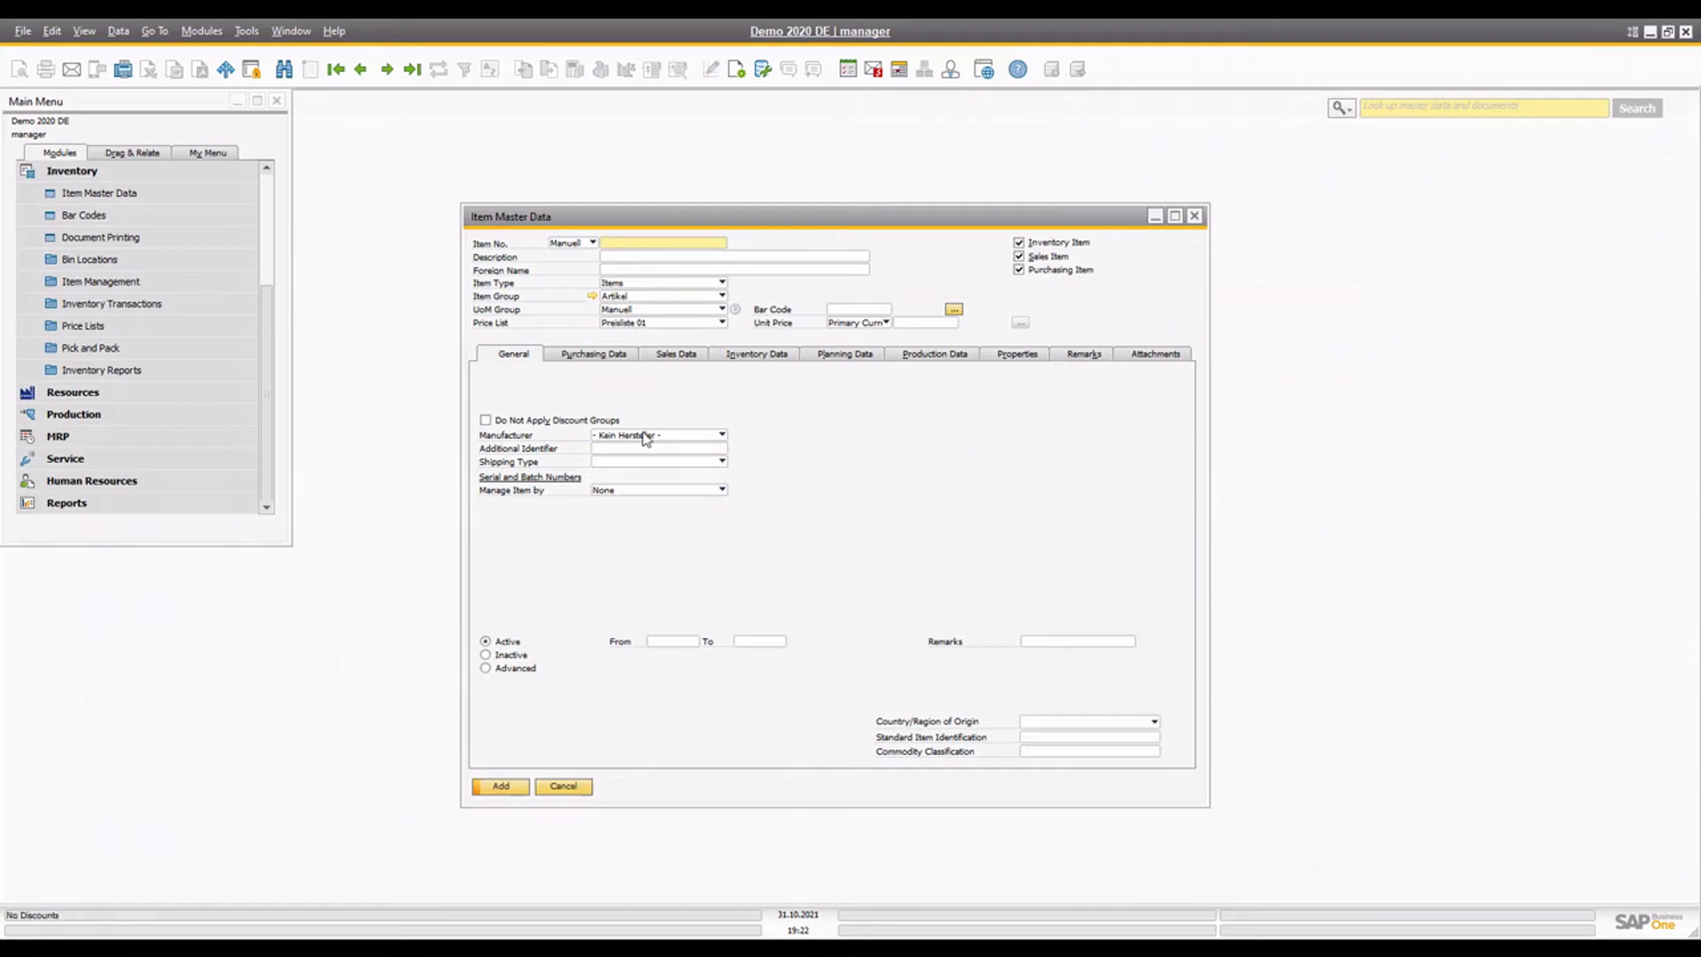
# Step: Set the new item to be managed by serial numbers, with item number HPL001 and description "HP Laptop Sx001"
pyautogui.click(654, 492)
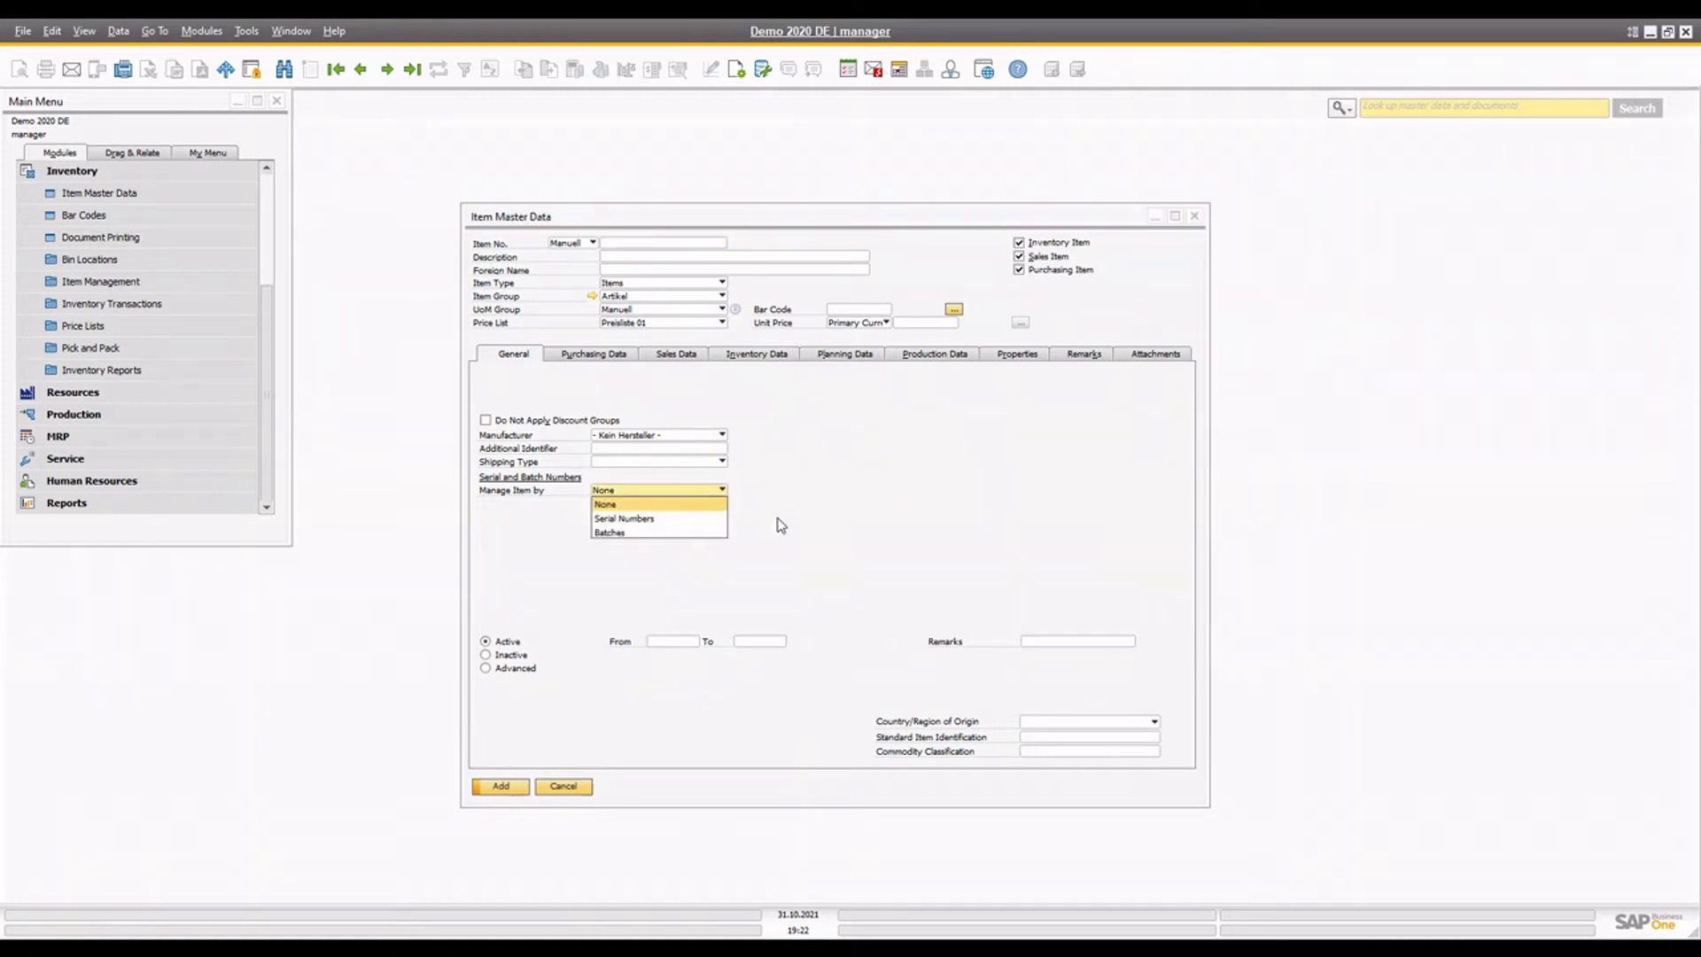
pyautogui.click(636, 519)
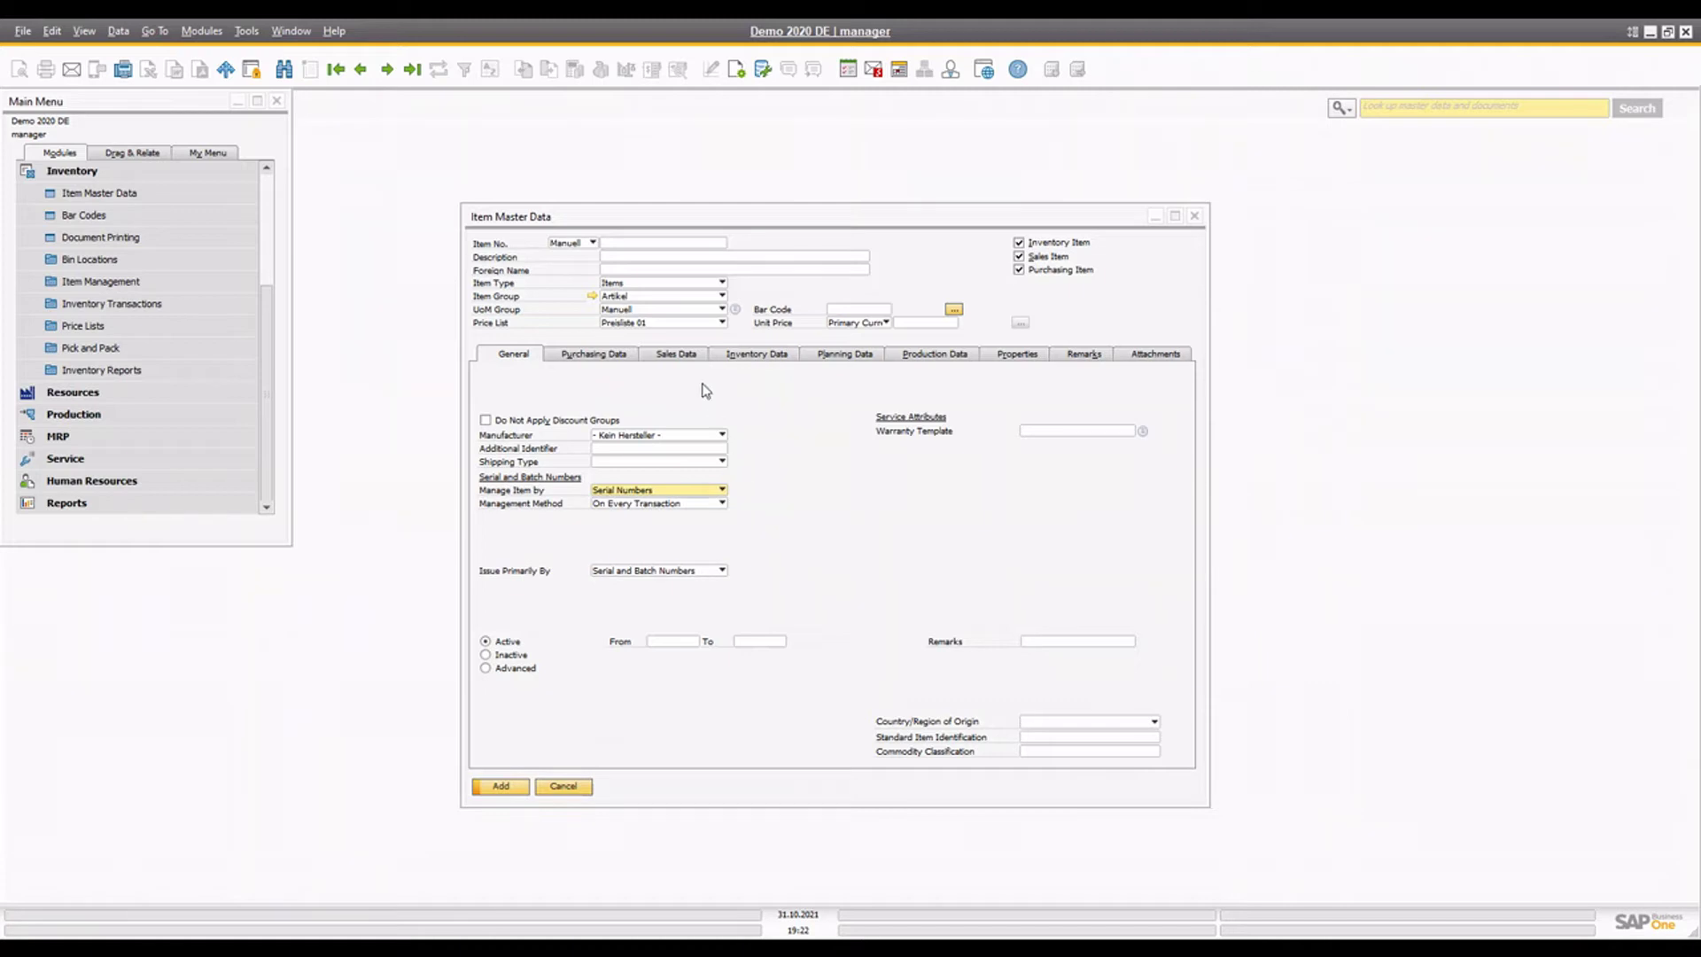
pyautogui.click(655, 242)
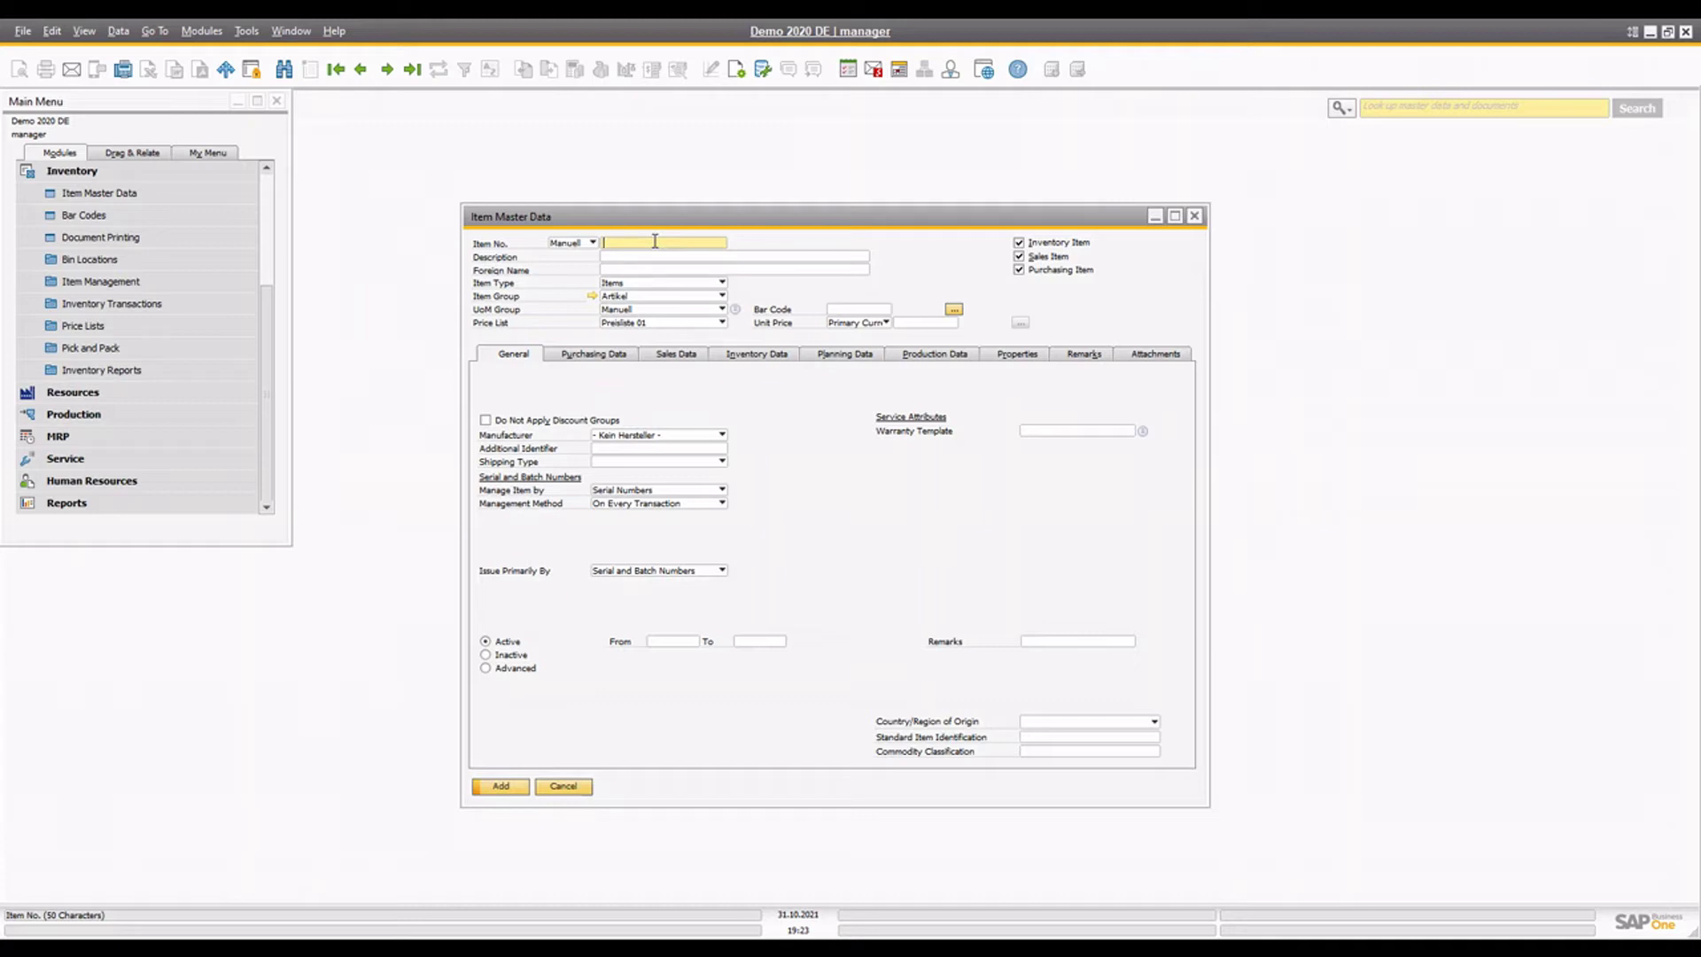
pyautogui.write('HP')
pyautogui.write('L001')
pyautogui.press('Tab')
pyautogui.write('HP')
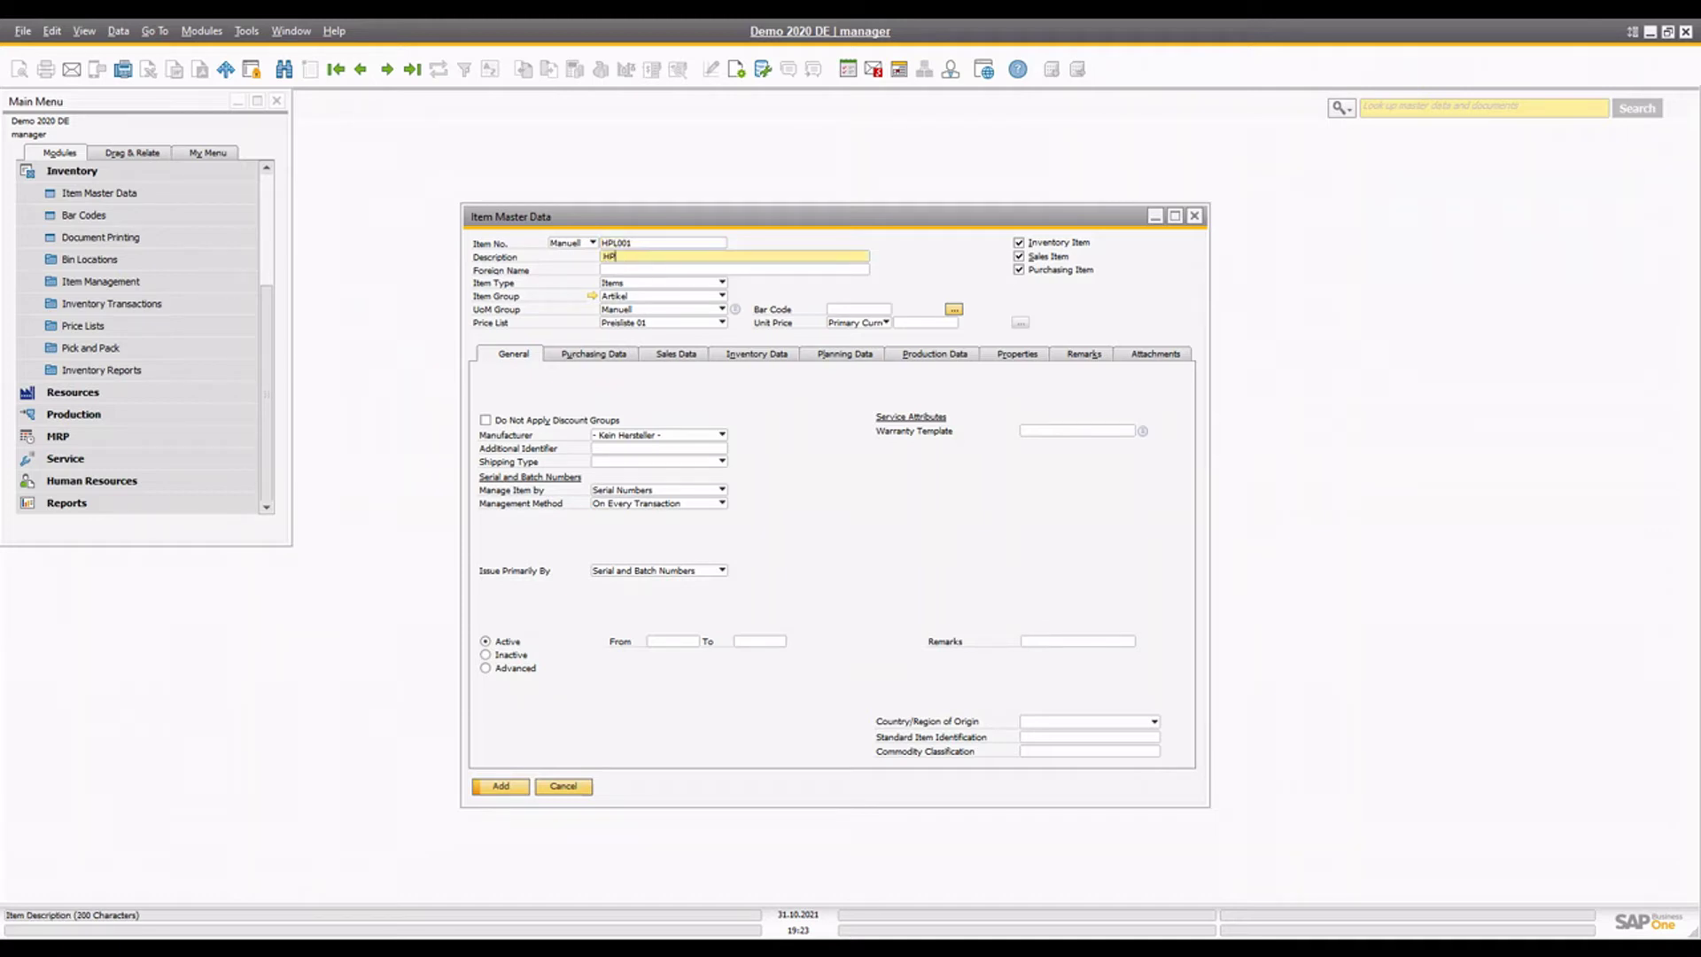
pyautogui.write(' Laptop Six001')
# Step: Review the management method options, keep On Every Transaction, and add the laptop item
pyautogui.click(597, 504)
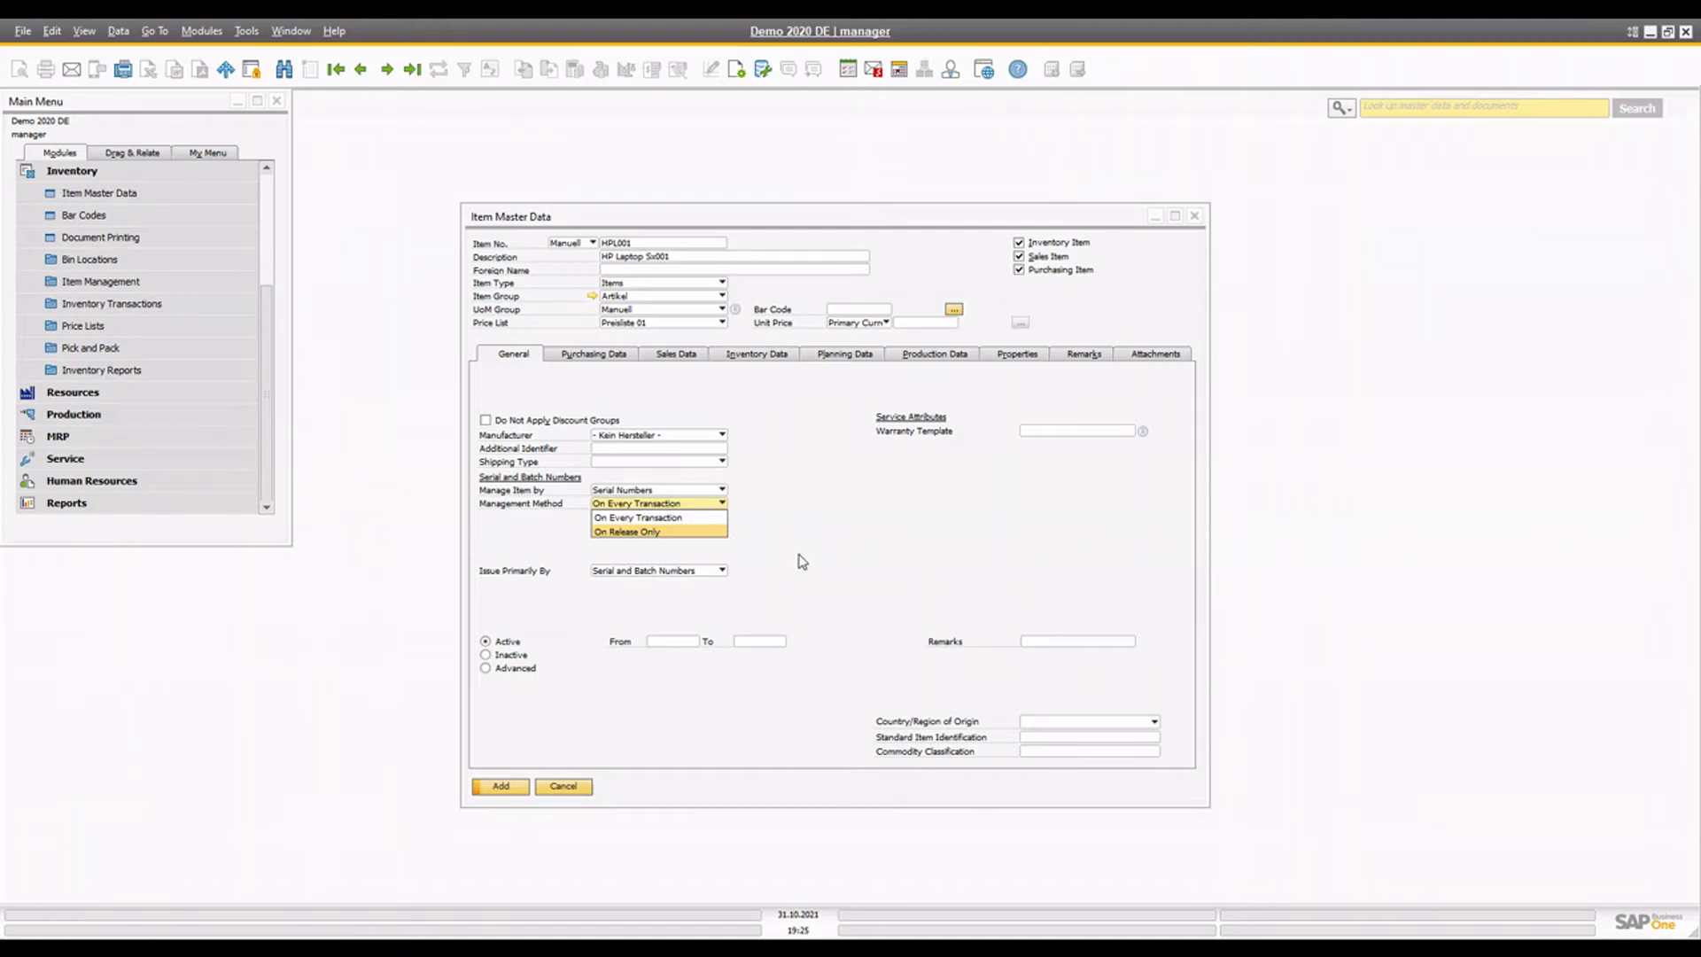
pyautogui.click(764, 543)
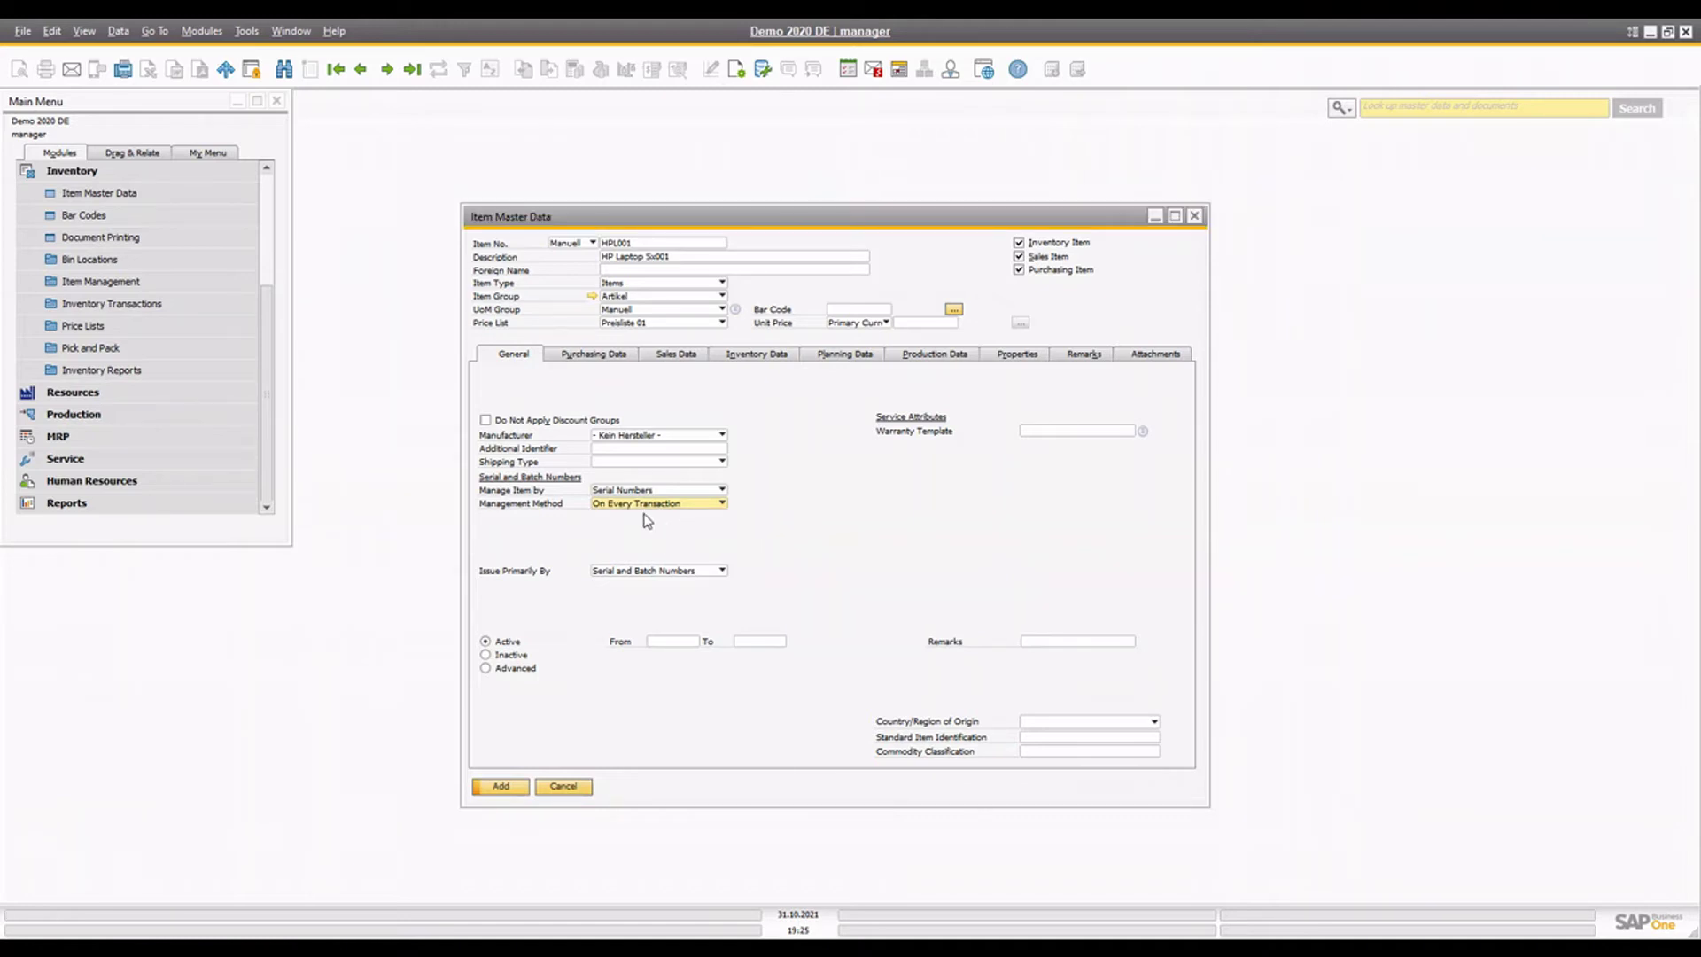
pyautogui.click(510, 788)
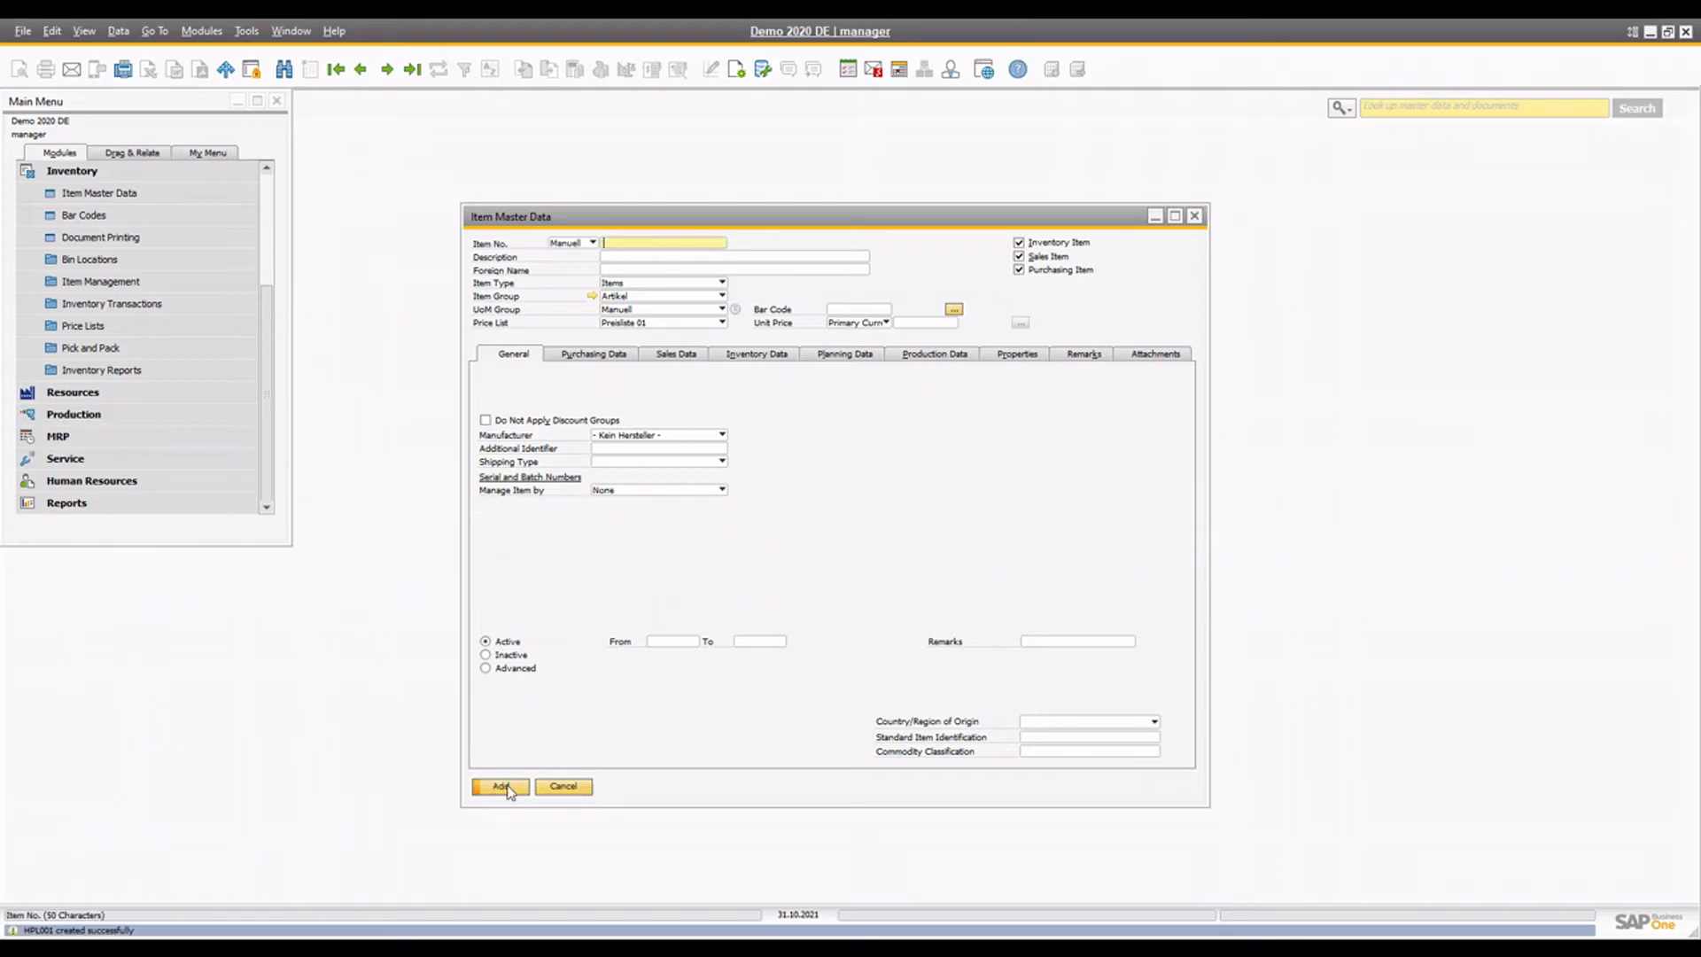
# Step: Enter Tablet as the next item's number and set it to be managed by batches
pyautogui.click(663, 237)
pyautogui.write('Tablet')
pyautogui.click(678, 490)
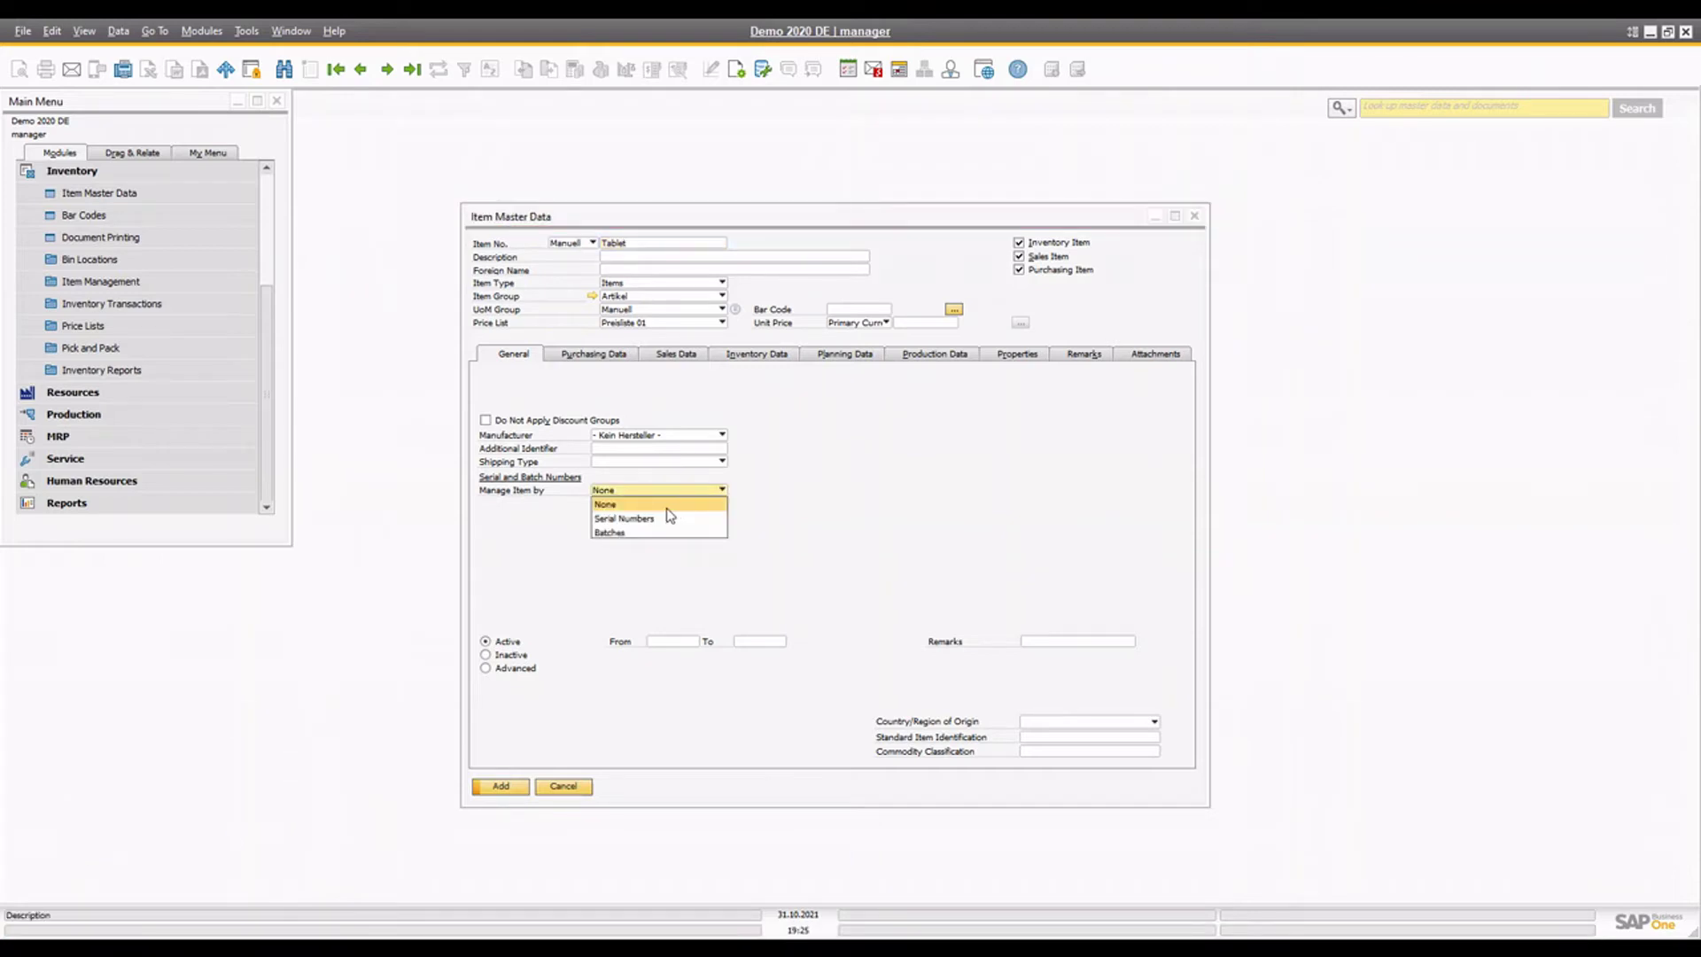
pyautogui.click(623, 533)
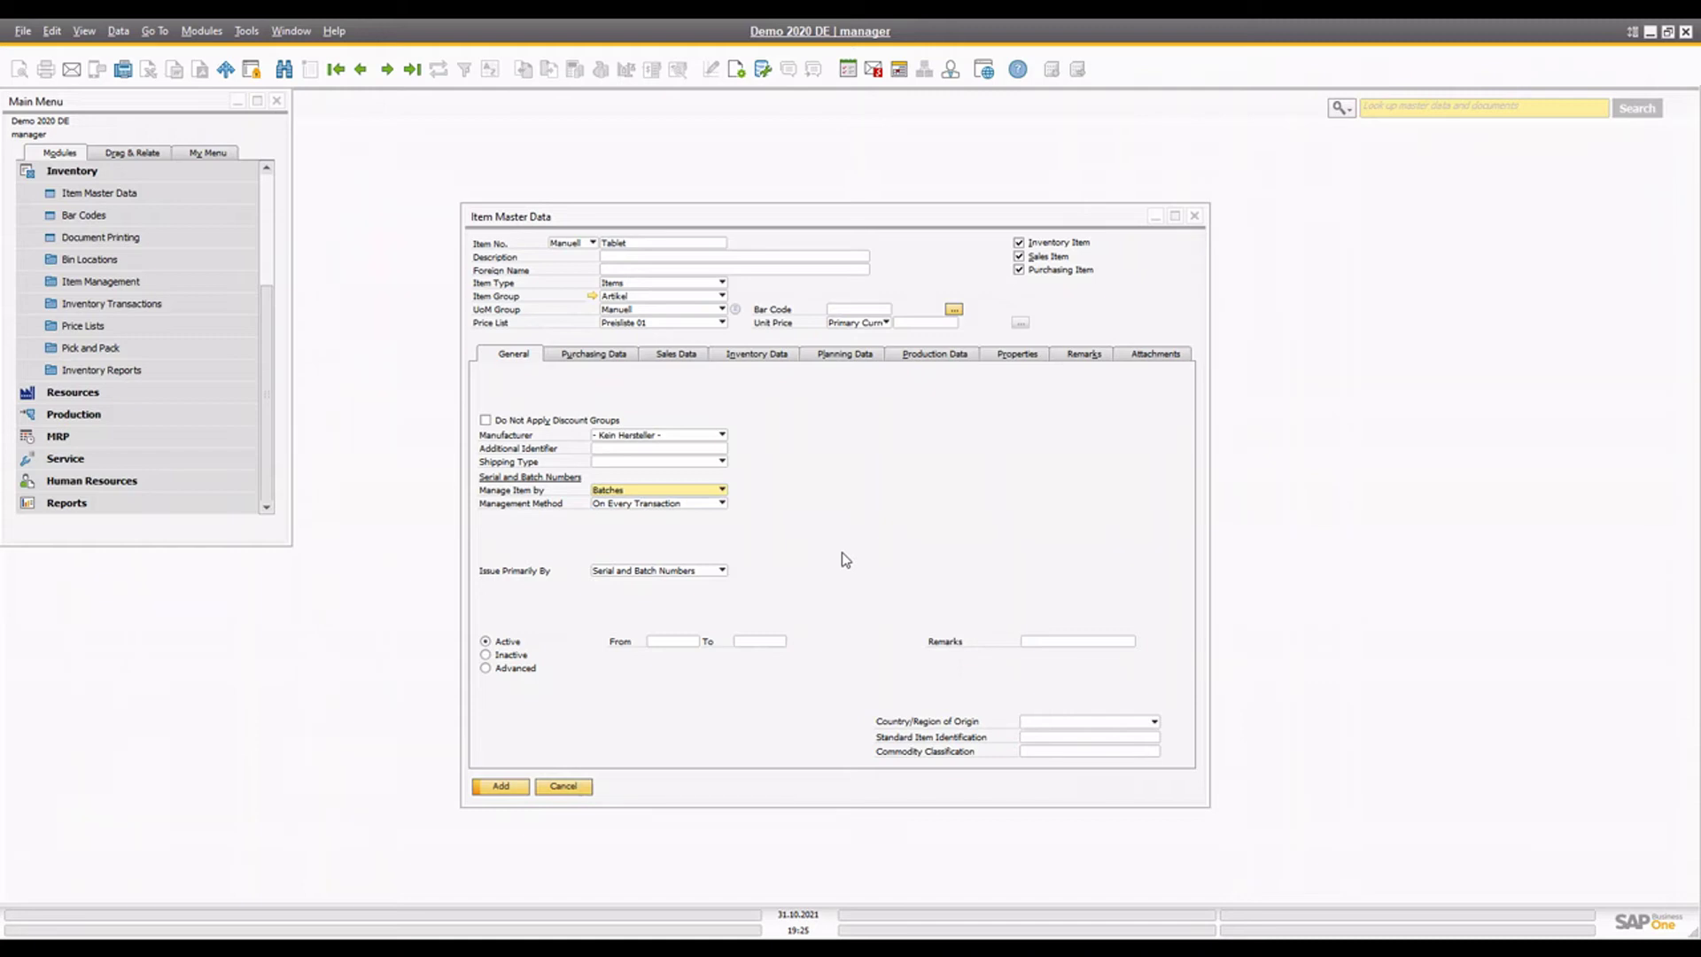
# Step: Describe the Tablet item as "Headache tablet", add it, and close the item master data
pyautogui.click(652, 242)
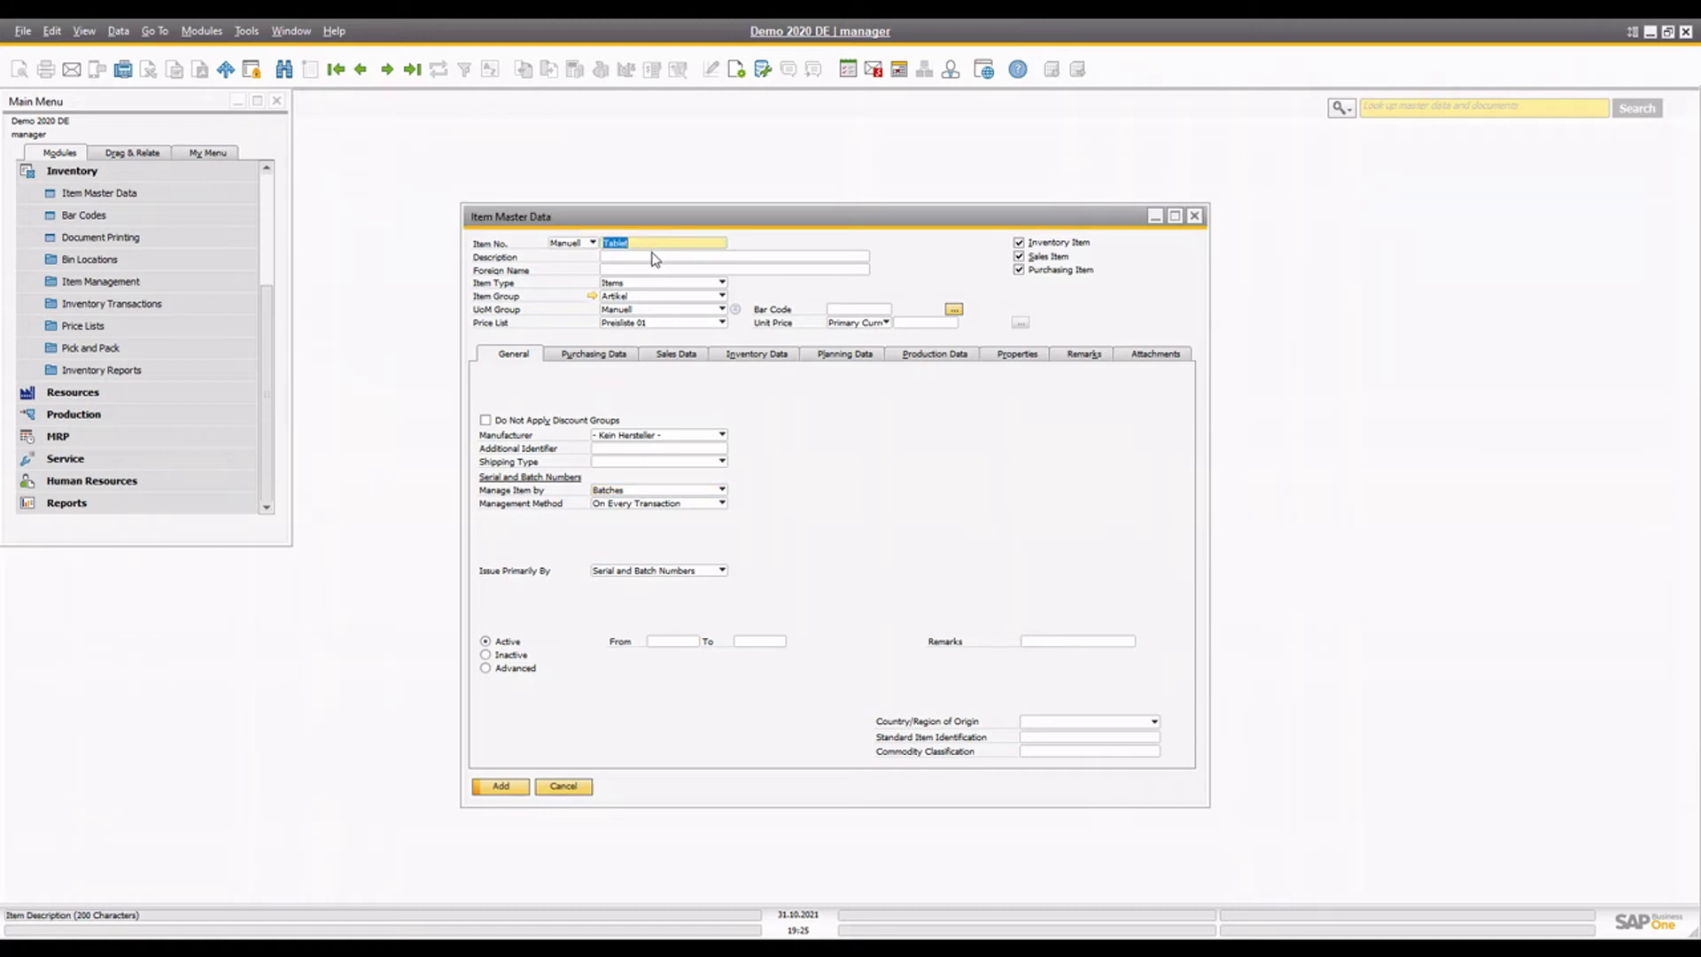
pyautogui.click(655, 258)
pyautogui.write('Headac')
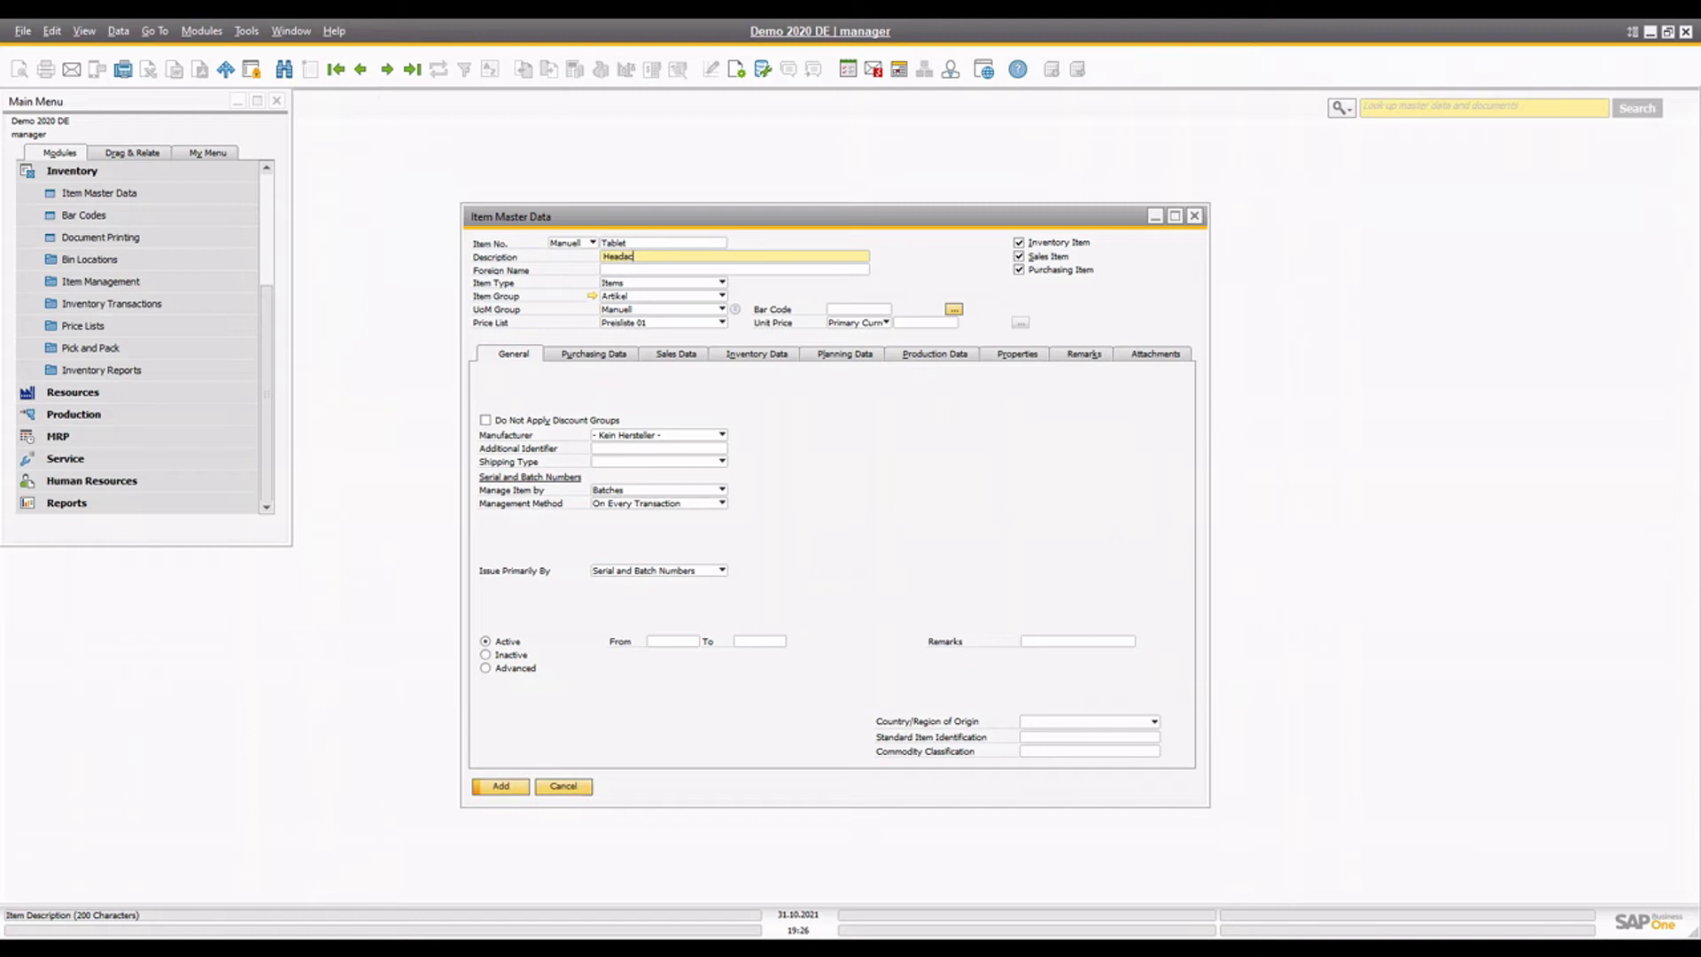
pyautogui.write('he tablet')
pyautogui.click(507, 788)
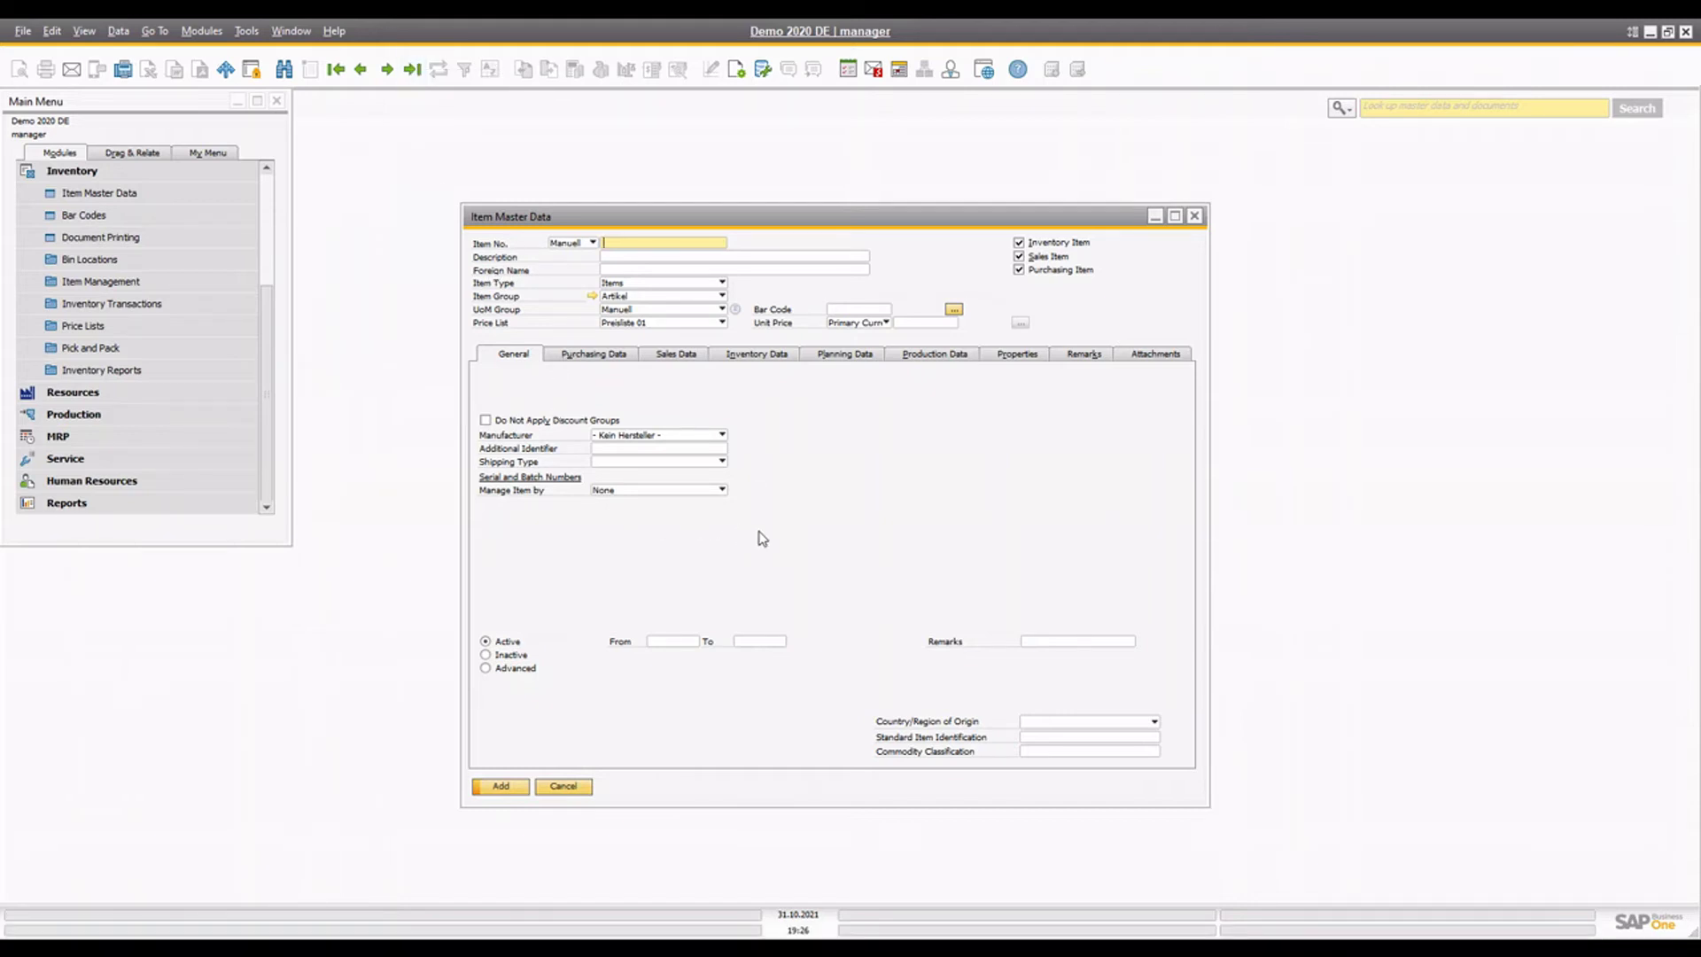
pyautogui.click(1194, 216)
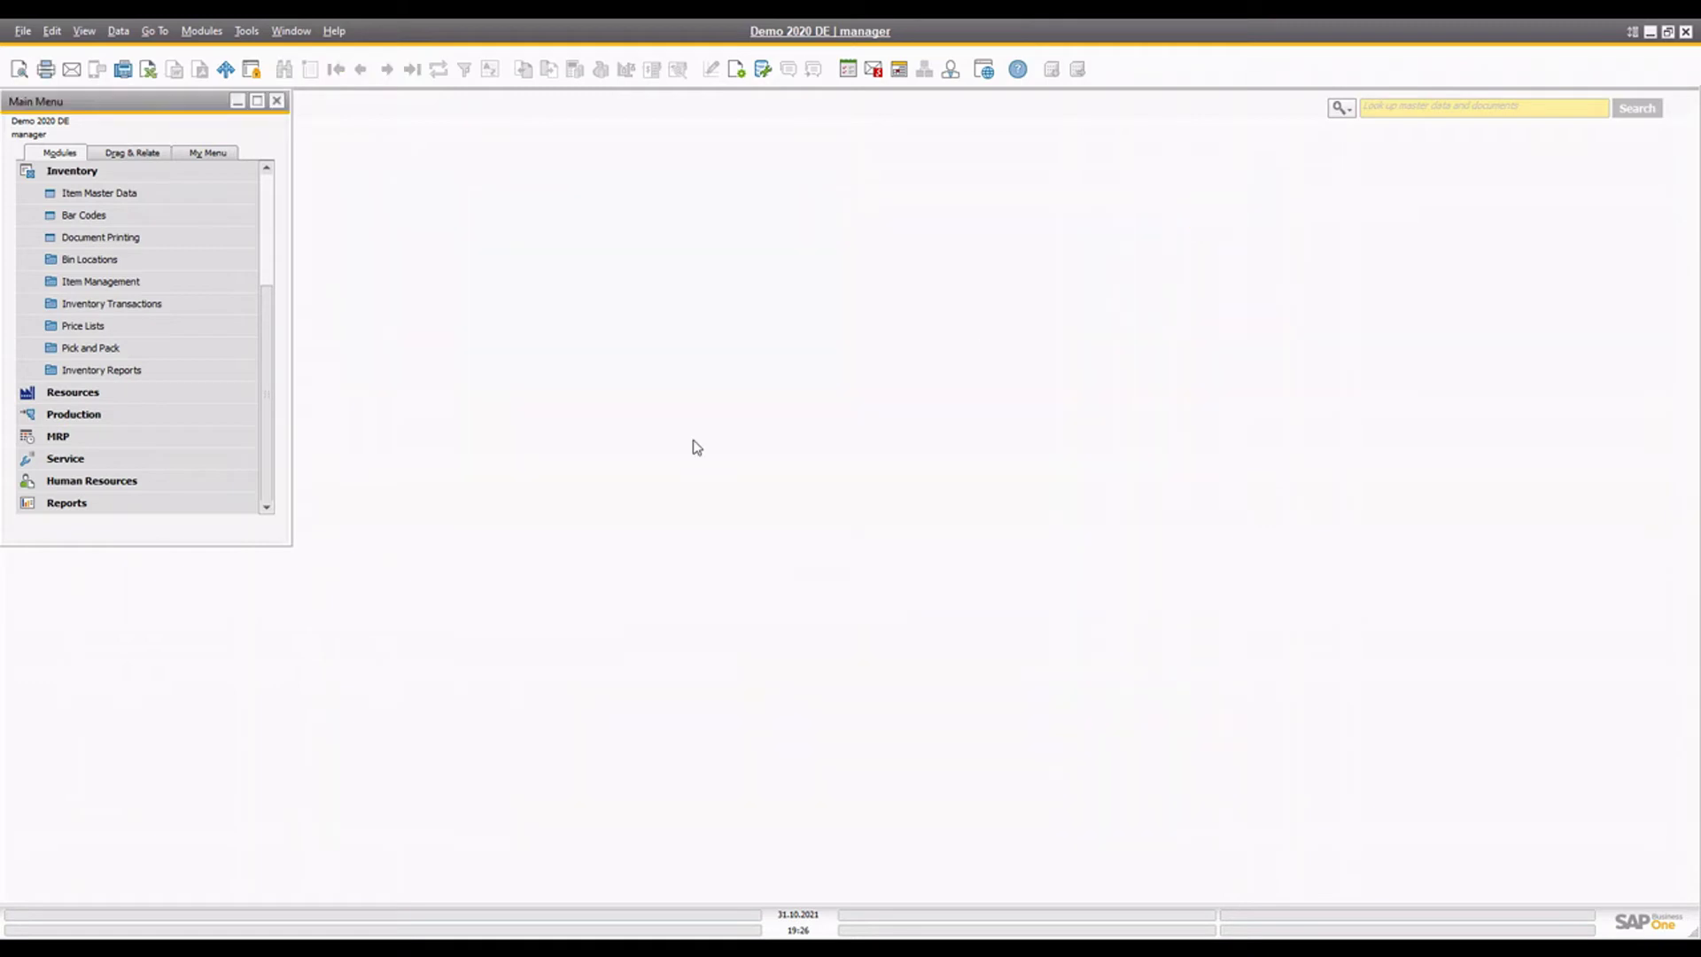
# Step: Open a new purchase order and choose the first business partner in the list as vendor
pyautogui.click(71, 170)
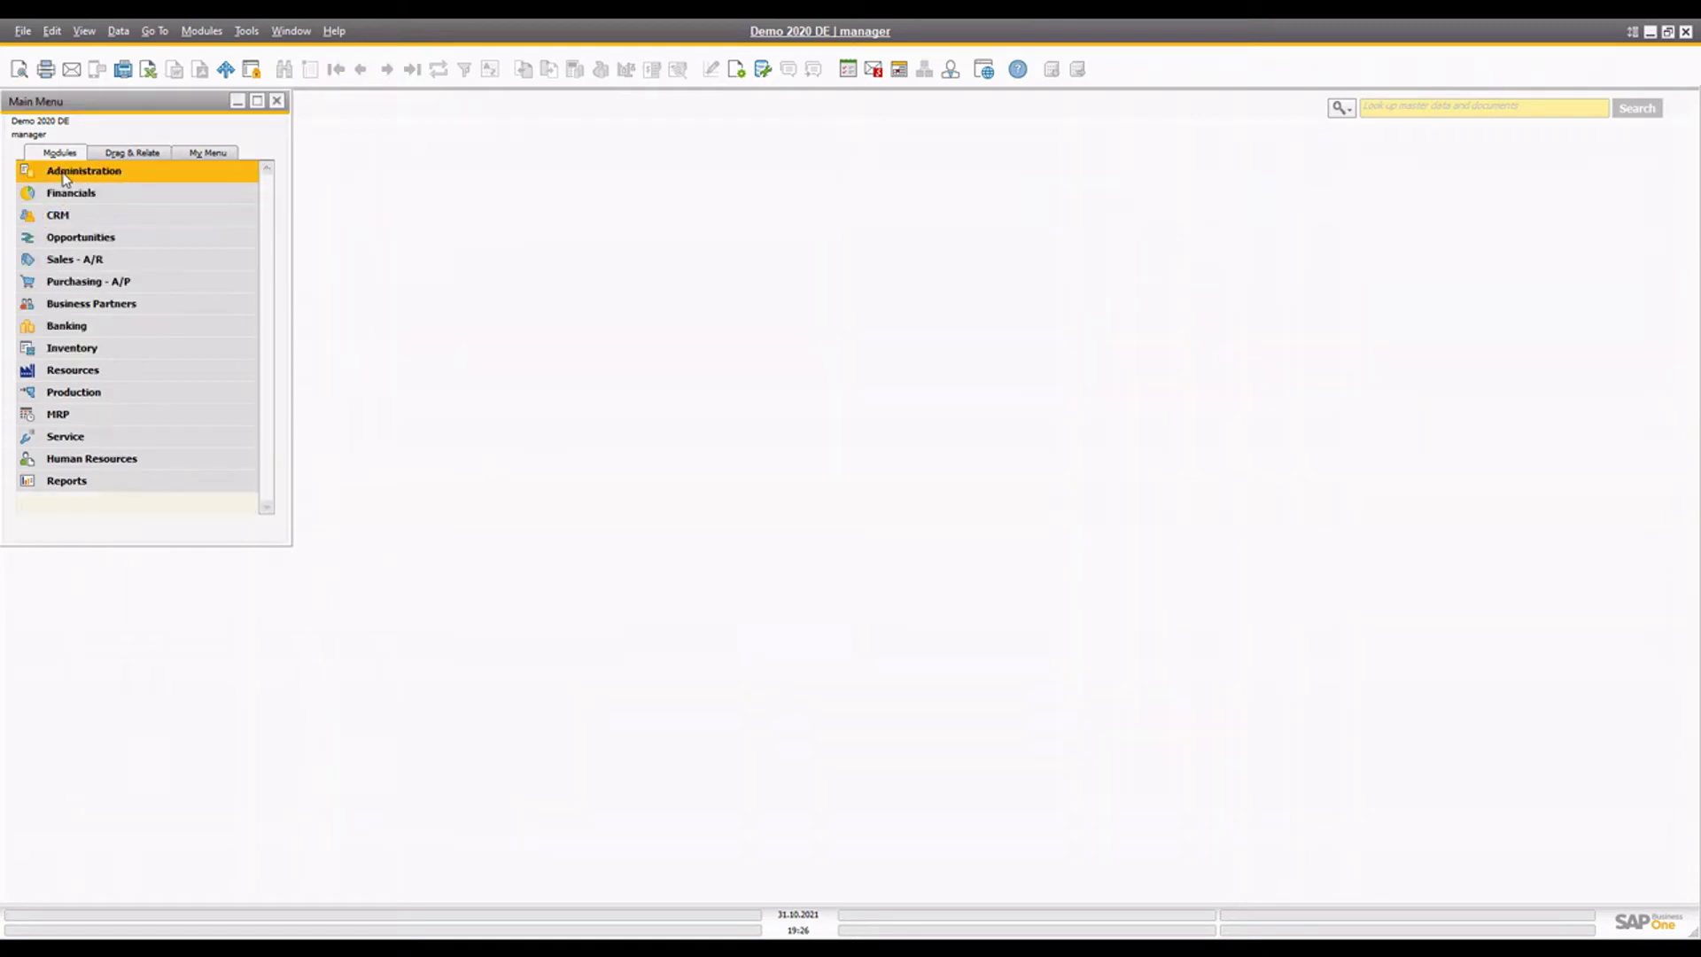
pyautogui.click(106, 282)
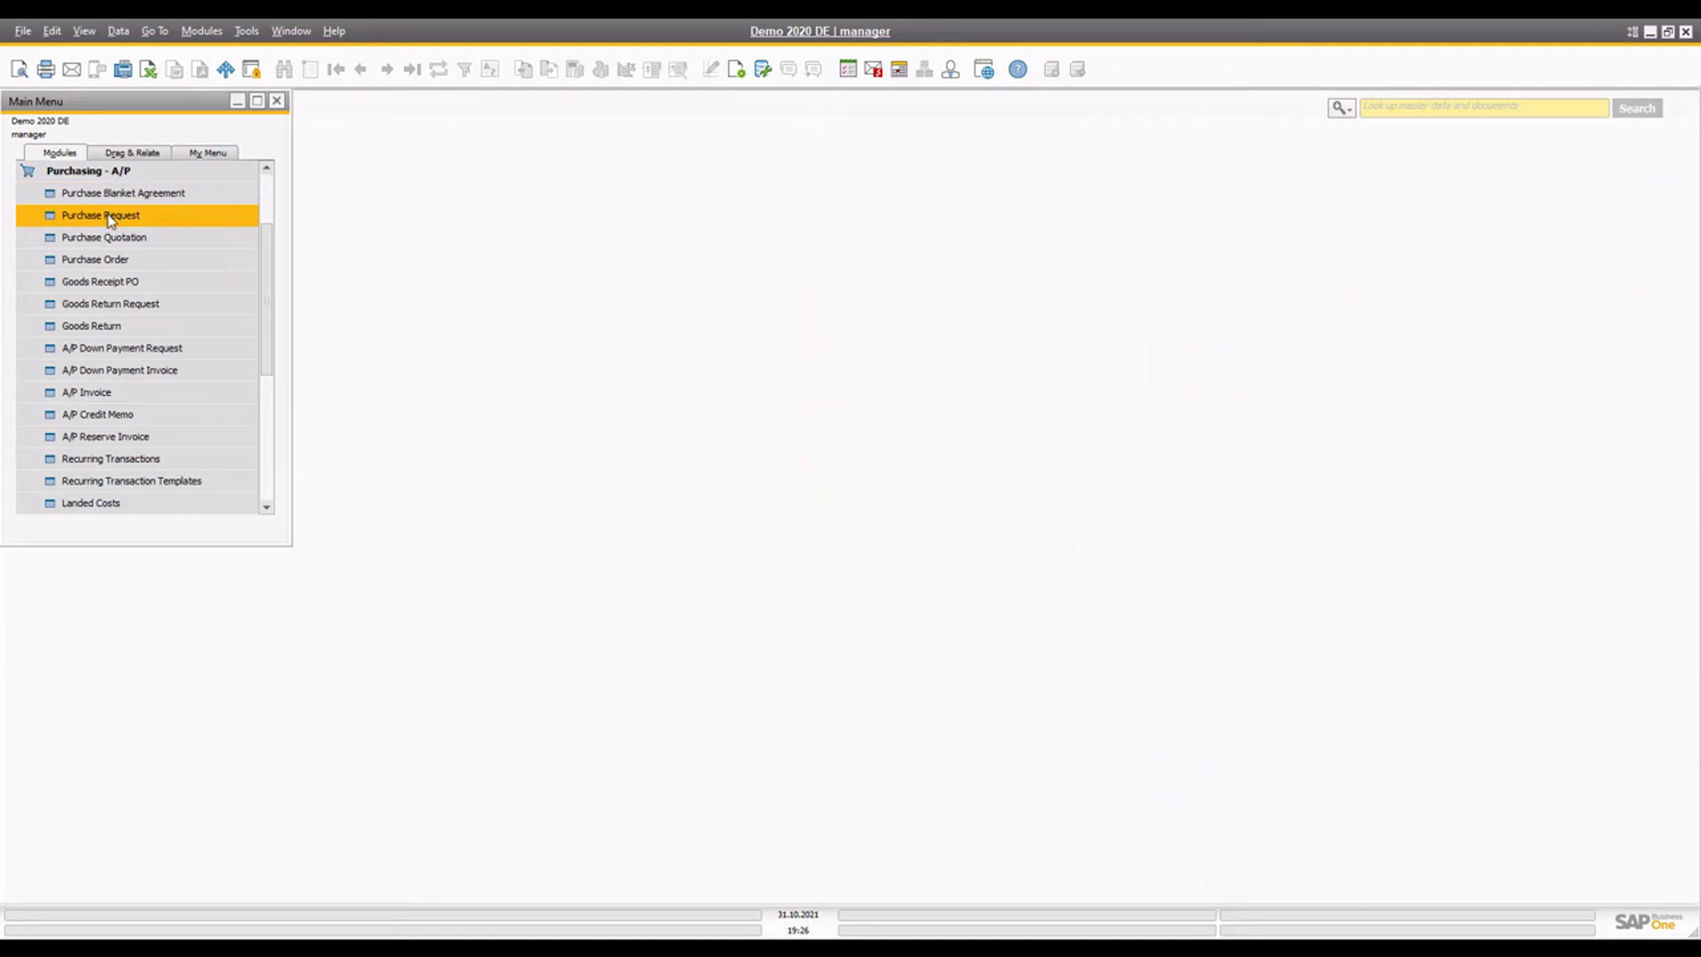
pyautogui.click(105, 261)
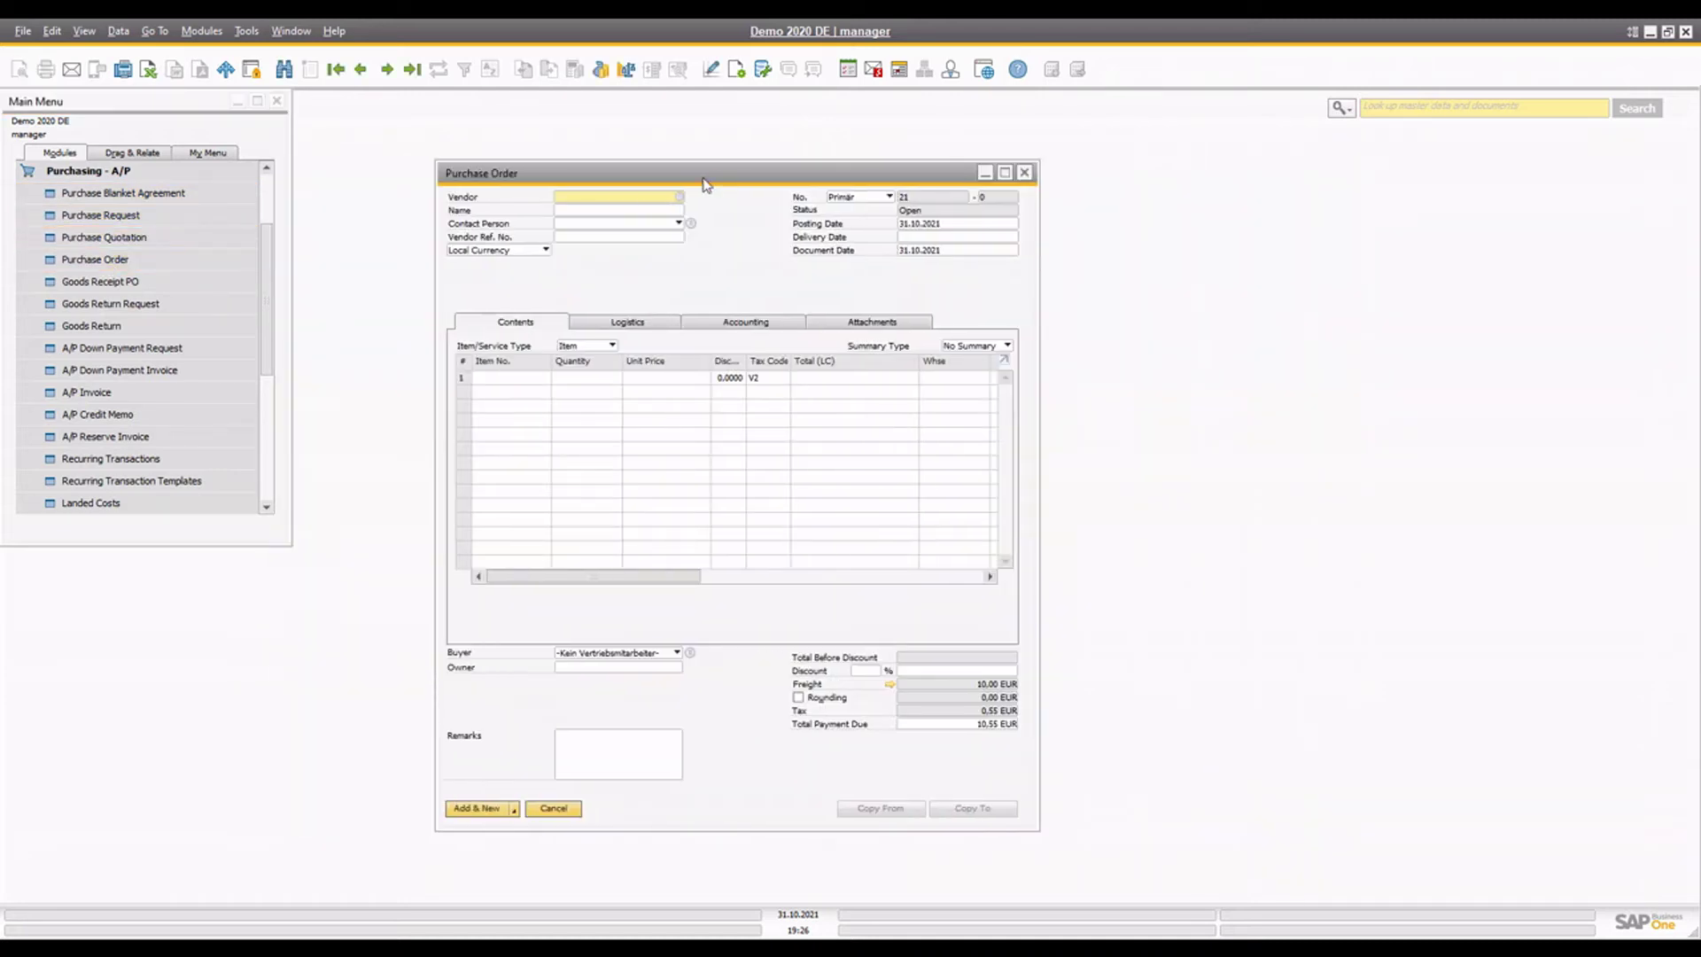
pyautogui.click(680, 198)
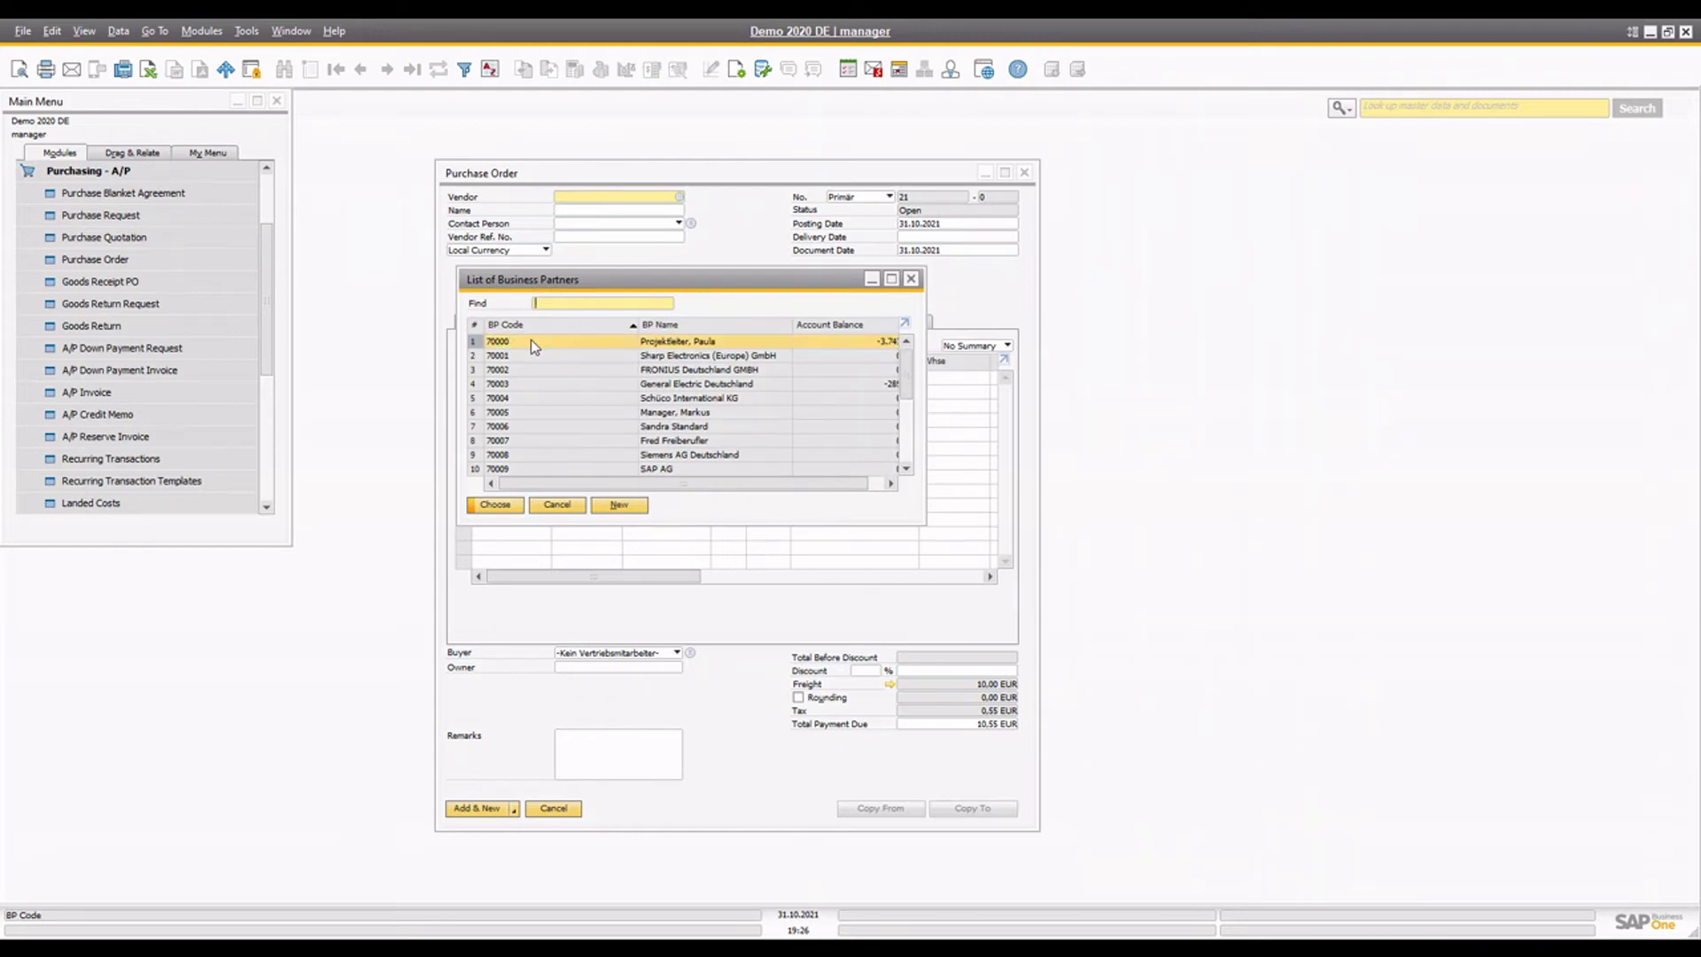
pyautogui.doubleClick(531, 340)
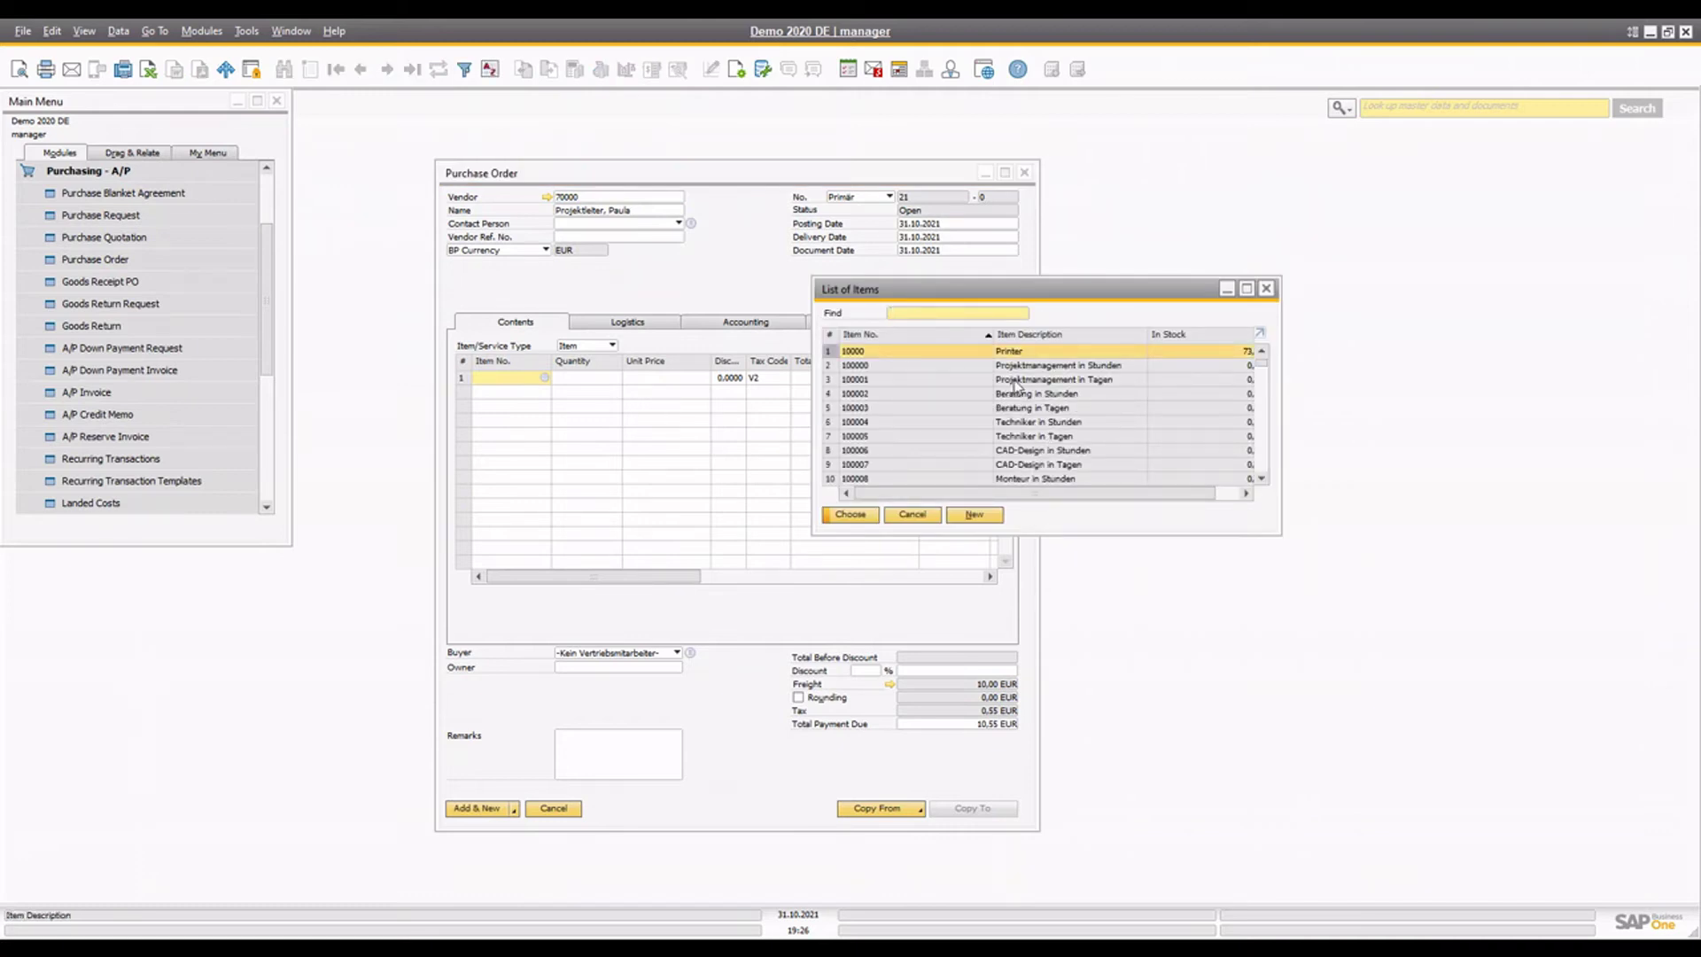
# Step: Fill the first order line with item HPL001, quantity 100 and unit price 1 EUR
pyautogui.write('HPL')
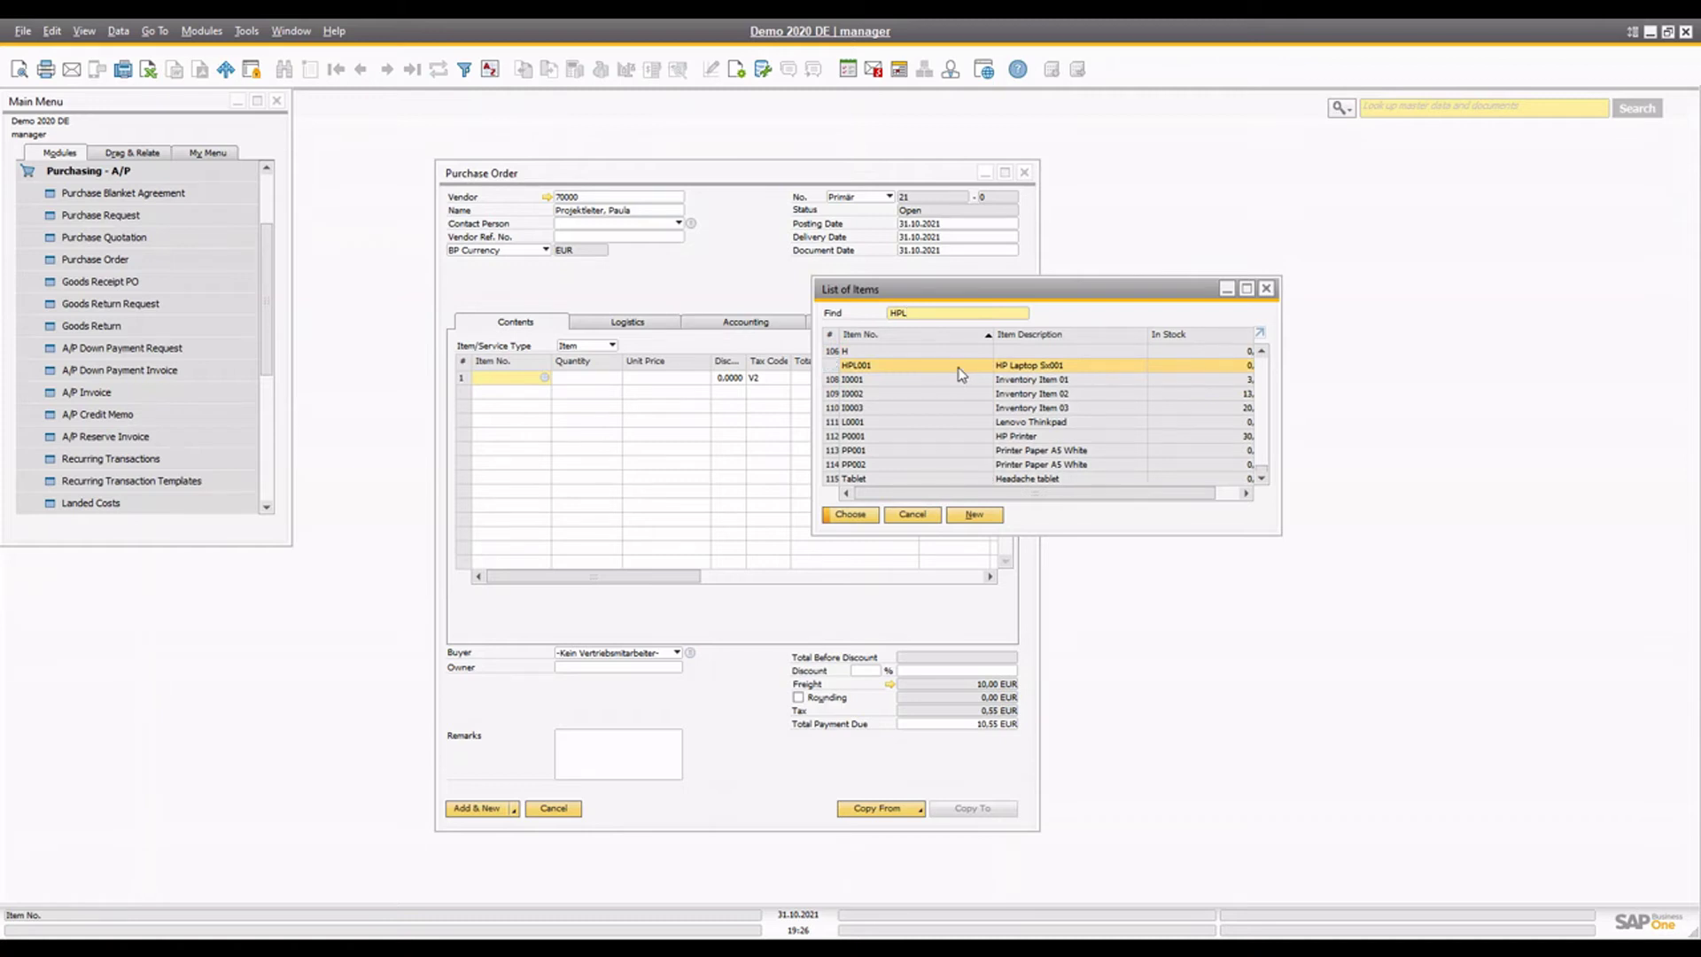
pyautogui.doubleClick(962, 367)
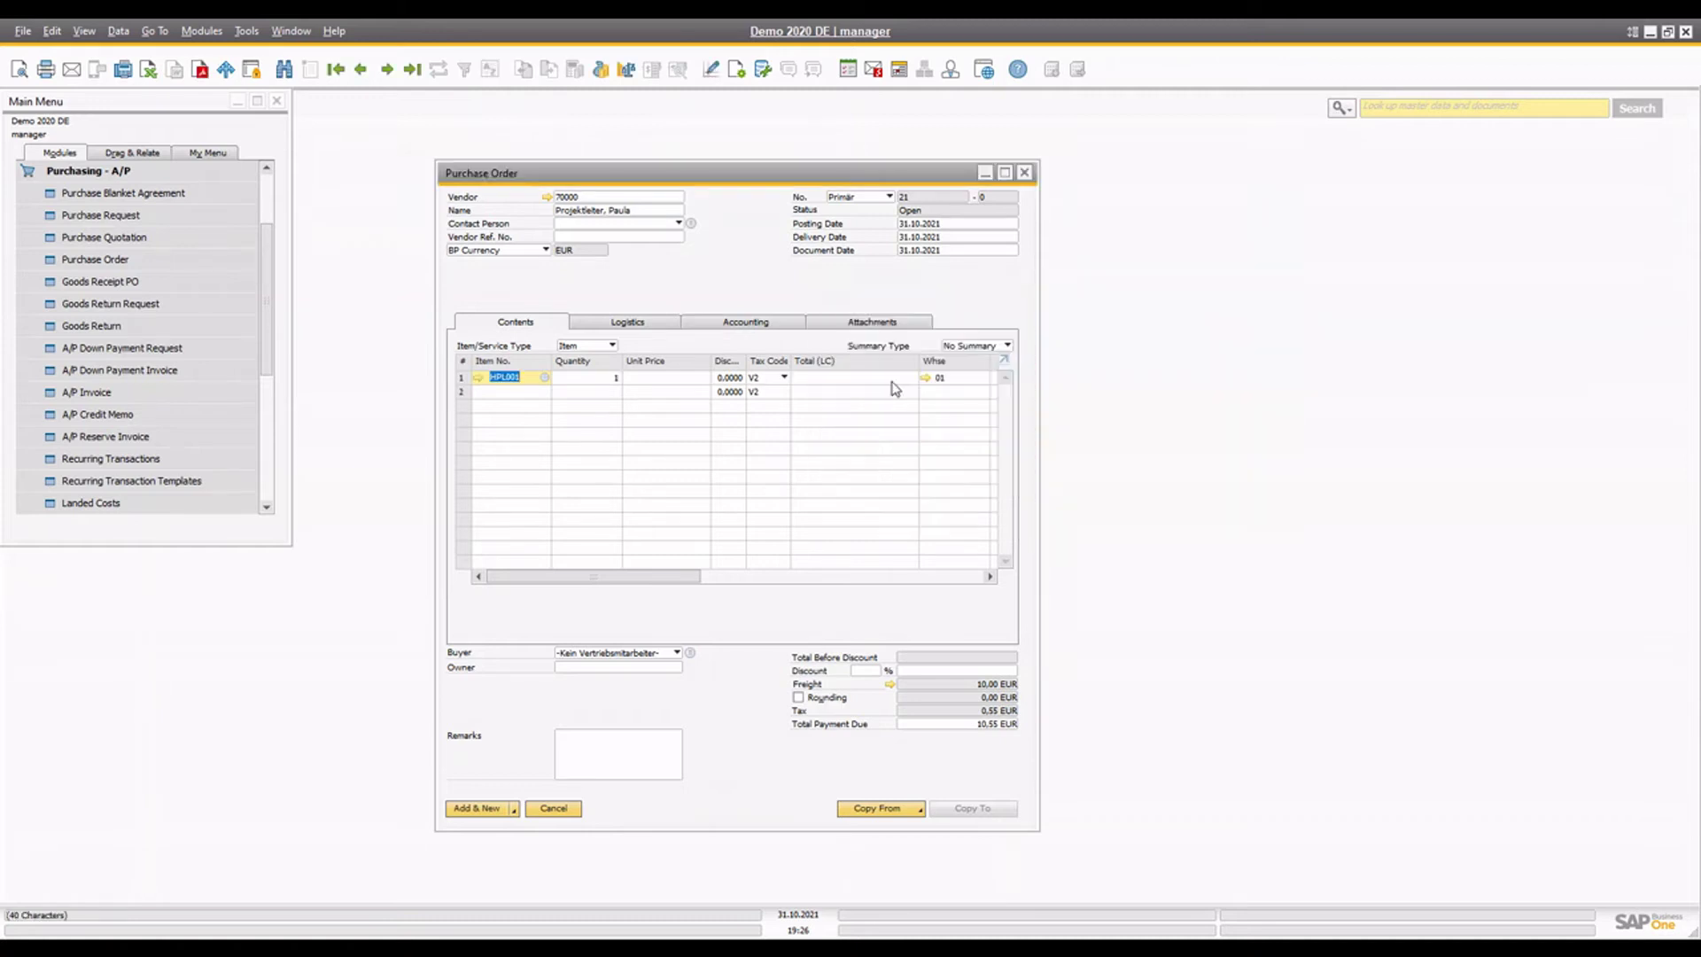
pyautogui.press('Tab')
pyautogui.write('100')
pyautogui.press('Tab')
pyautogui.write('1')
pyautogui.press('Tab')
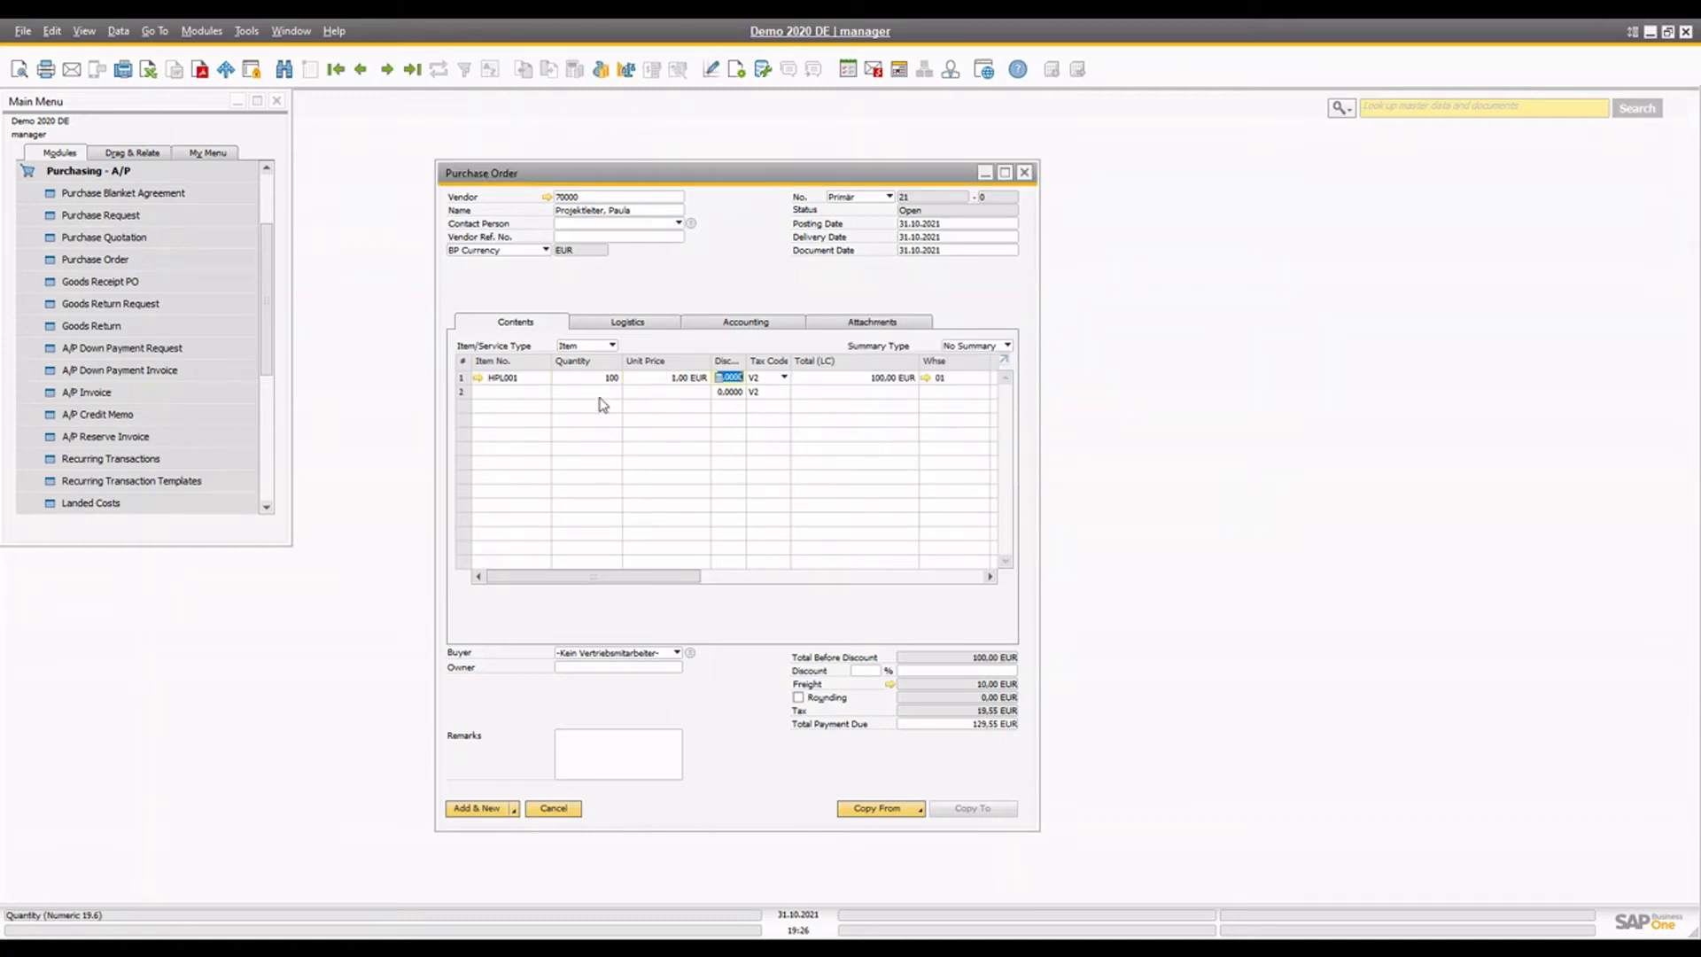
# Step: Set the unit price of the HPL001 line to 500 EUR
pyautogui.click(508, 394)
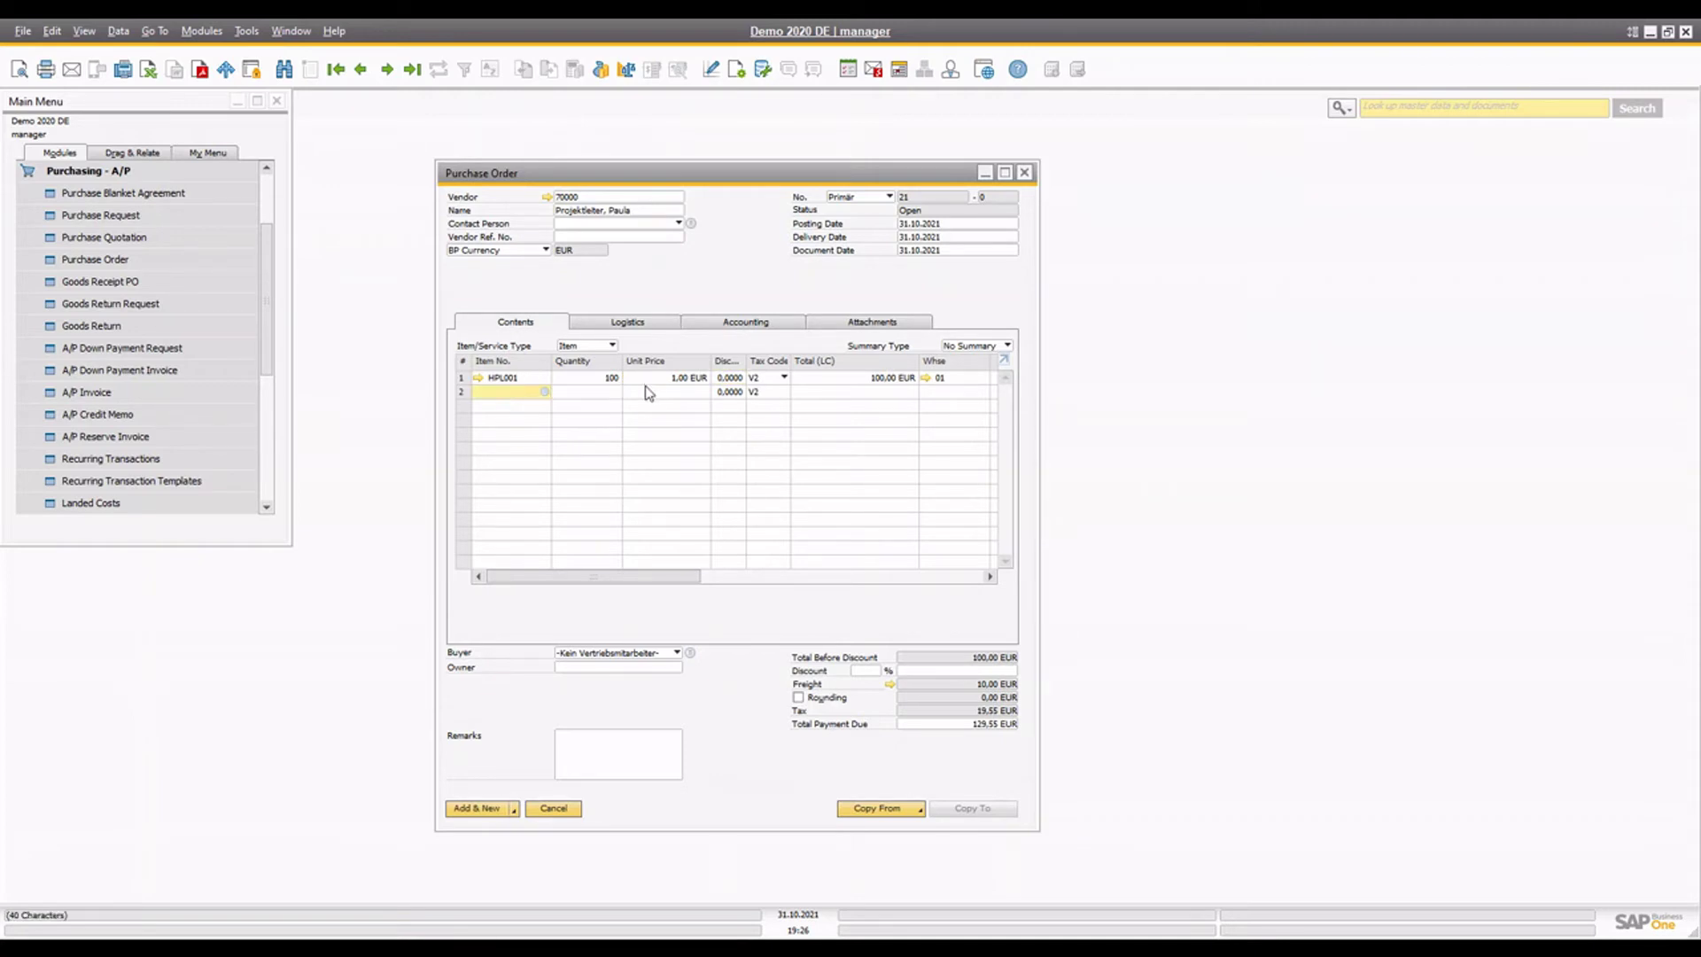
pyautogui.click(705, 377)
pyautogui.press('BackSpace')
pyautogui.write('500')
# Step: Fill the second line with item Tablet, quantity 100 and unit price 12 EUR, and add the purchase order
pyautogui.click(532, 392)
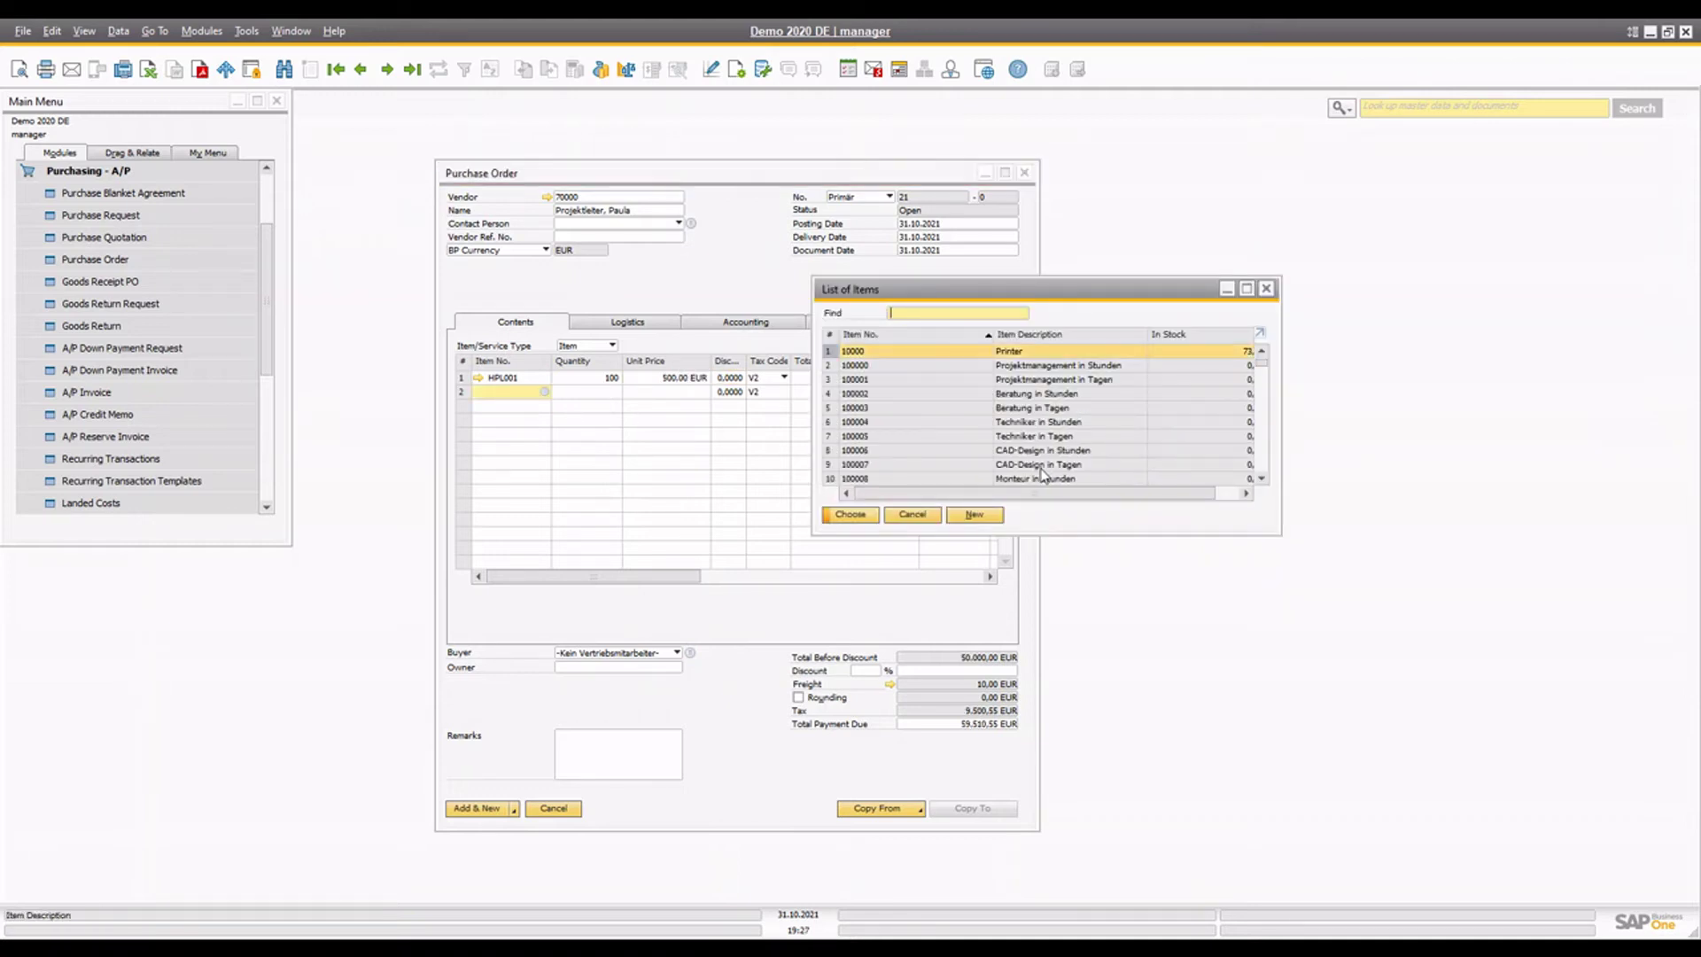
pyautogui.write('tBL')
pyautogui.press('Return')
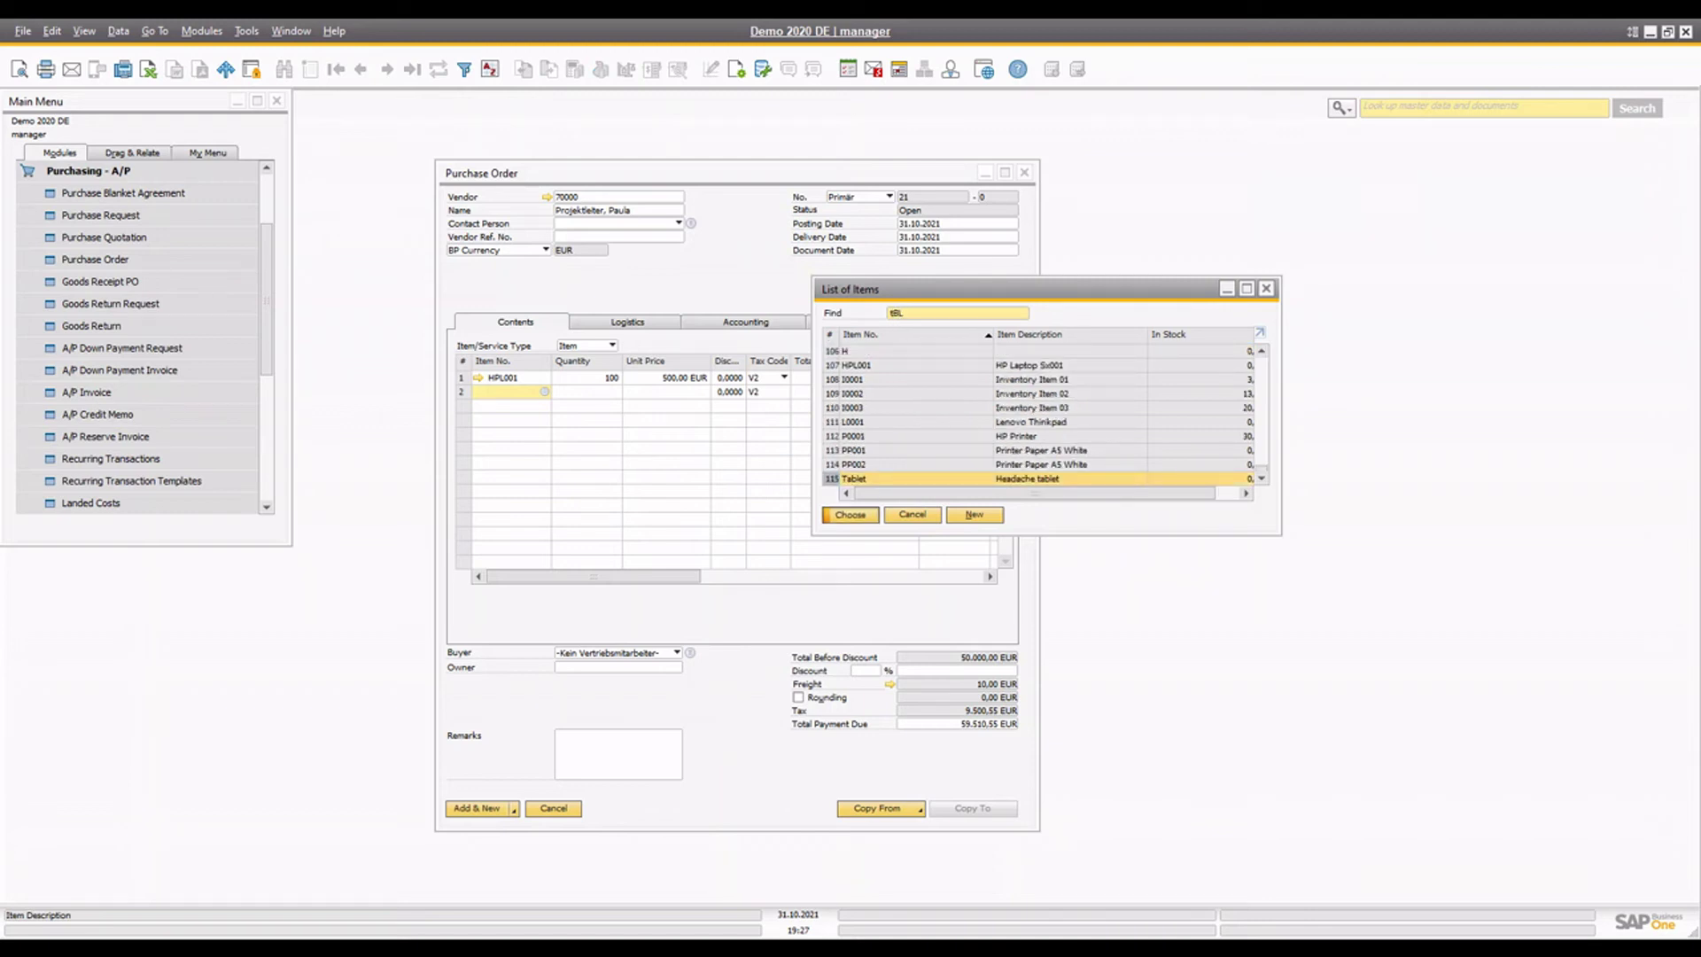
pyautogui.press('Tab')
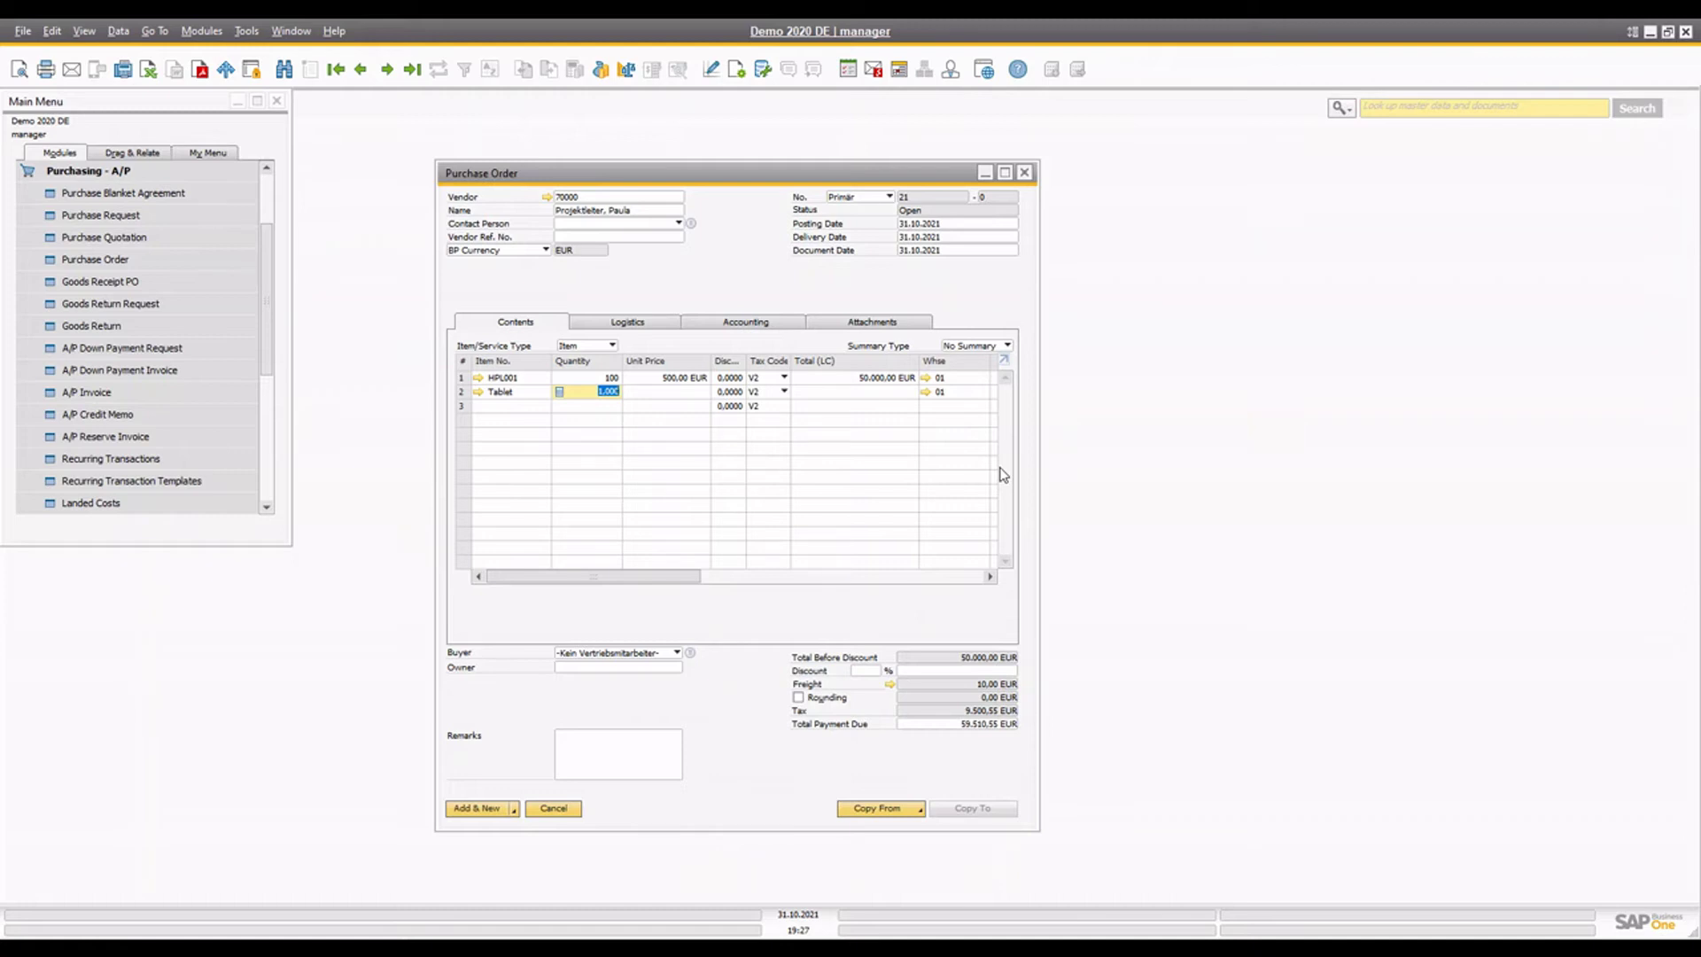
pyautogui.write('100')
pyautogui.press('Tab')
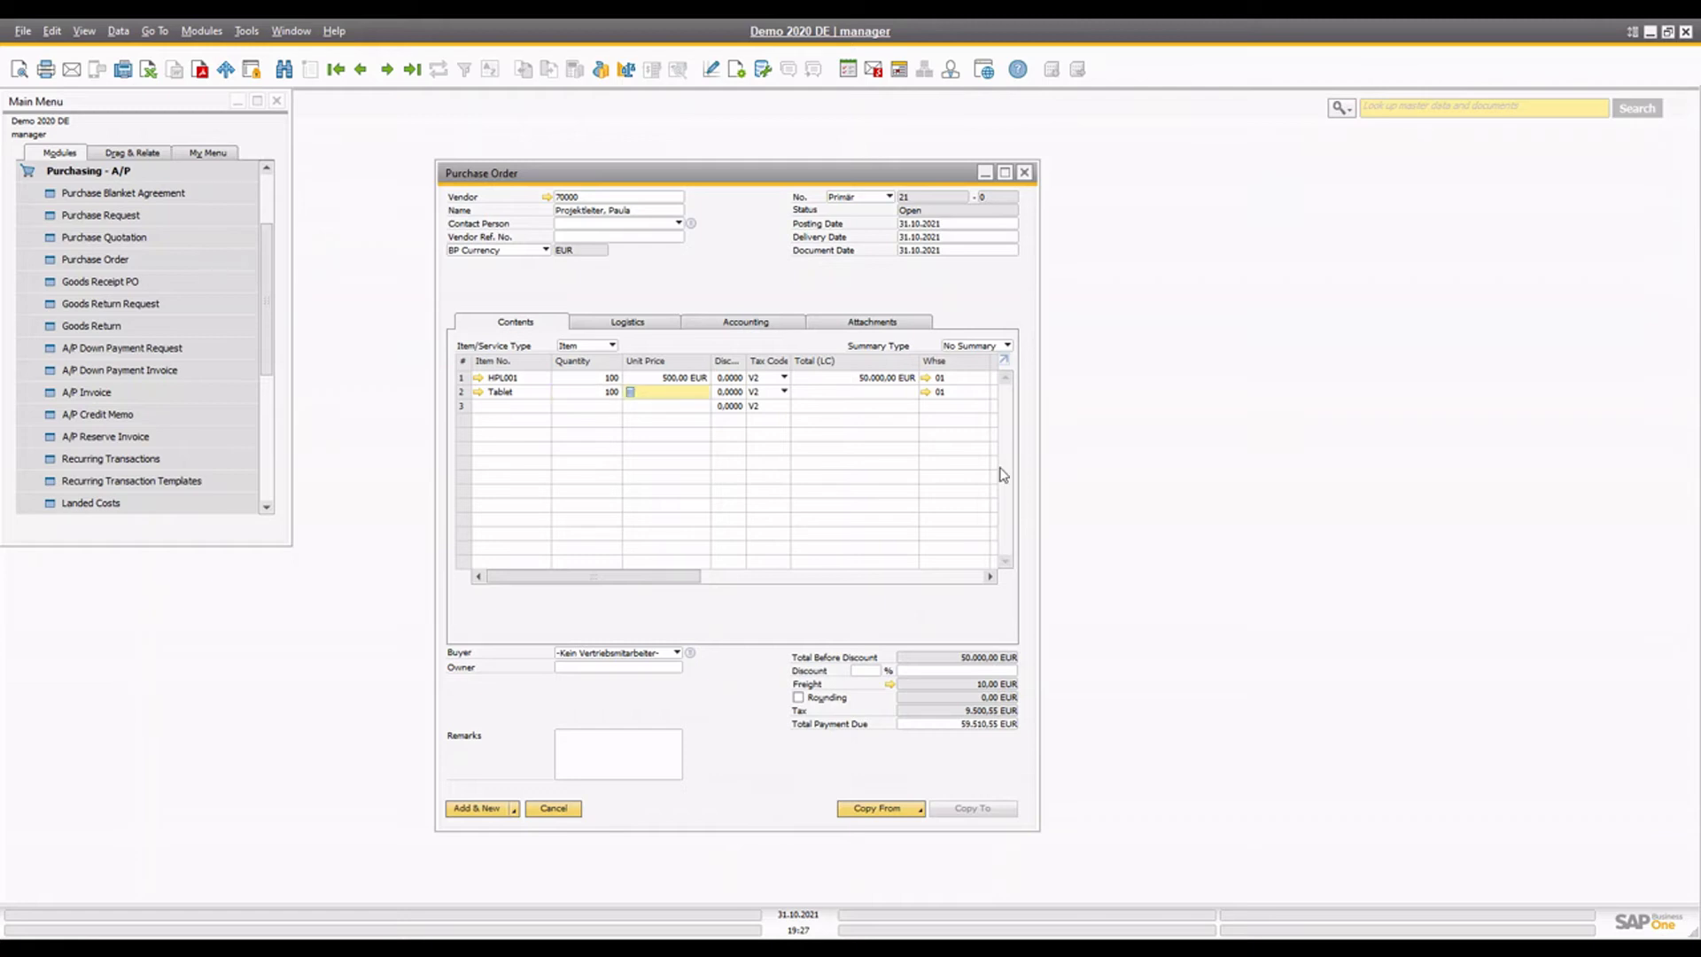
pyautogui.write('12')
pyautogui.press('Tab')
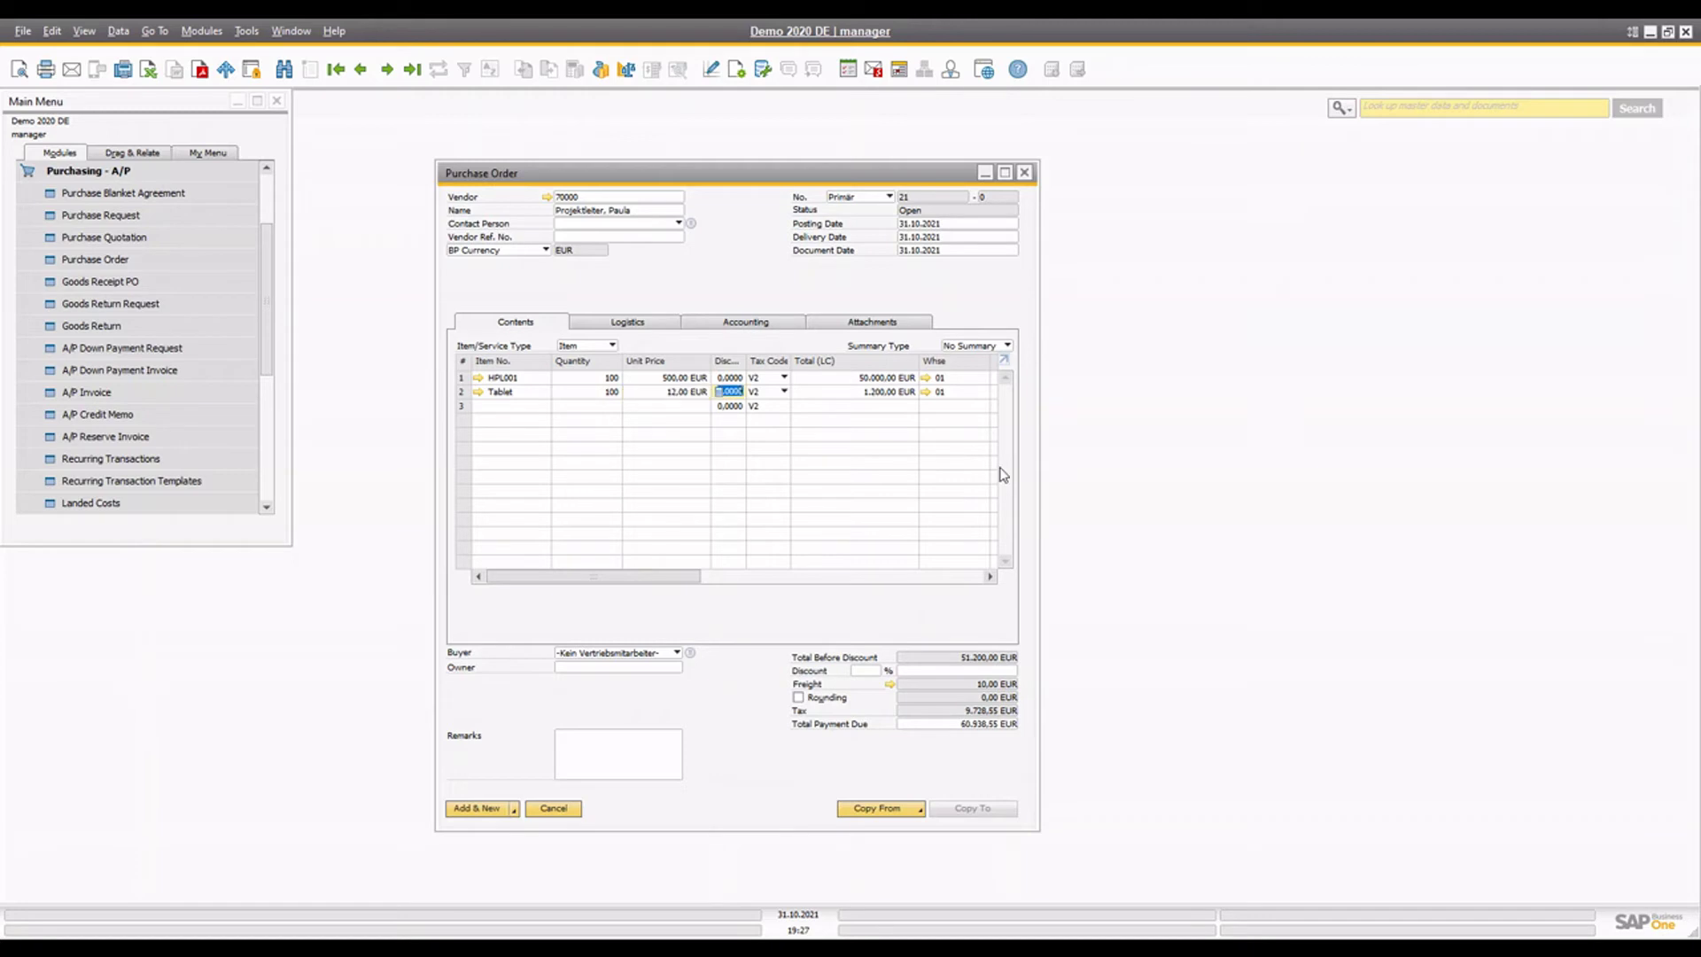
pyautogui.click(463, 813)
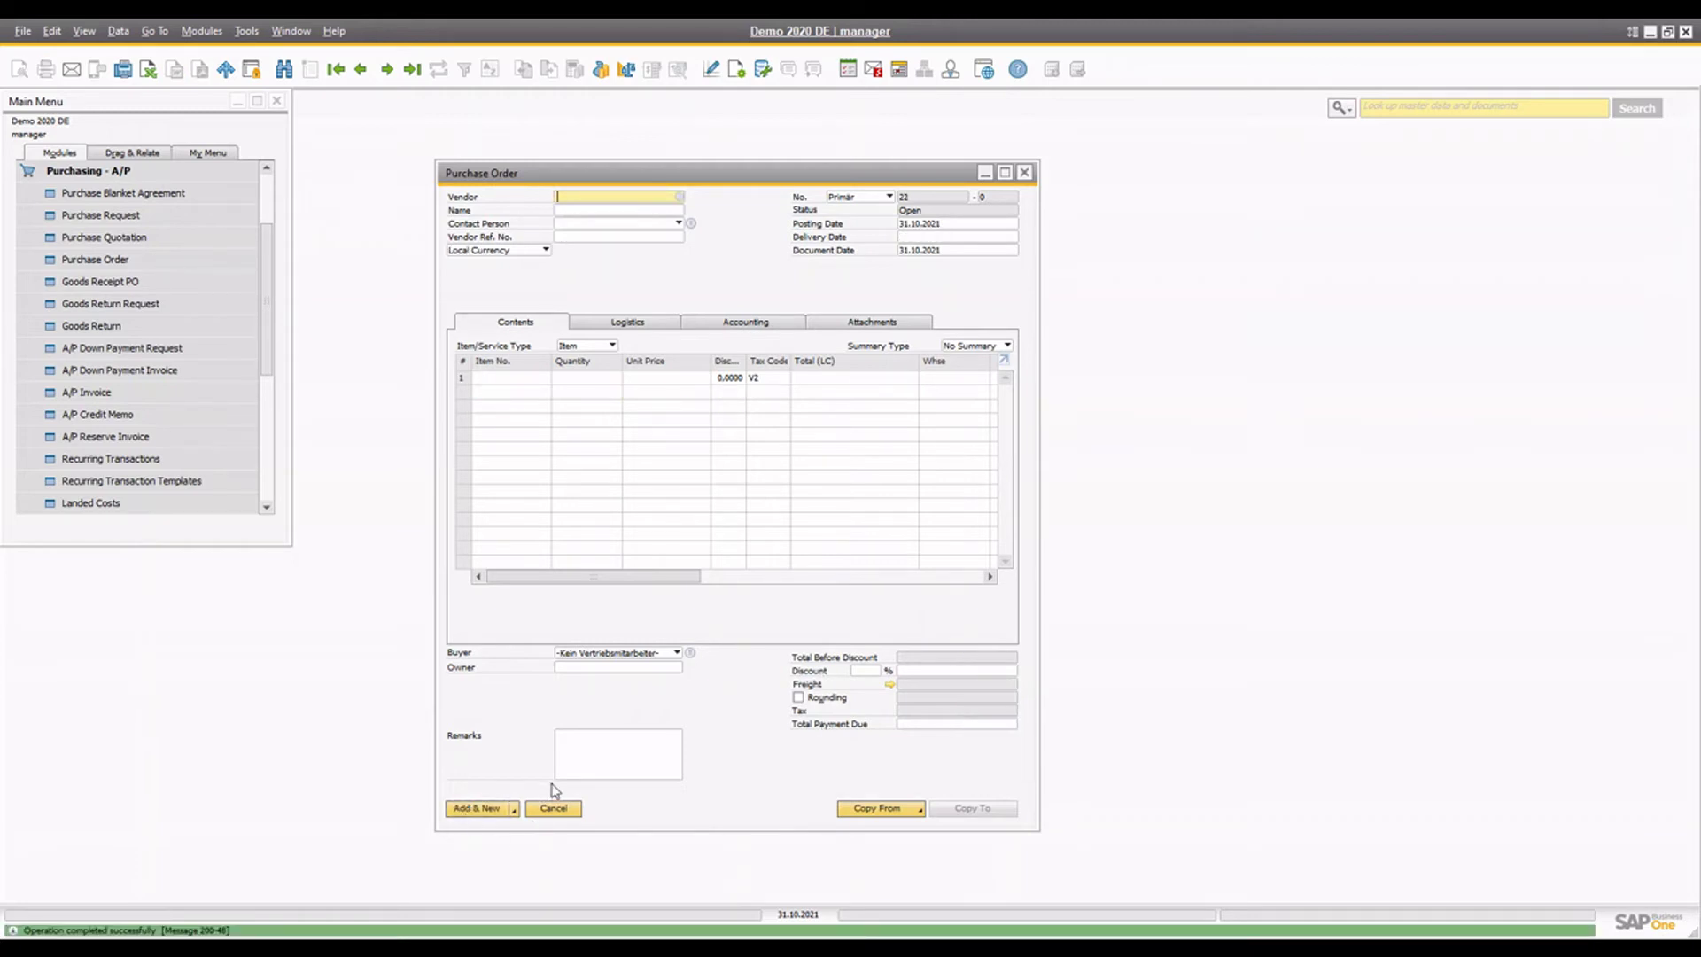
# Step: Bring up the last saved purchase order and copy it to a goods receipt PO
pyautogui.click(412, 69)
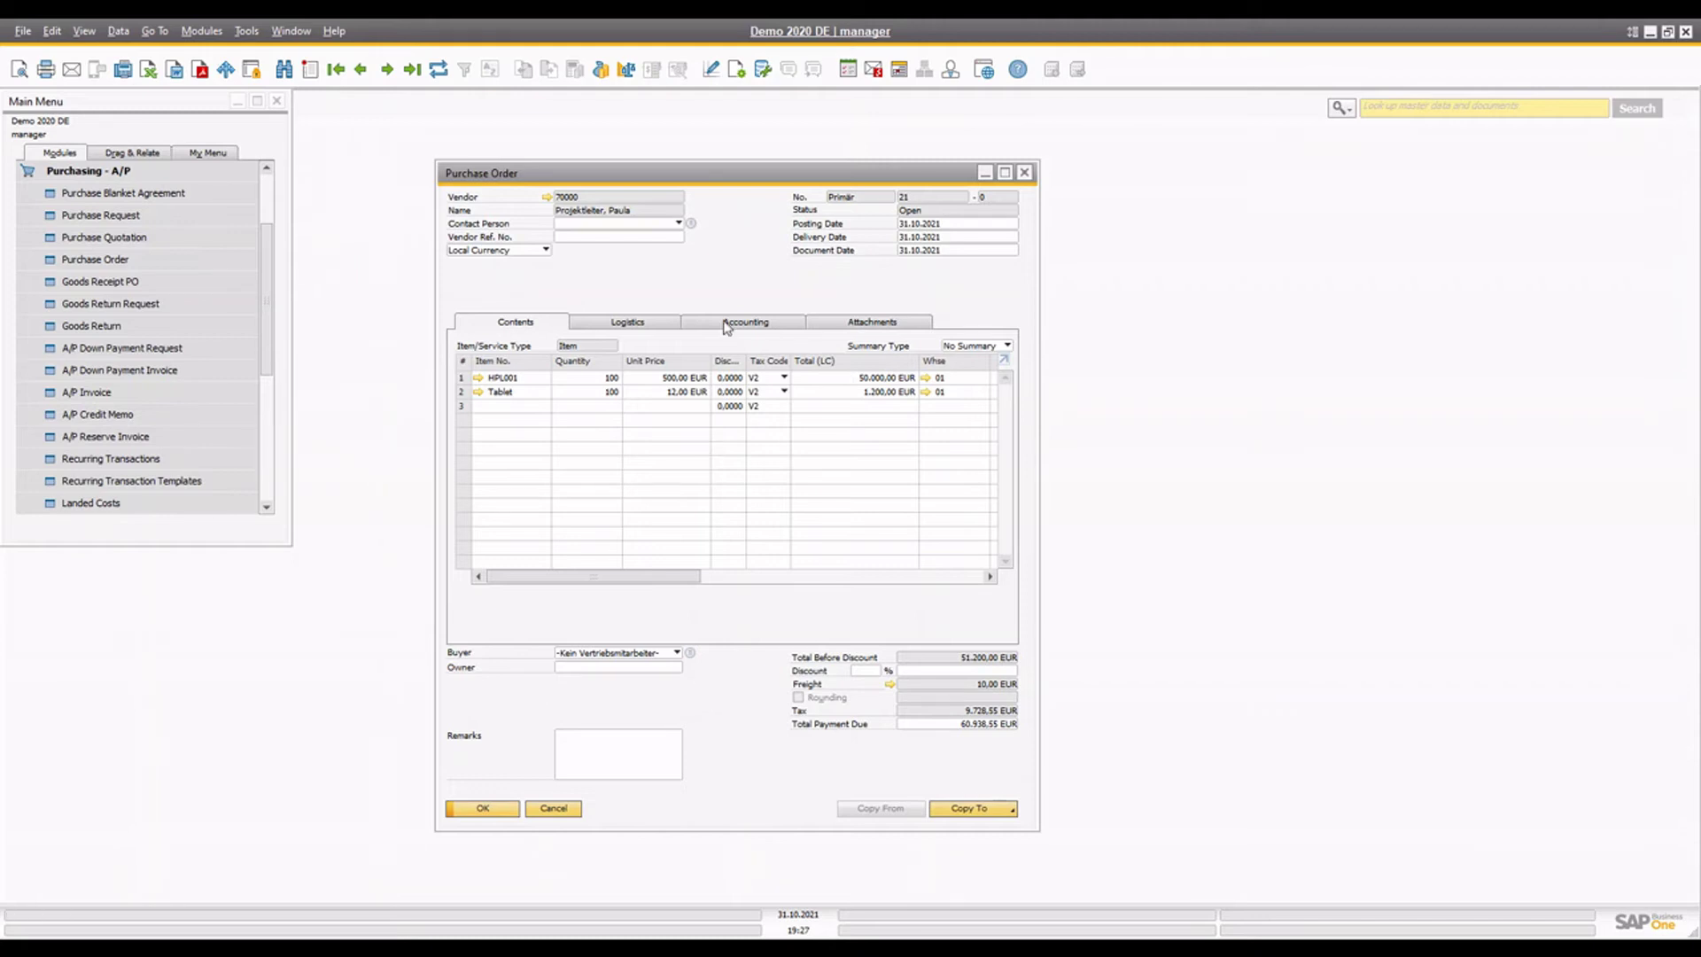
pyautogui.click(1003, 811)
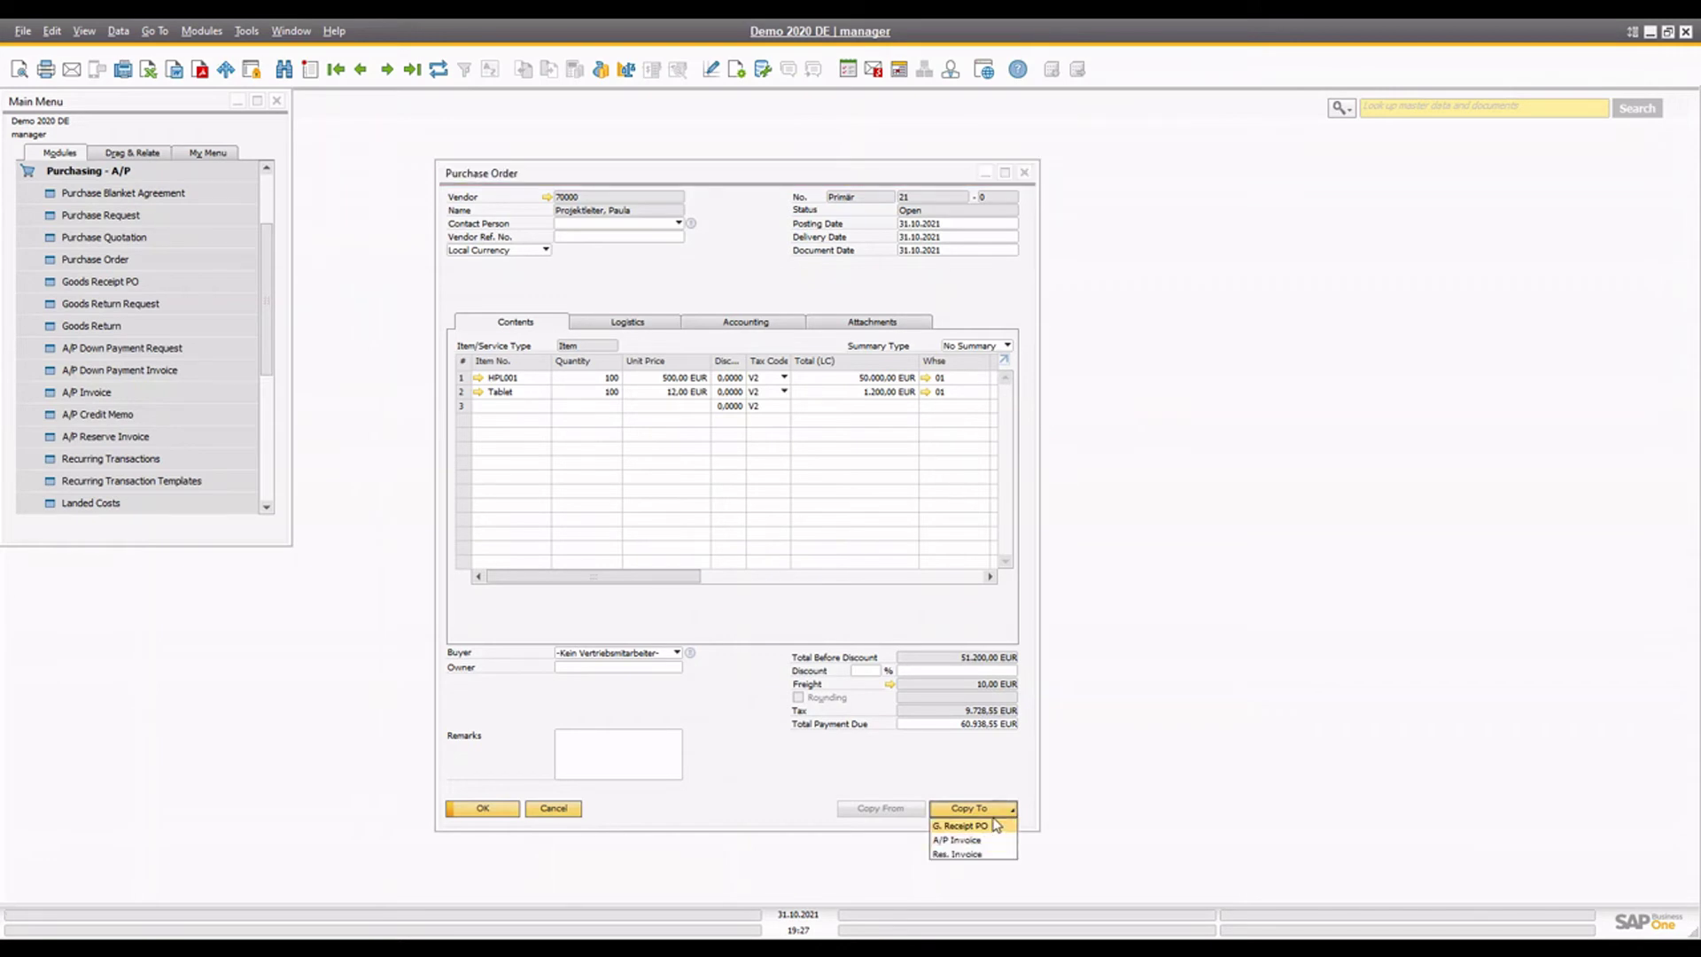
pyautogui.click(992, 809)
pyautogui.click(987, 808)
pyautogui.click(964, 825)
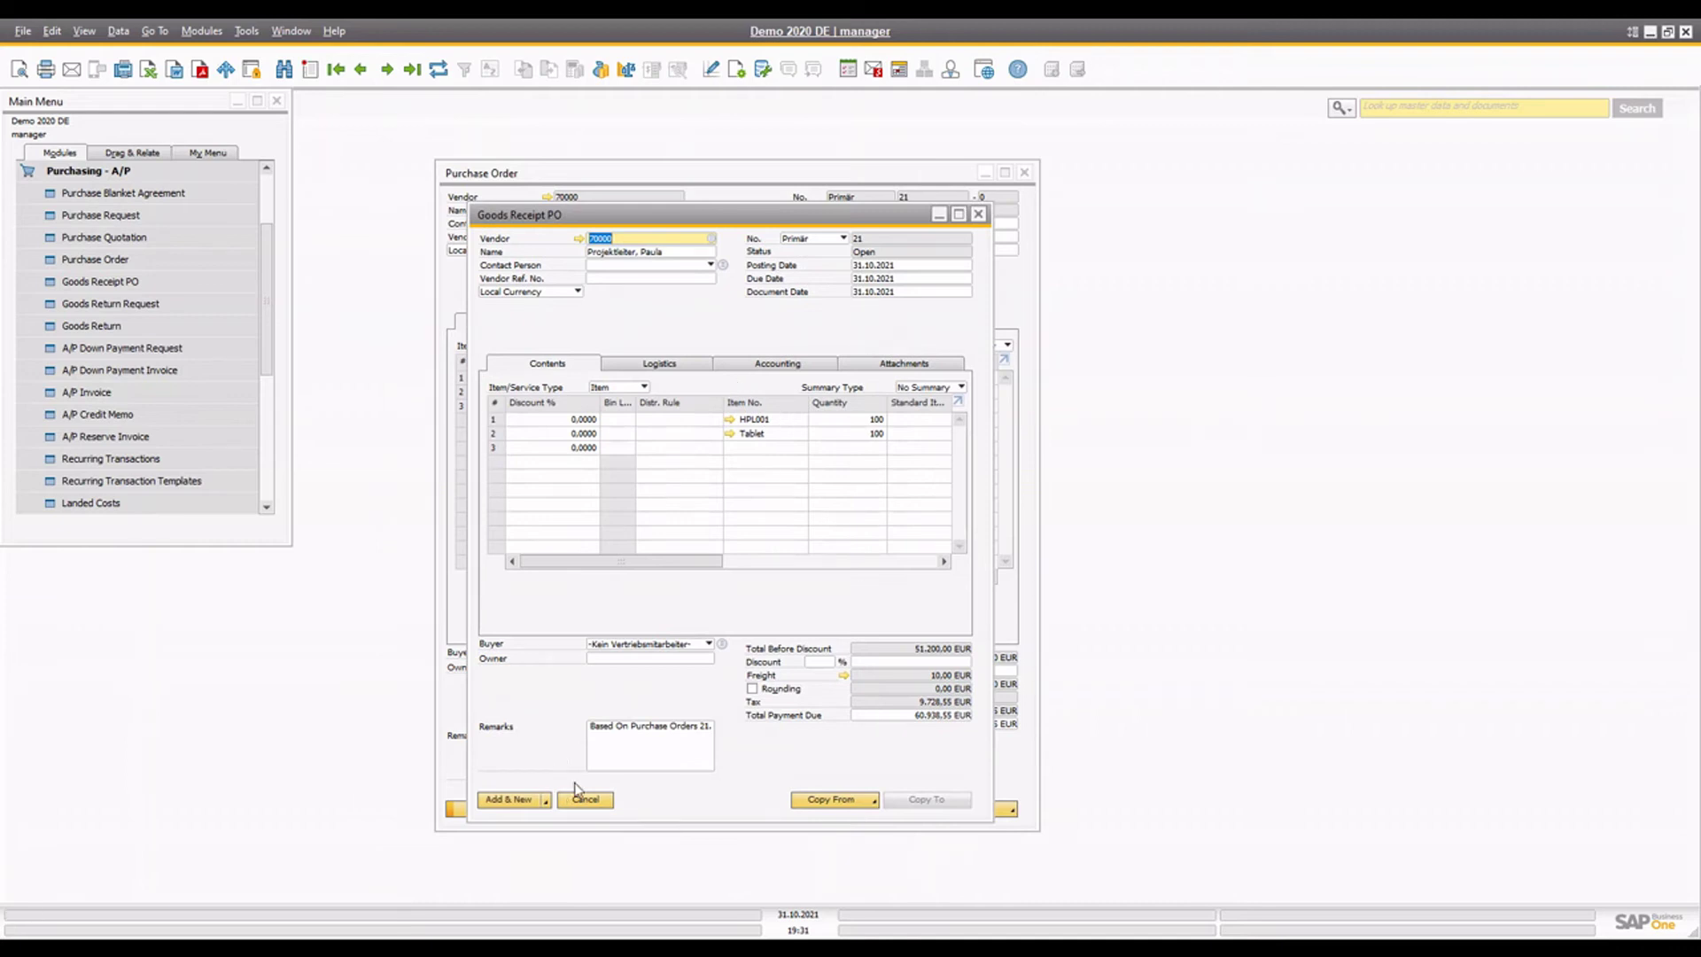
# Step: Add the goods receipt PO and accept that it becomes unchangeable, bringing up the serial number setup for HPL001
pyautogui.click(534, 802)
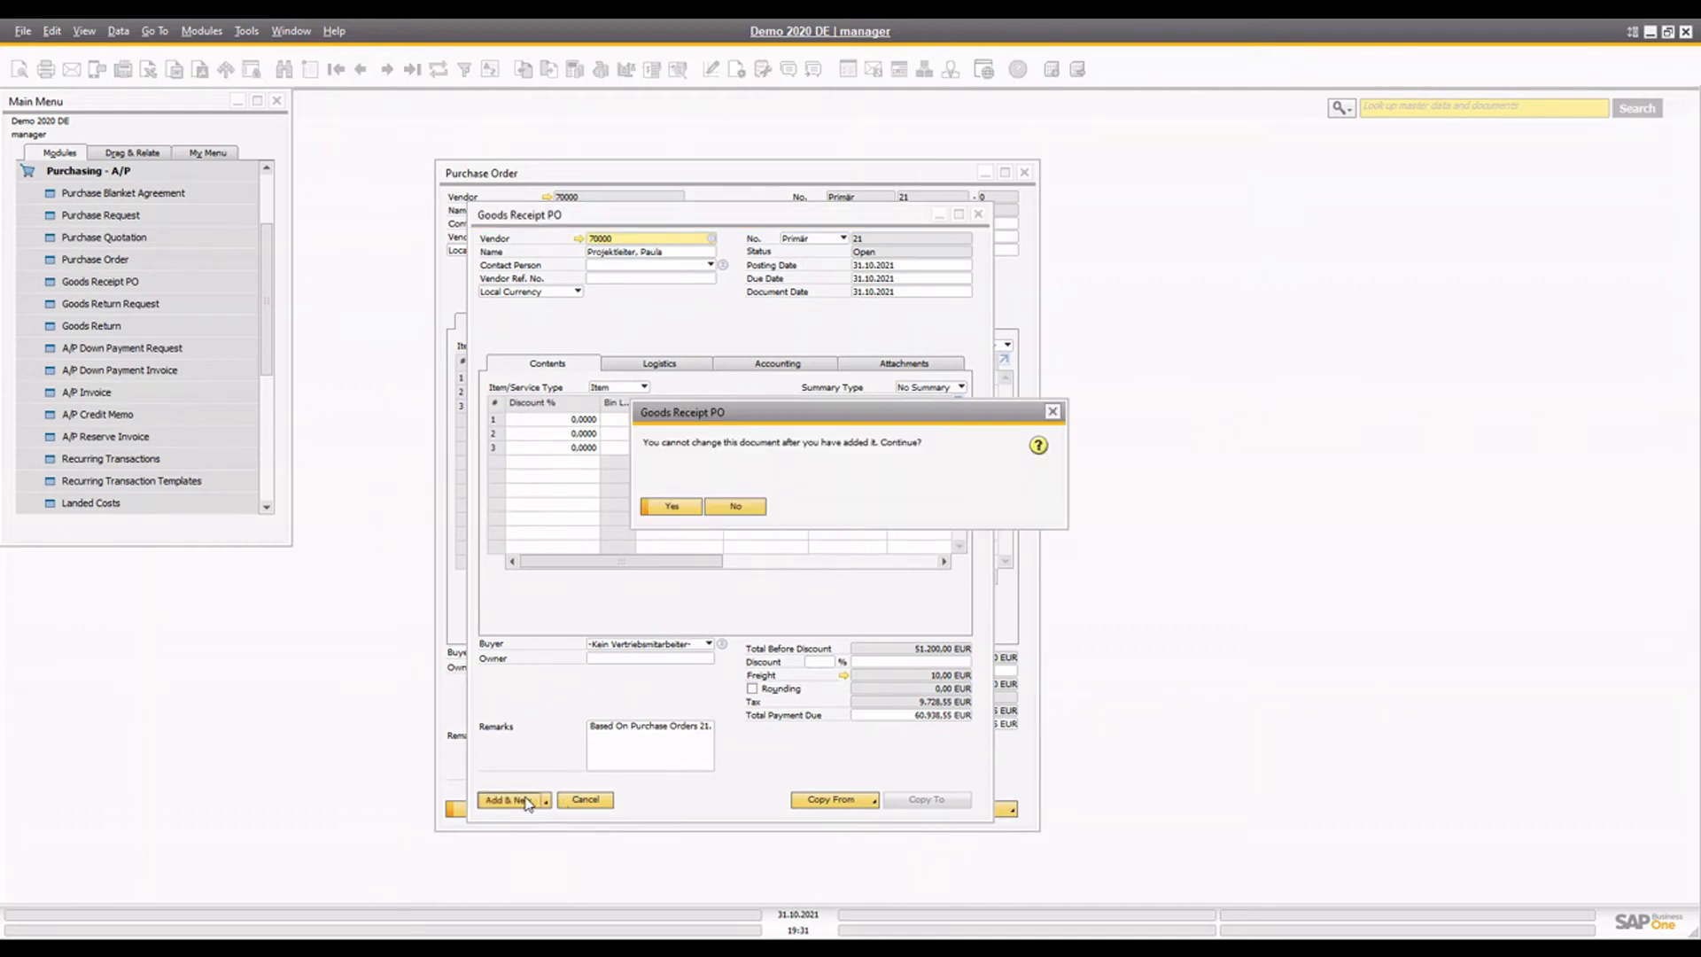
pyautogui.click(669, 507)
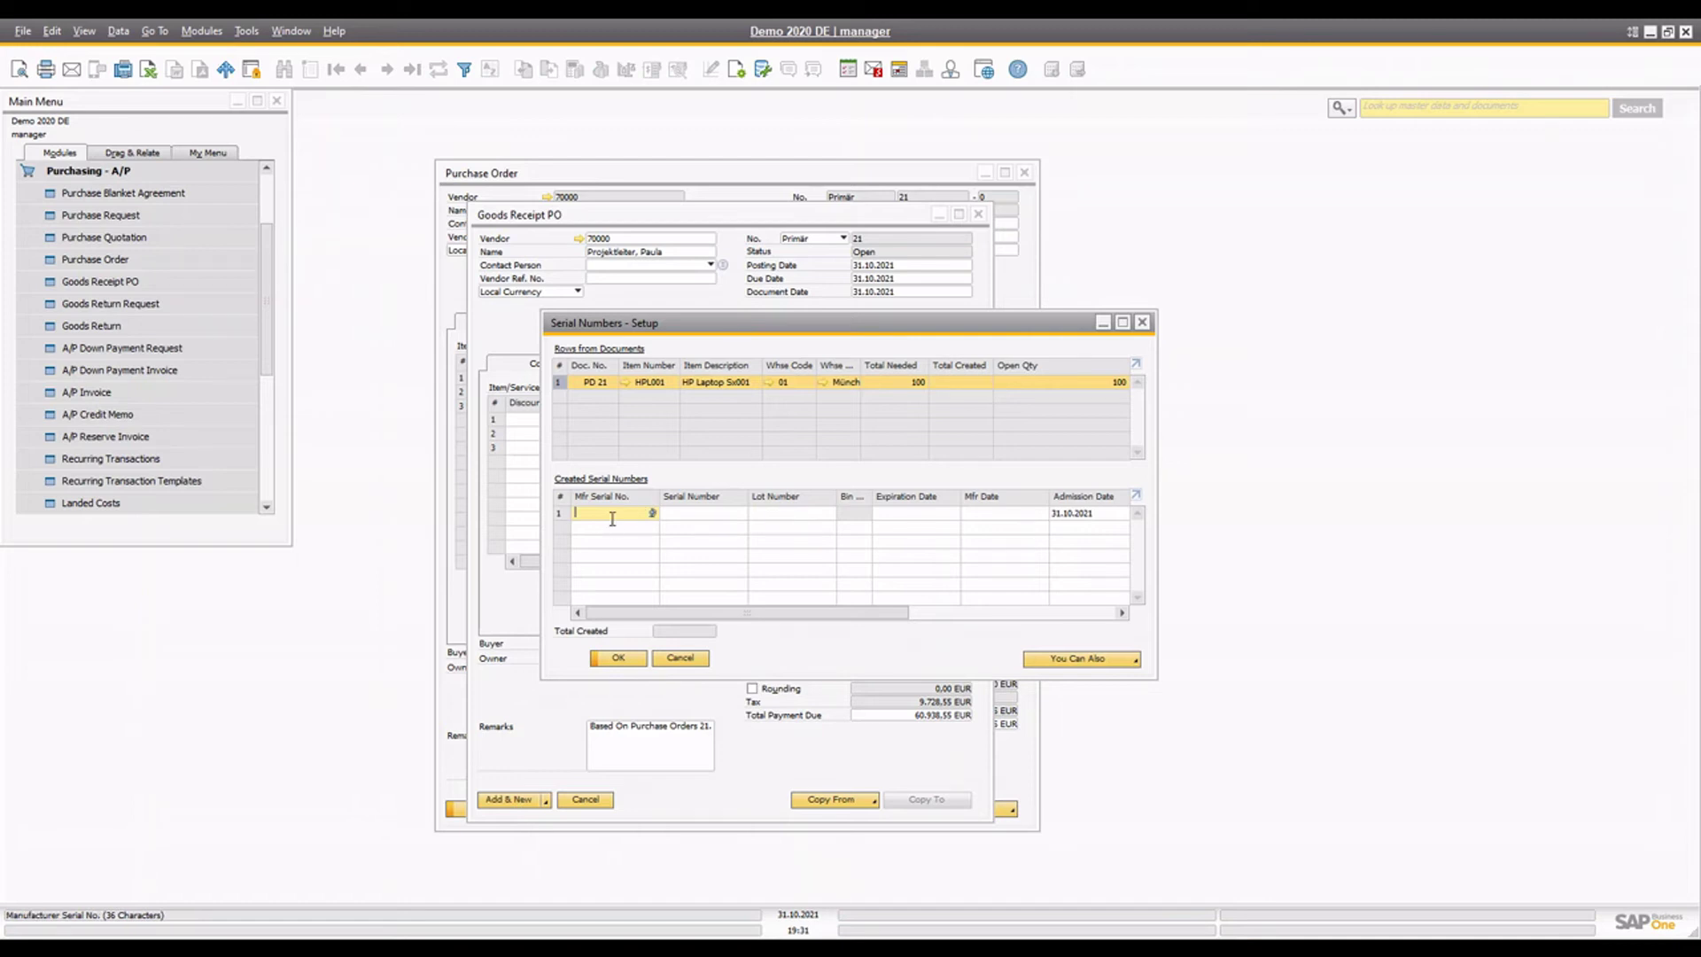
# Step: Examine the manufacturer serial, serial number, lot number, expiration and manufacturing date fields in the first row of created serial numbers
pyautogui.press('Tab')
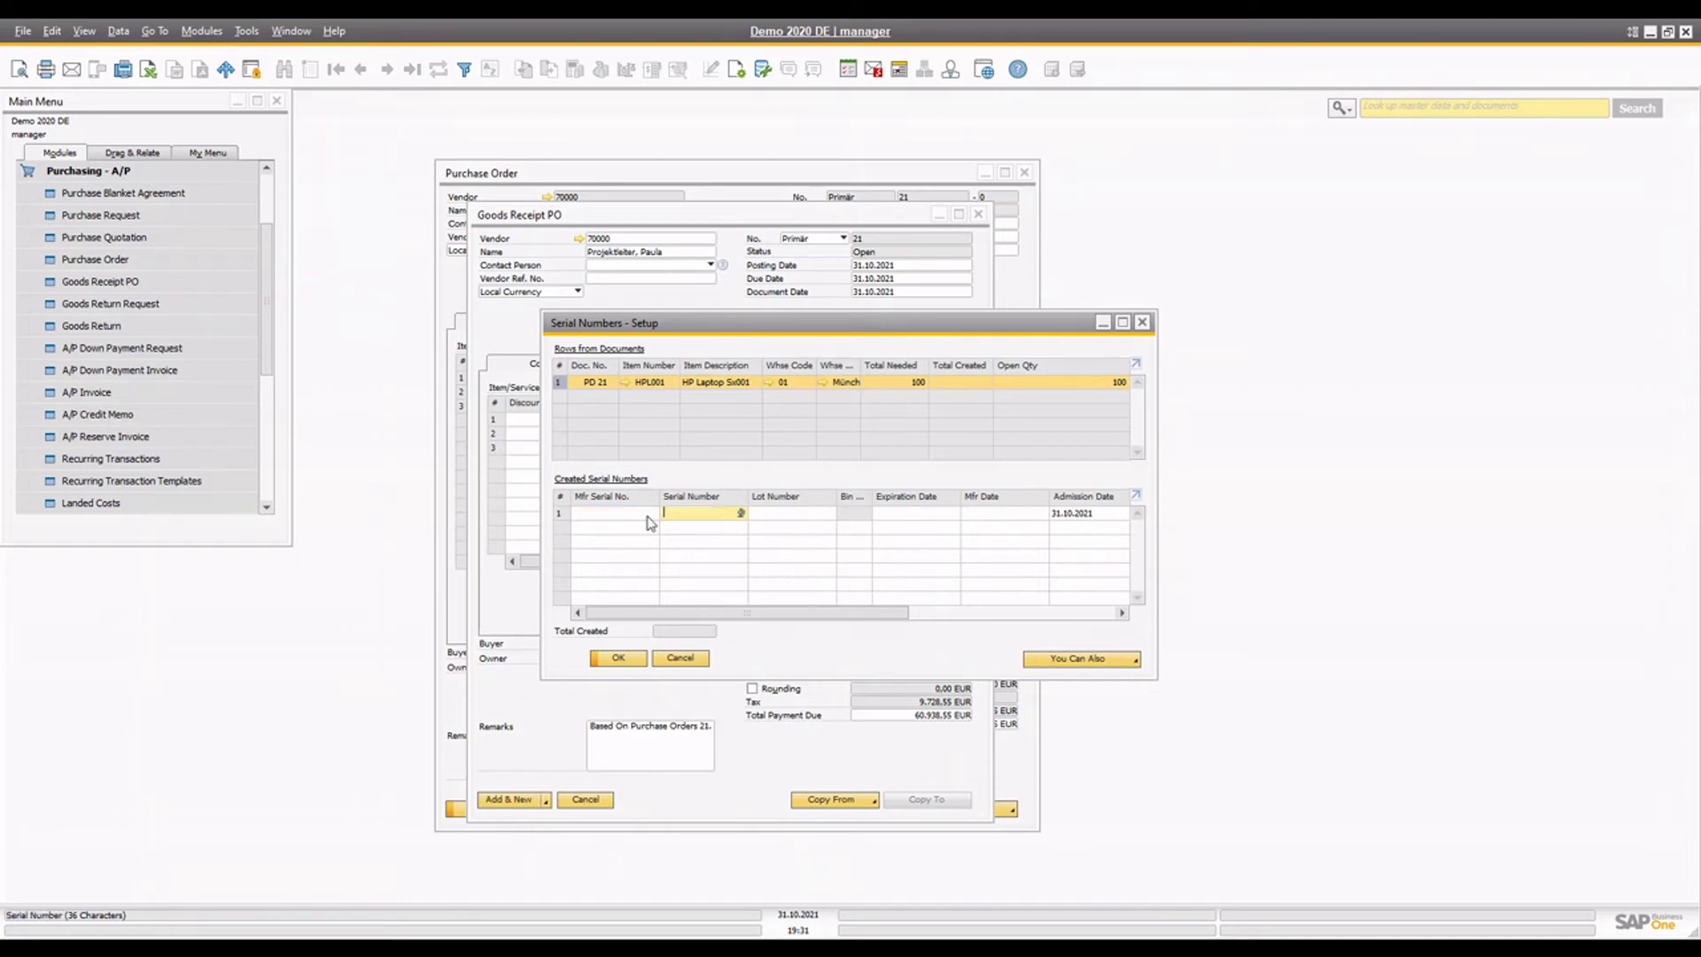
pyautogui.click(616, 515)
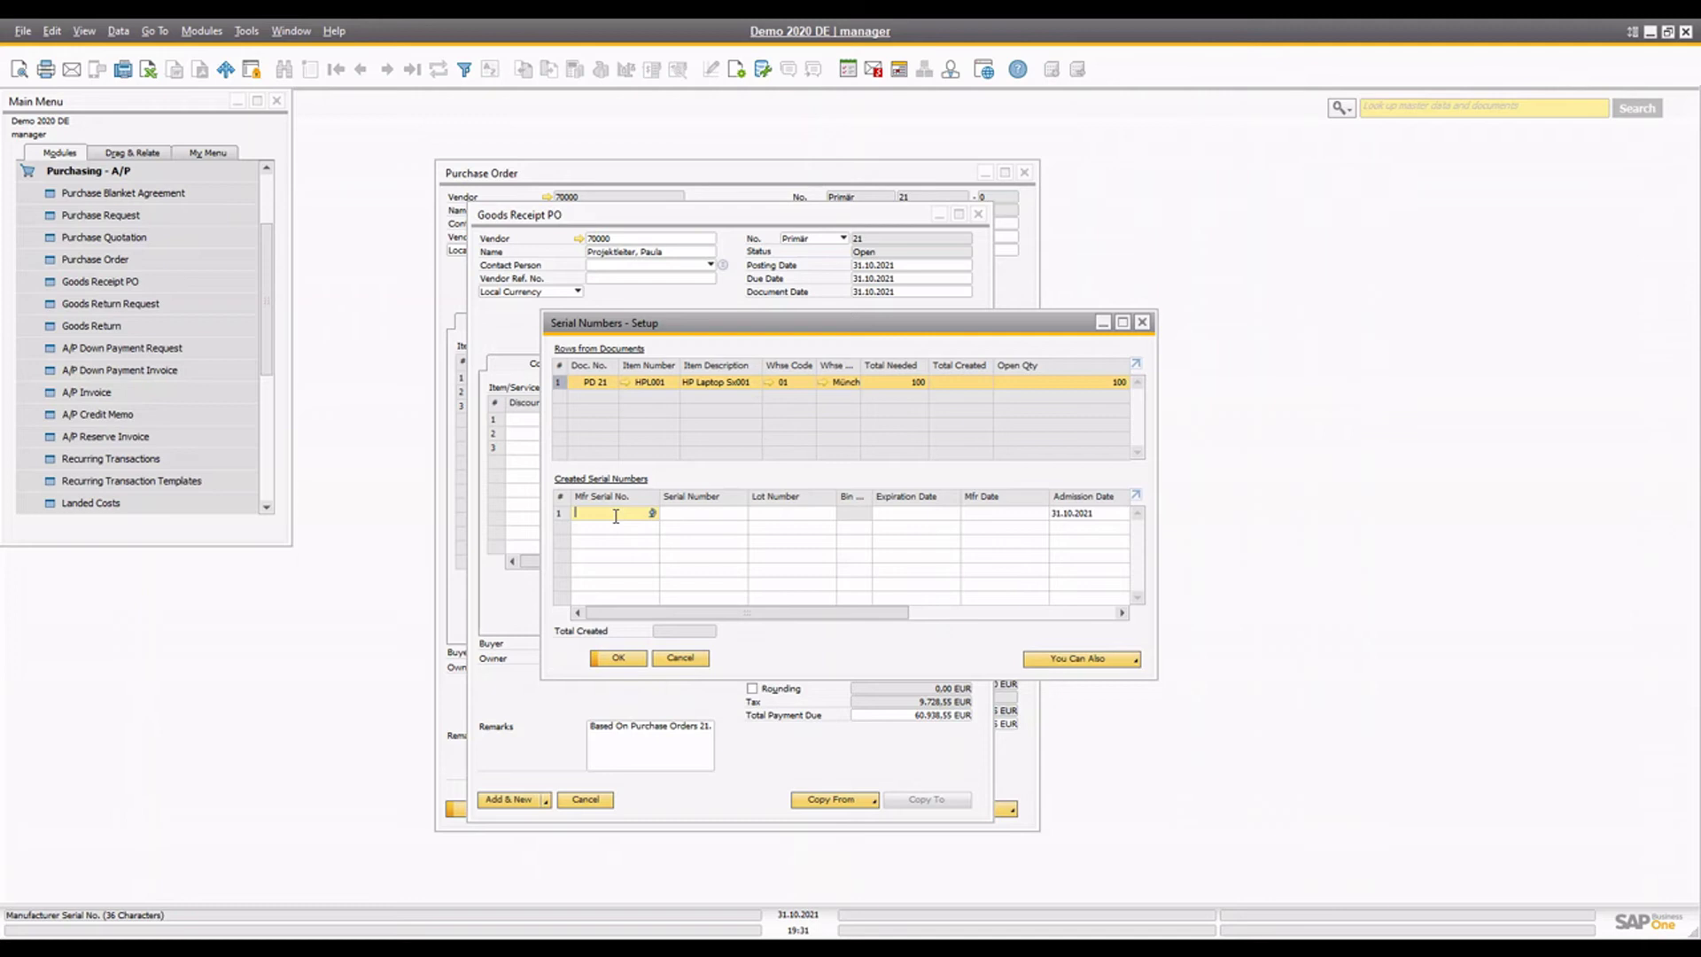
pyautogui.click(688, 515)
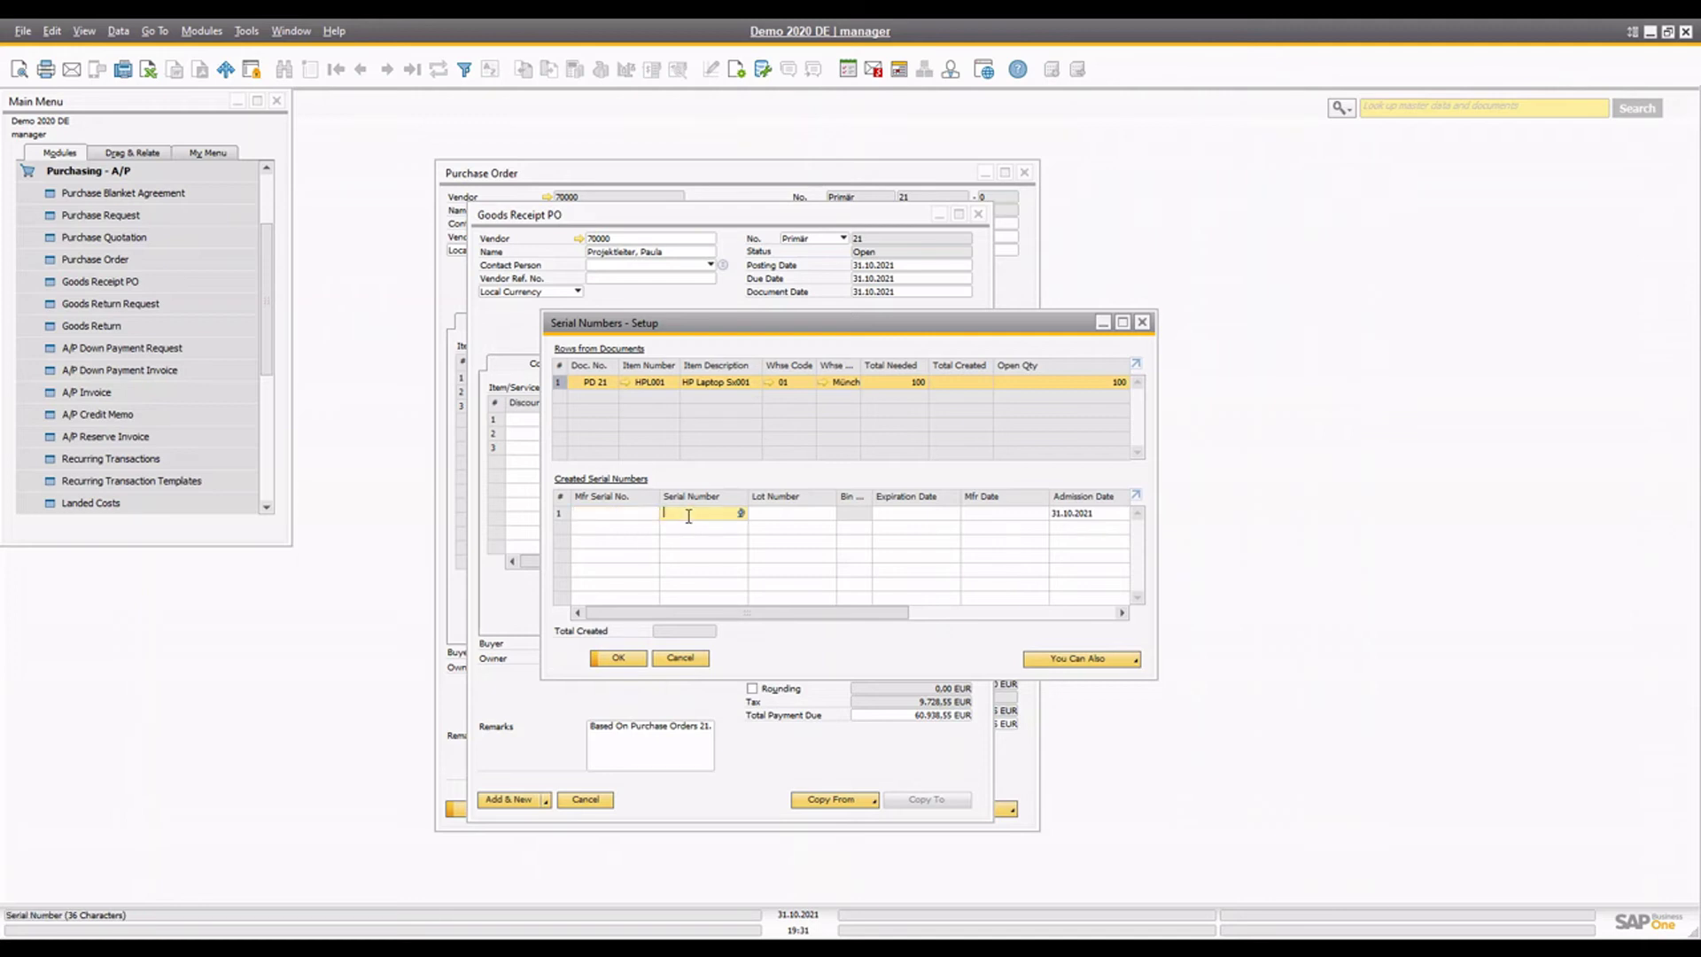
pyautogui.click(772, 511)
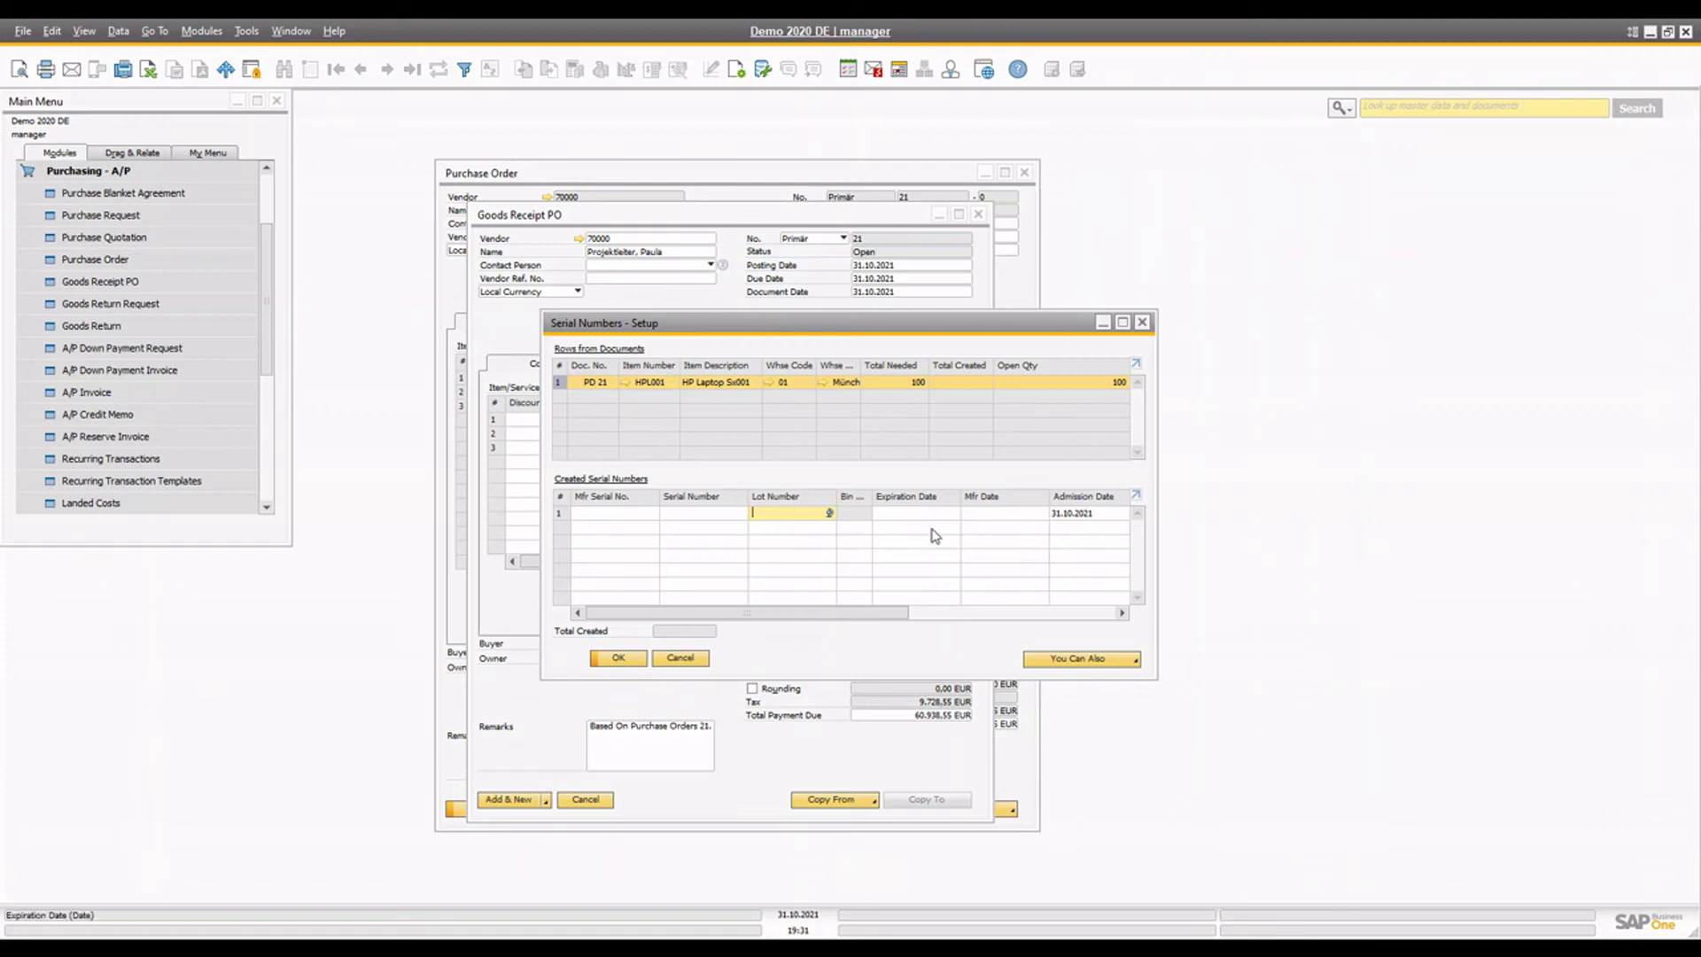
pyautogui.press('Tab')
pyautogui.press('Tab')
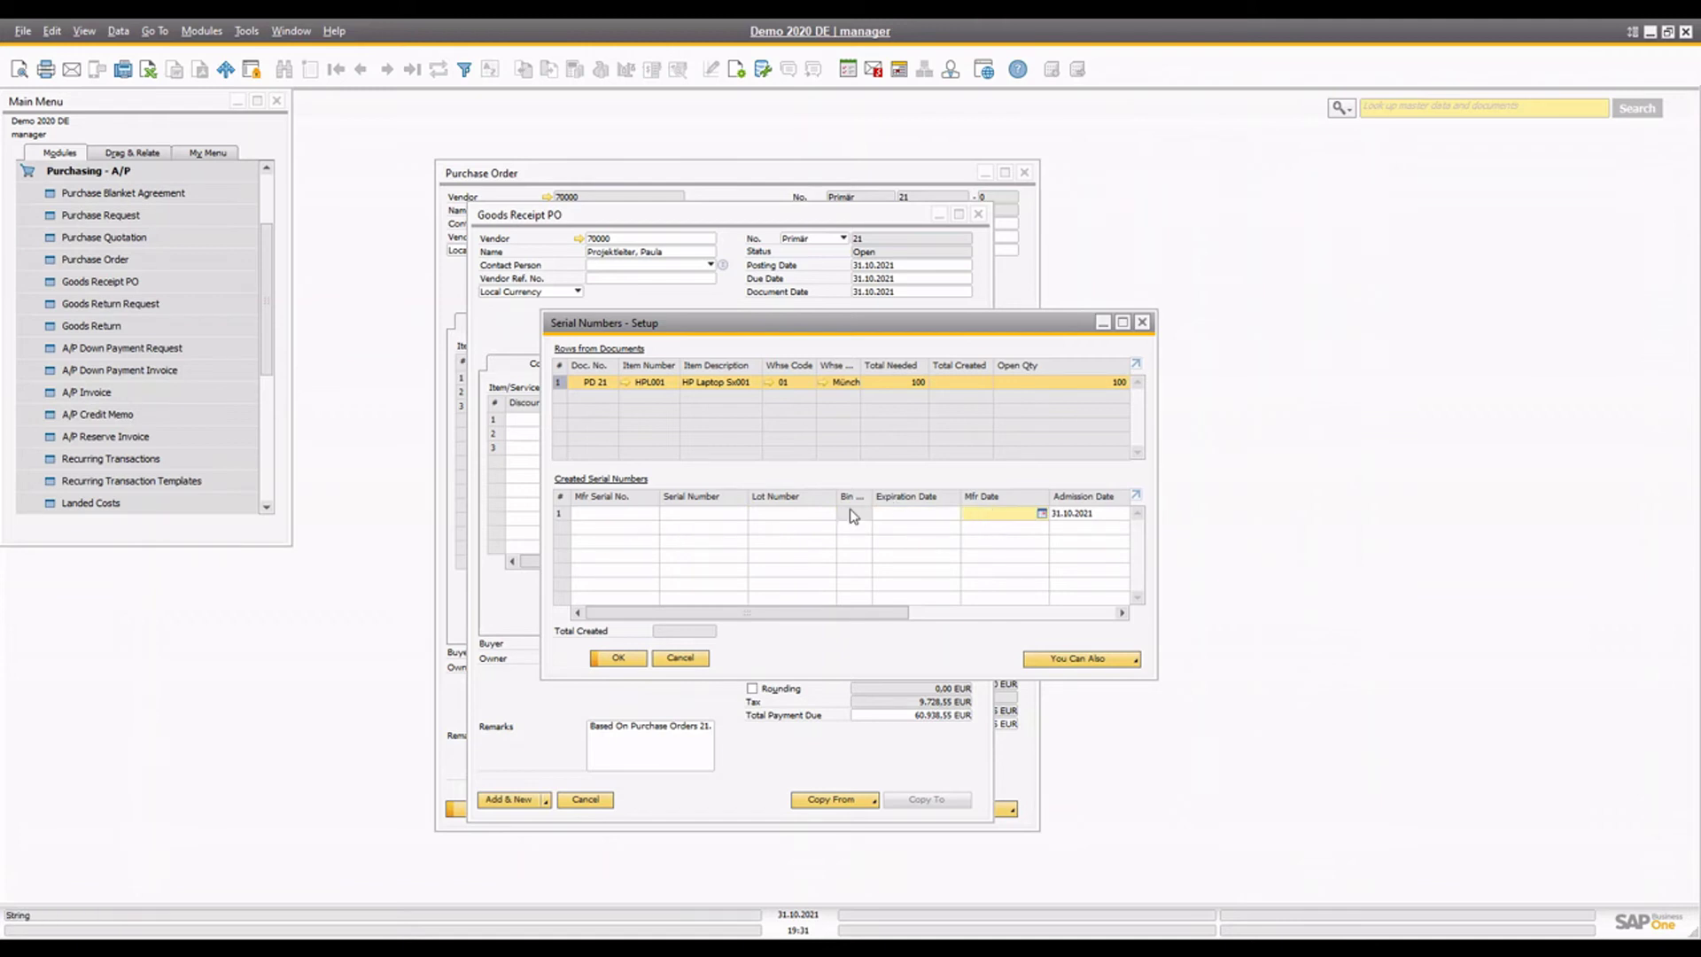
pyautogui.click(634, 514)
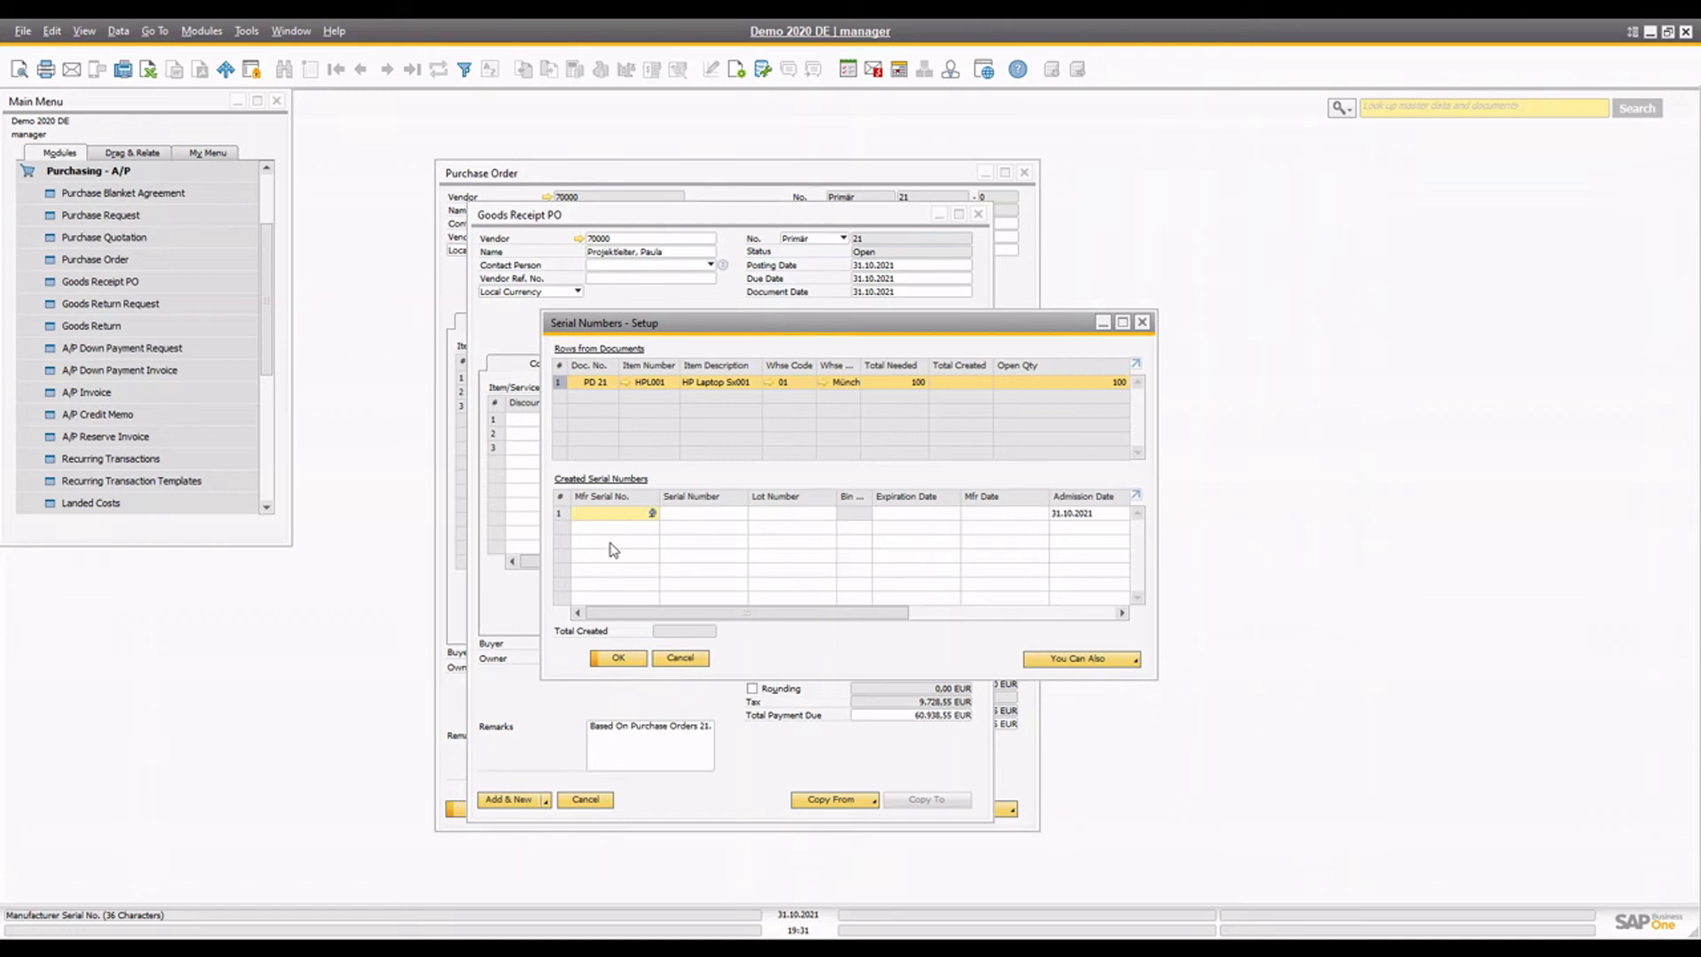
# Step: Start automatic serial number creation for HPL001 and try to build the manufacturer serial string from MS and an increasing number
pyautogui.click(1091, 663)
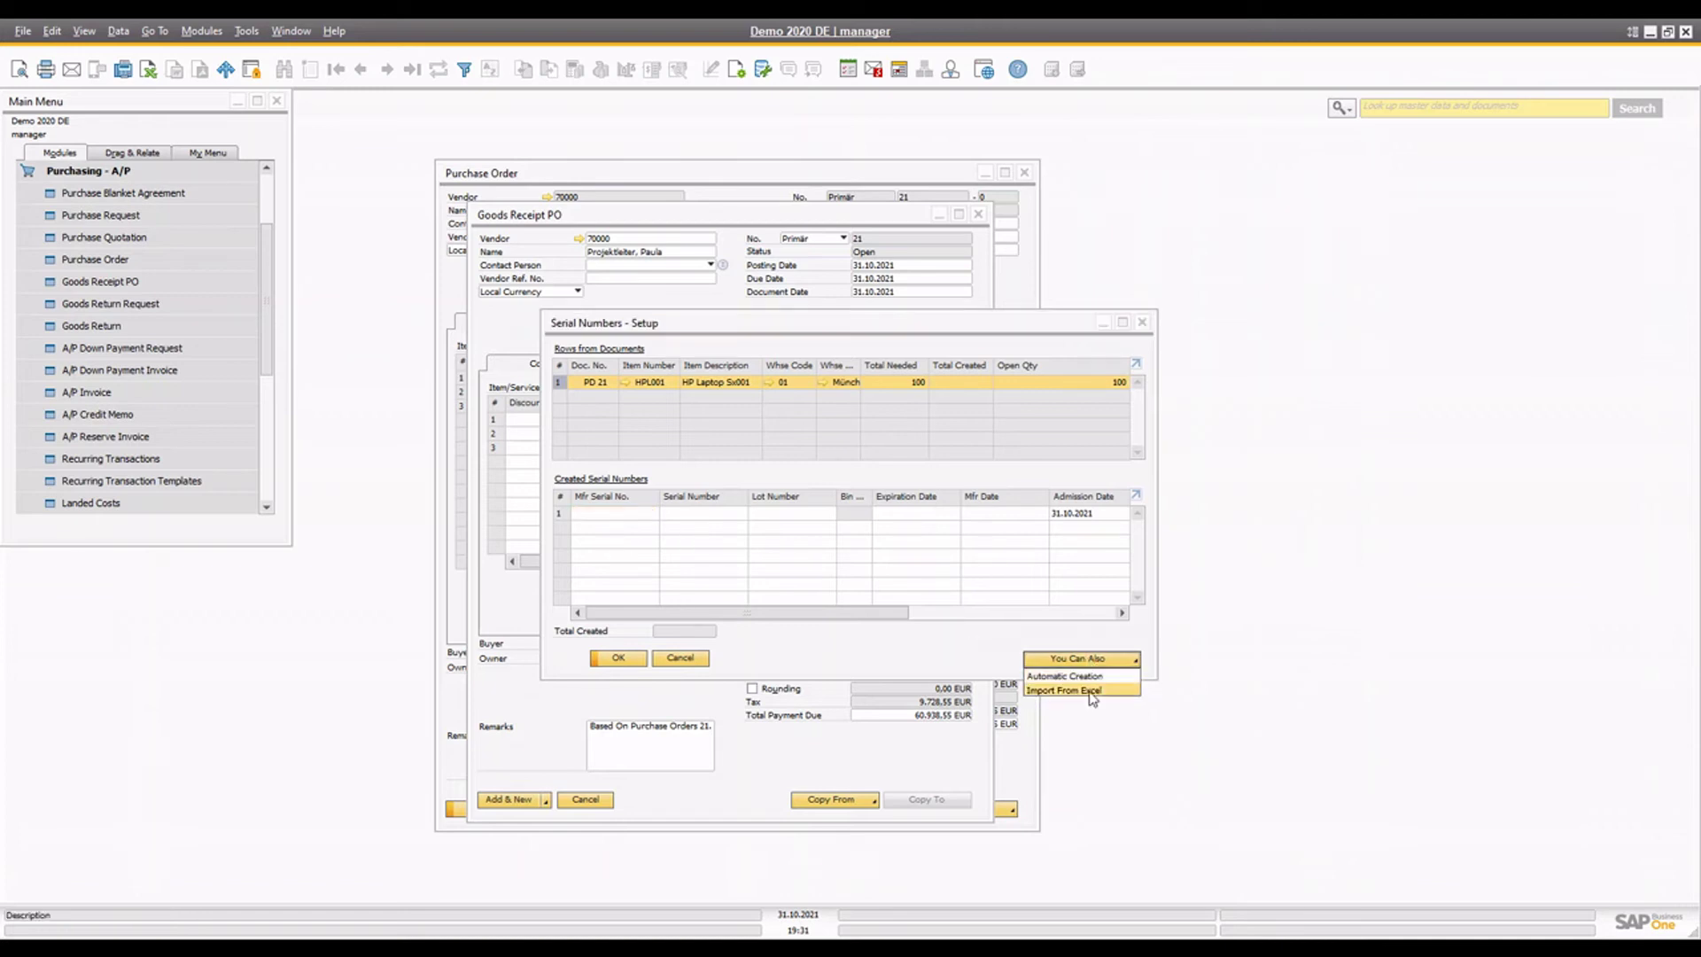
pyautogui.click(1104, 676)
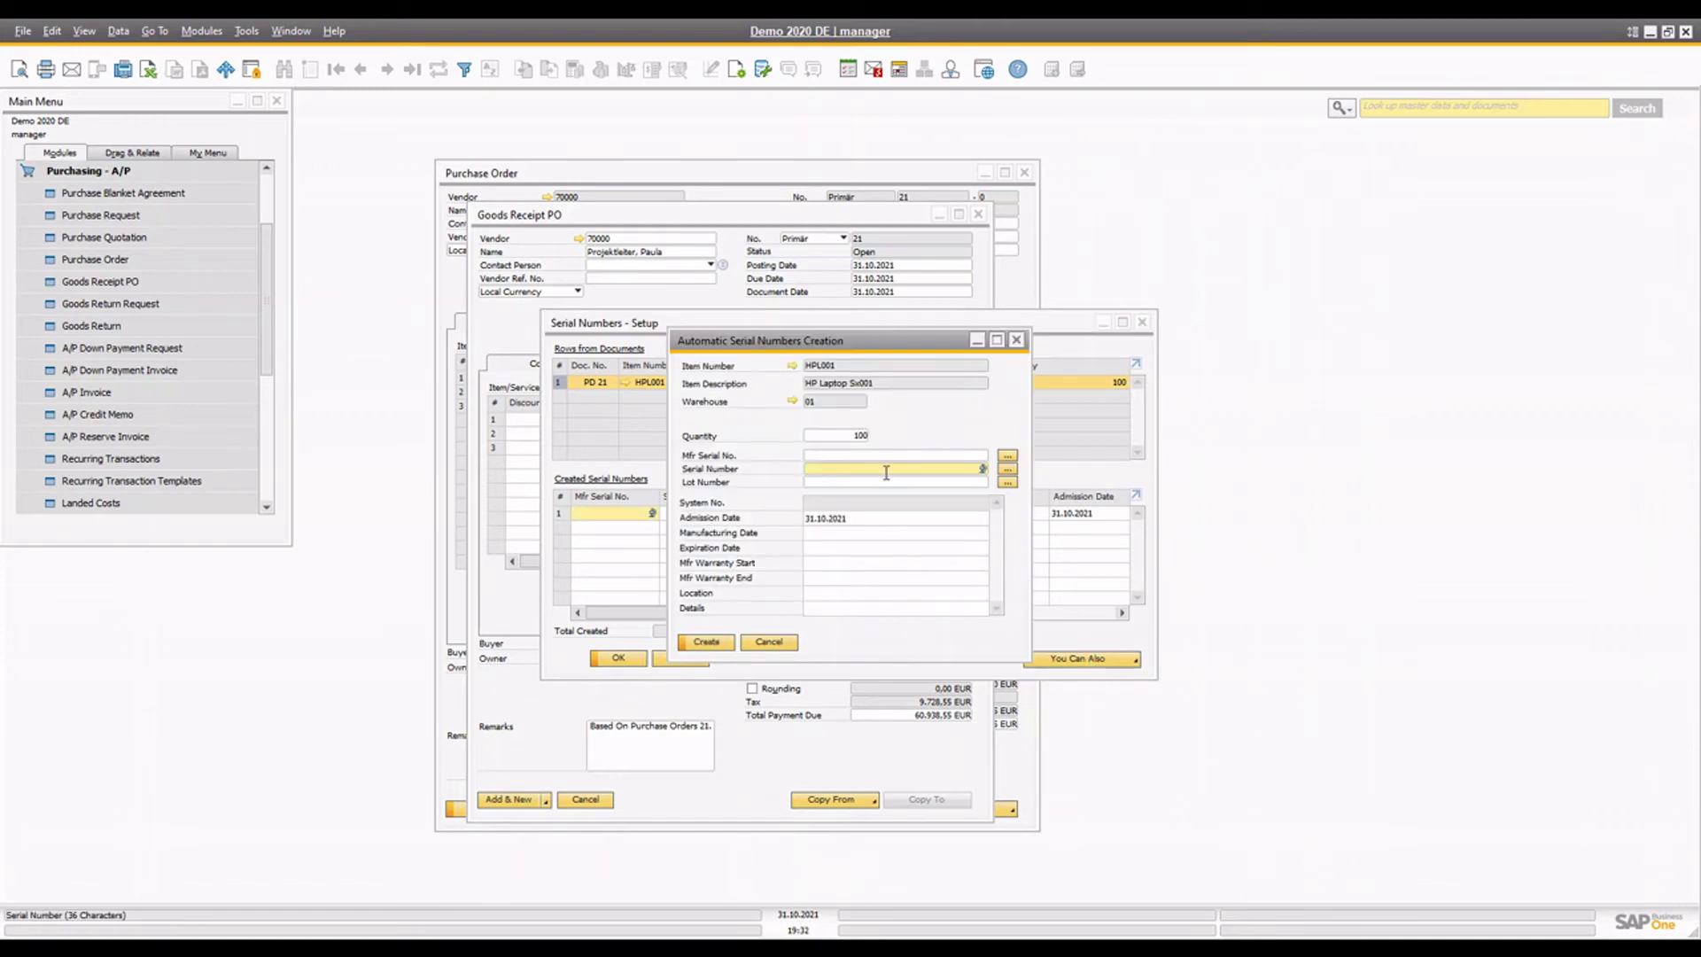
pyautogui.click(1015, 456)
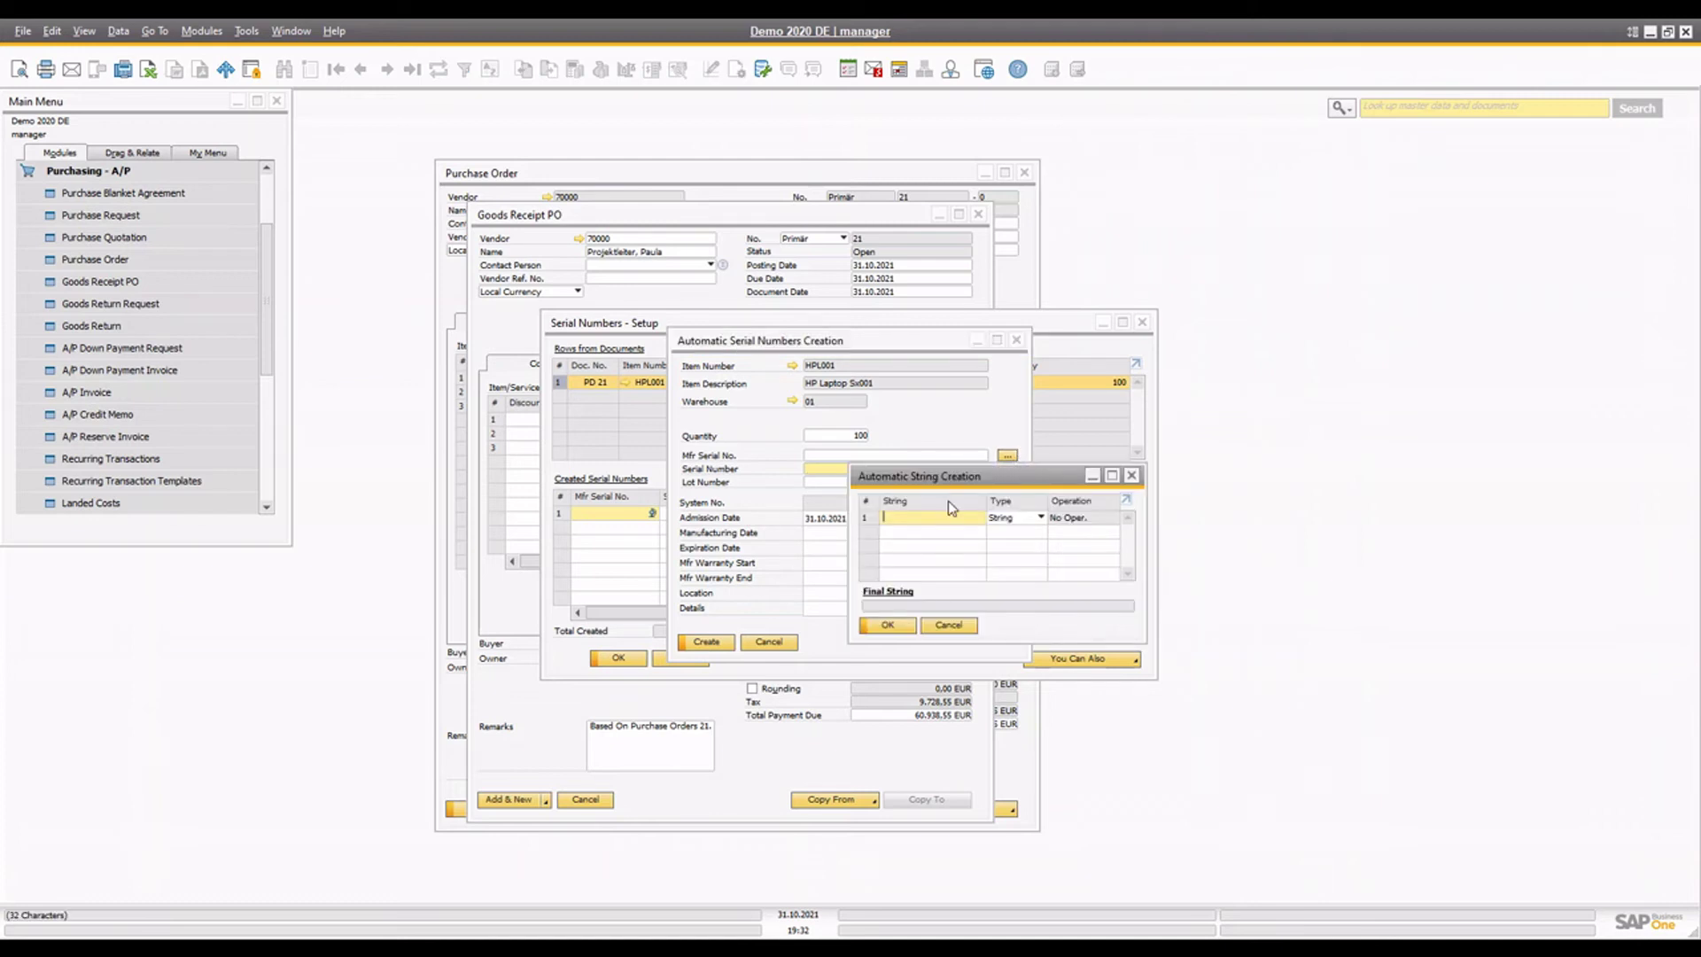
pyautogui.write('MS0')
pyautogui.press('BackSpace')
pyautogui.press('Tab')
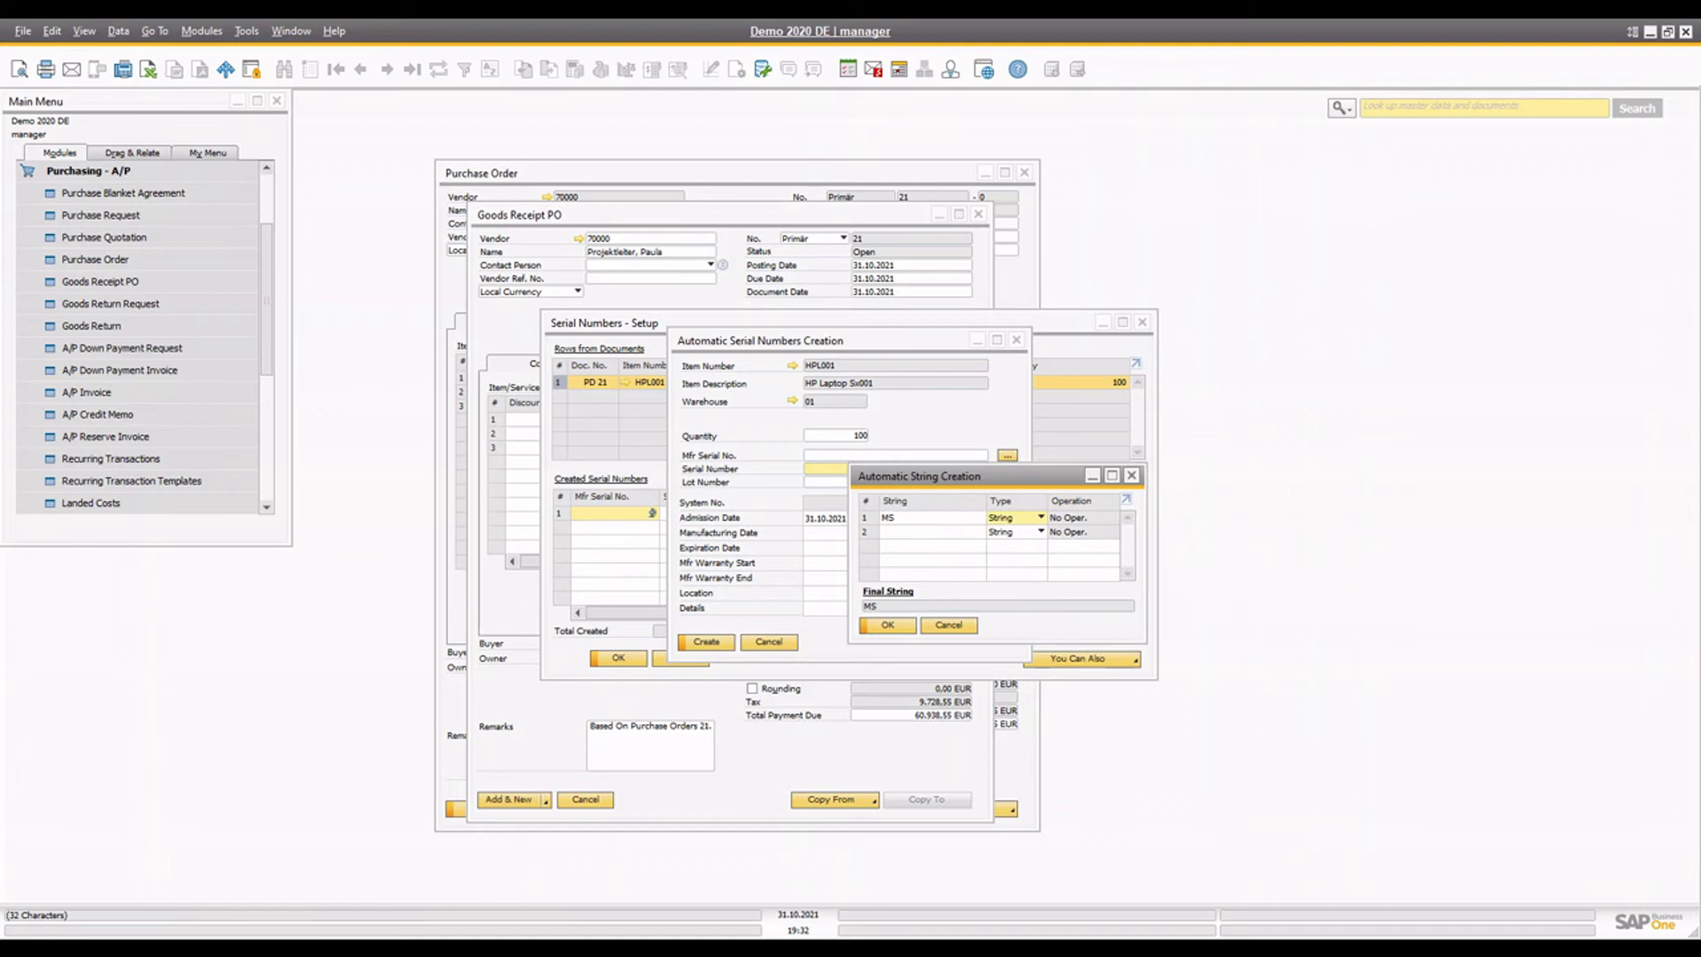
pyautogui.click(900, 548)
pyautogui.write('00')
pyautogui.press('Tab')
pyautogui.hotkey('alt', 'Down')
pyautogui.press('Down')
pyautogui.press('Return')
pyautogui.press('Tab')
pyautogui.hotkey('alt', 'Down')
pyautogui.press('Down')
pyautogui.press('Return')
pyautogui.press('Return')
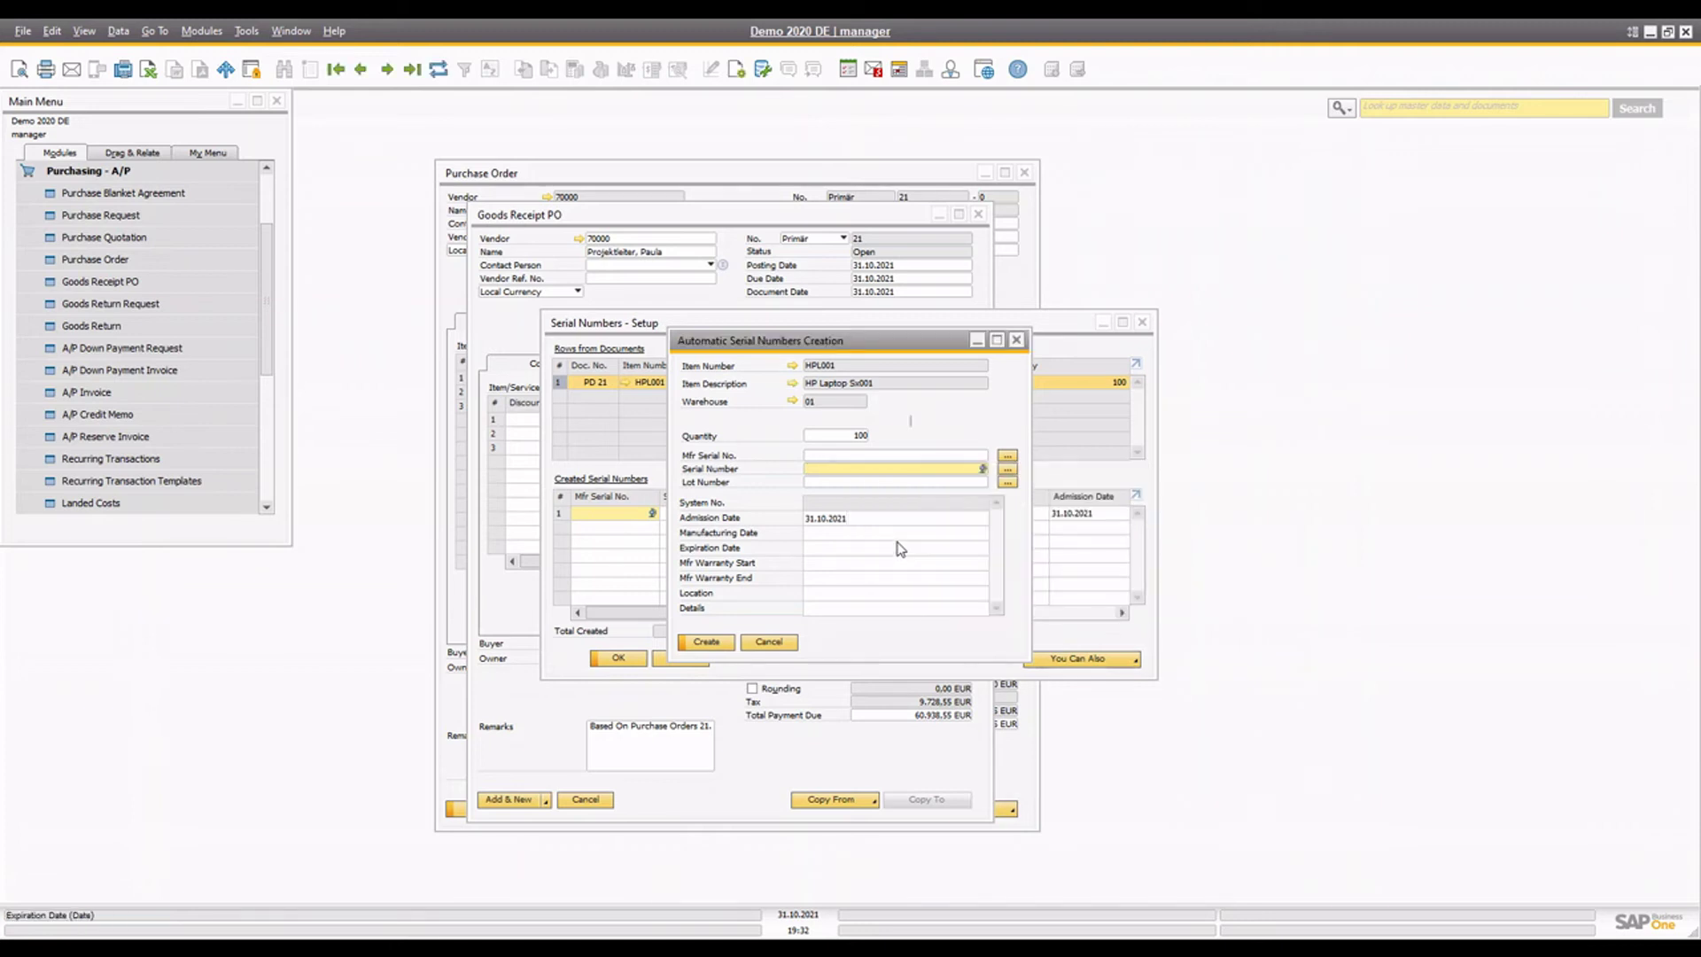
# Step: Define the serial number string as S followed by 001, with the second part typed as a number that increases
pyautogui.click(1006, 469)
pyautogui.write('S')
pyautogui.press('Tab')
pyautogui.press('Tab')
pyautogui.write('001')
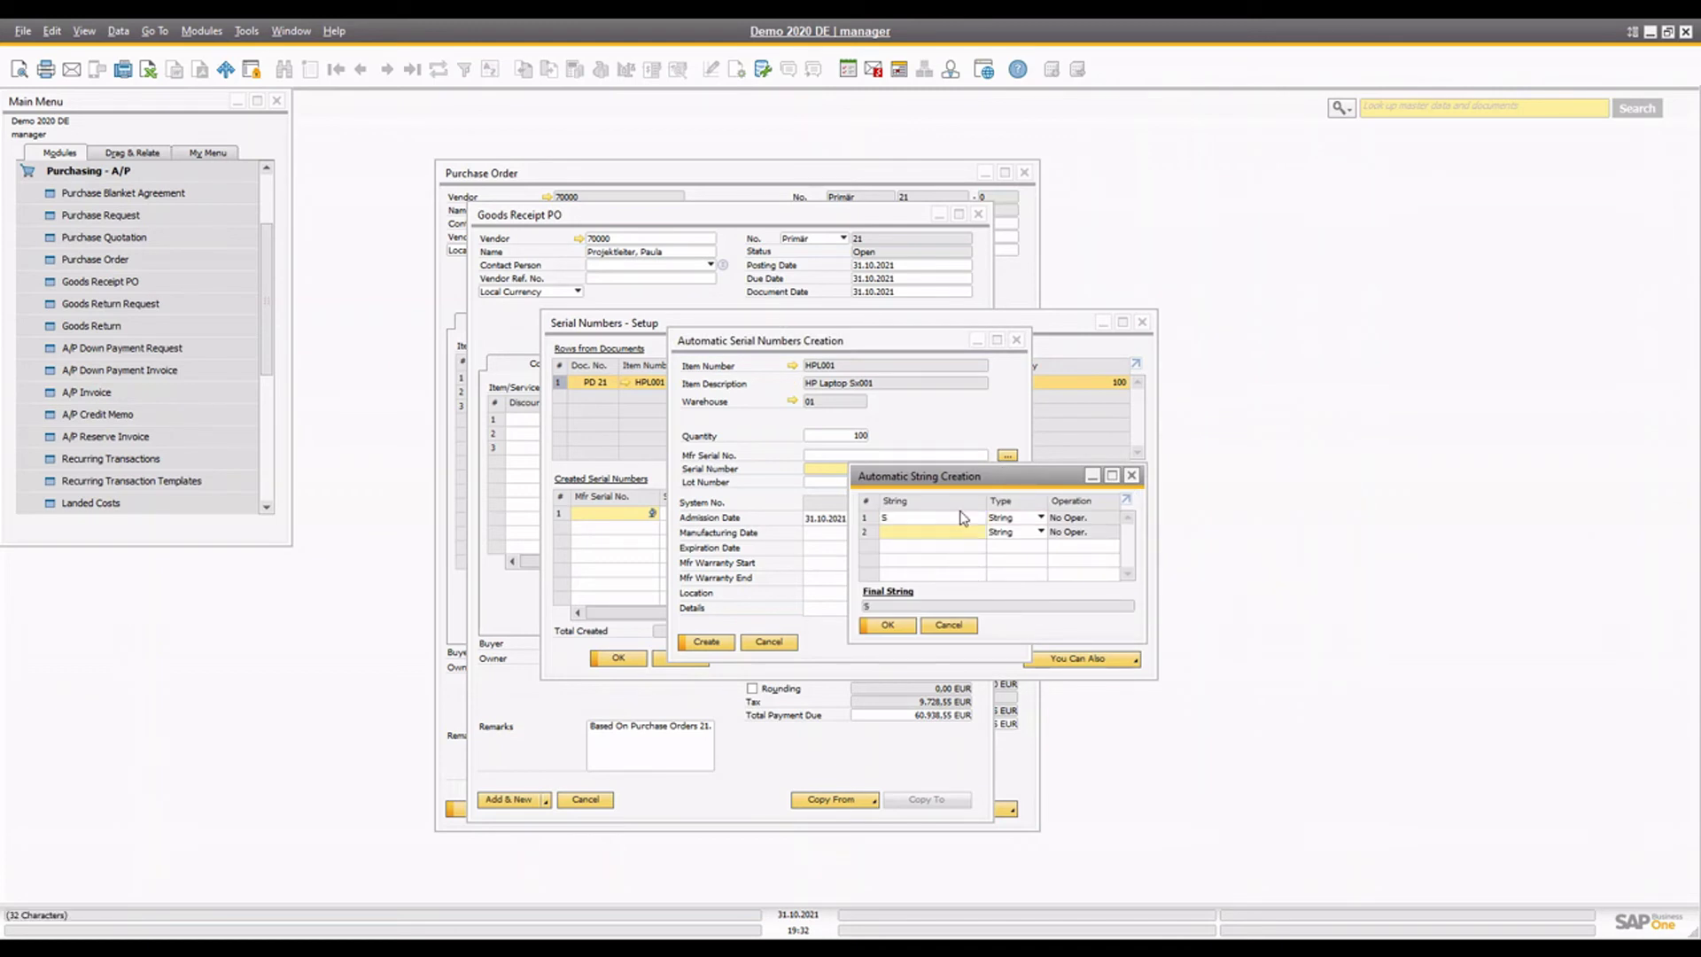
pyautogui.press('Tab')
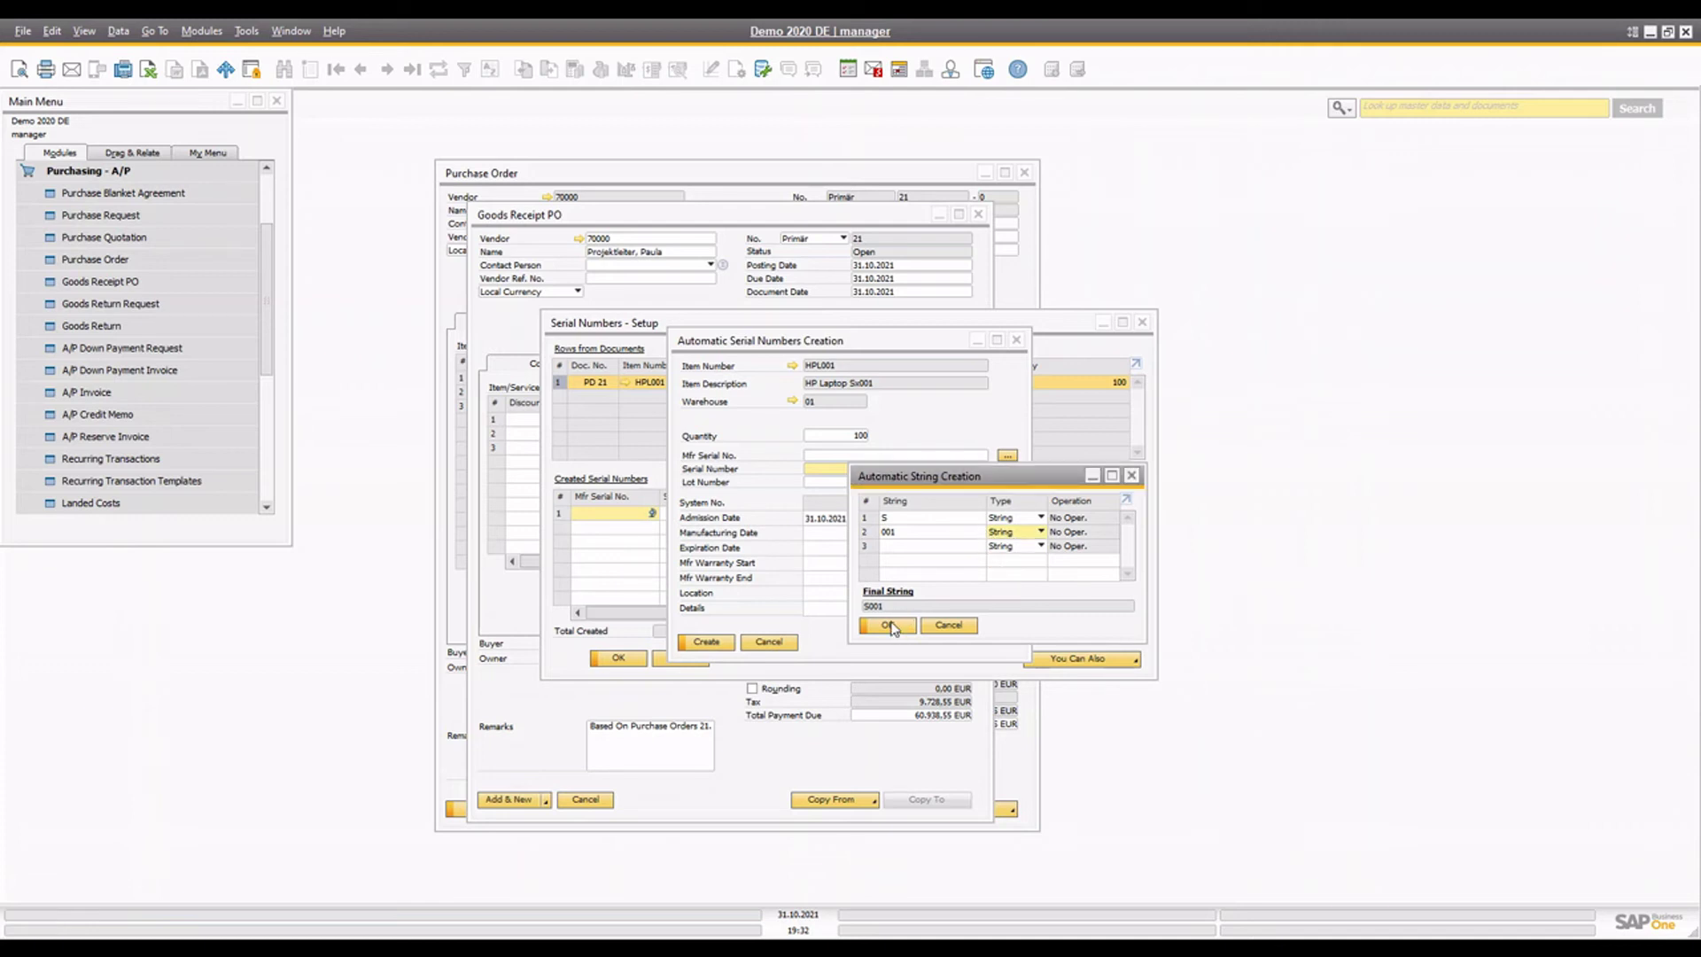
pyautogui.click(1038, 532)
pyautogui.click(1007, 562)
pyautogui.click(1114, 532)
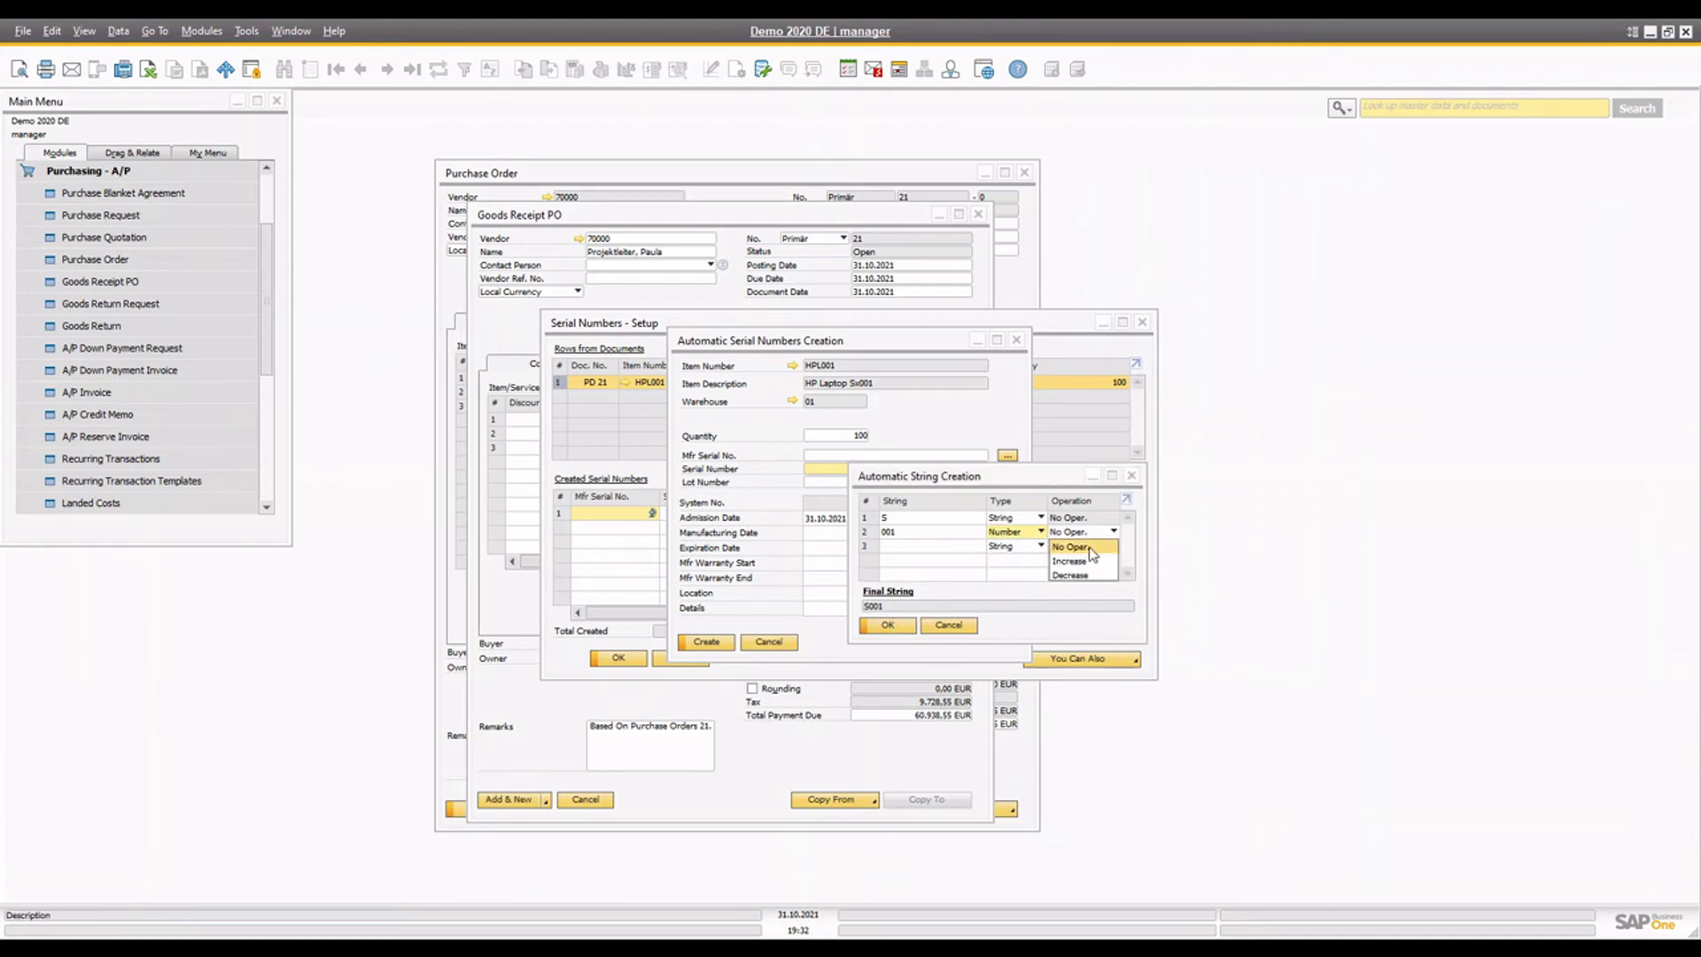
pyautogui.click(1077, 560)
pyautogui.click(884, 625)
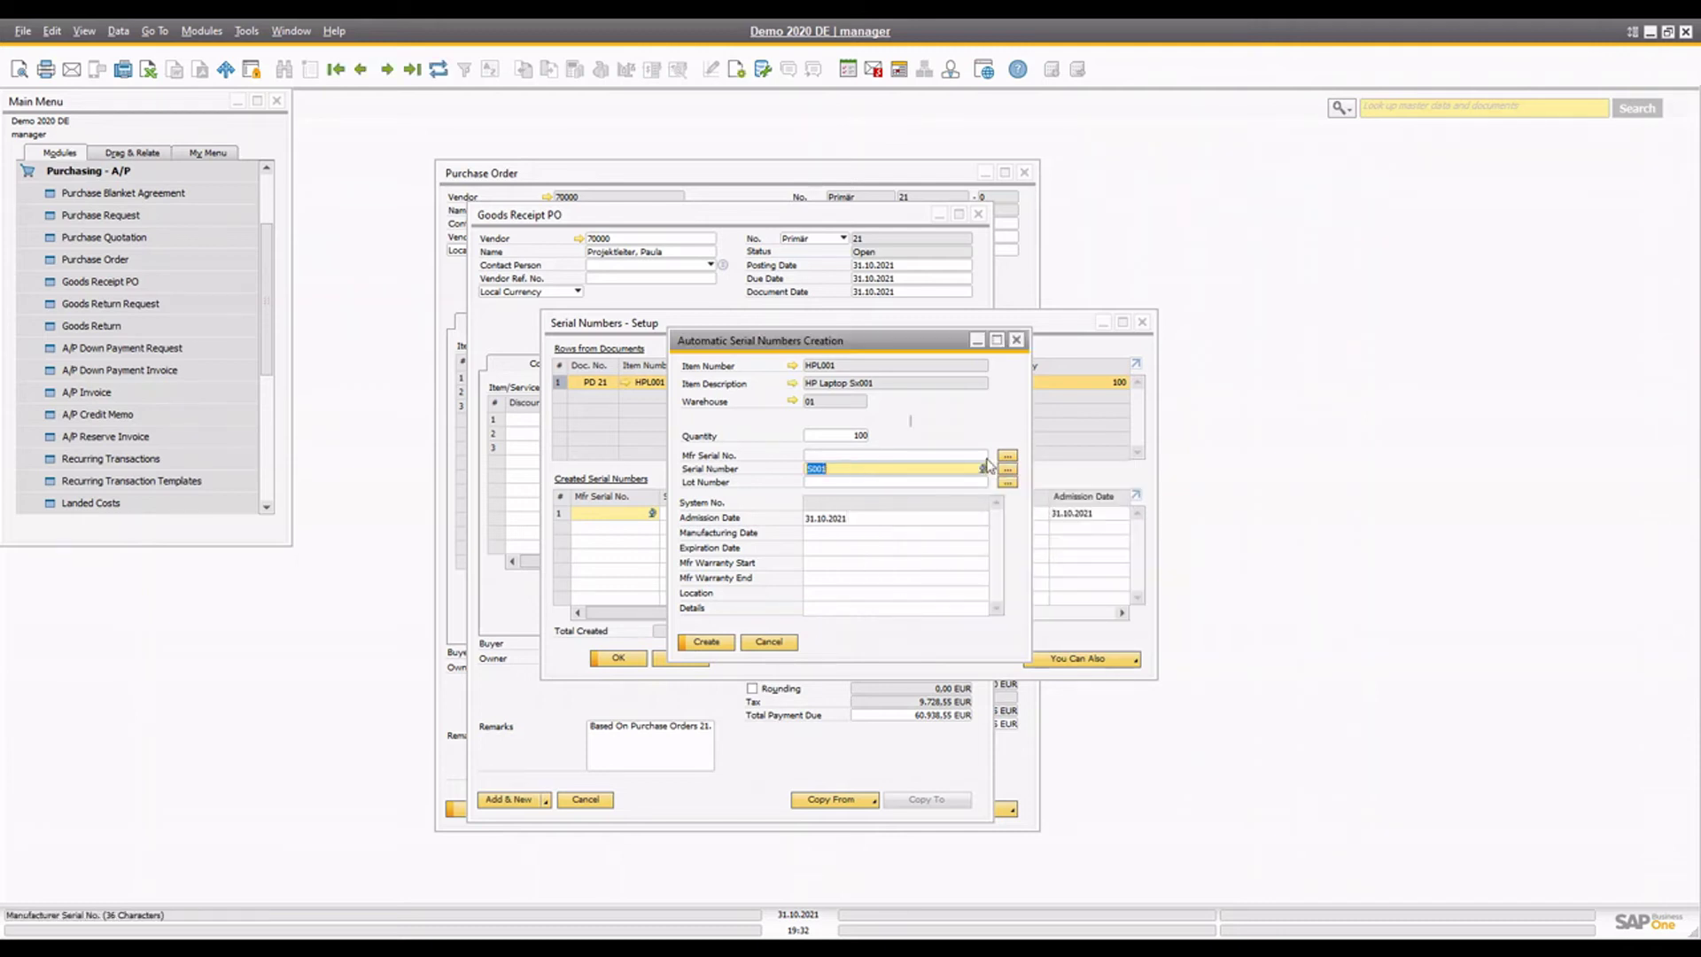
# Step: Set the manufacturer serial string to start at MS001 and create the serial numbers for the 100 laptops
pyautogui.click(1008, 455)
pyautogui.click(887, 625)
pyautogui.press('Tab')
pyautogui.press('Tab')
pyautogui.click(706, 641)
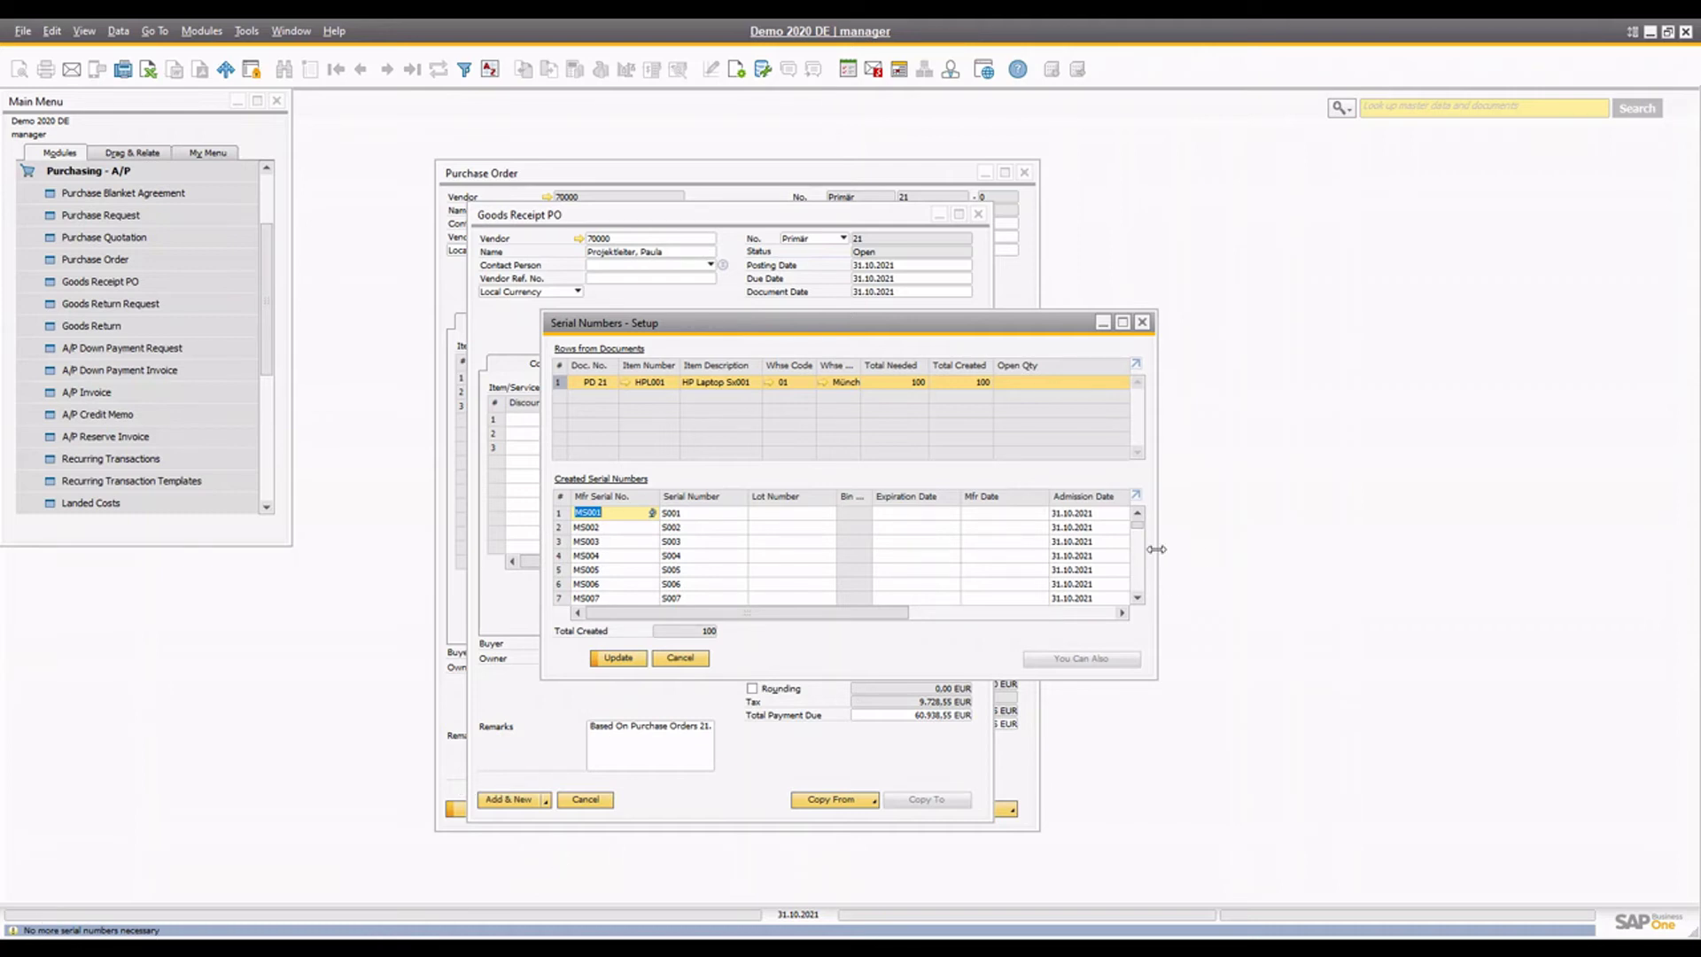
# Step: Check the created serial numbers through the last row, save them and close the serial number setup
pyautogui.moveTo(1140, 532); pyautogui.dragTo(1141, 605)
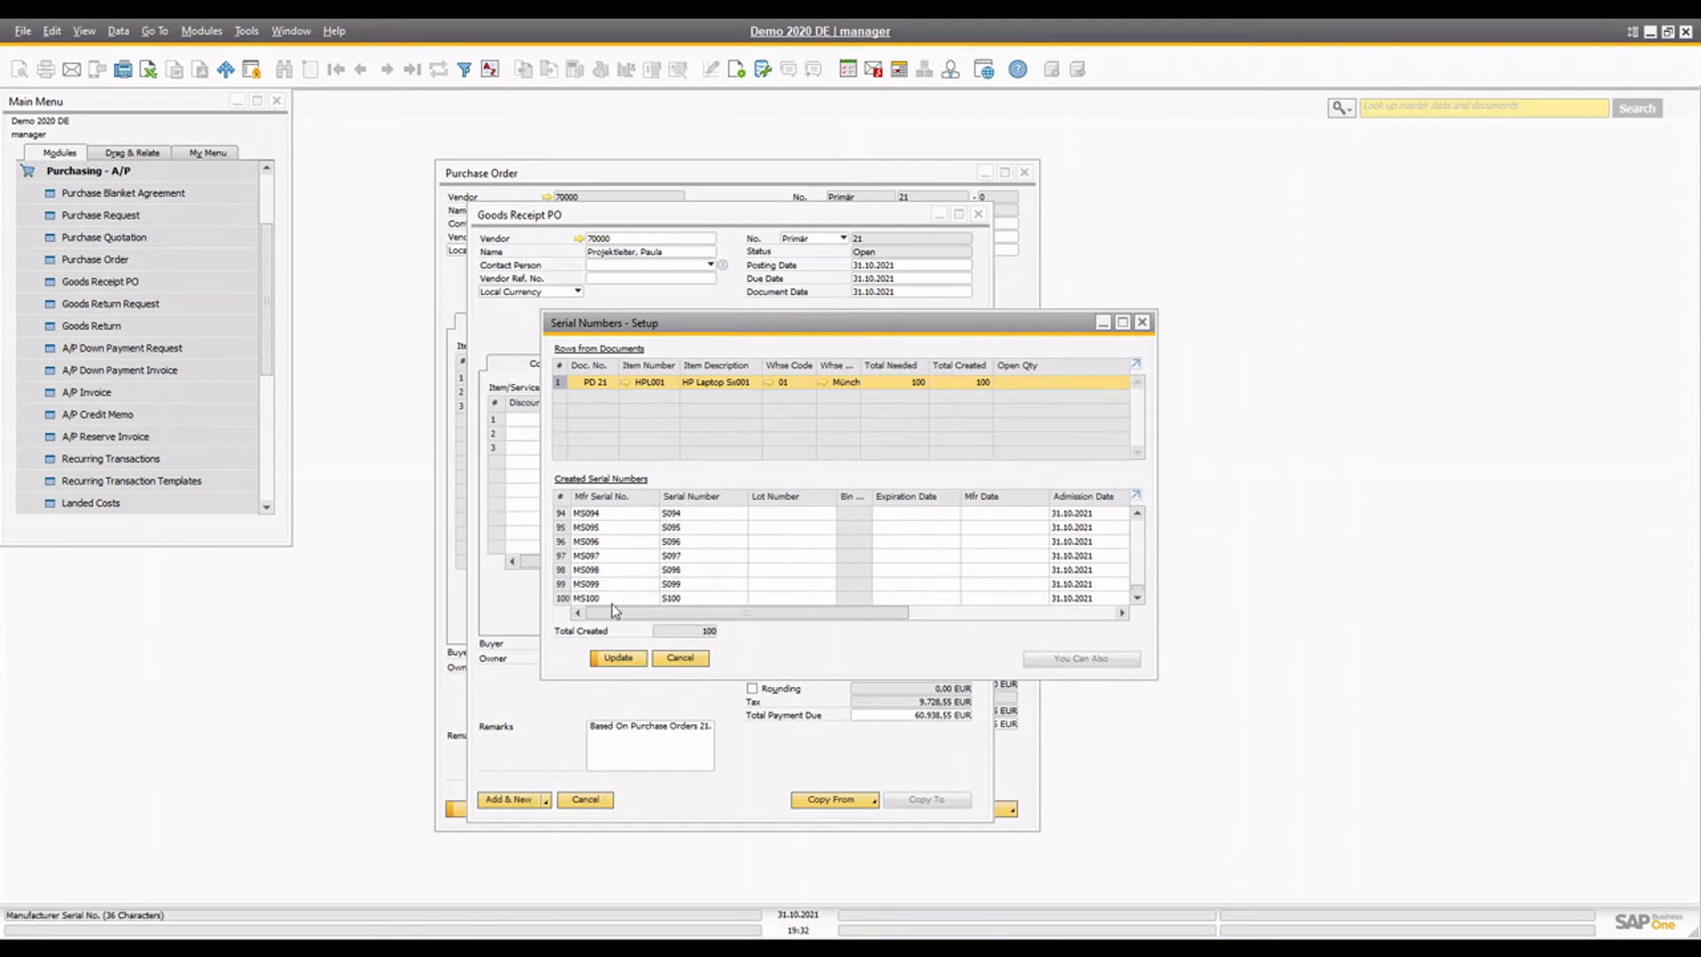
pyautogui.click(618, 660)
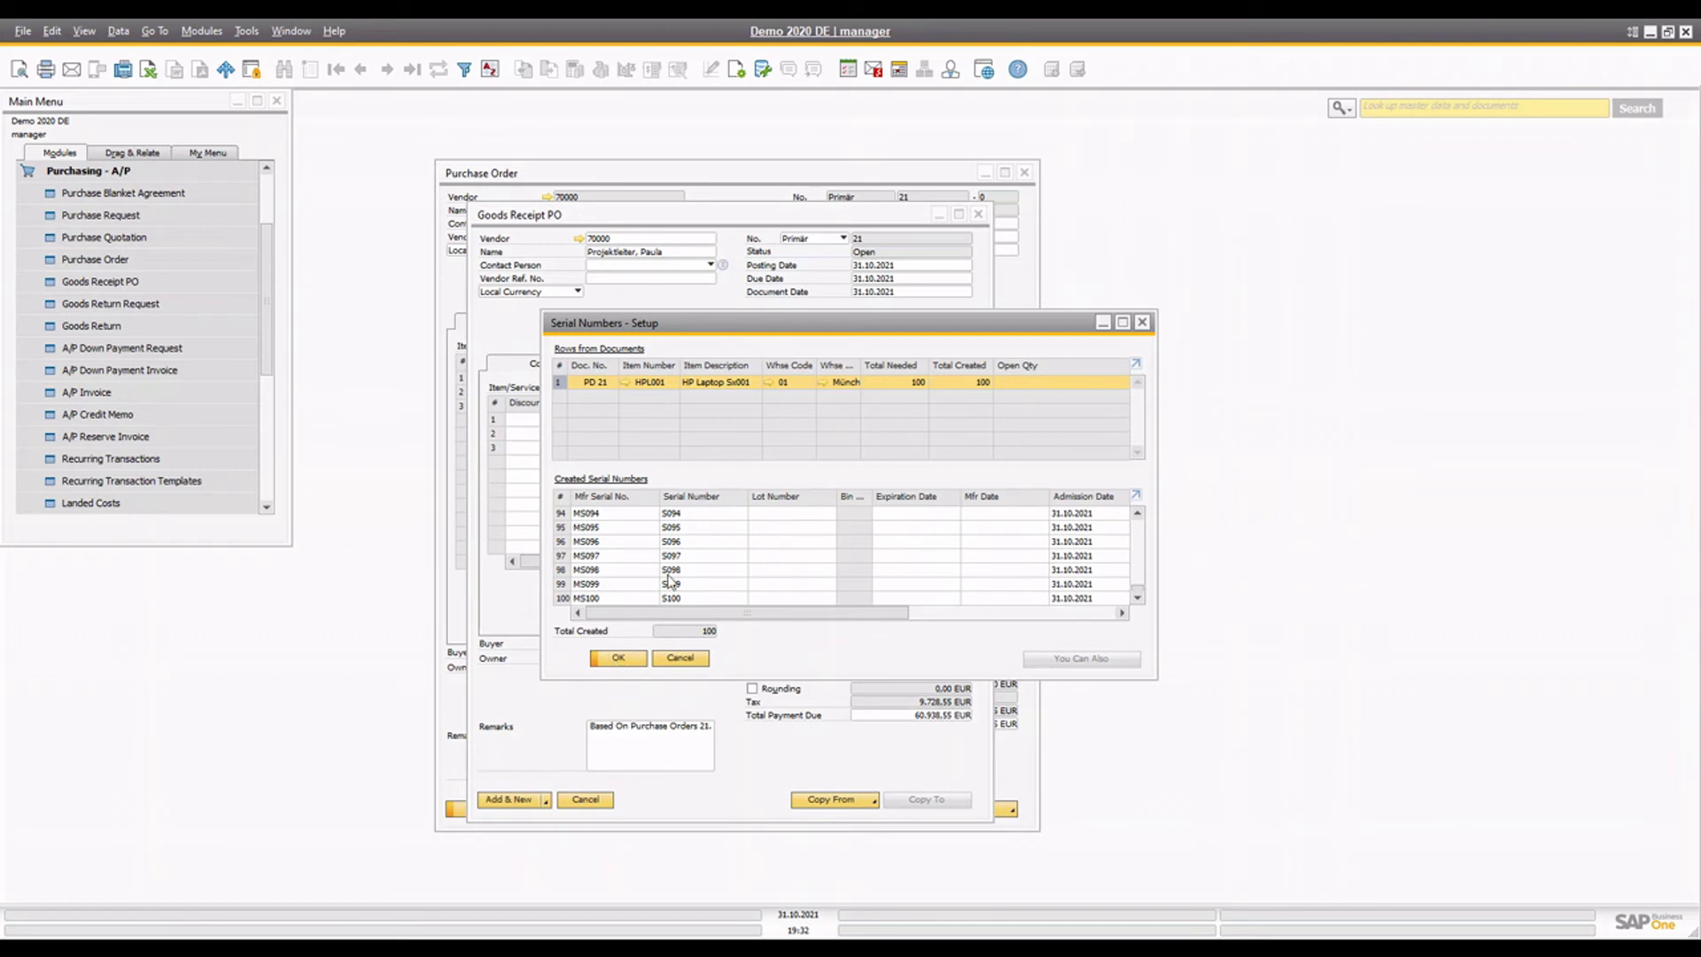
pyautogui.click(619, 660)
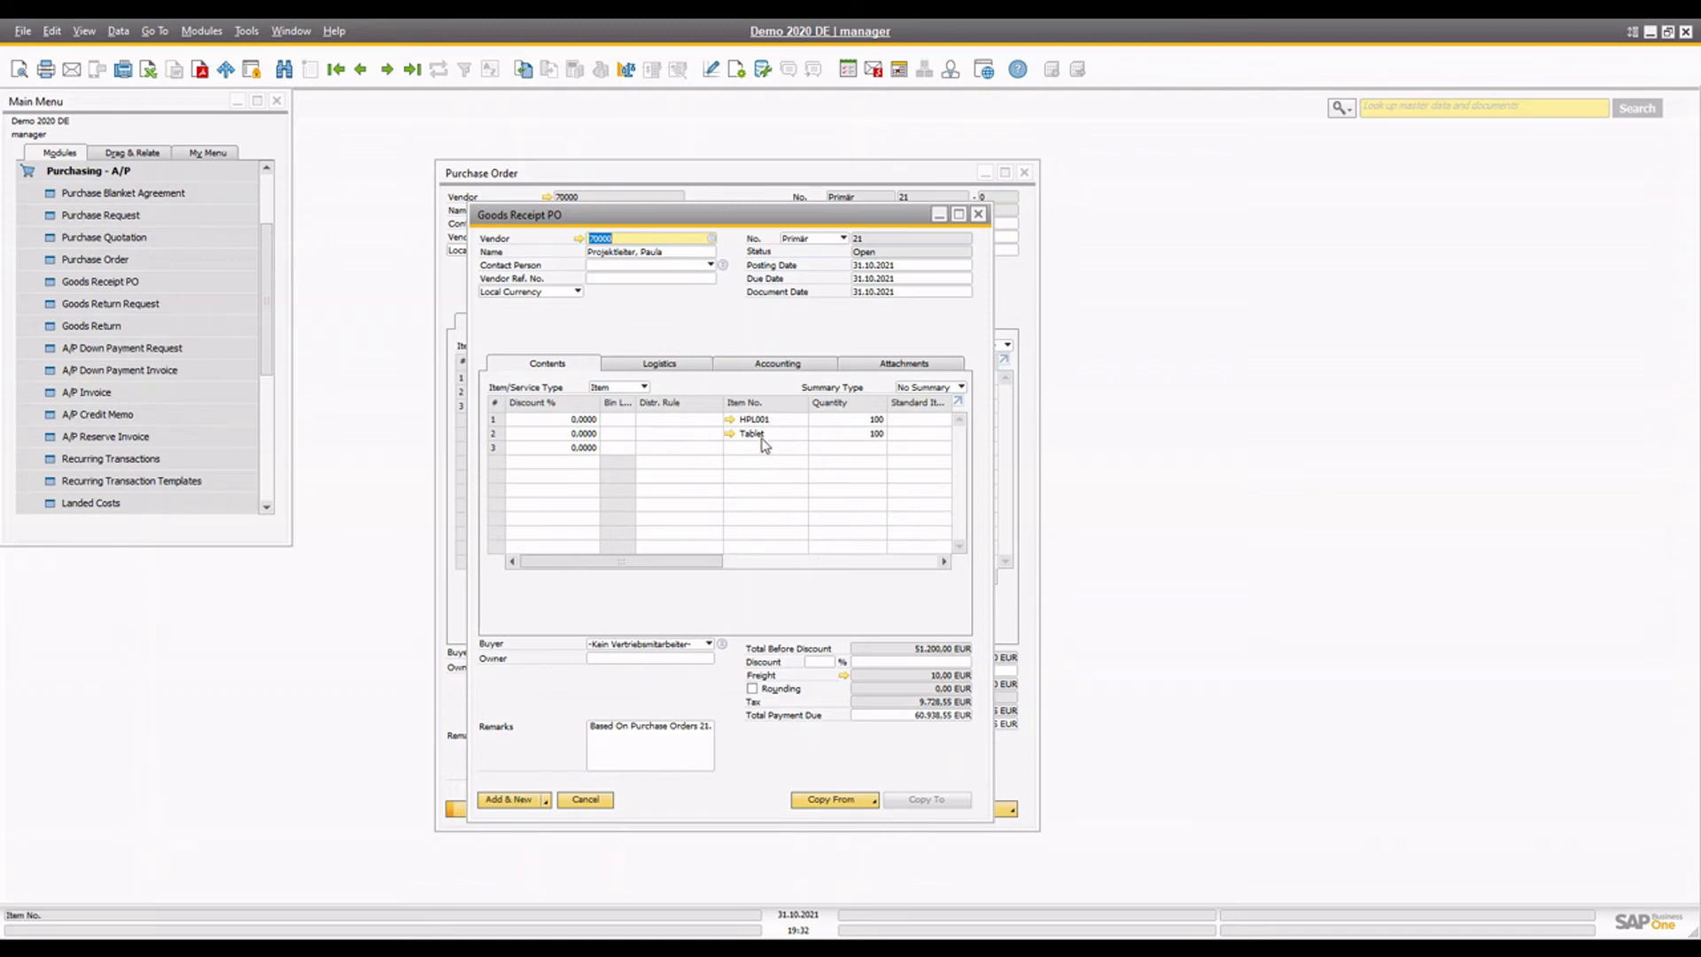
# Step: Add the goods receipt PO again to bring up the batch setup for the Tablet item, and maximize that window
pyautogui.click(526, 799)
pyautogui.click(678, 505)
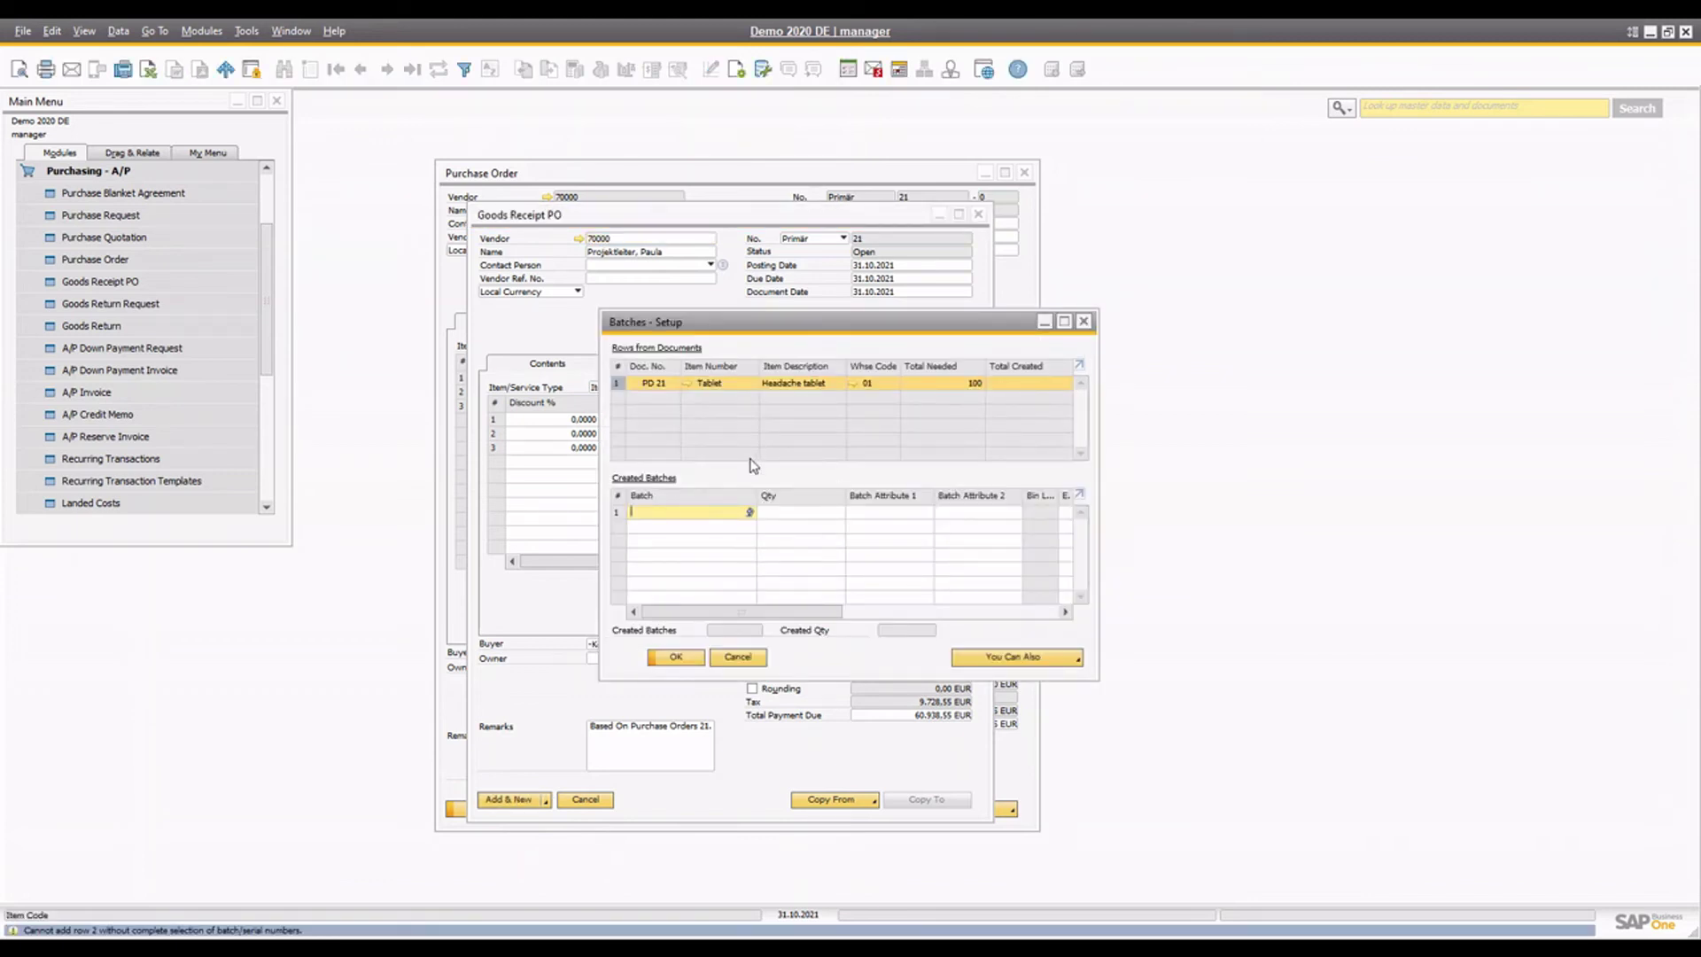
pyautogui.click(706, 512)
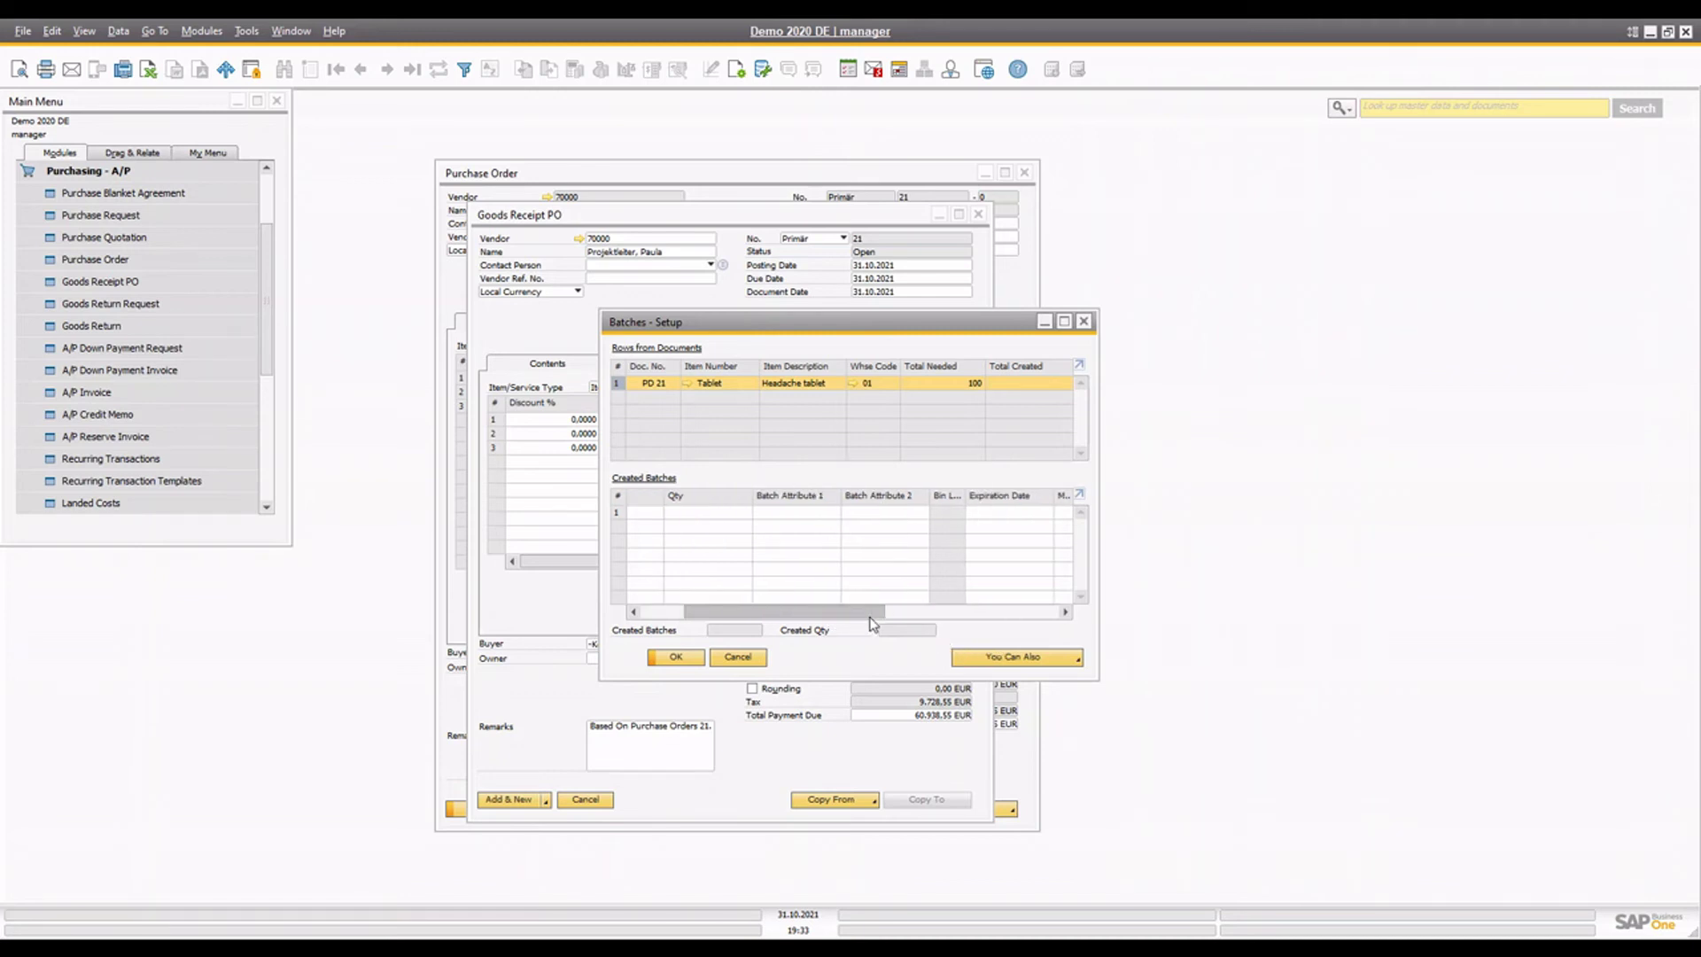
pyautogui.click(1064, 321)
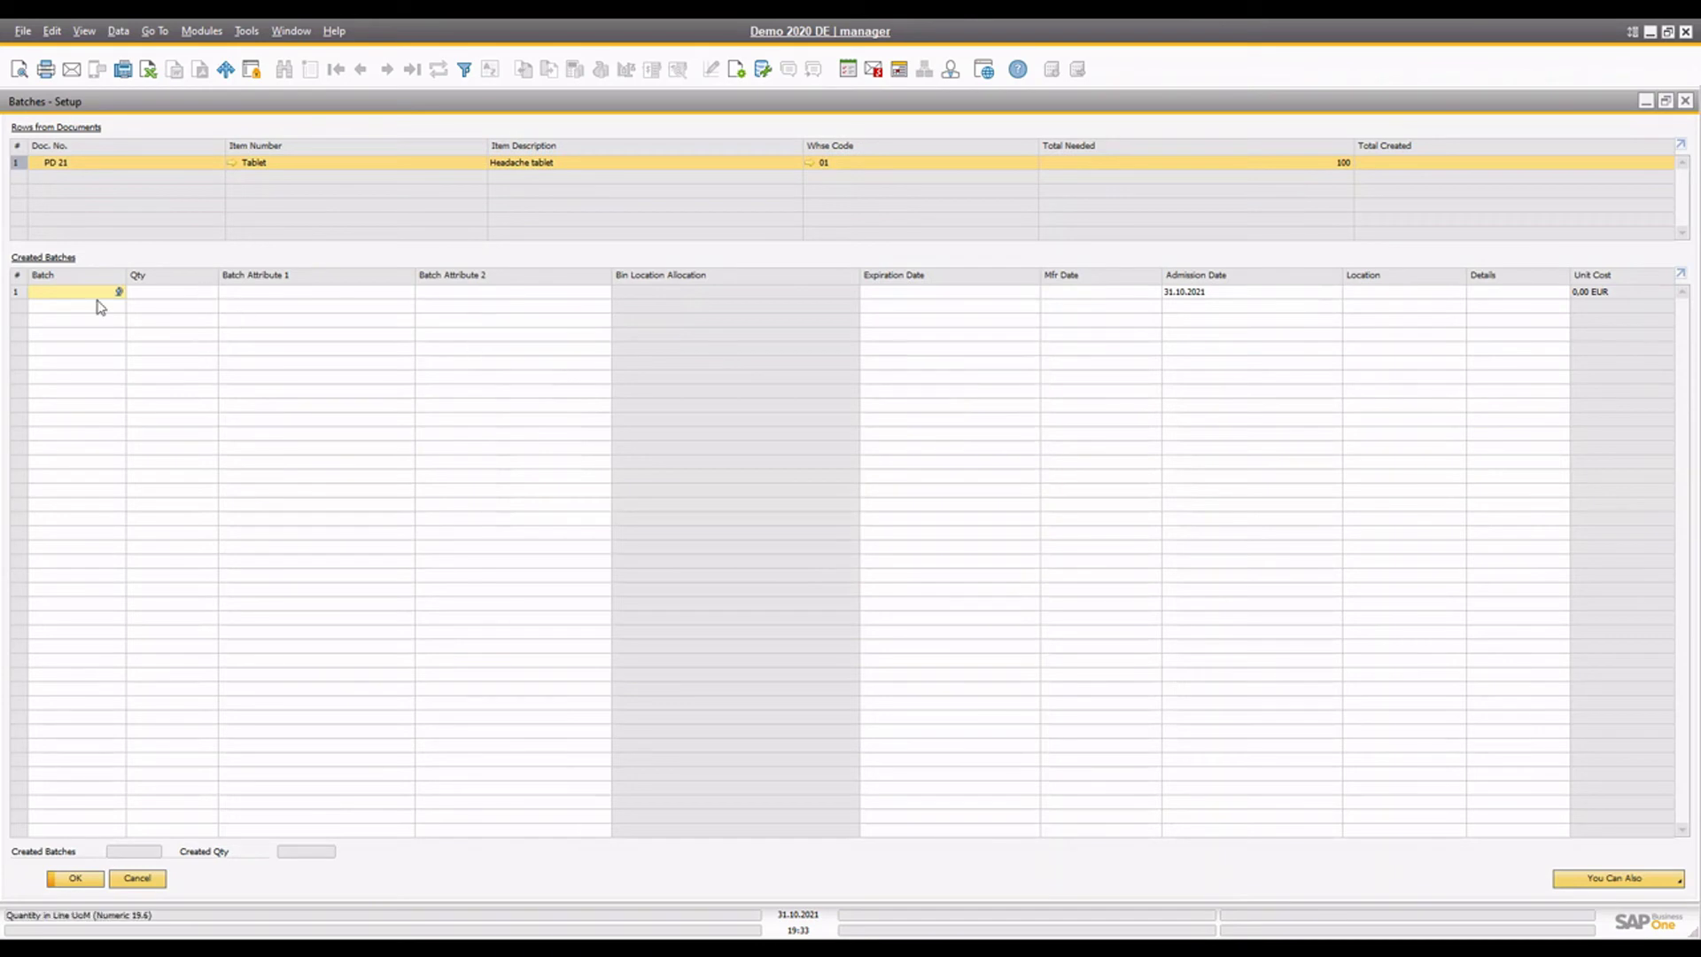
# Step: Examine the quantity, batch attribute, expiration date, manufacturing date, location and details fields of the first batch row
pyautogui.click(181, 294)
pyautogui.click(296, 294)
pyautogui.click(514, 299)
pyautogui.click(911, 296)
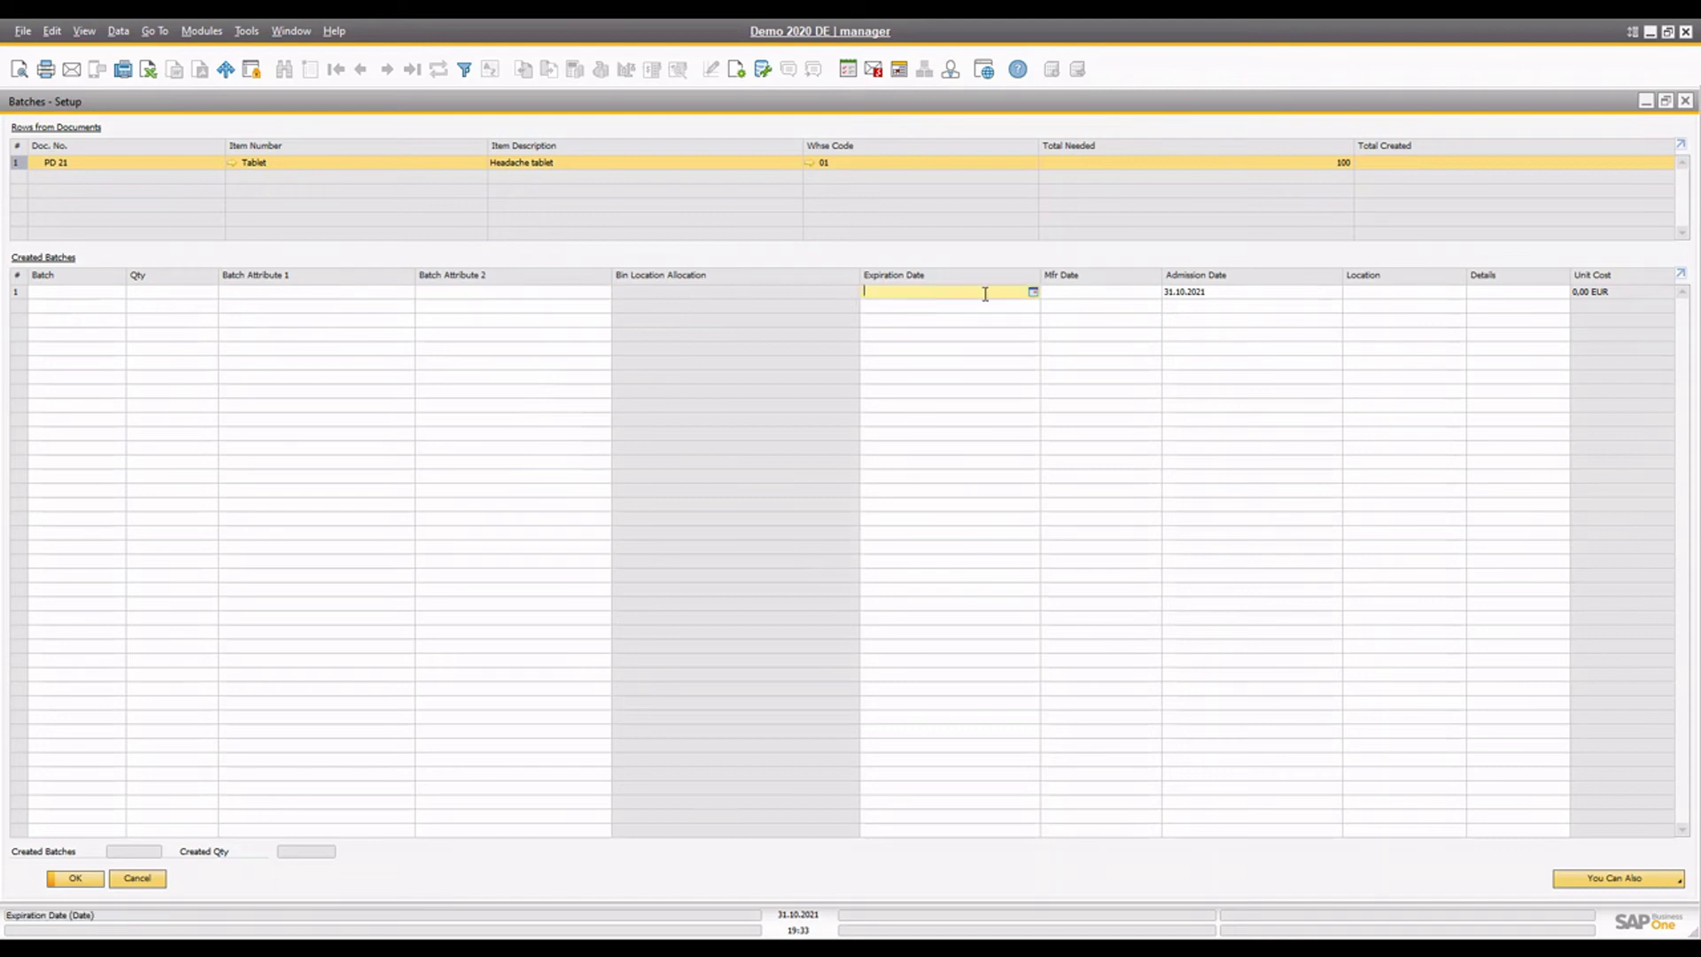
pyautogui.click(1117, 296)
pyautogui.click(1401, 296)
pyautogui.click(1476, 296)
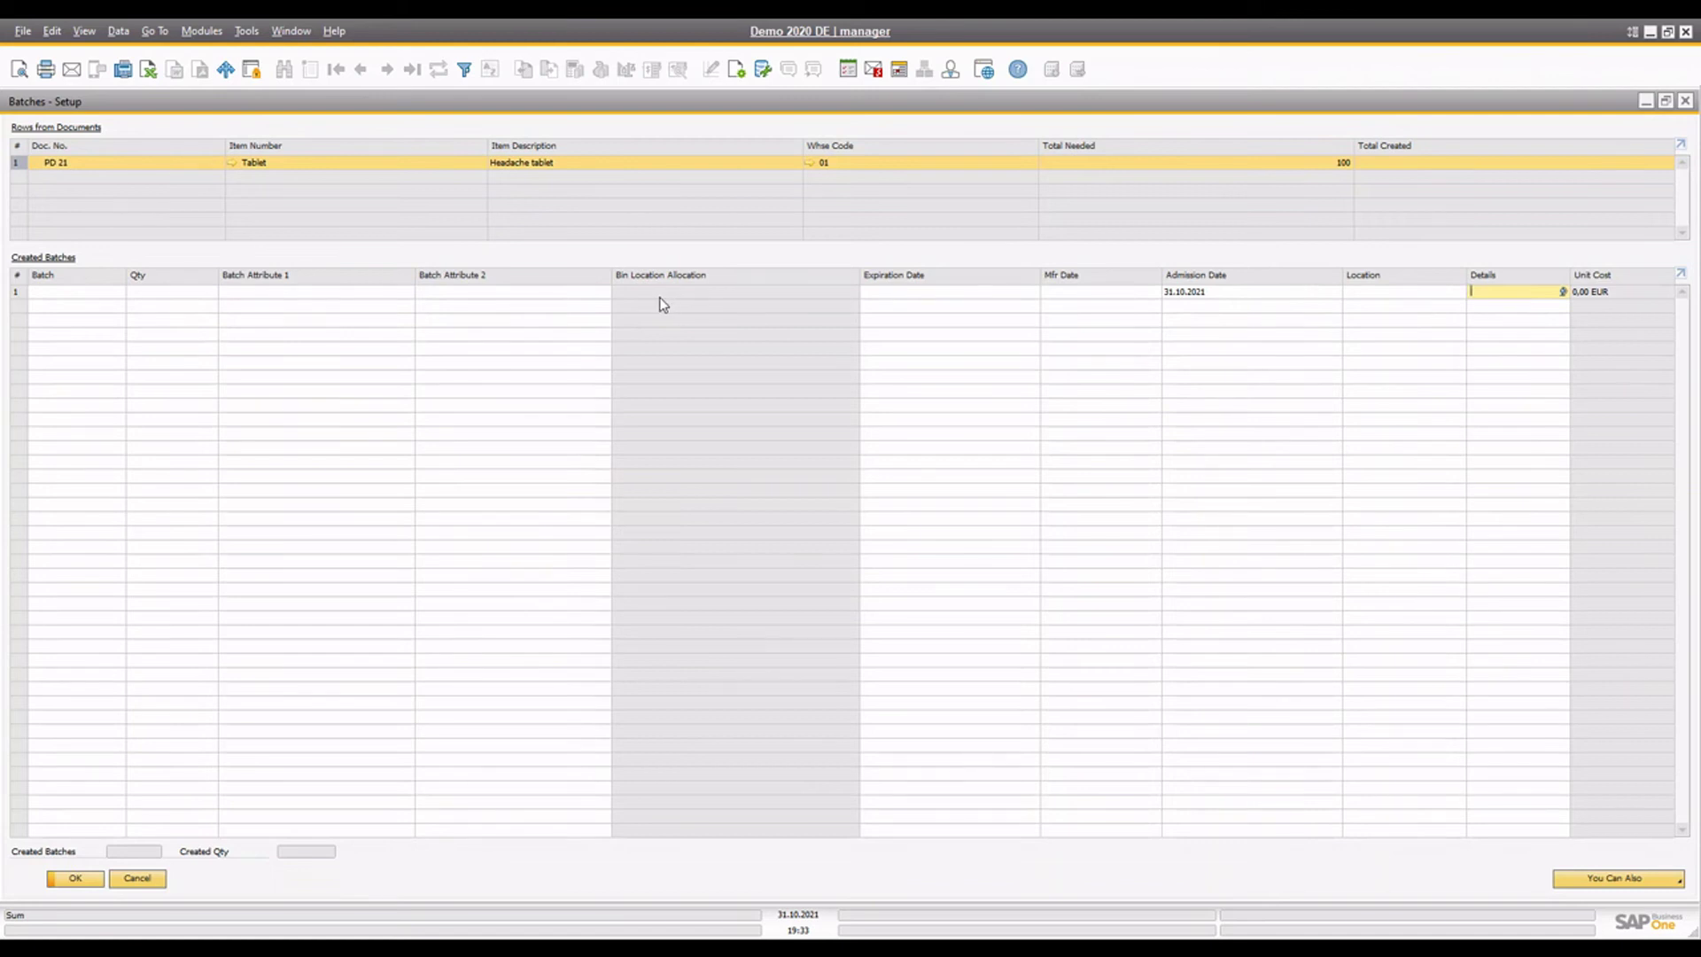
pyautogui.click(82, 292)
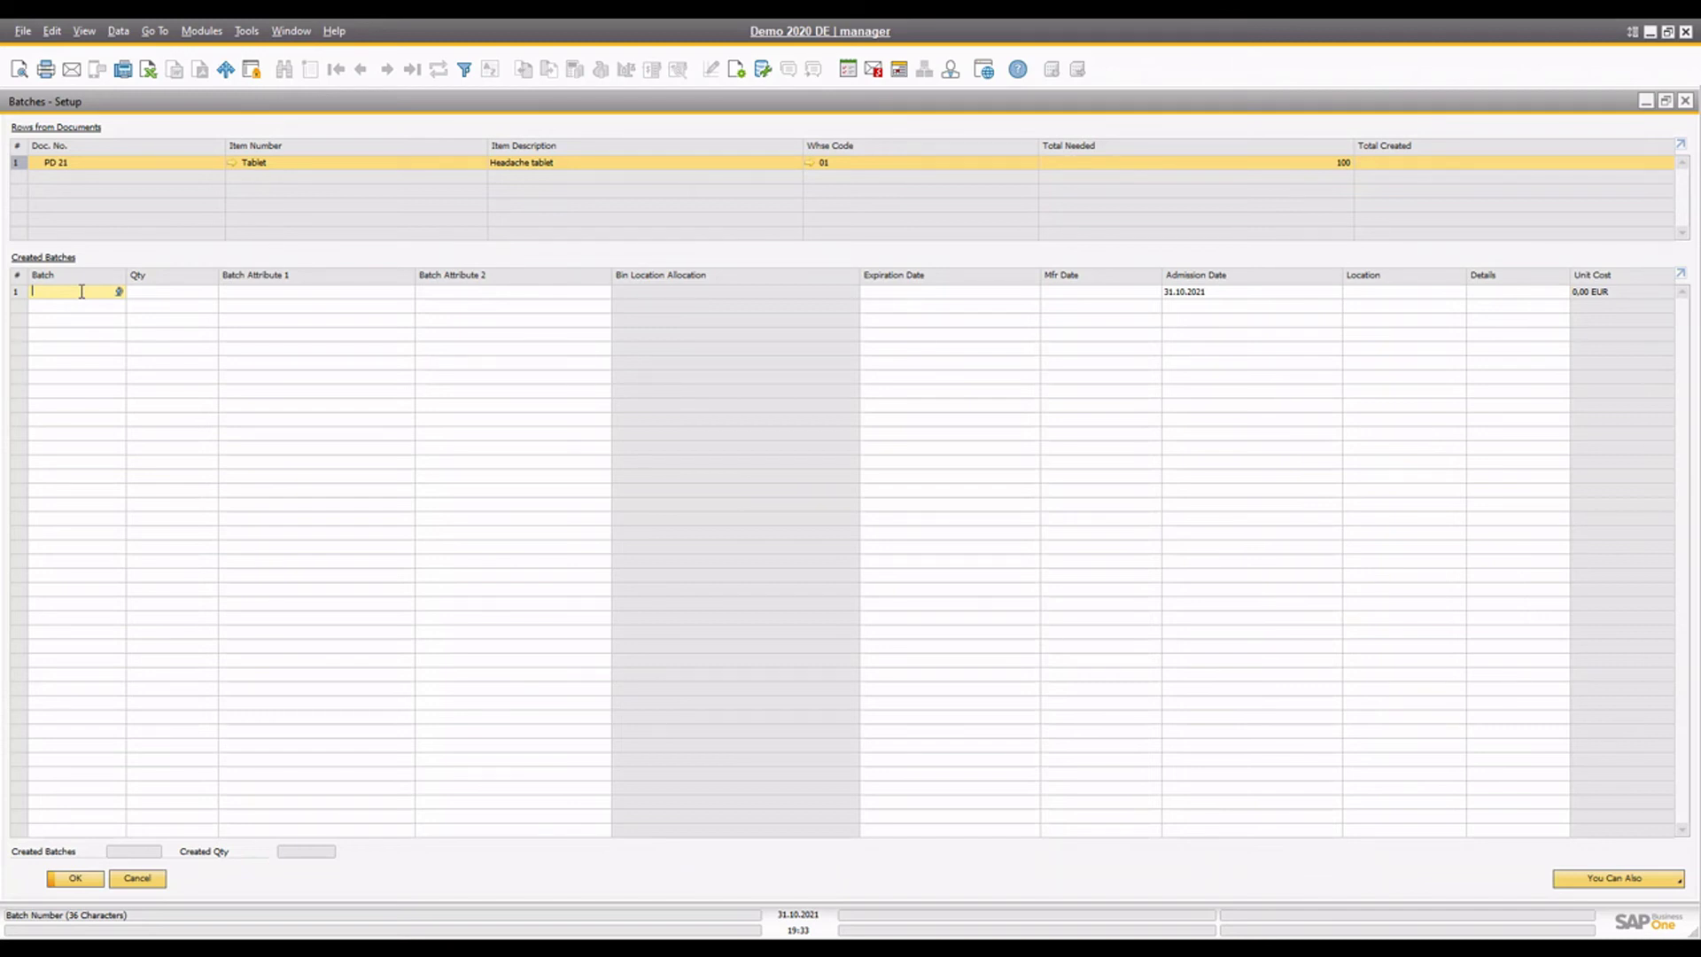
# Step: Start automatic batch creation for Tablet and define the batch string as BT followed by 01, a number that increases
pyautogui.click(1653, 877)
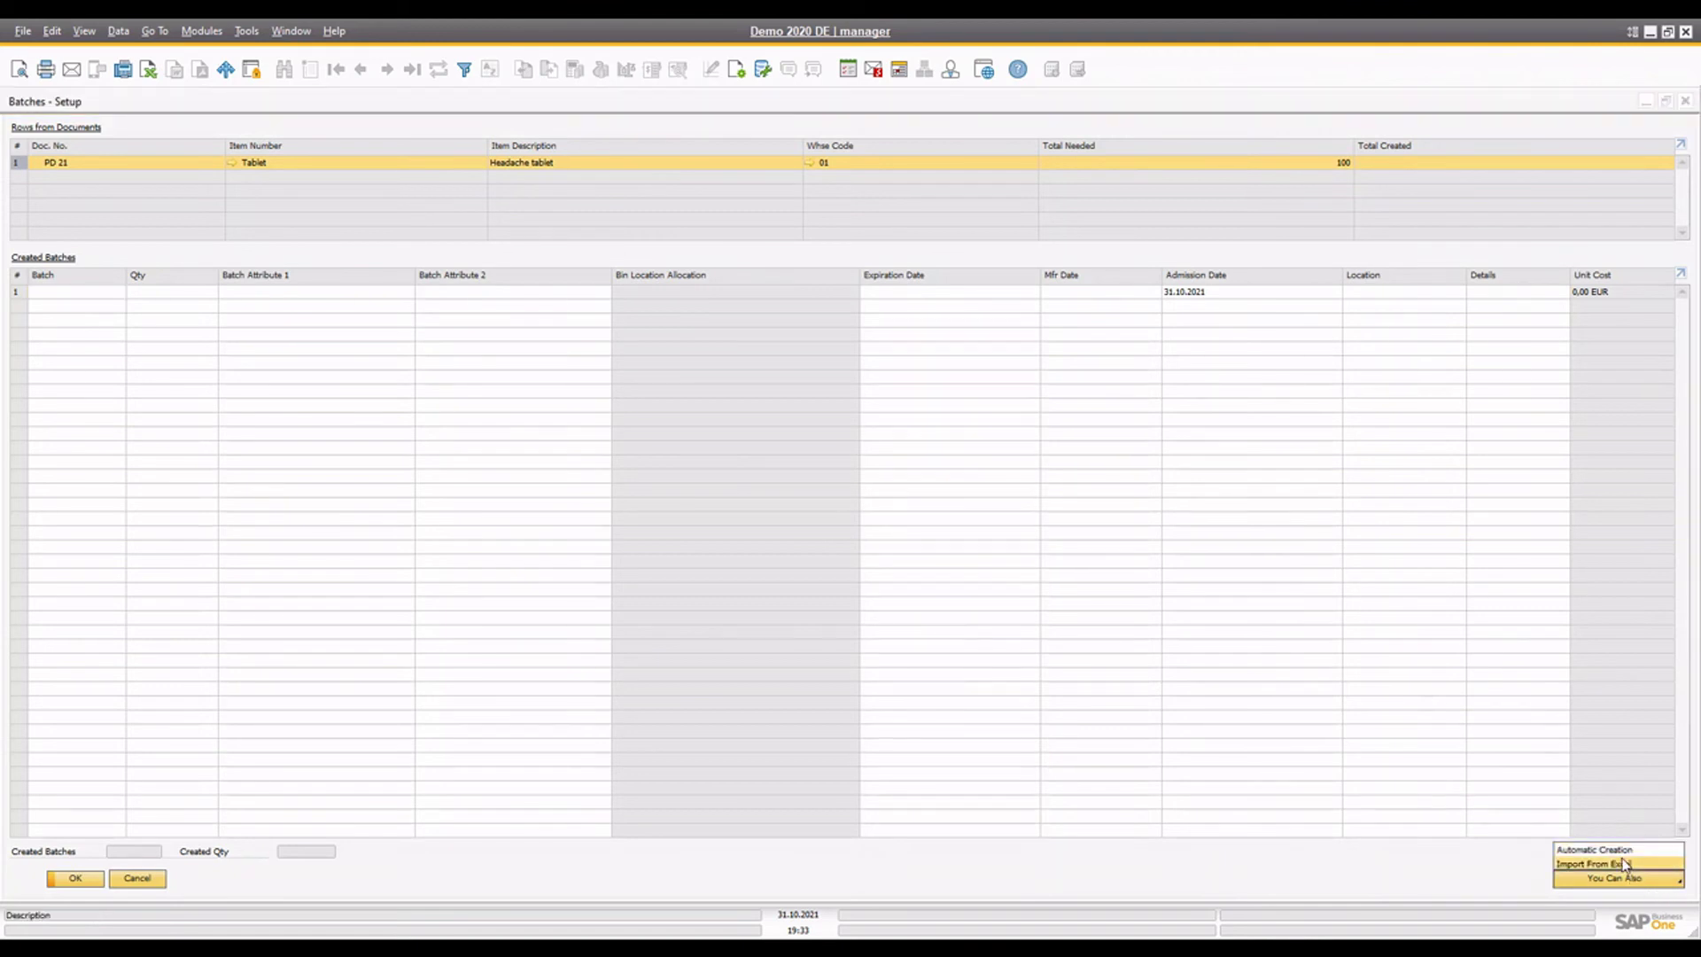
pyautogui.click(1599, 850)
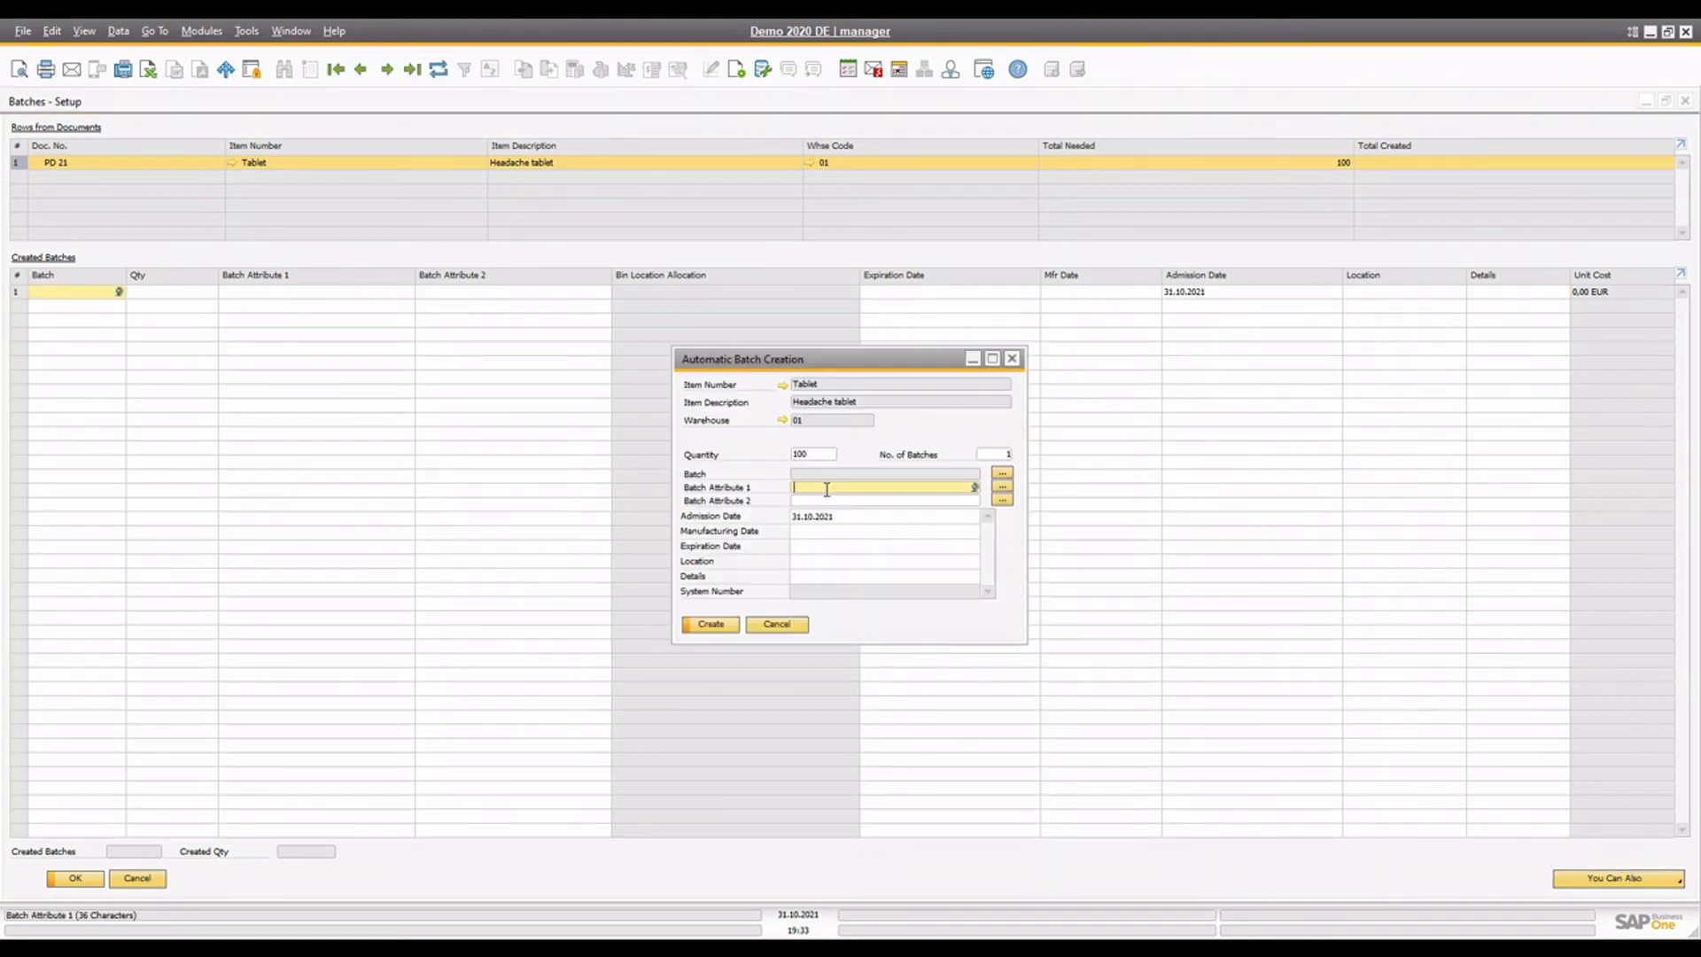
pyautogui.click(1002, 486)
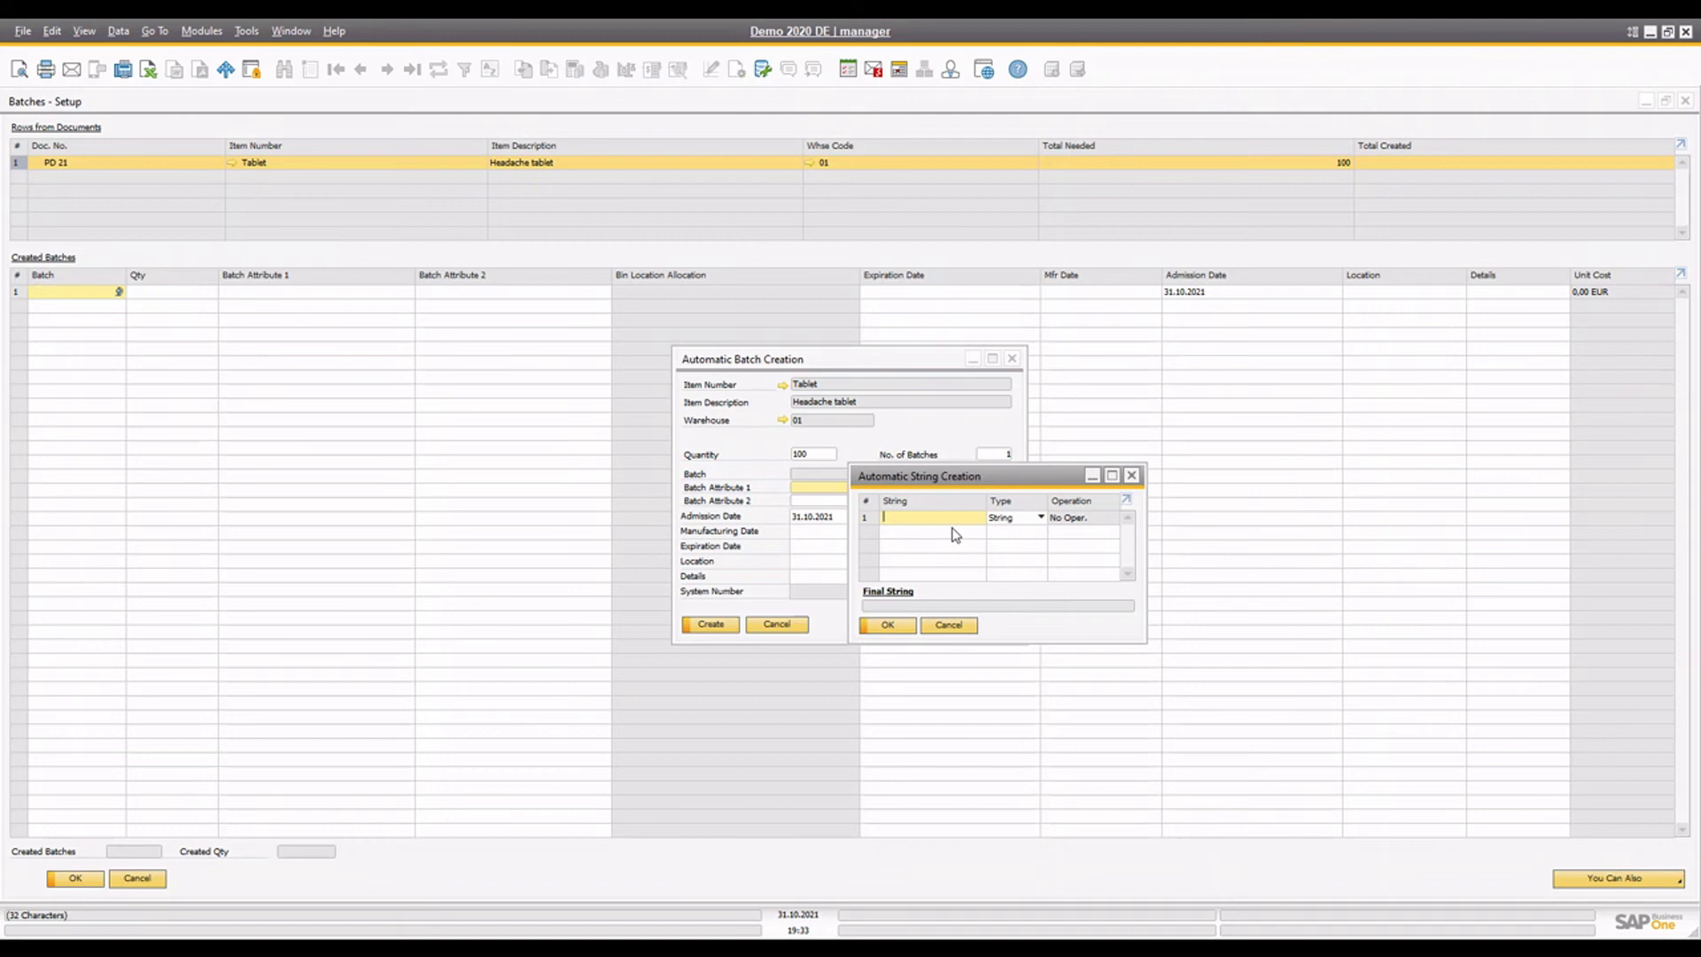
pyautogui.write('BT')
pyautogui.press('Tab')
pyautogui.click(955, 529)
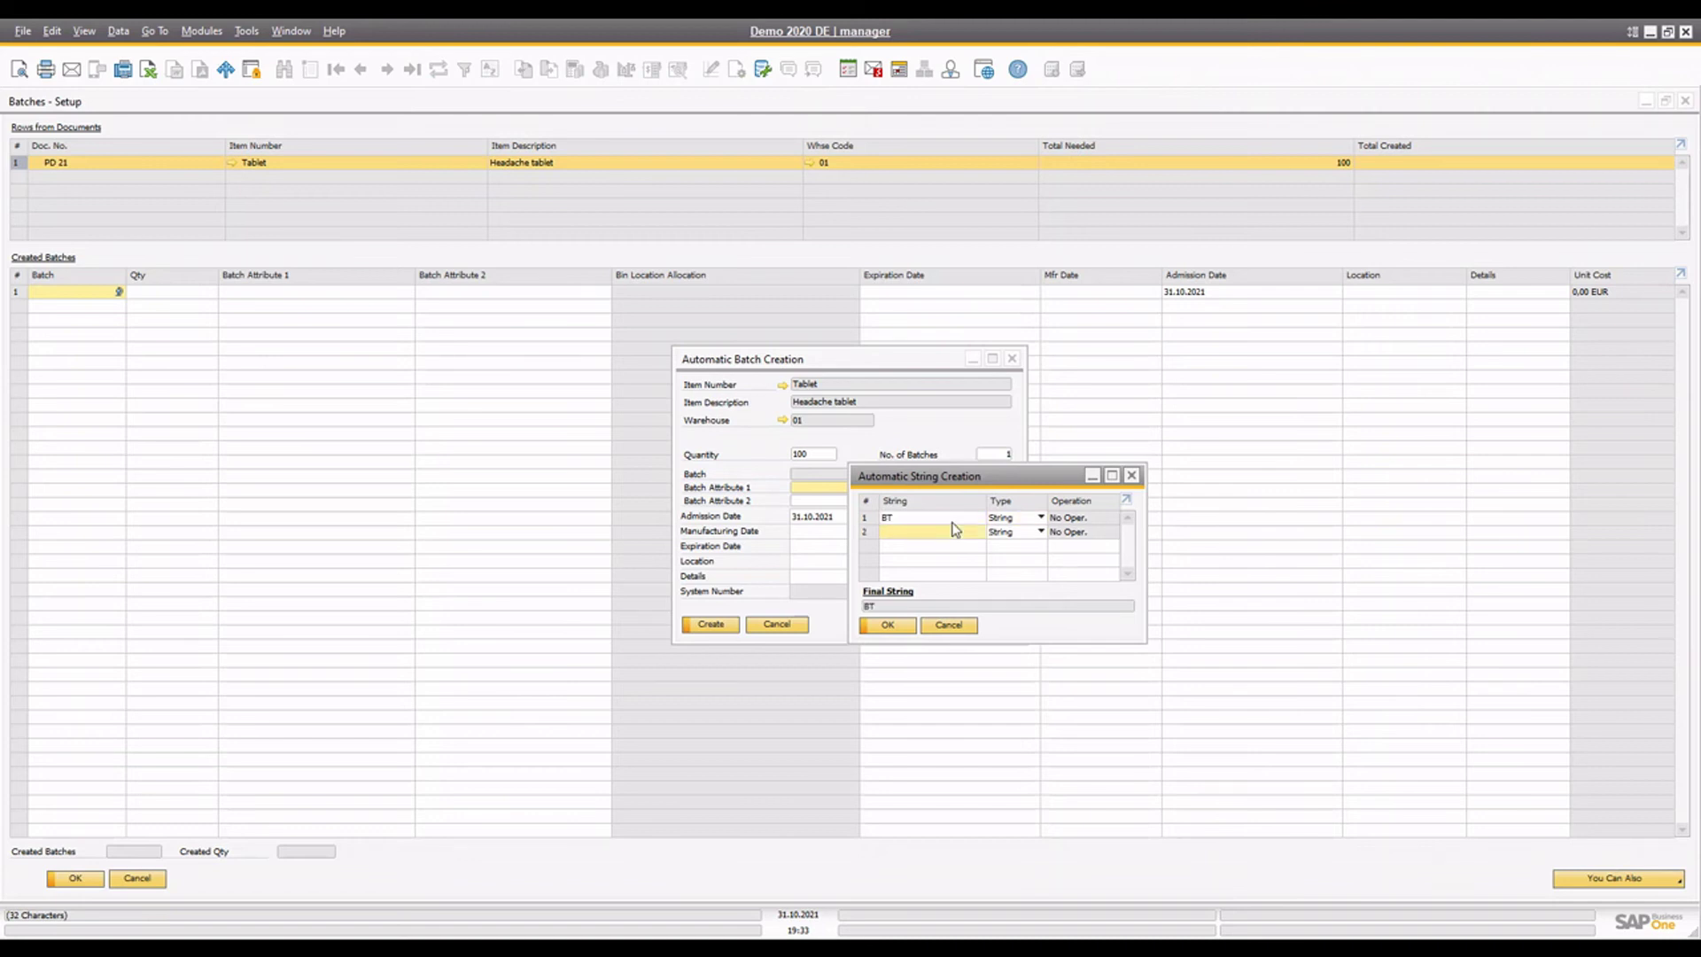
pyautogui.write('01')
pyautogui.click(1041, 531)
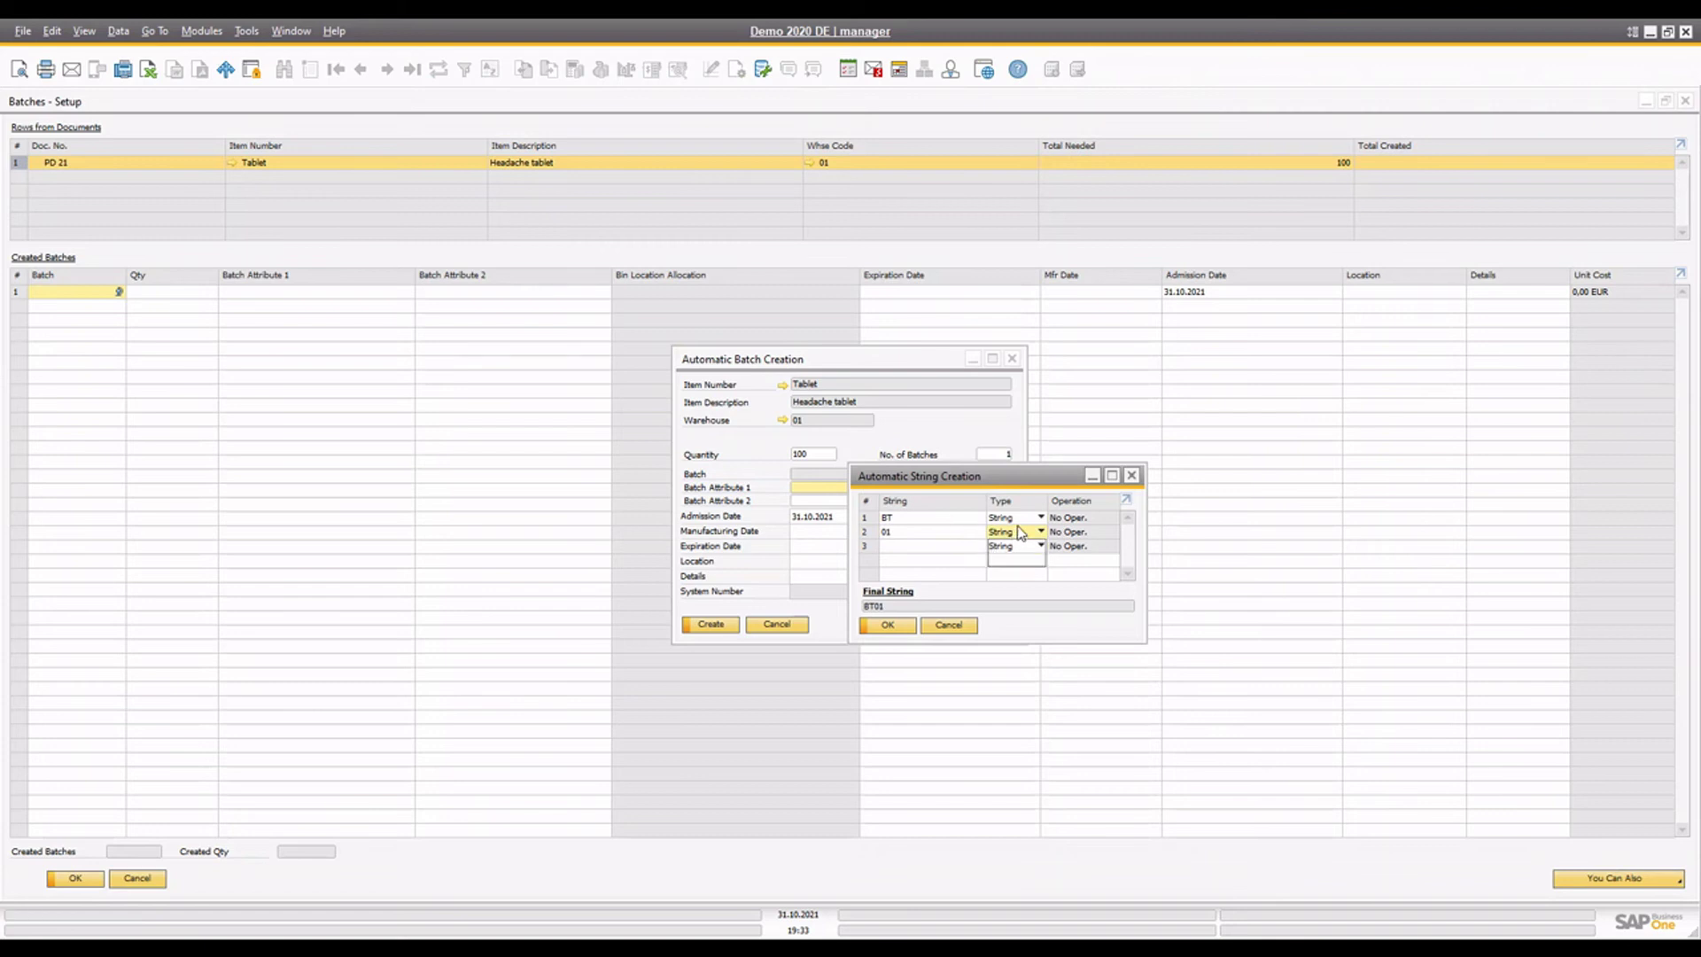
pyautogui.click(1014, 560)
pyautogui.click(1077, 534)
pyautogui.click(1072, 561)
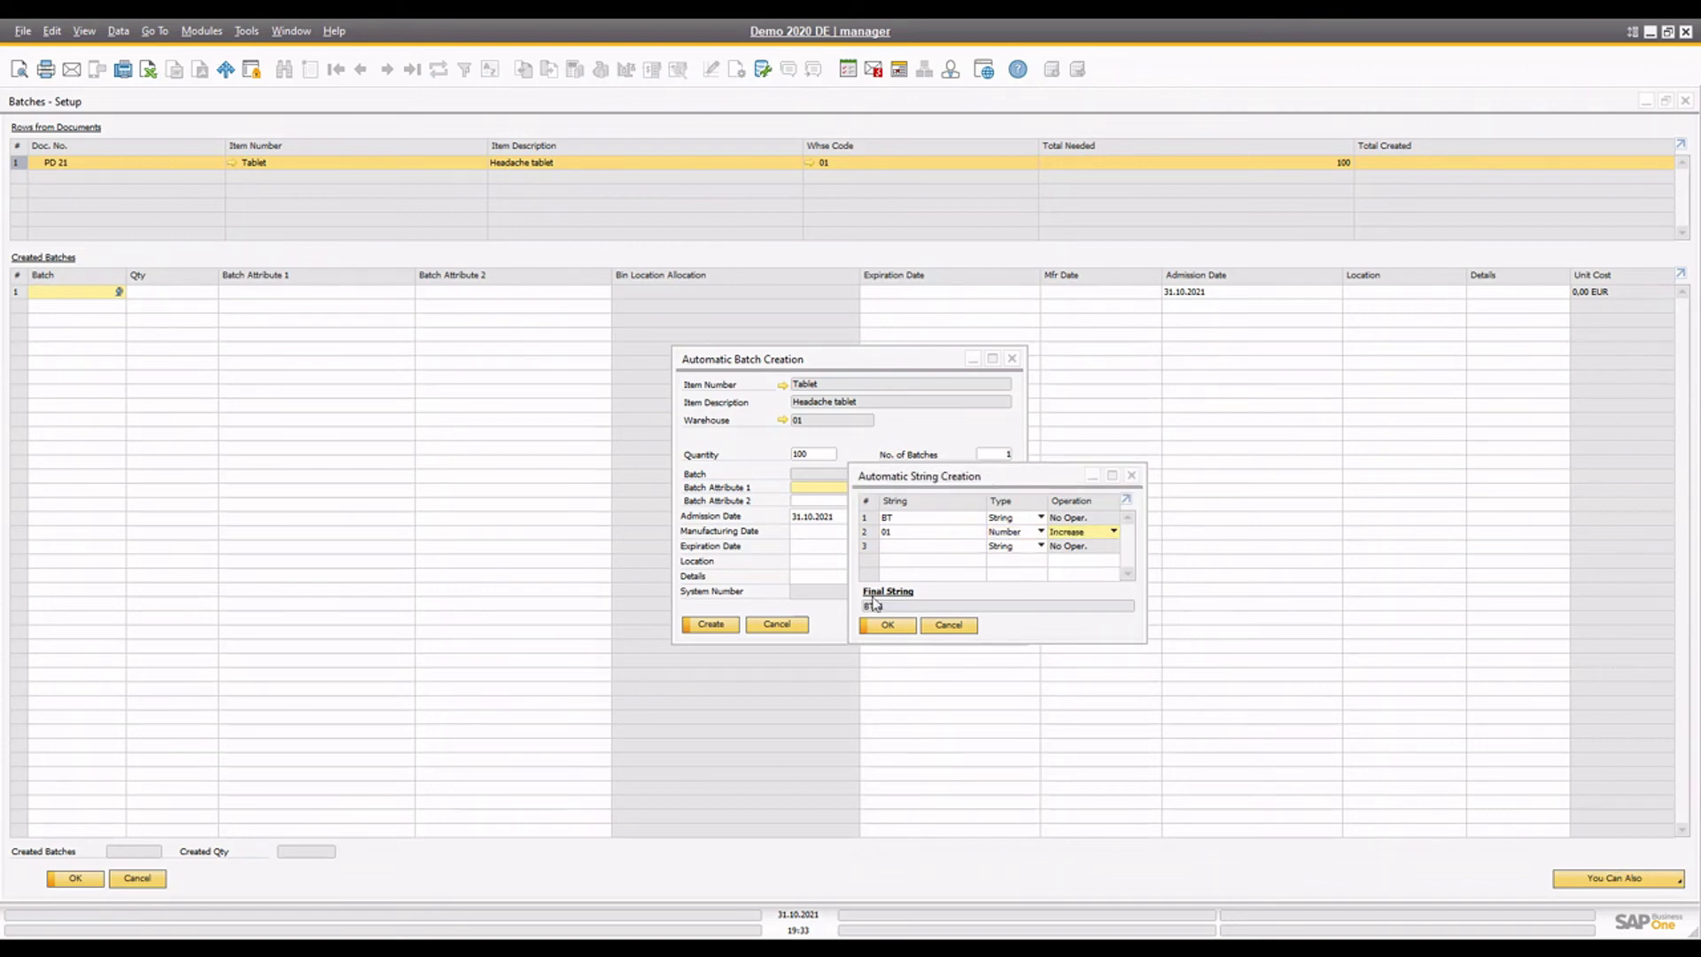
pyautogui.click(882, 629)
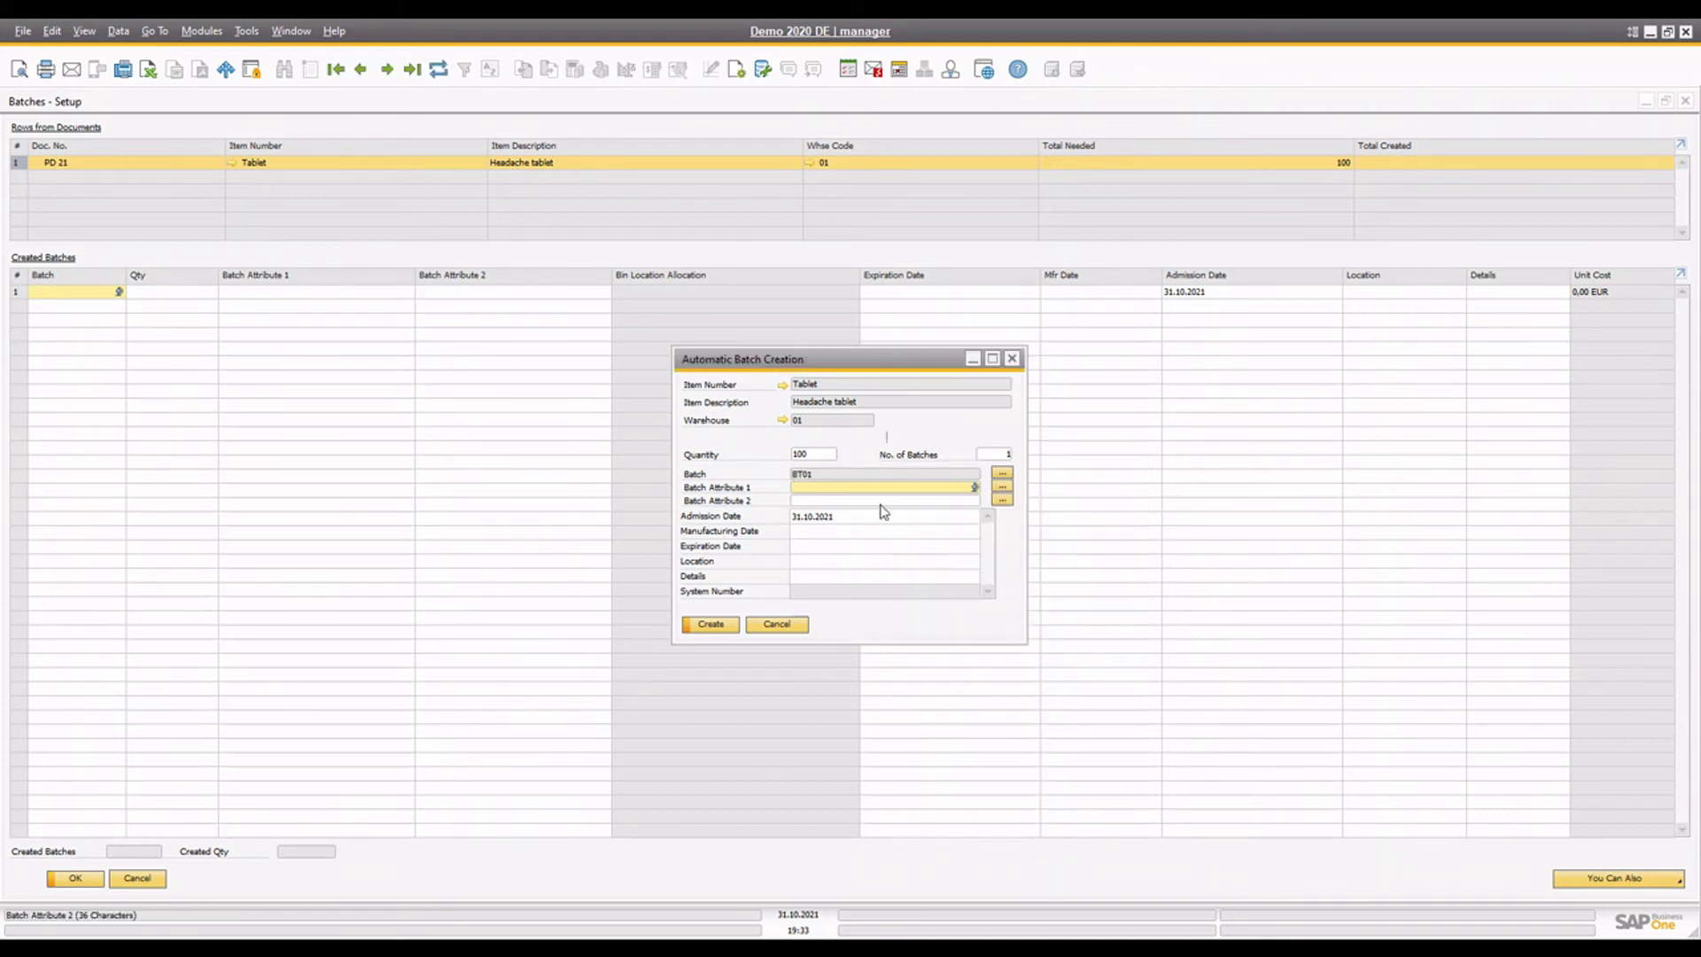
# Step: Set the number of batches to 10 and create the batches for the Tablet item
pyautogui.click(819, 454)
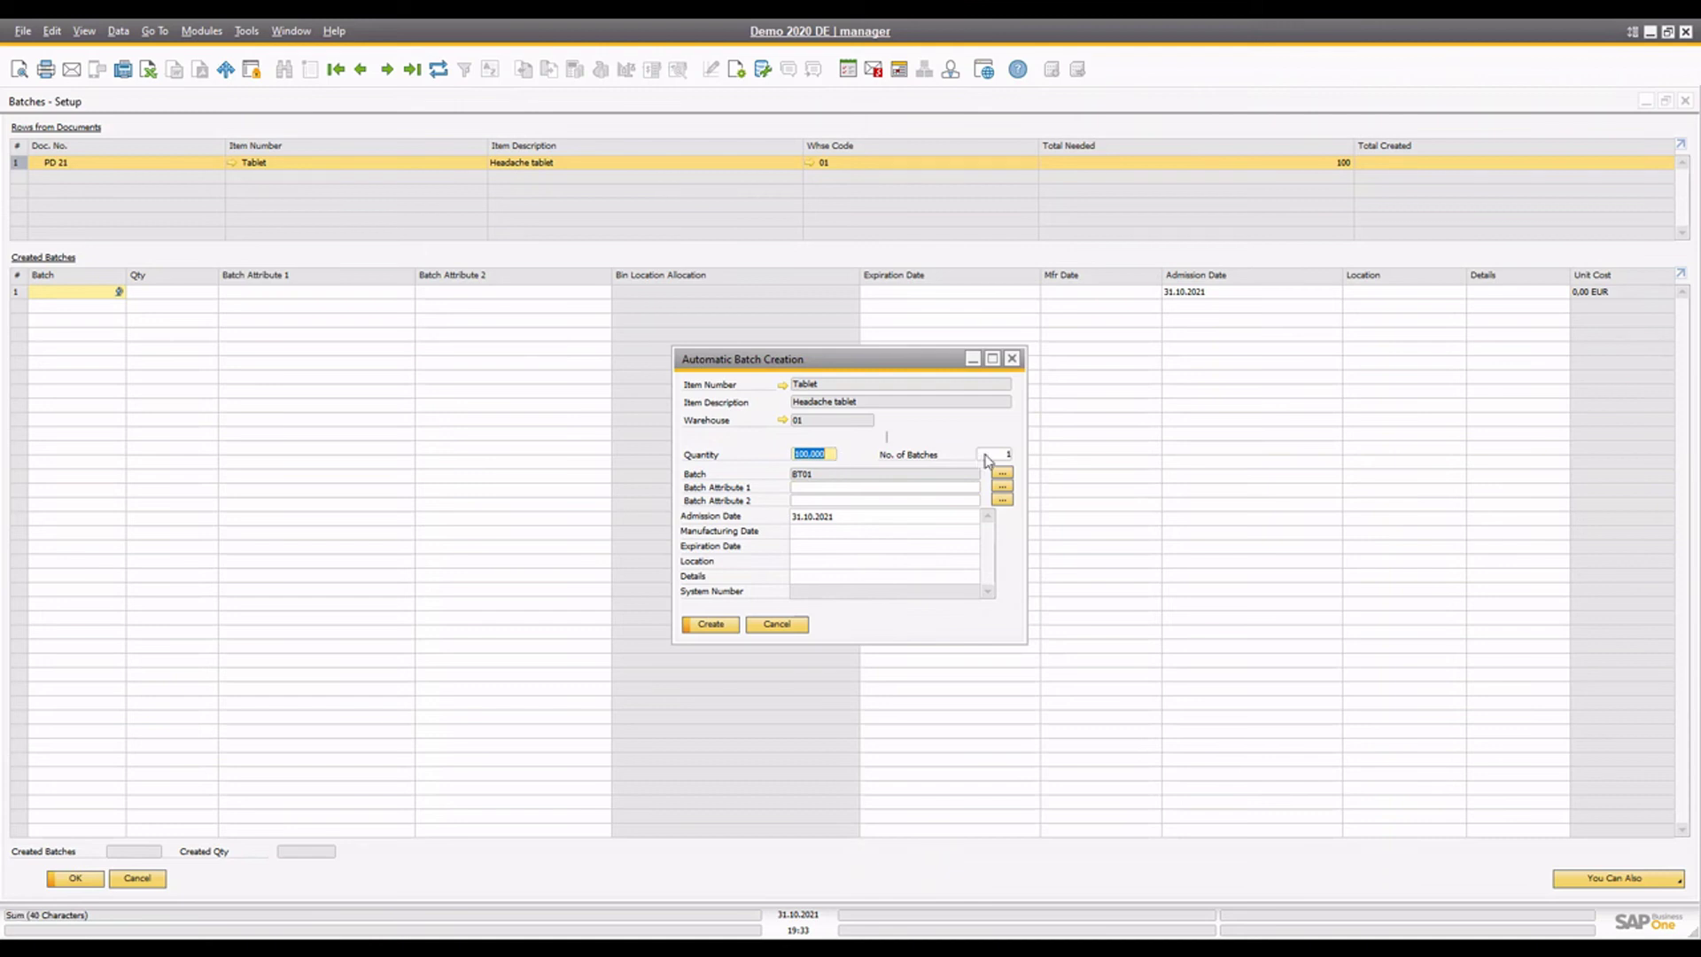
pyautogui.click(995, 453)
pyautogui.write('10')
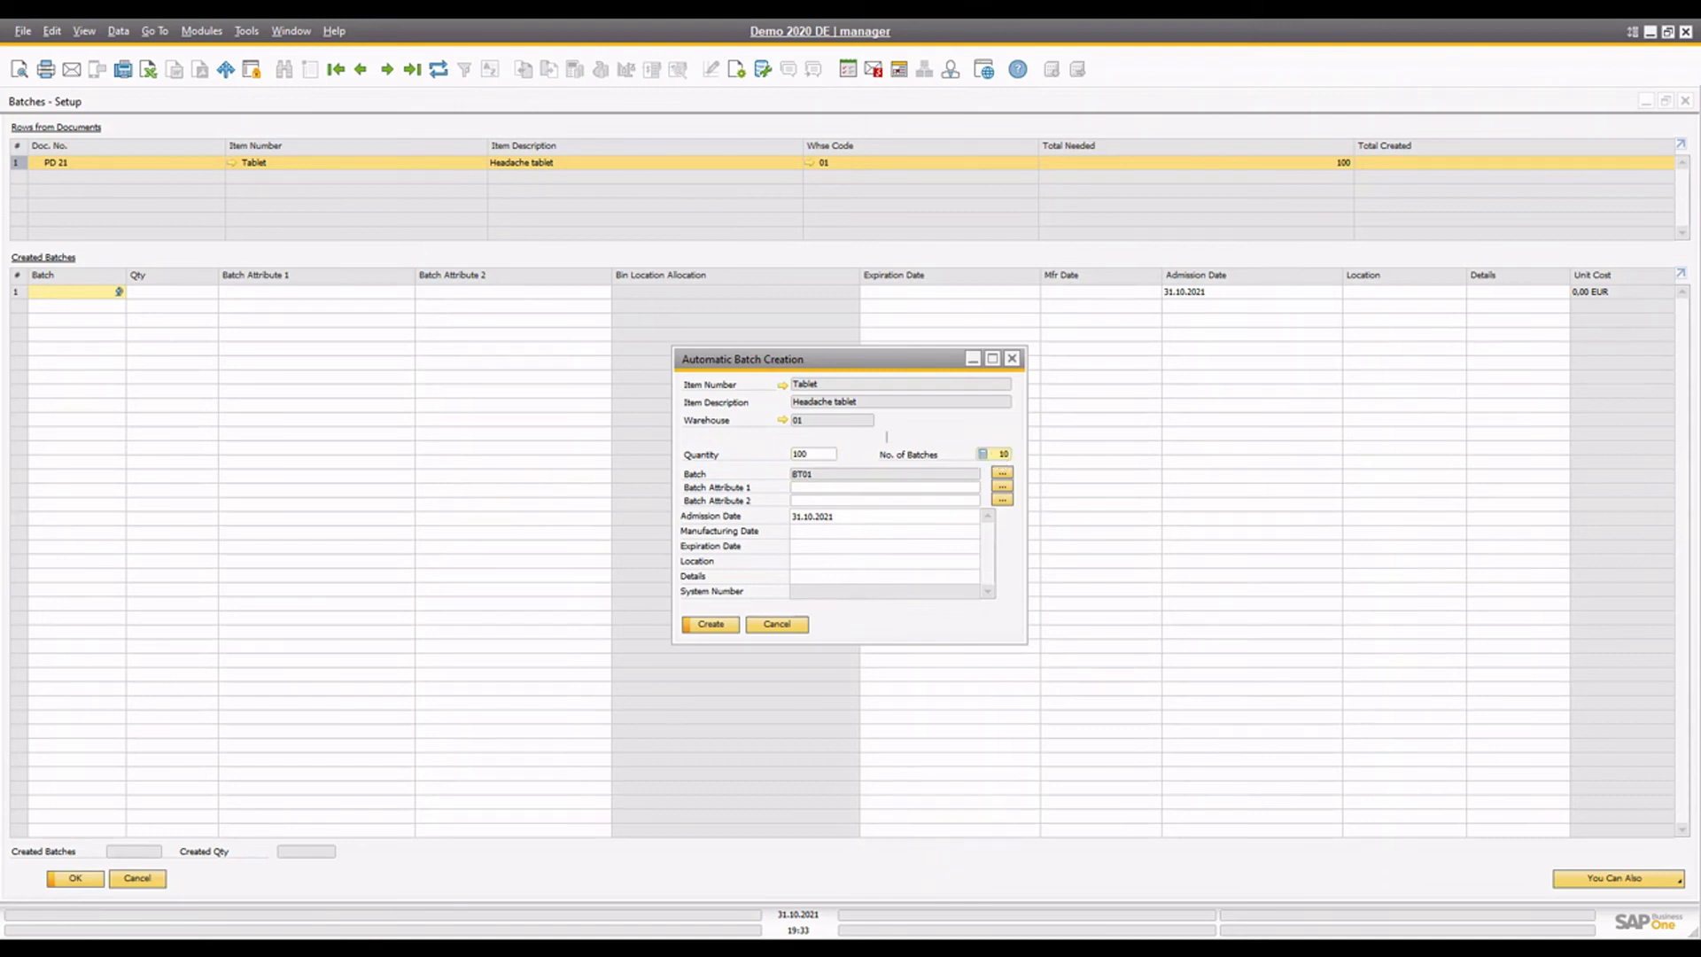
pyautogui.press('Tab')
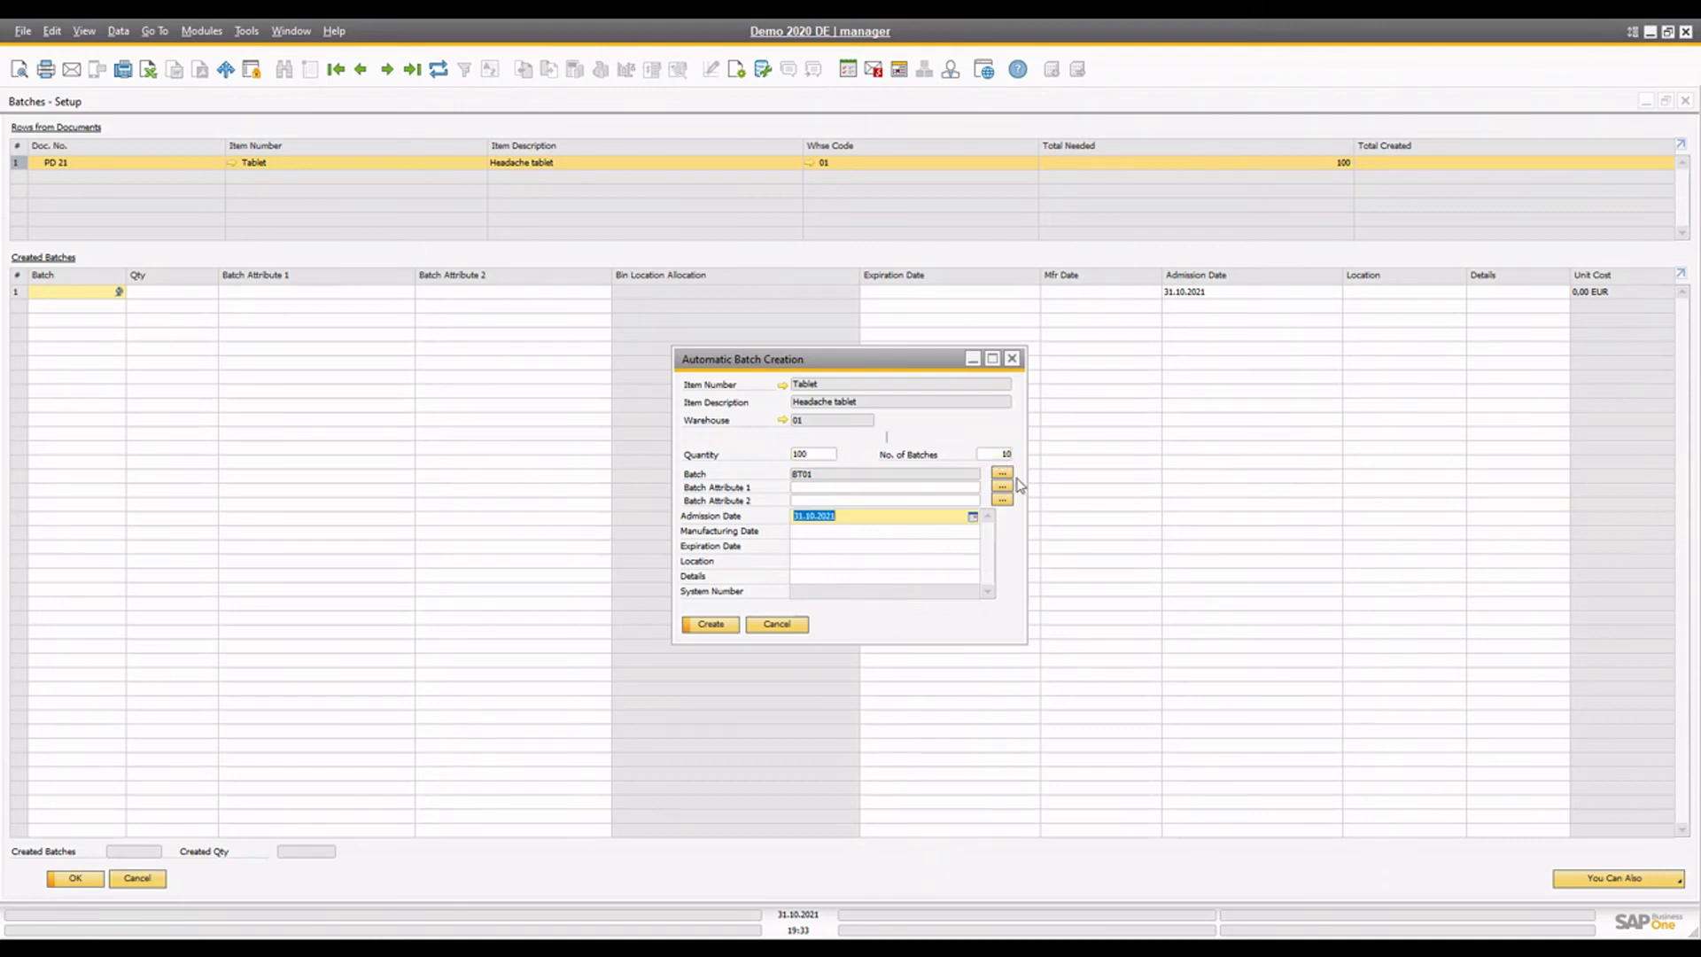
pyautogui.click(719, 626)
# Step: Check the created batch numbers and quantities through the last row, save them and close the batch setup
pyautogui.click(74, 321)
pyautogui.click(62, 424)
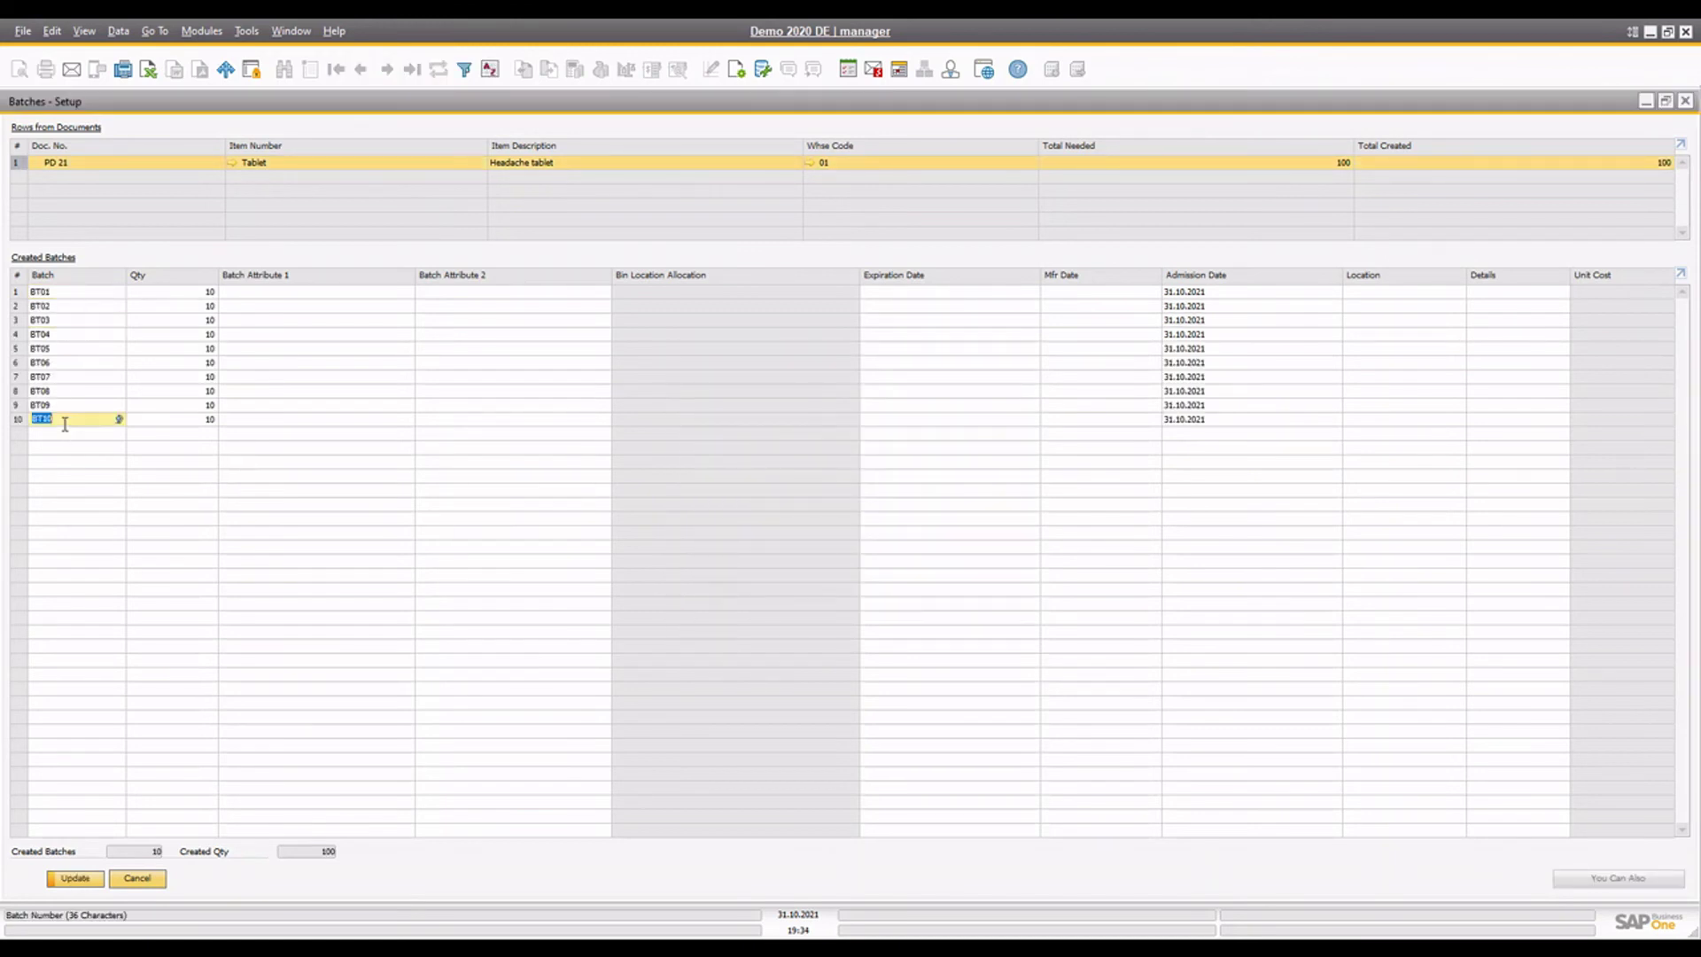
pyautogui.click(188, 418)
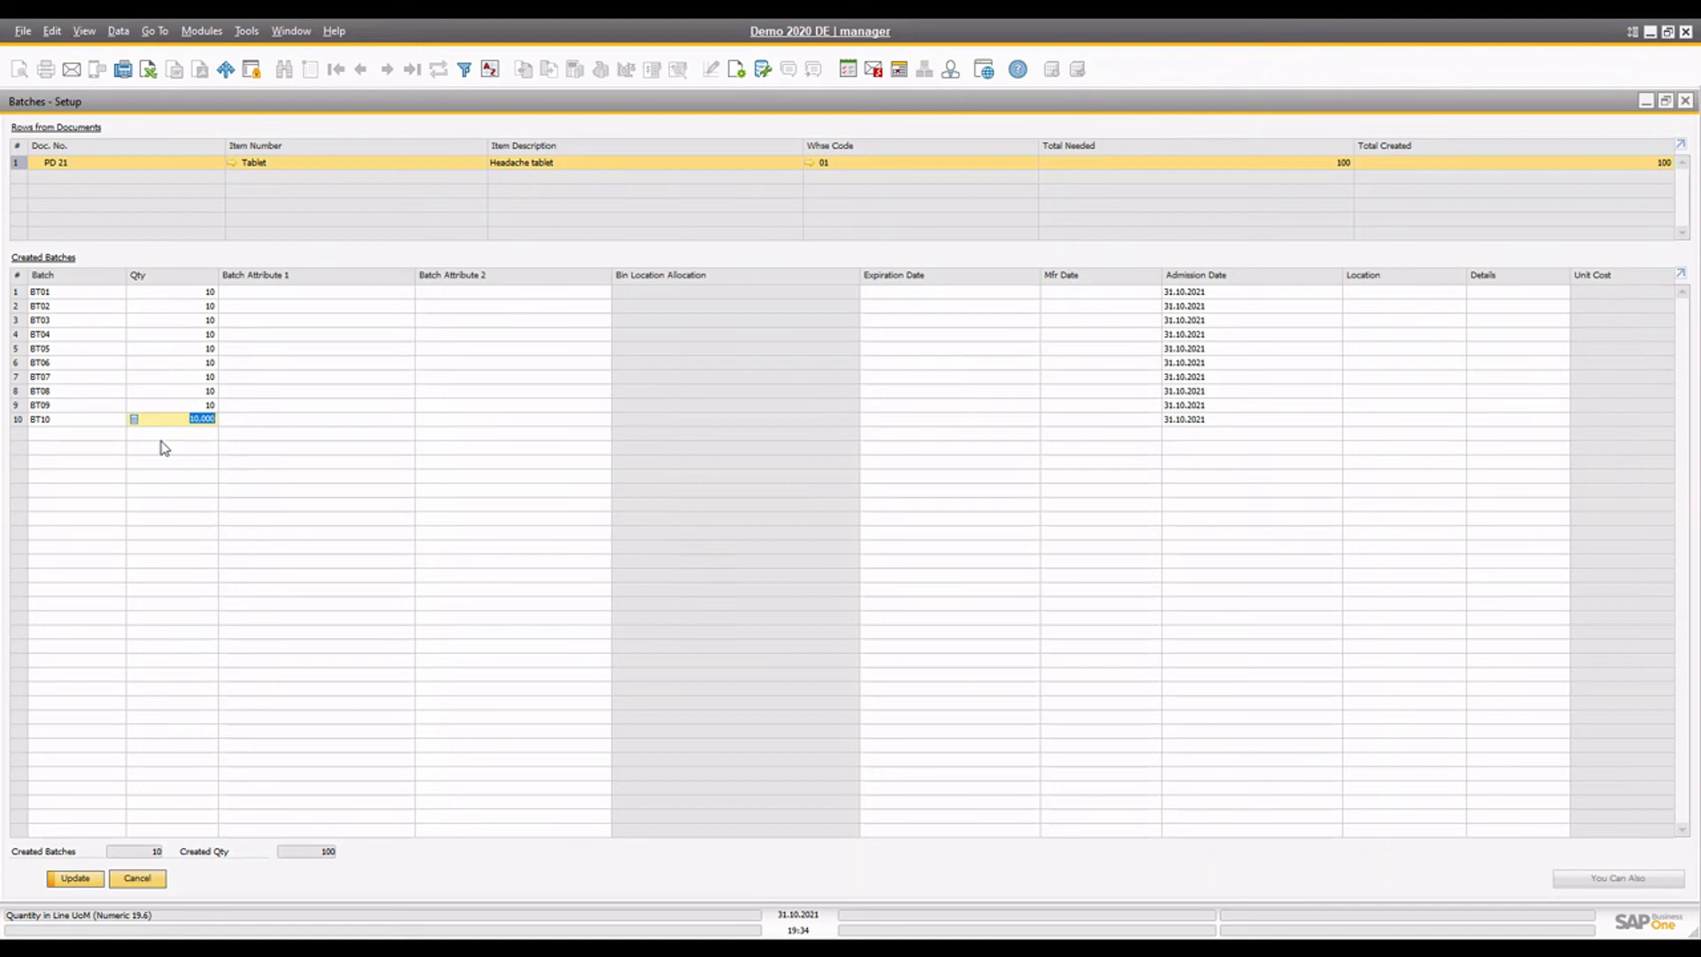
pyautogui.click(88, 884)
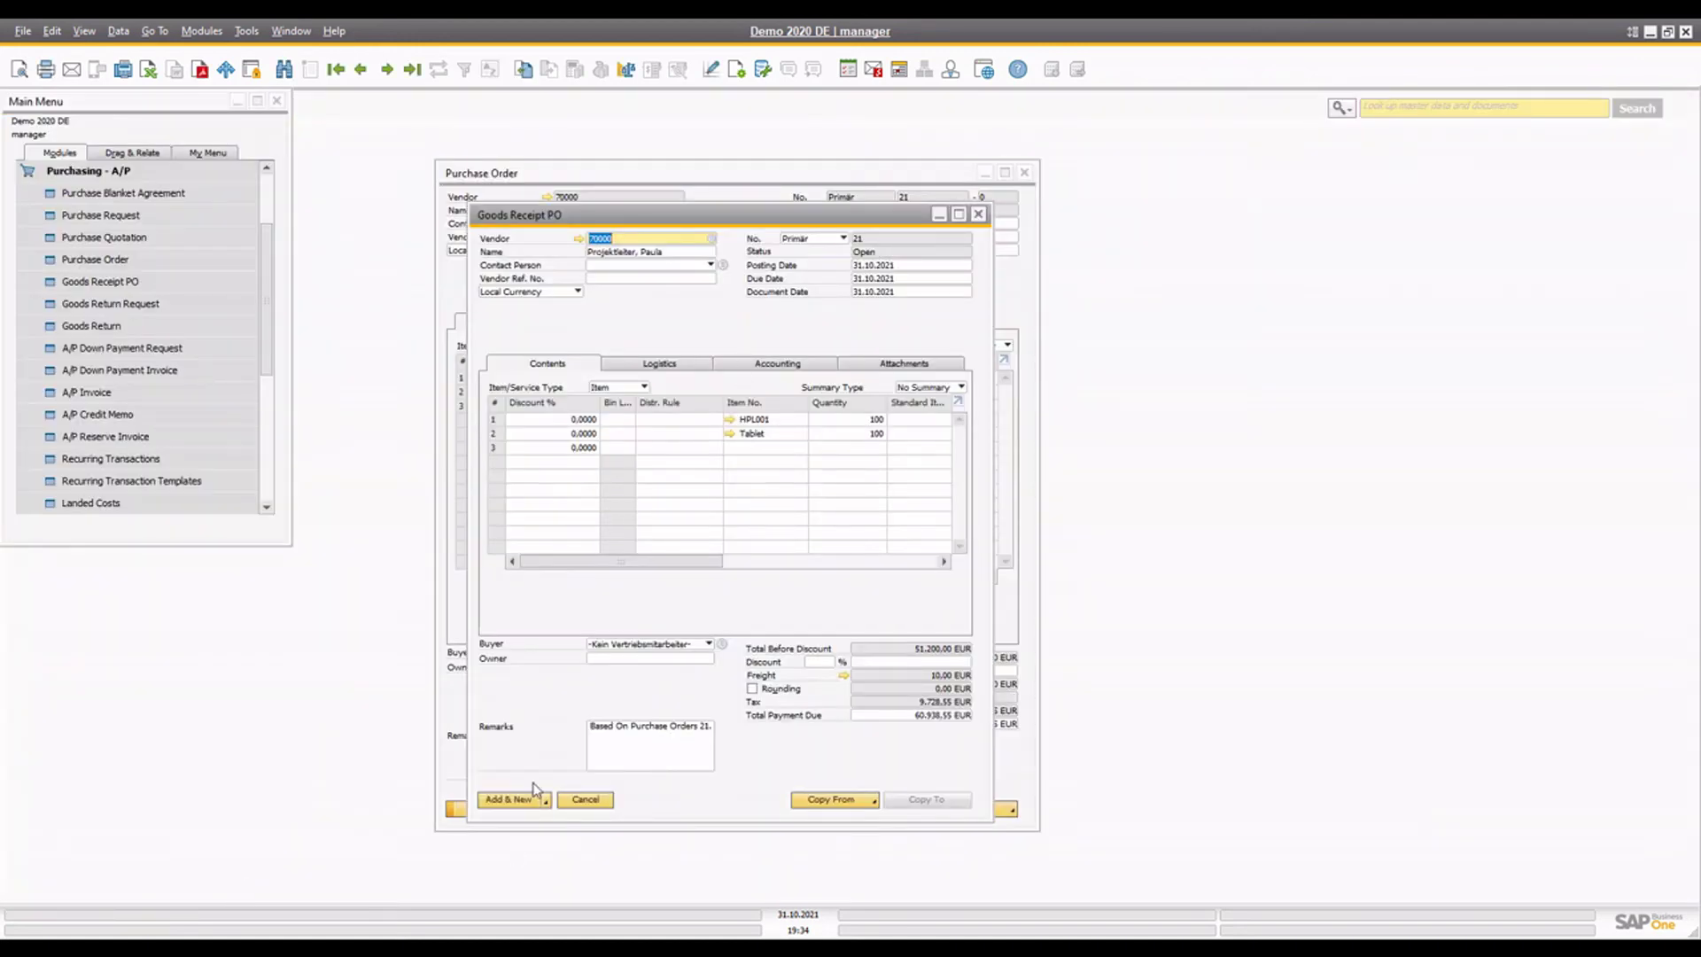
# Step: Add the goods receipt PO, confirm the posting and bring up the last added receipt
pyautogui.click(534, 794)
pyautogui.click(684, 505)
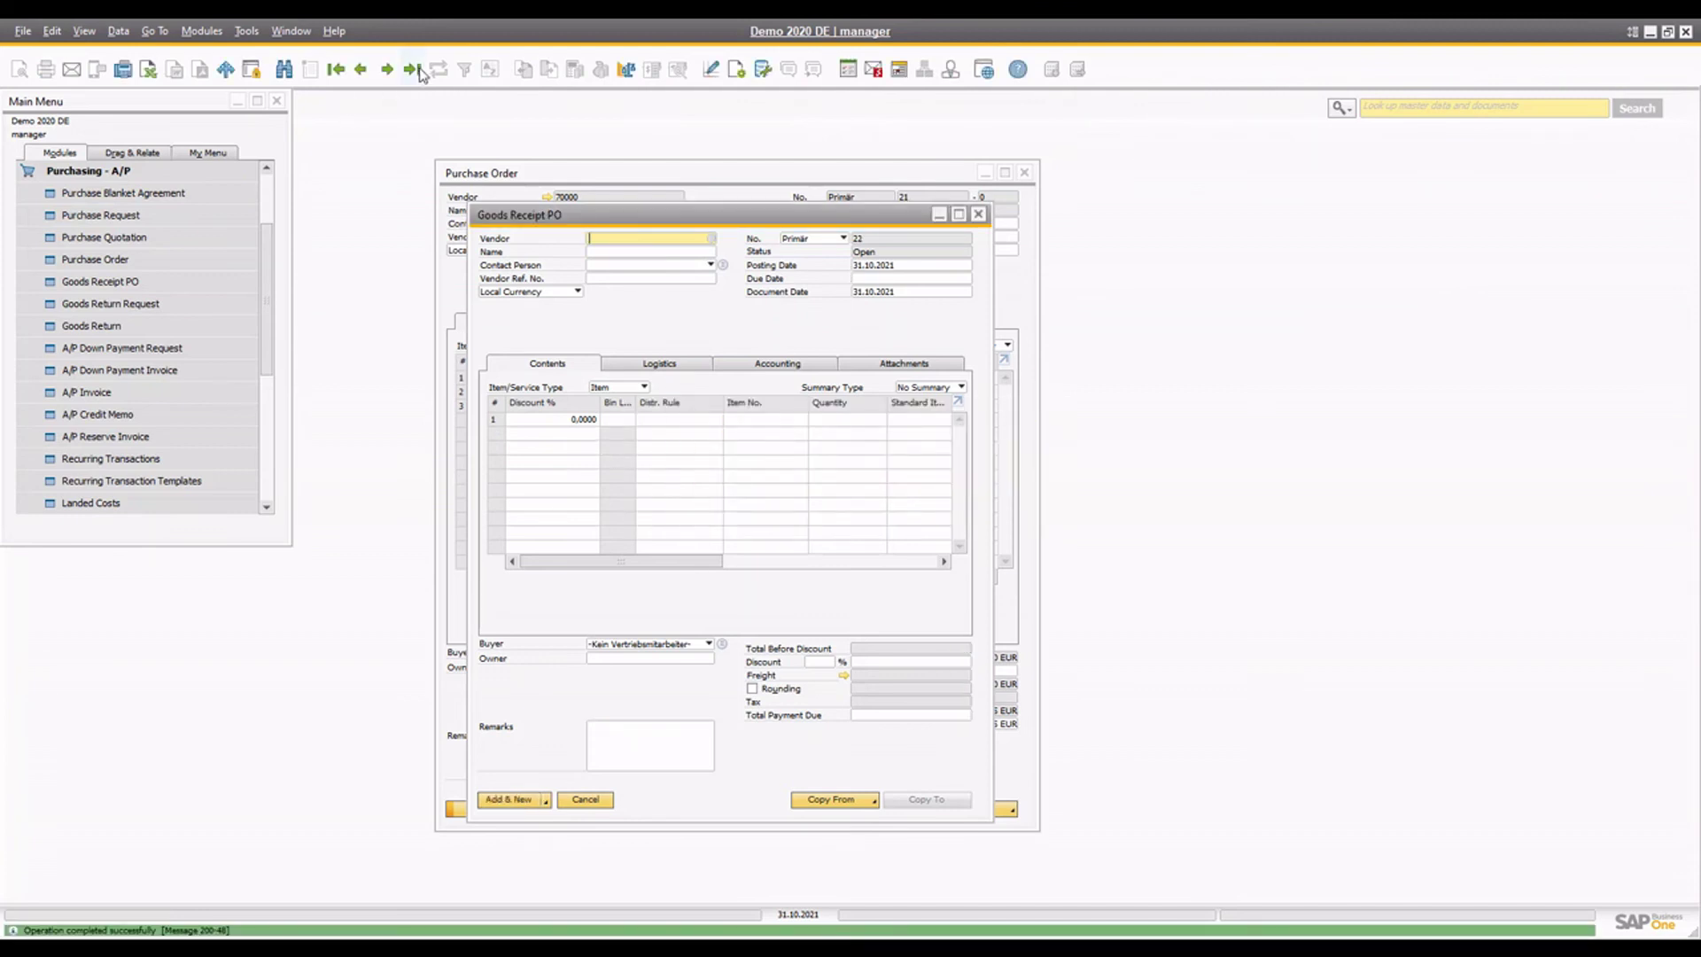
pyautogui.click(419, 69)
# Step: Examine the warehouse stock of item HPL001 and the general master data of Tablet from the goods receipt rows
pyautogui.click(732, 421)
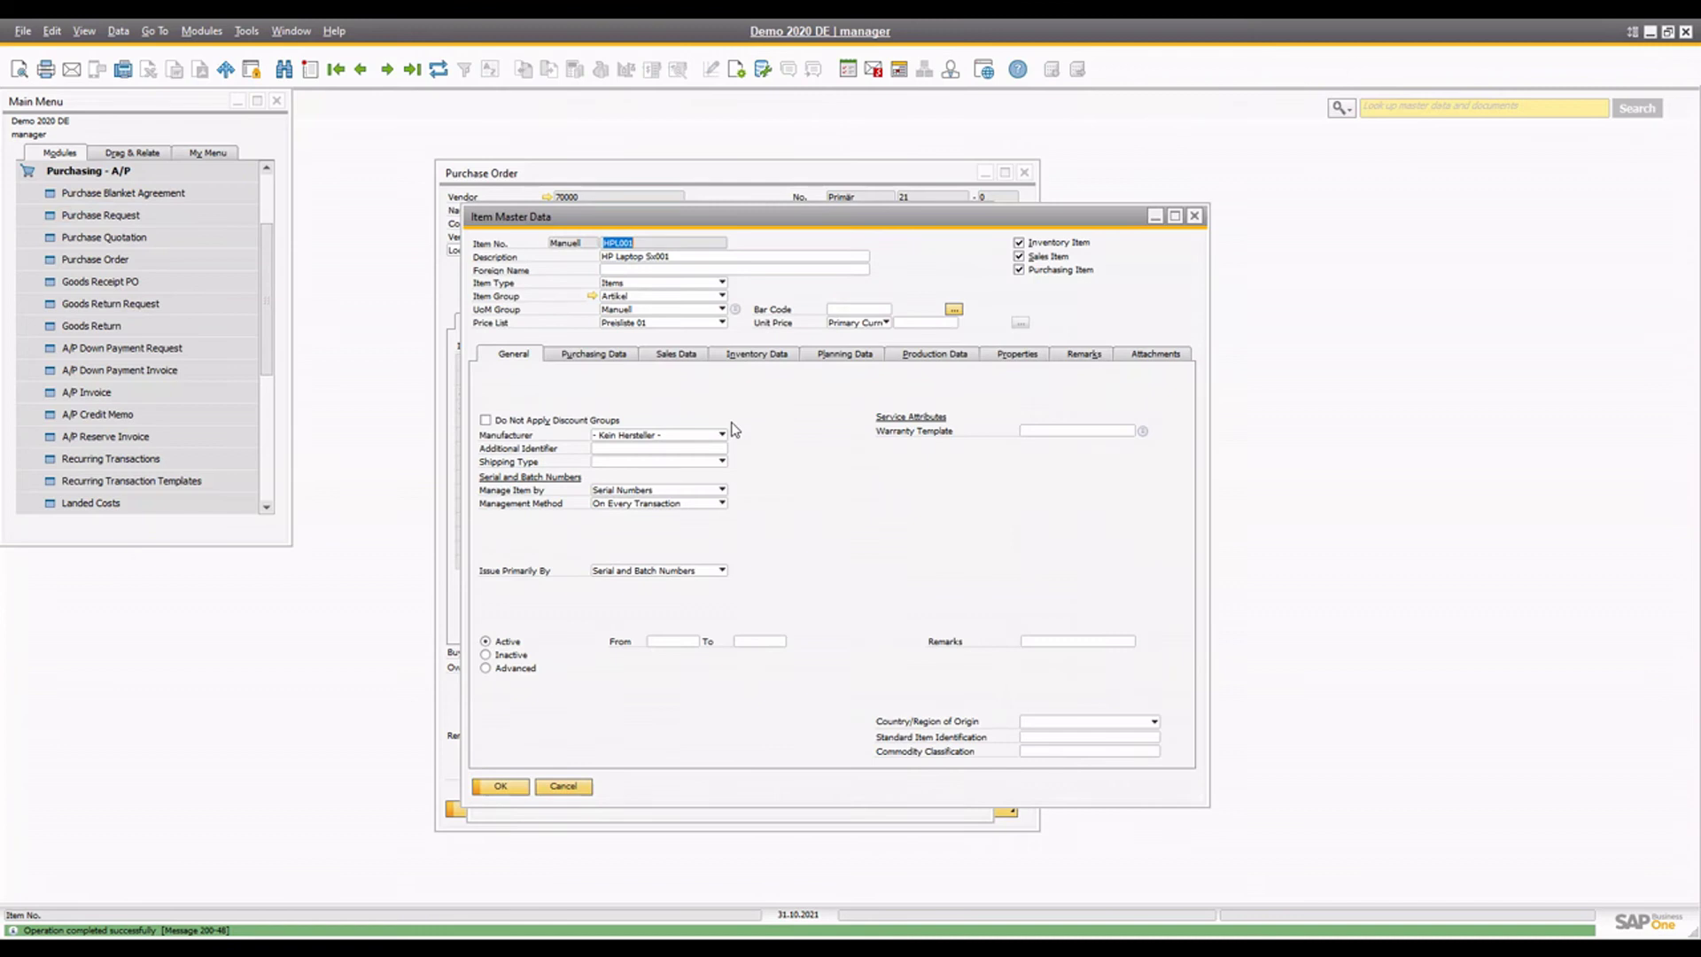
pyautogui.click(788, 356)
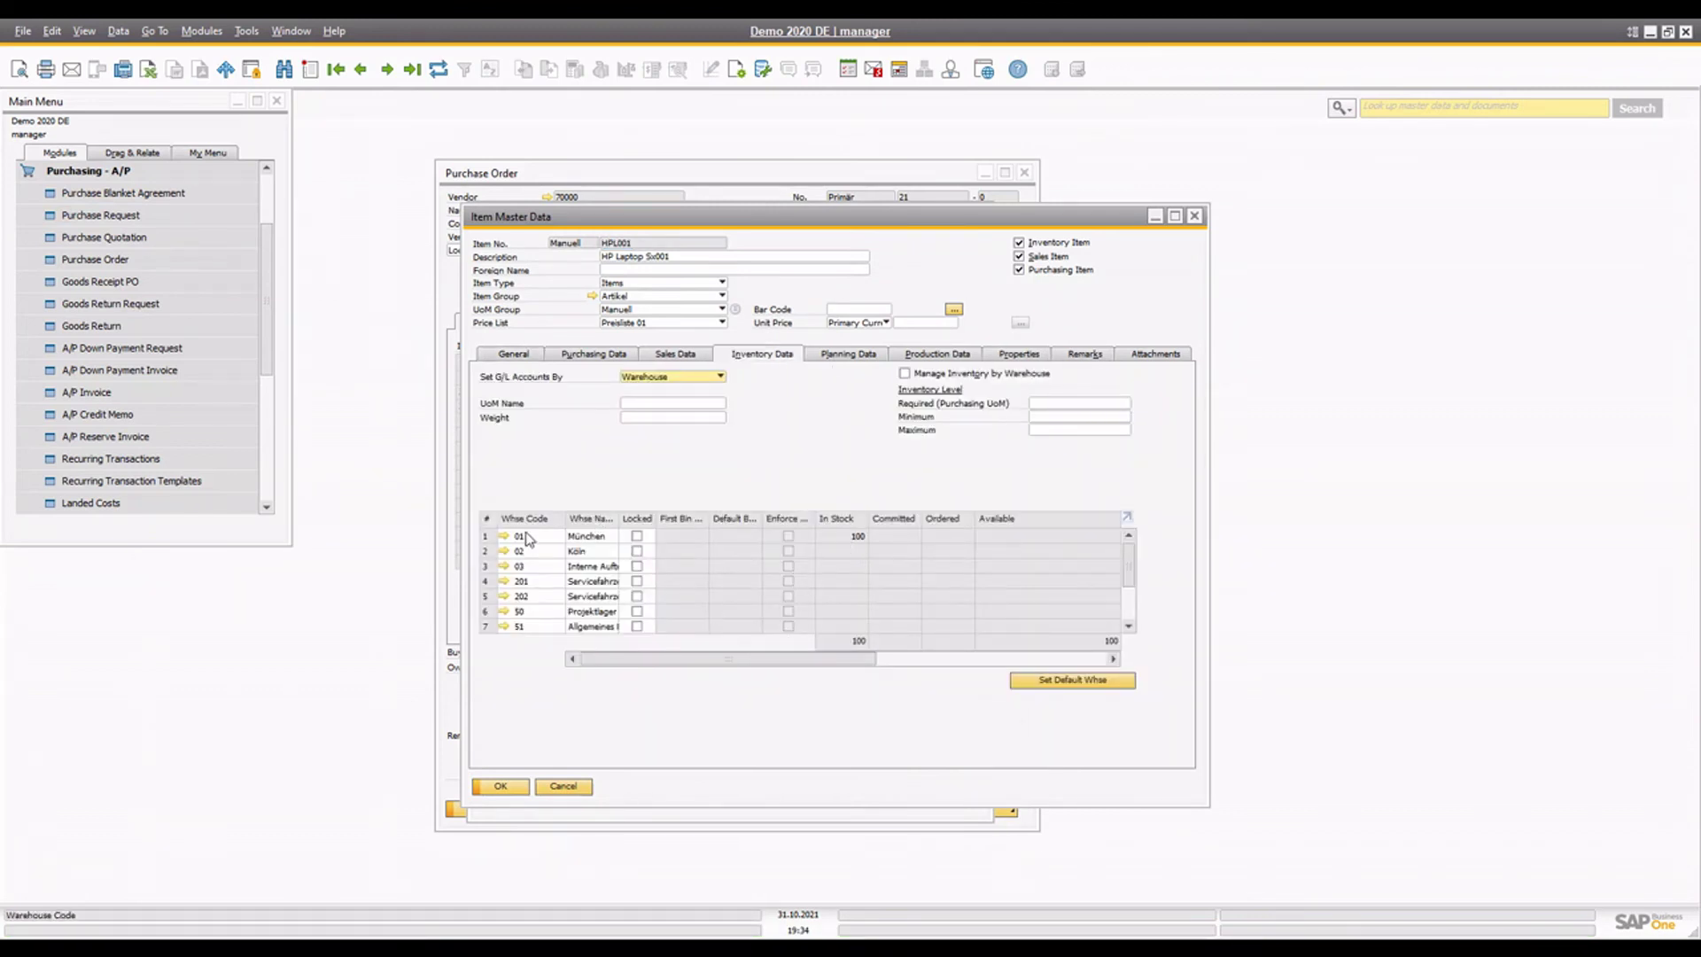
pyautogui.moveTo(687, 232); pyautogui.dragTo(1079, 281)
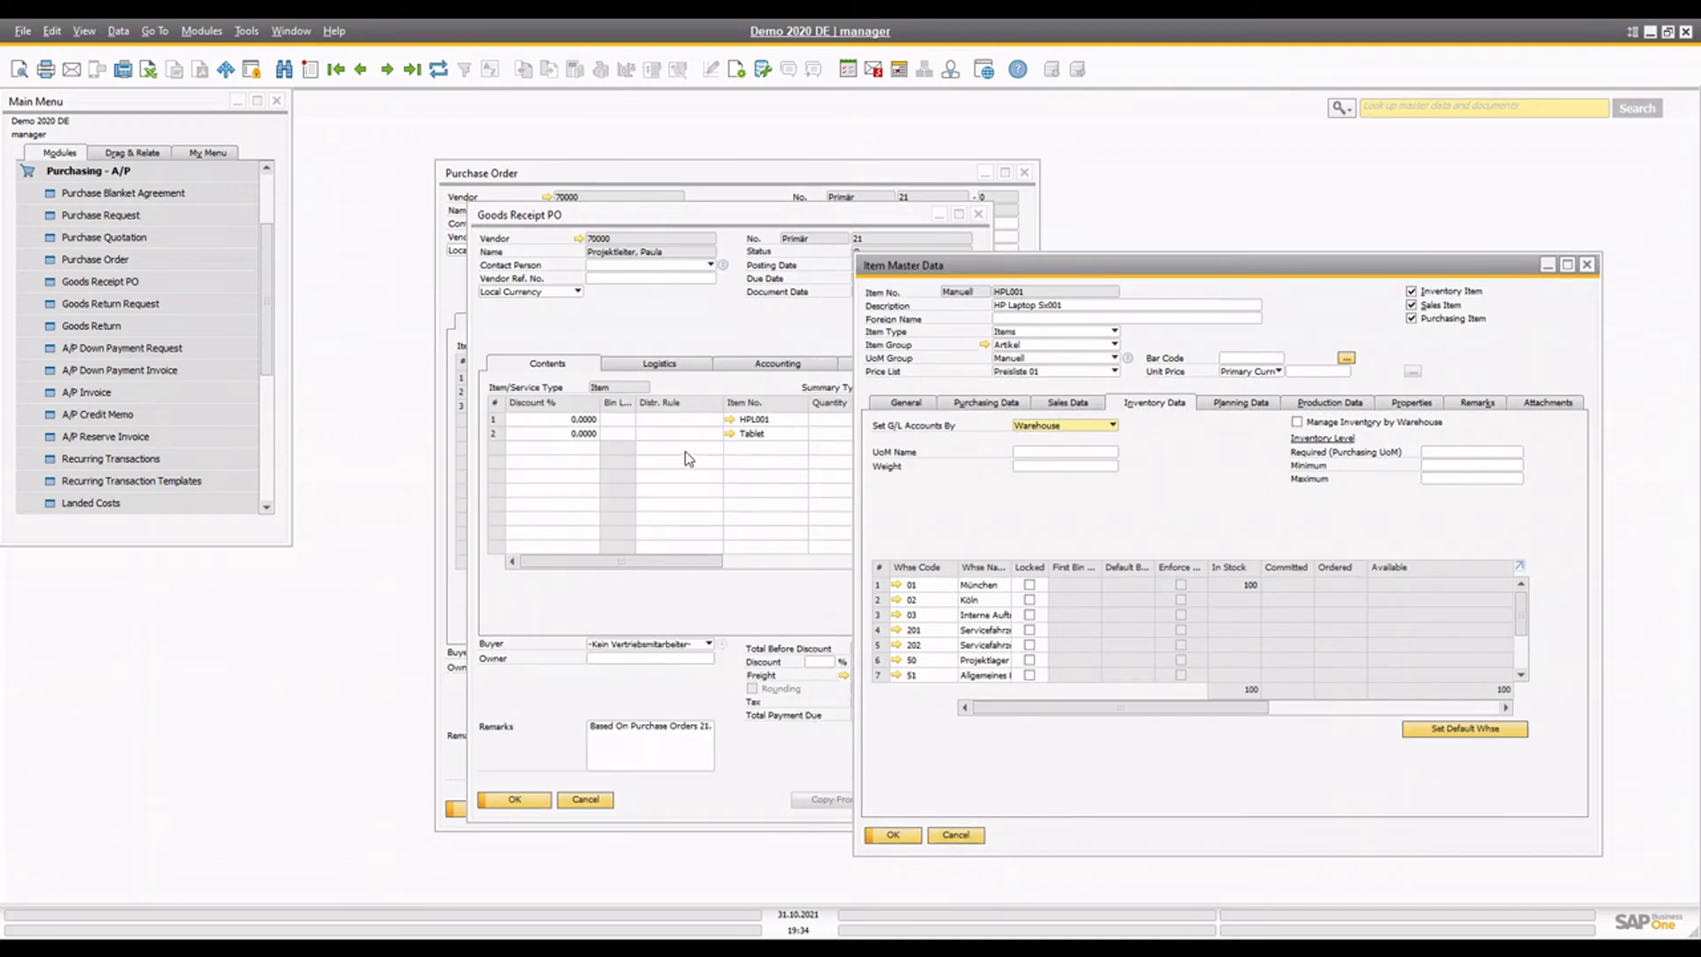
pyautogui.click(730, 435)
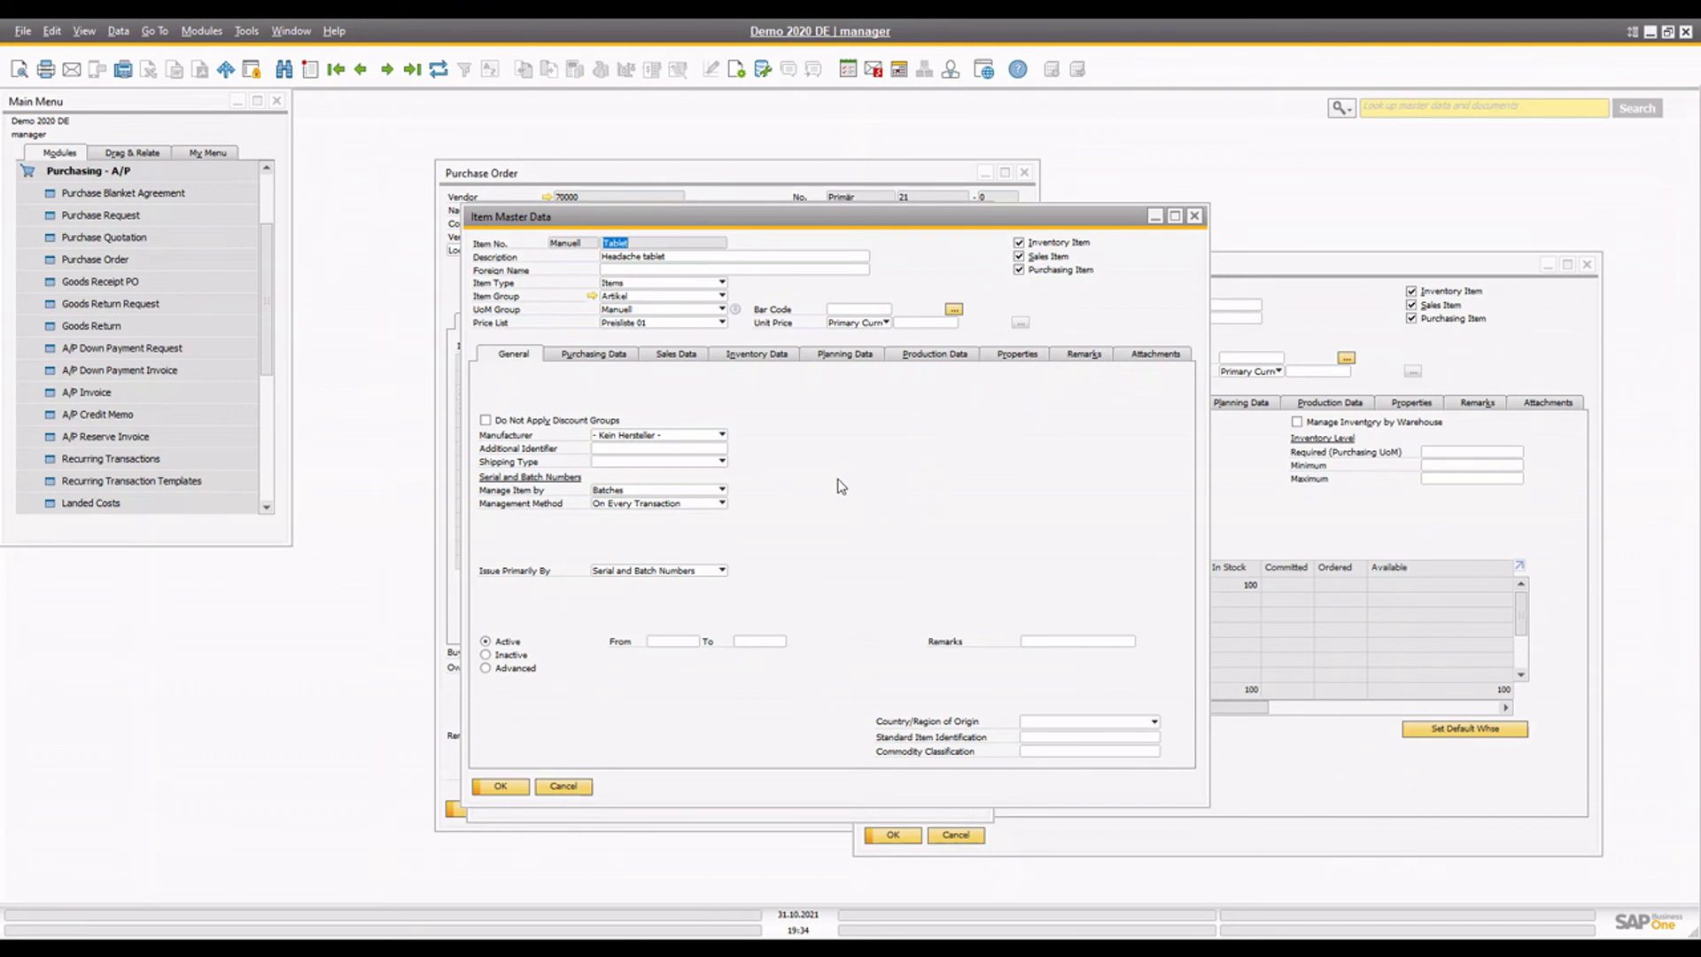
pyautogui.click(572, 789)
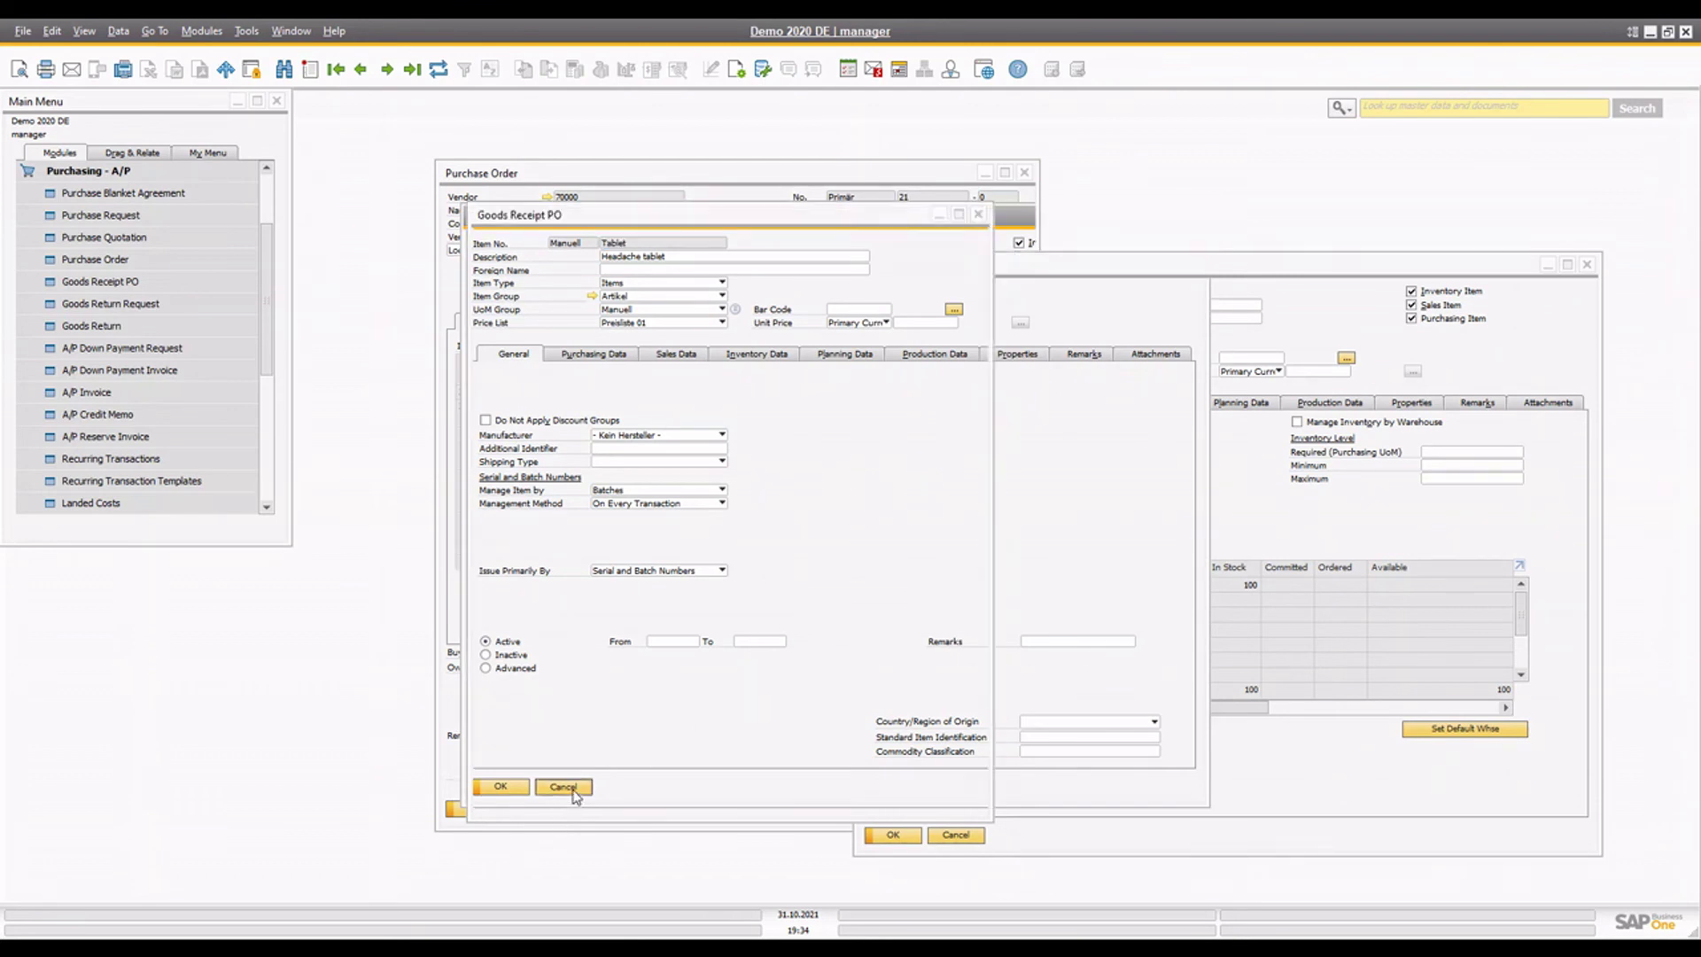
# Step: Close the HPL001 item master data, the goods receipt PO and the purchase order
pyautogui.click(1152, 808)
pyautogui.click(964, 834)
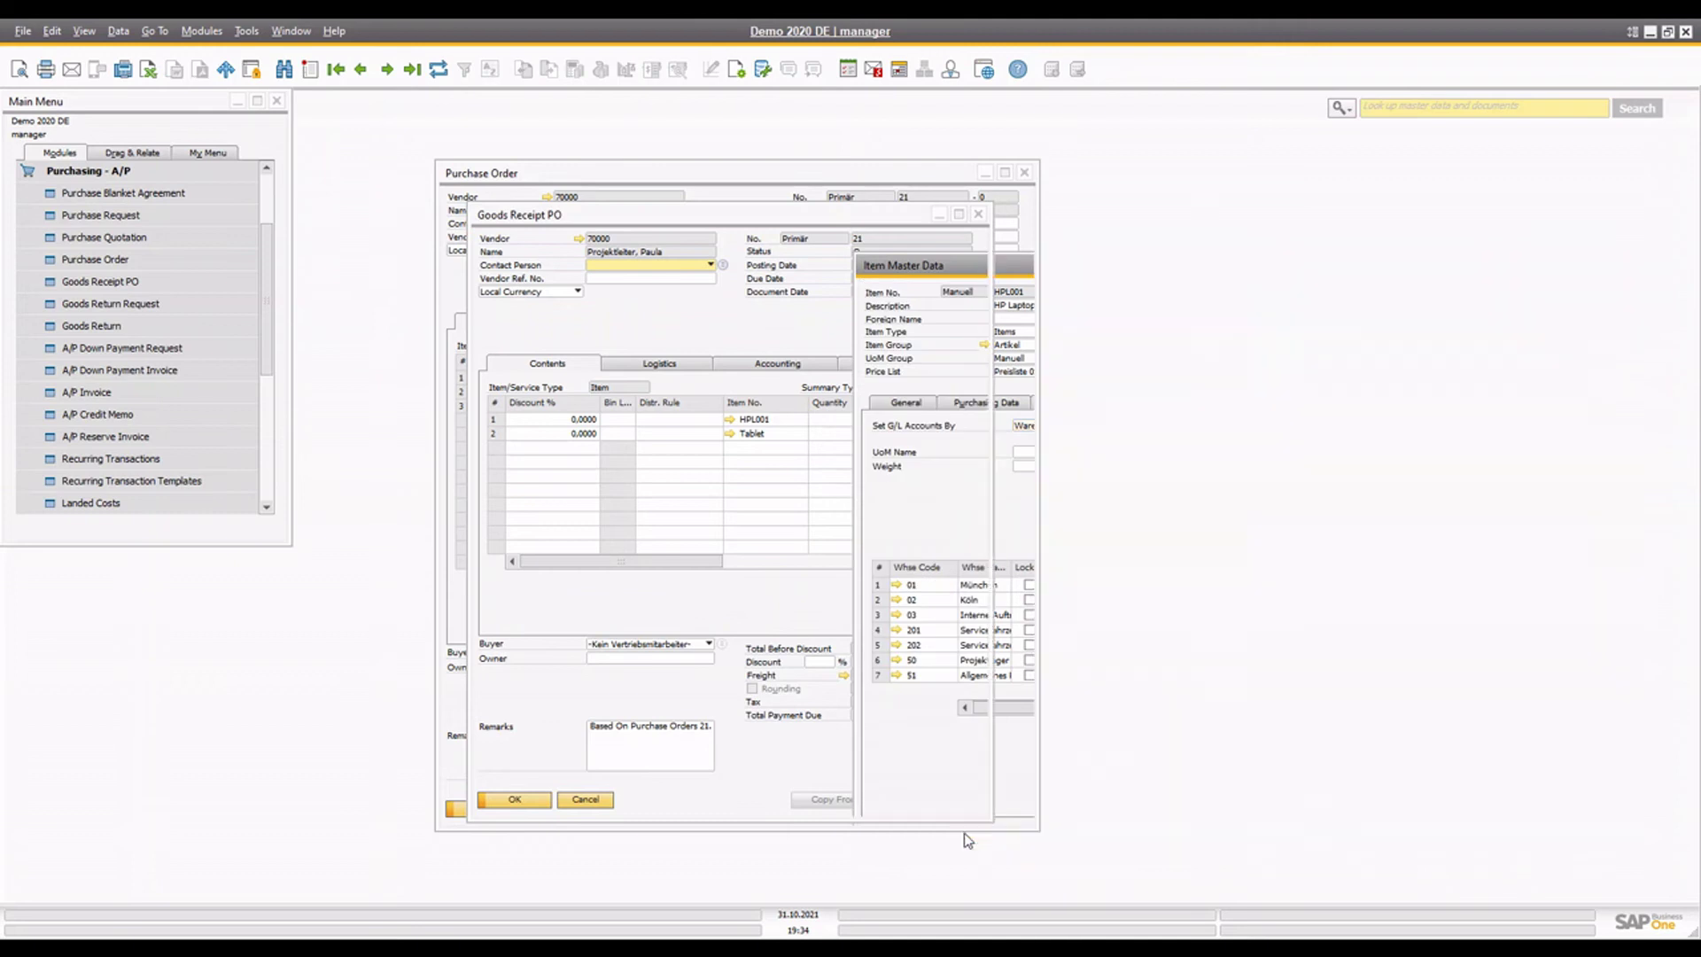
pyautogui.click(606, 799)
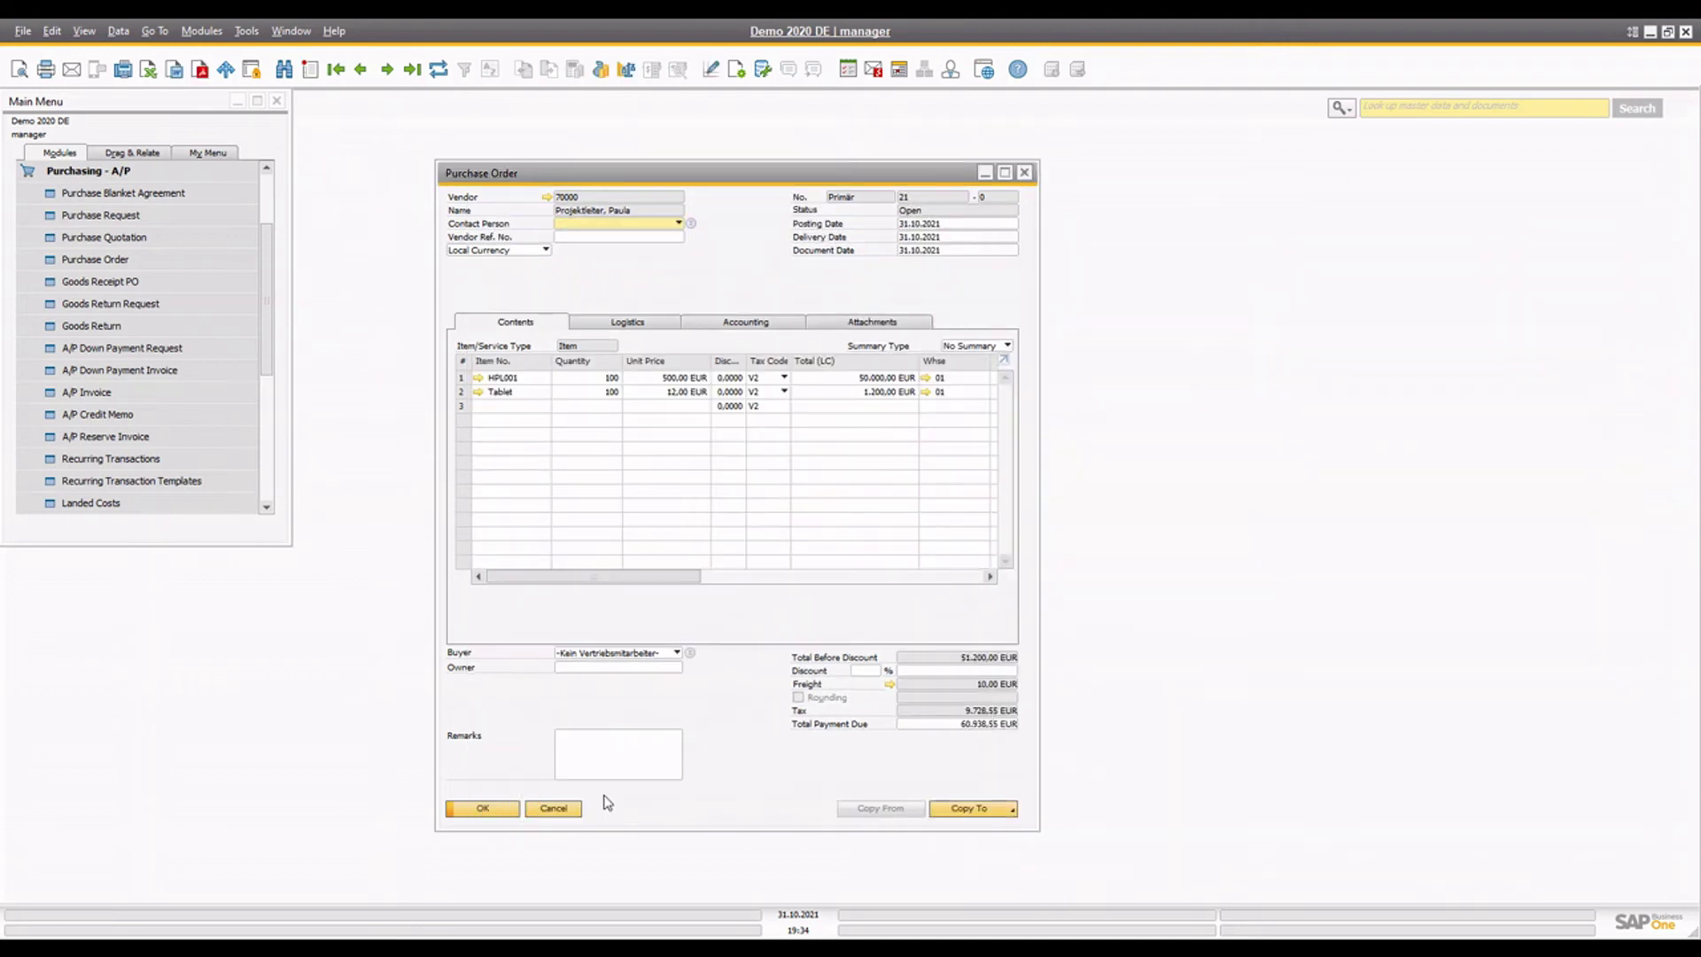
pyautogui.click(1025, 174)
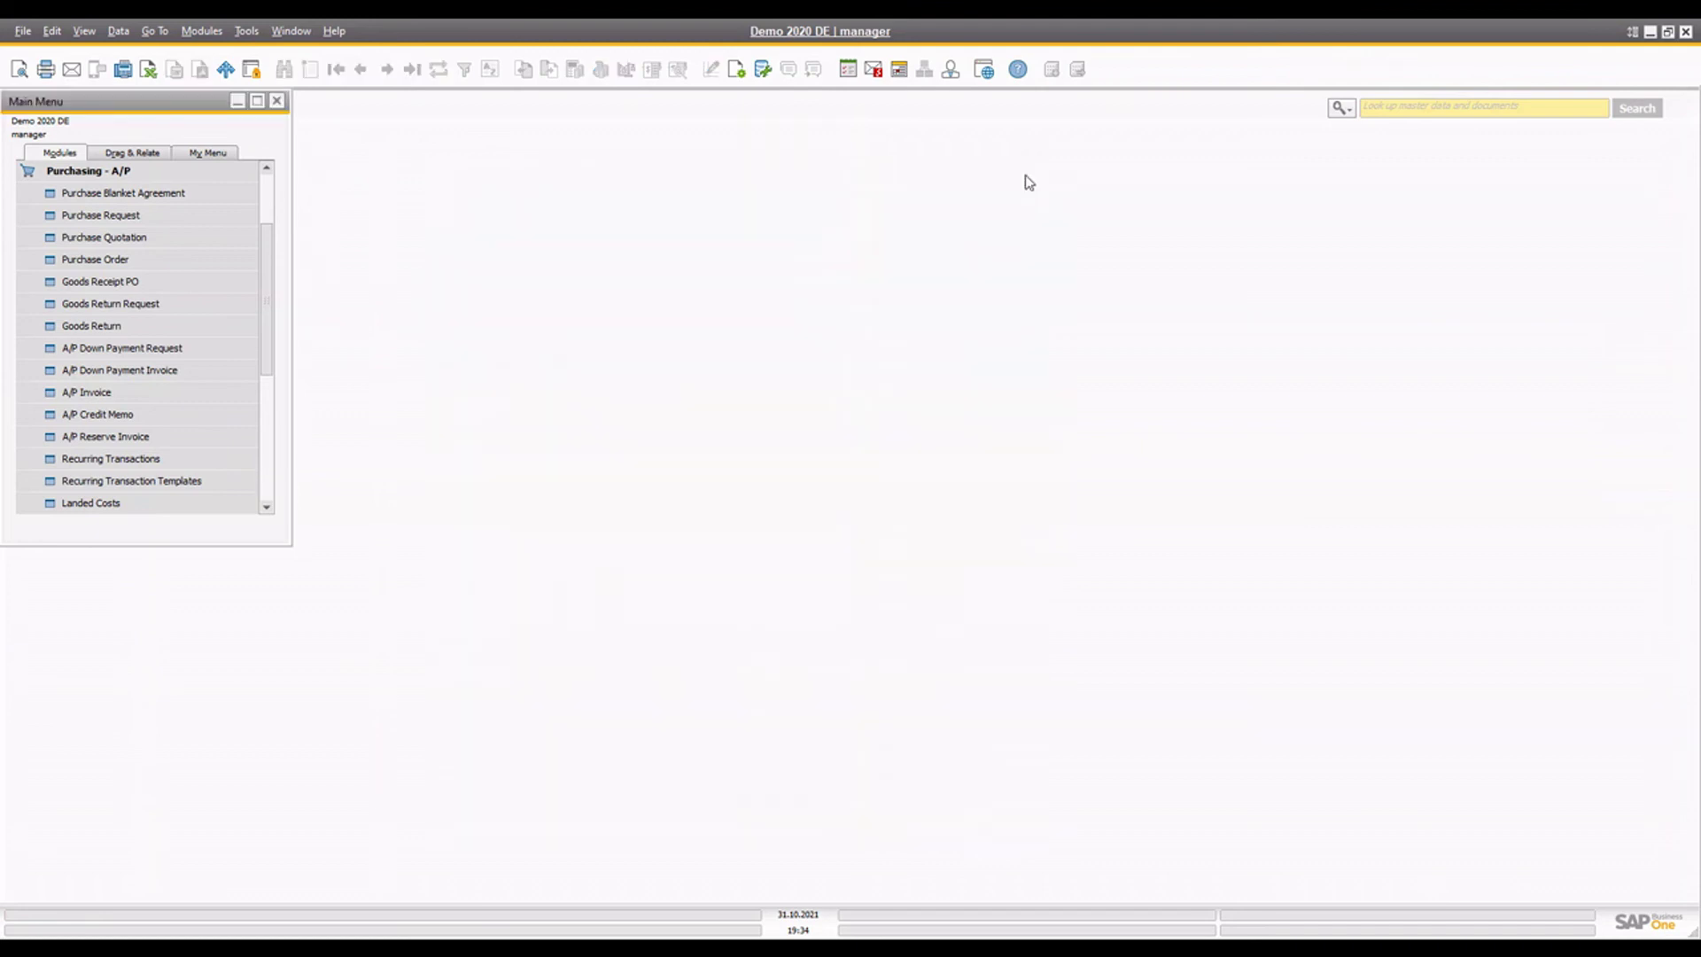
# Step: Start a new sales order in the Sales - A/R module and choose Ursulinengymnasium as the customer
pyautogui.click(119, 171)
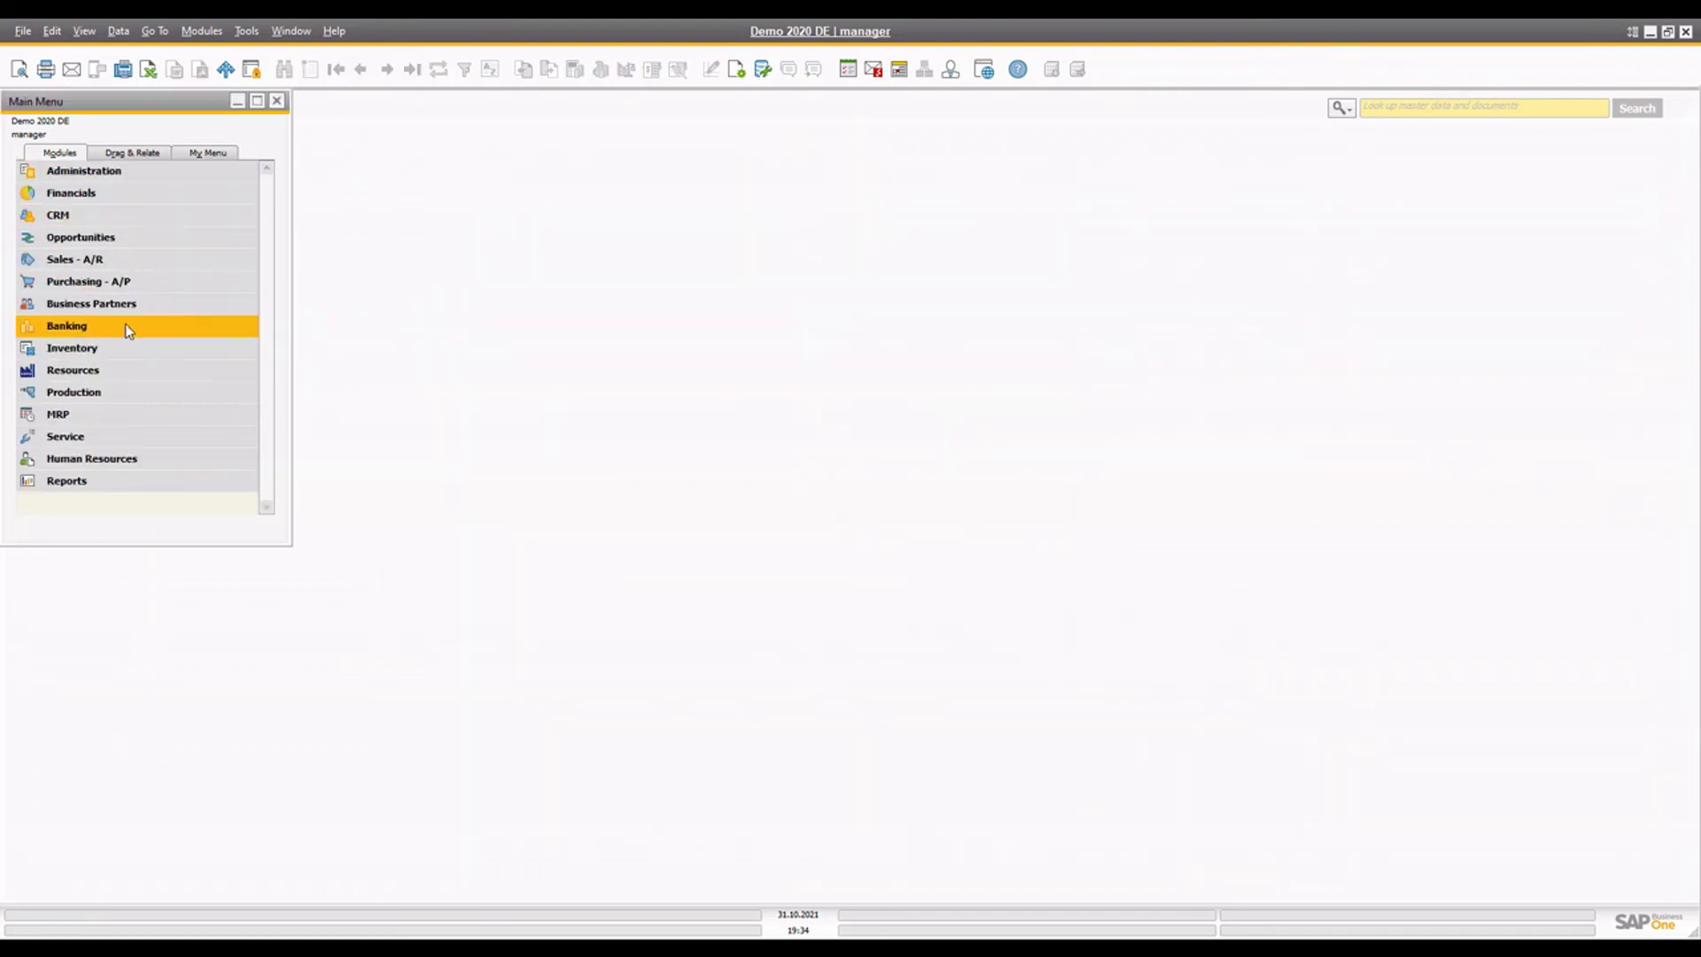
pyautogui.click(93, 259)
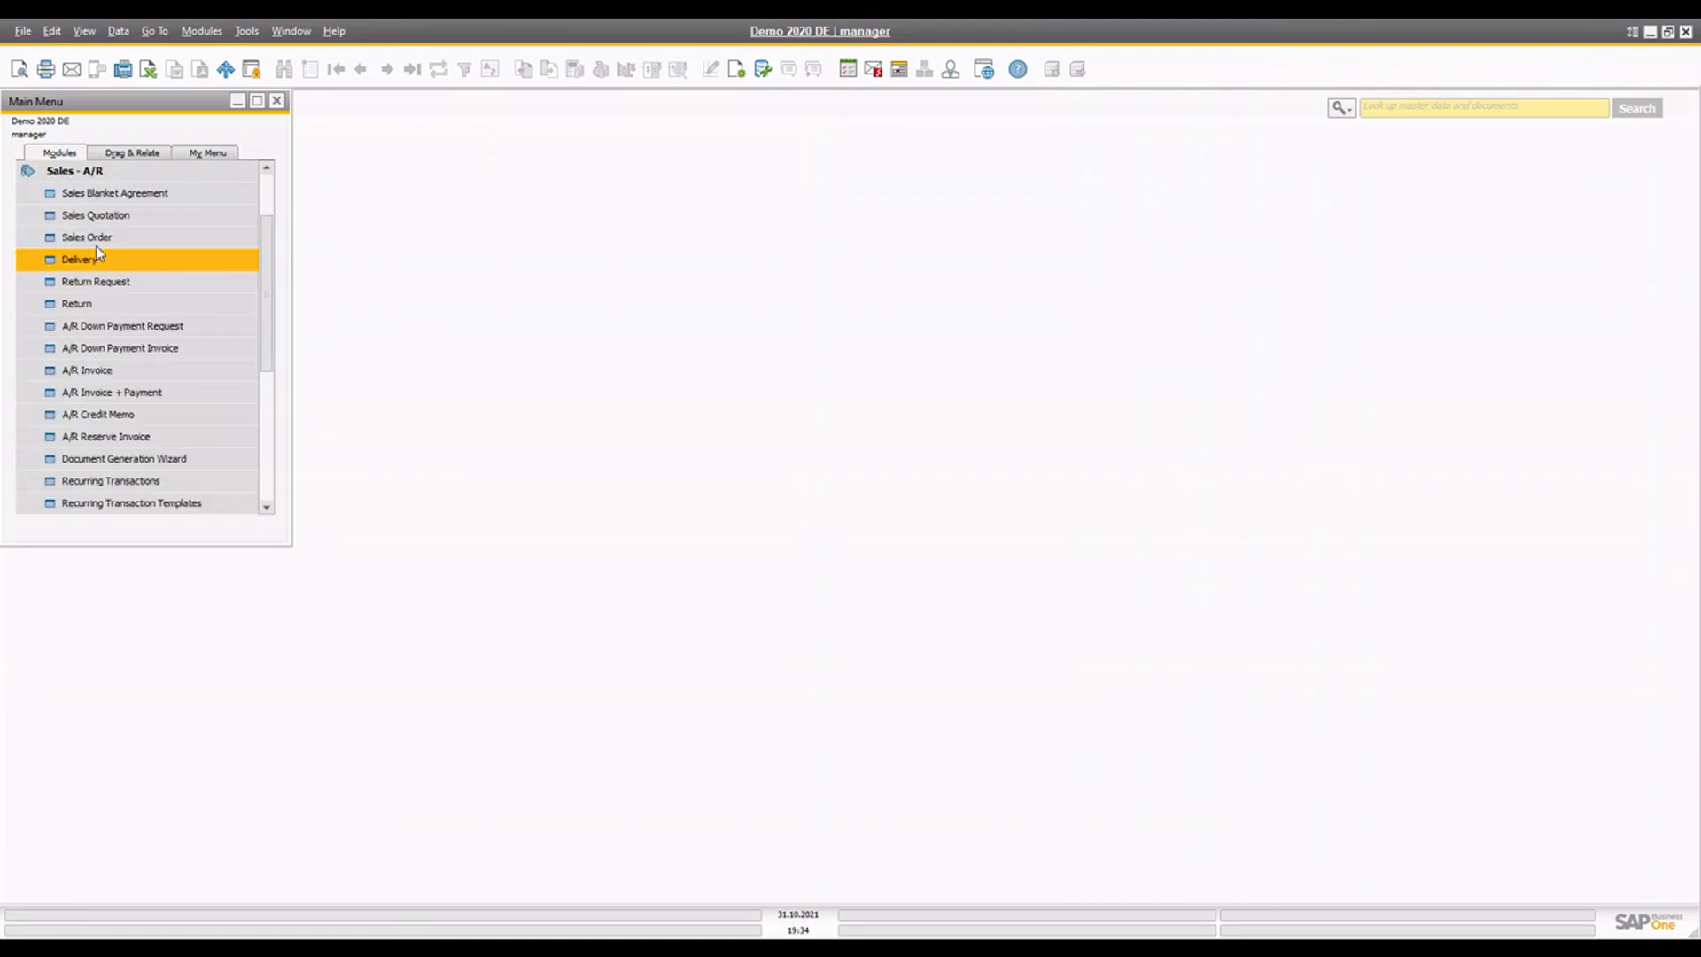
pyautogui.click(108, 235)
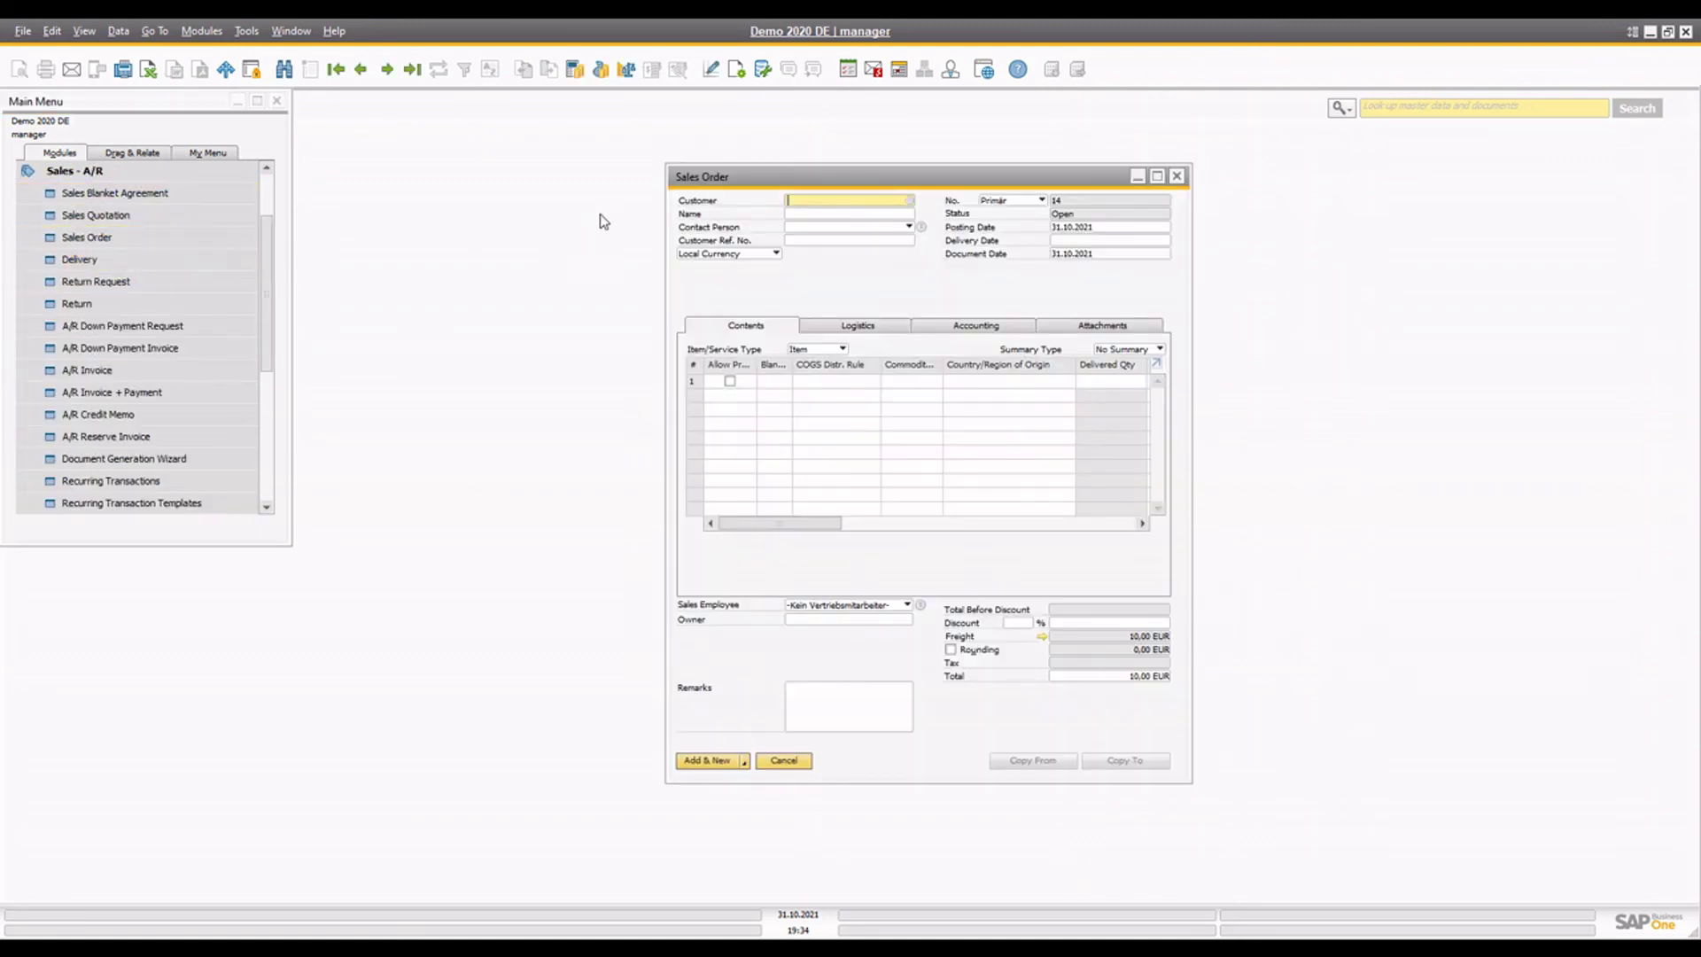
pyautogui.press('Tab')
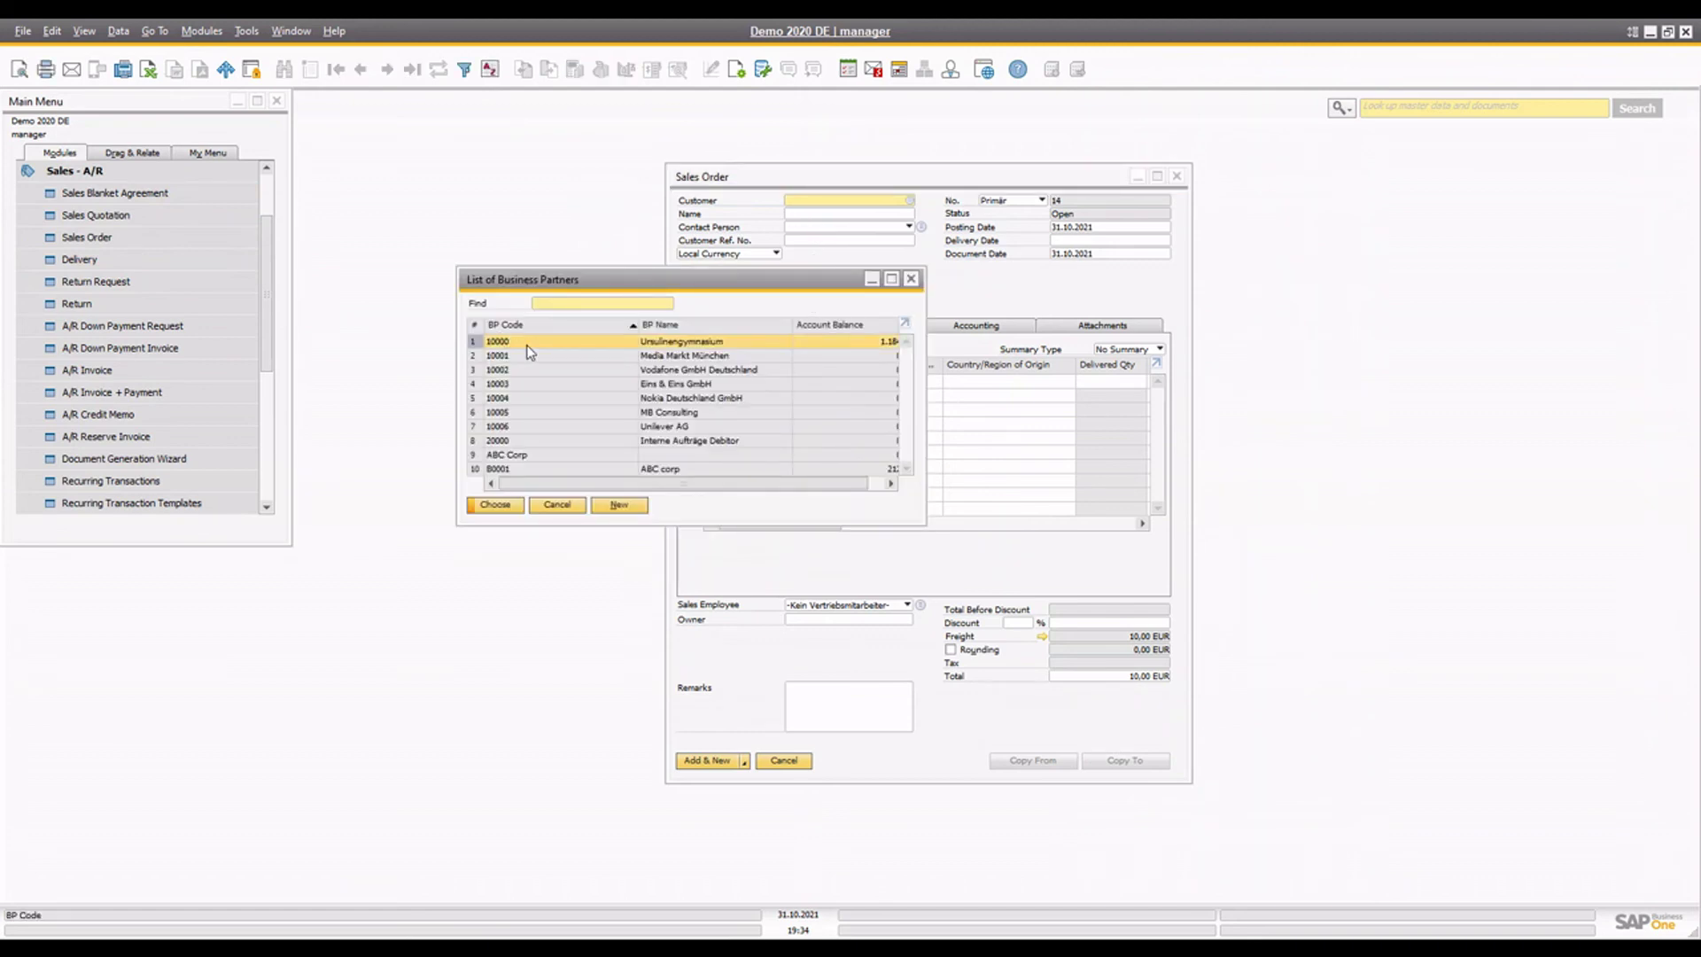
pyautogui.doubleClick(528, 344)
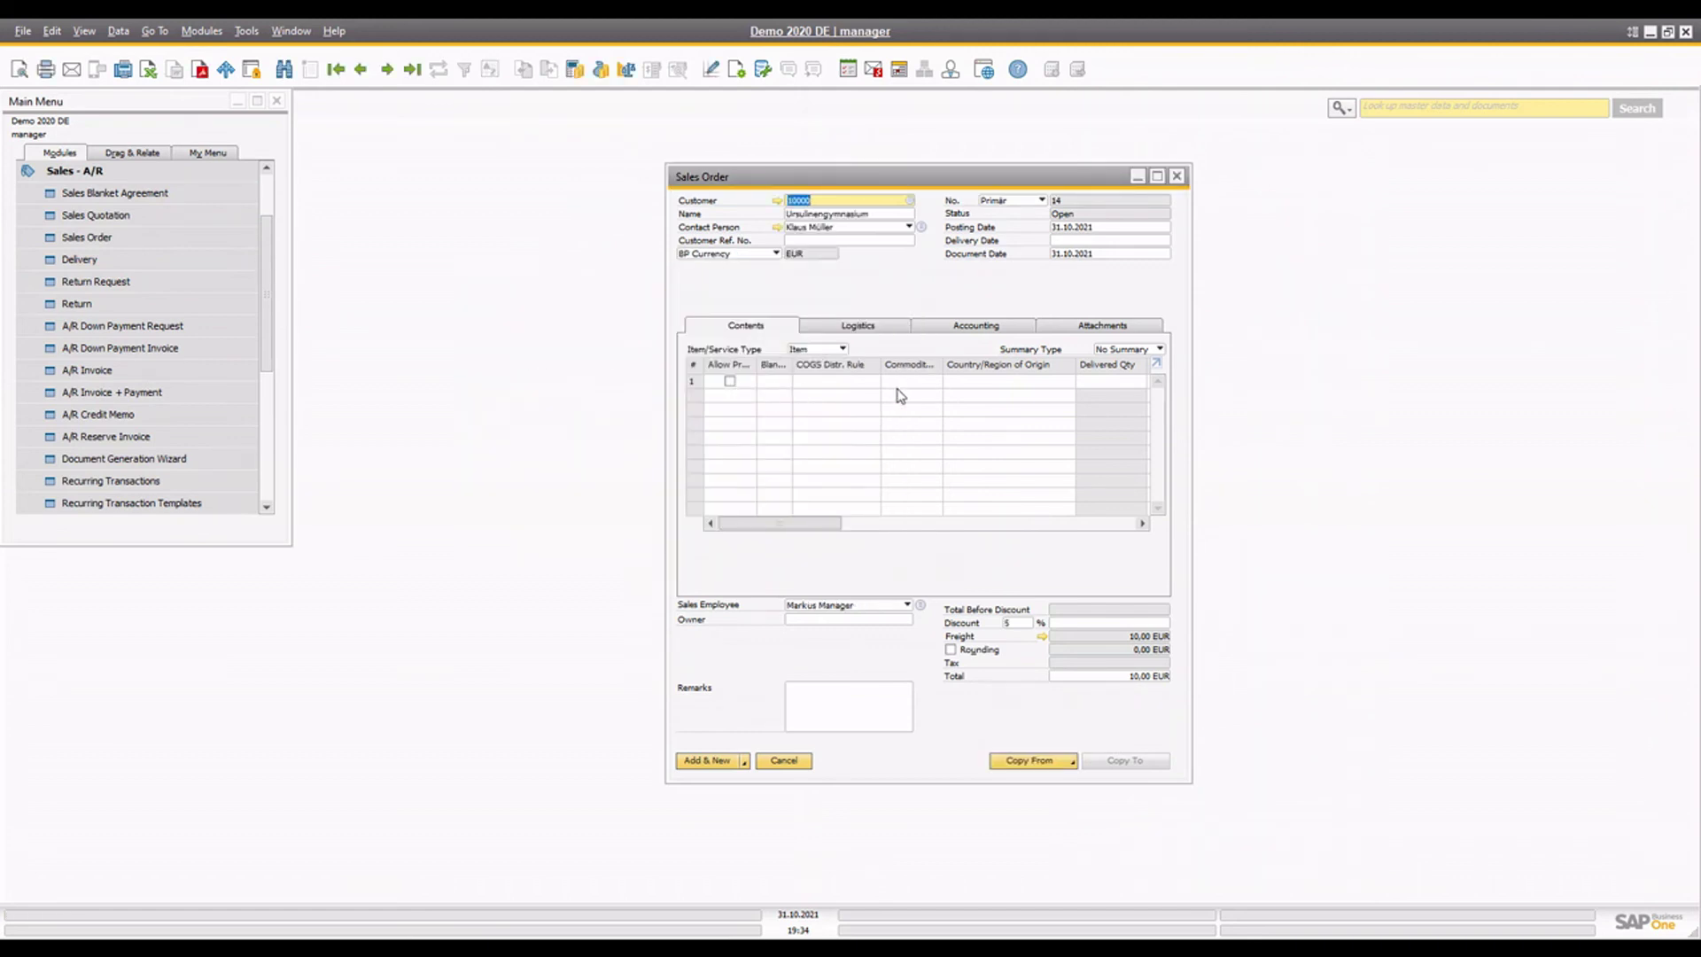
# Step: Enter item HPL001 in the first row and Tablet in the second row of the sales order
pyautogui.moveTo(769, 527); pyautogui.dragTo(883, 530)
pyautogui.click(871, 381)
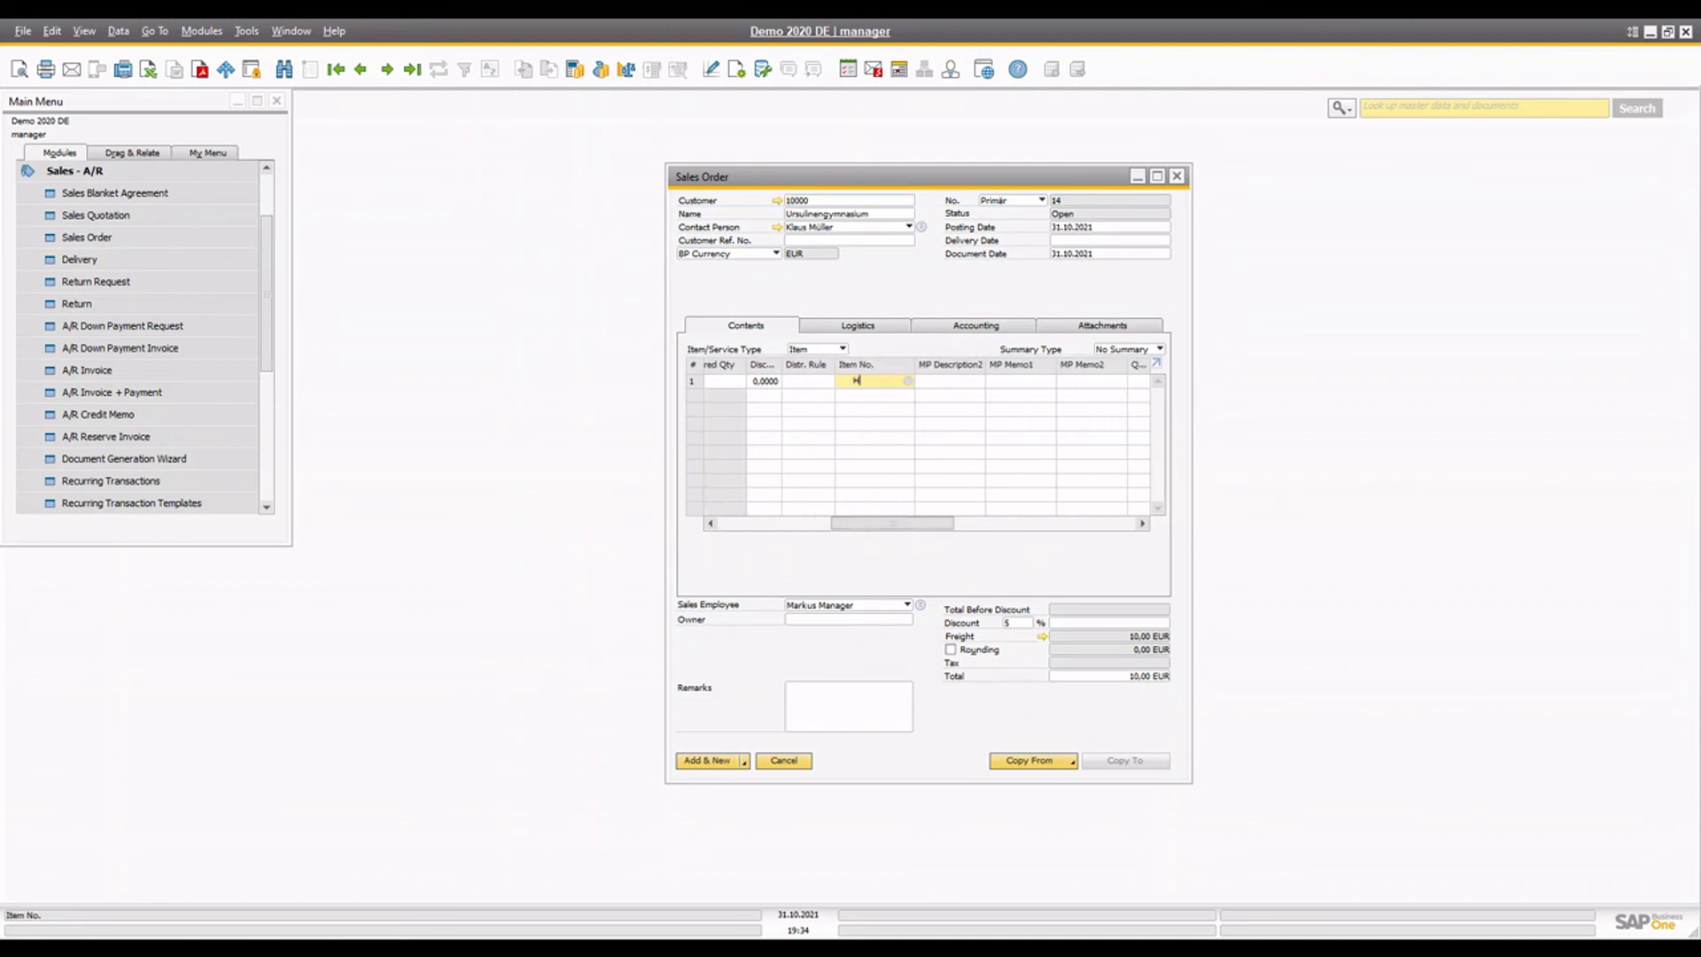
pyautogui.write('HPL')
pyautogui.press('Tab')
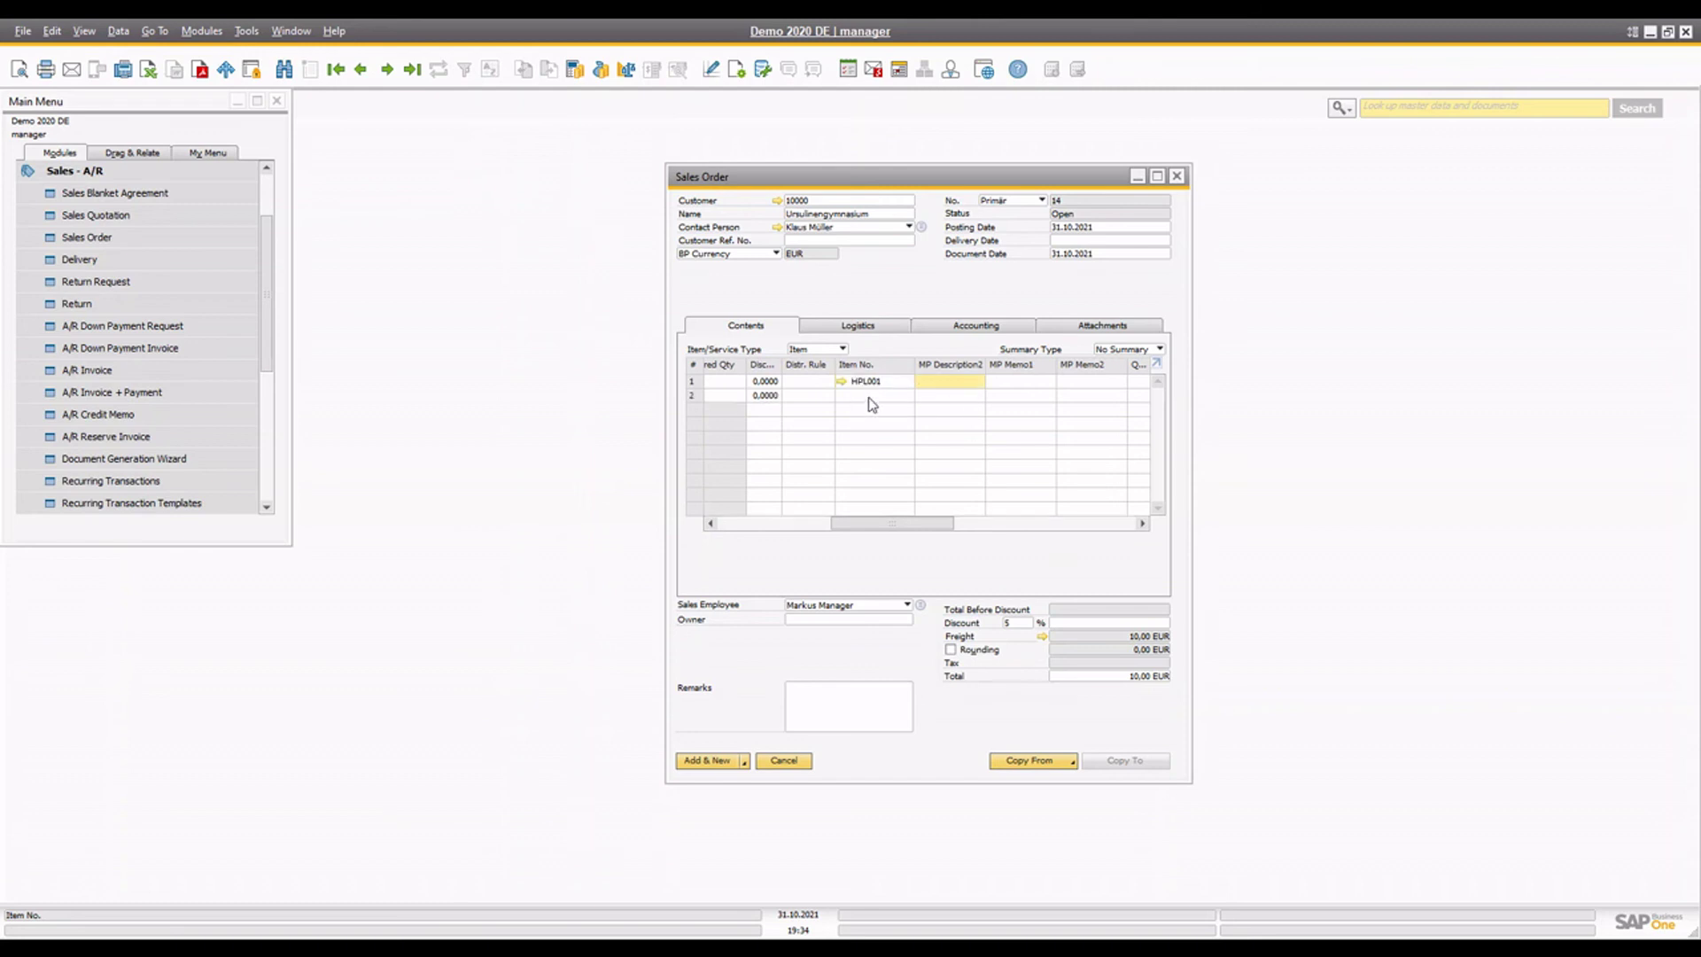
pyautogui.click(865, 396)
pyautogui.write('Tablet')
pyautogui.press('Tab')
# Step: Set the sales order quantities to 2 for HPL001 and 3 for Tablet
pyautogui.moveTo(913, 530); pyautogui.dragTo(1012, 530)
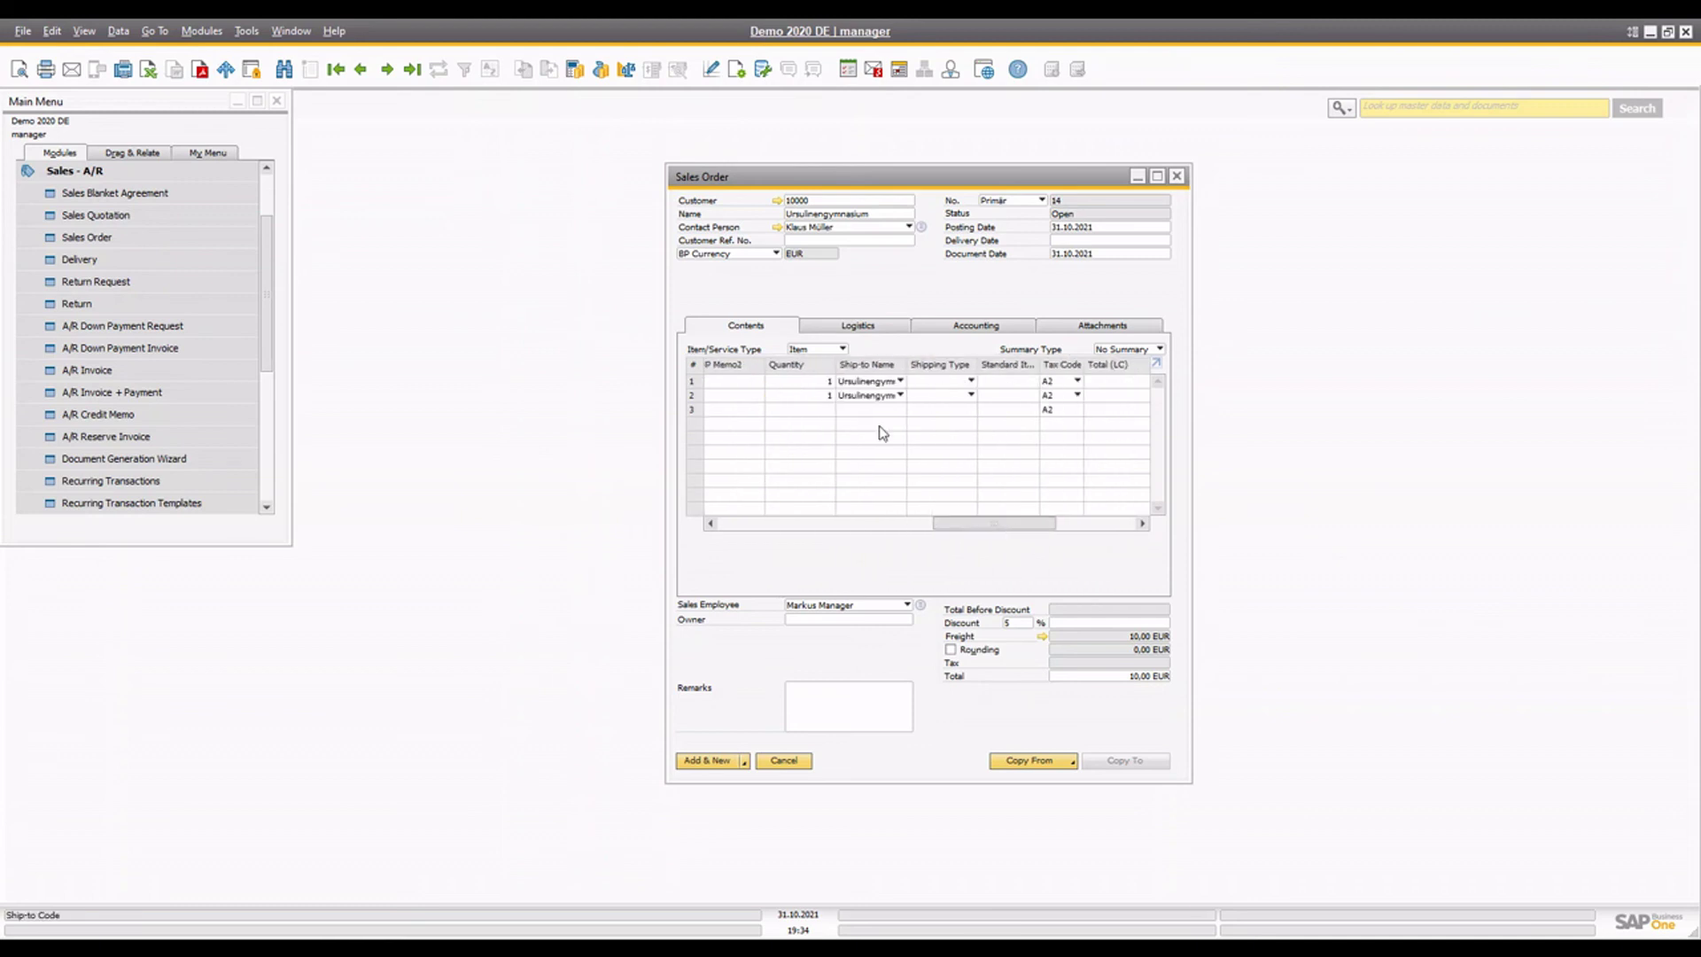
pyautogui.click(822, 383)
pyautogui.write('2')
pyautogui.click(831, 395)
pyautogui.write('3')
pyautogui.press('Tab')
# Step: Set the unit prices to 700 EUR for HPL001 and 15 EUR for Tablet
pyautogui.moveTo(1010, 528); pyautogui.dragTo(1079, 530)
pyautogui.click(975, 382)
pyautogui.click(1069, 383)
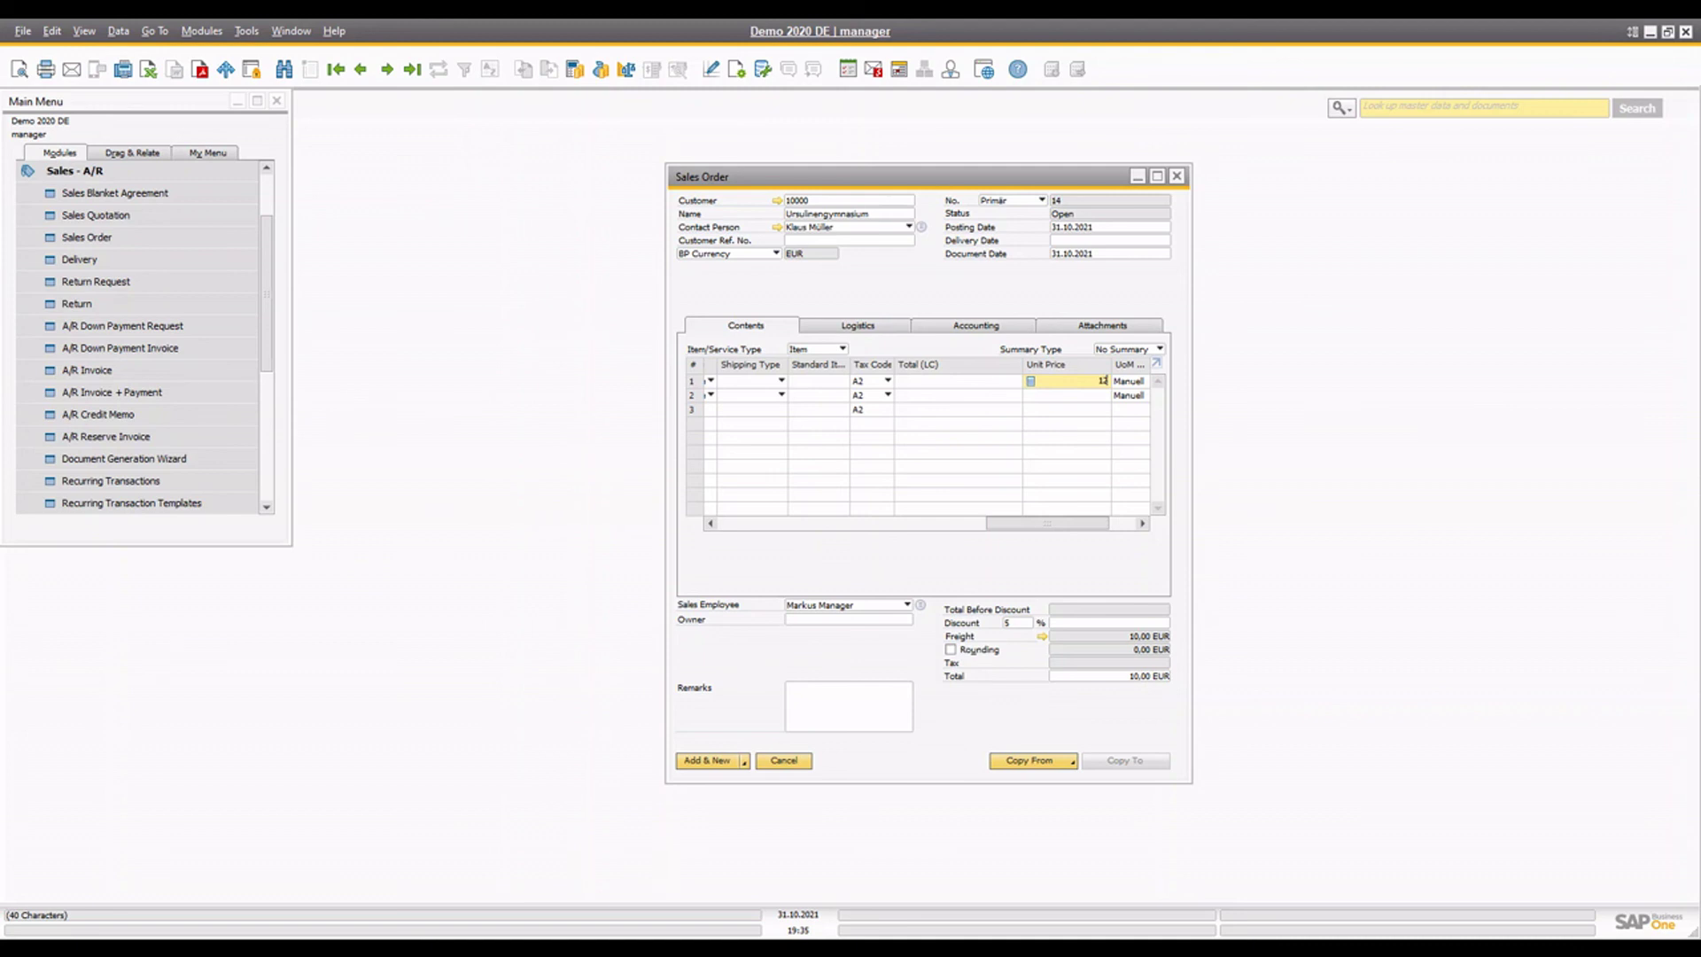
pyautogui.write('700')
pyautogui.press('Tab')
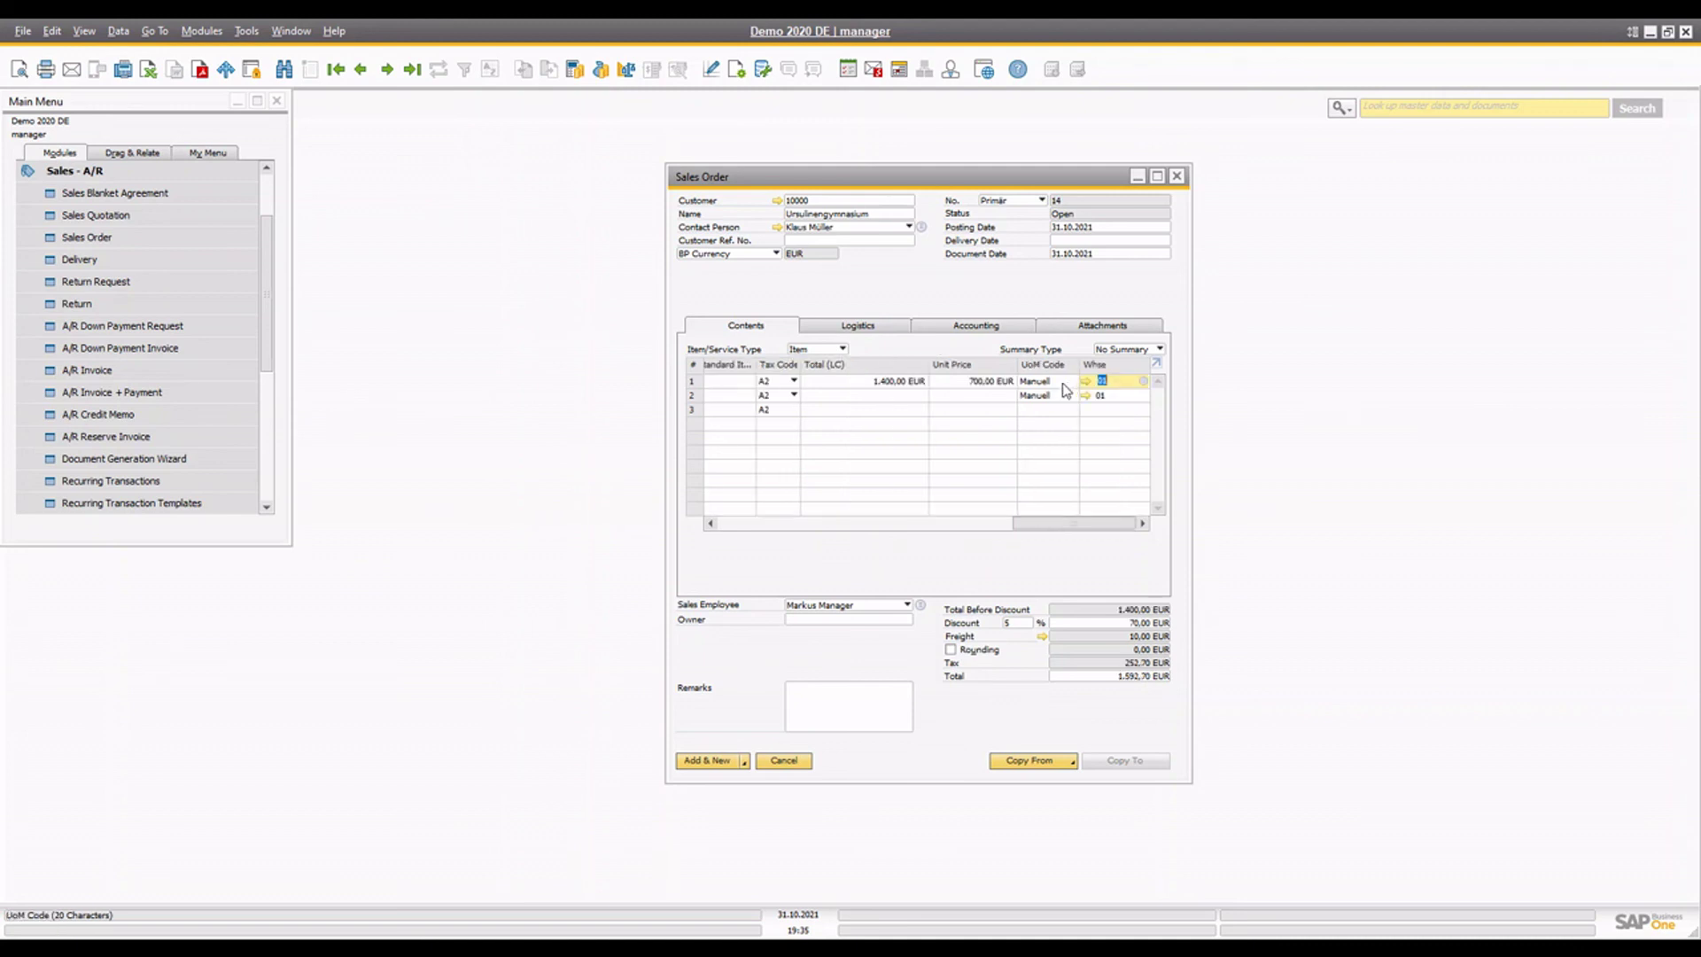
pyautogui.click(968, 396)
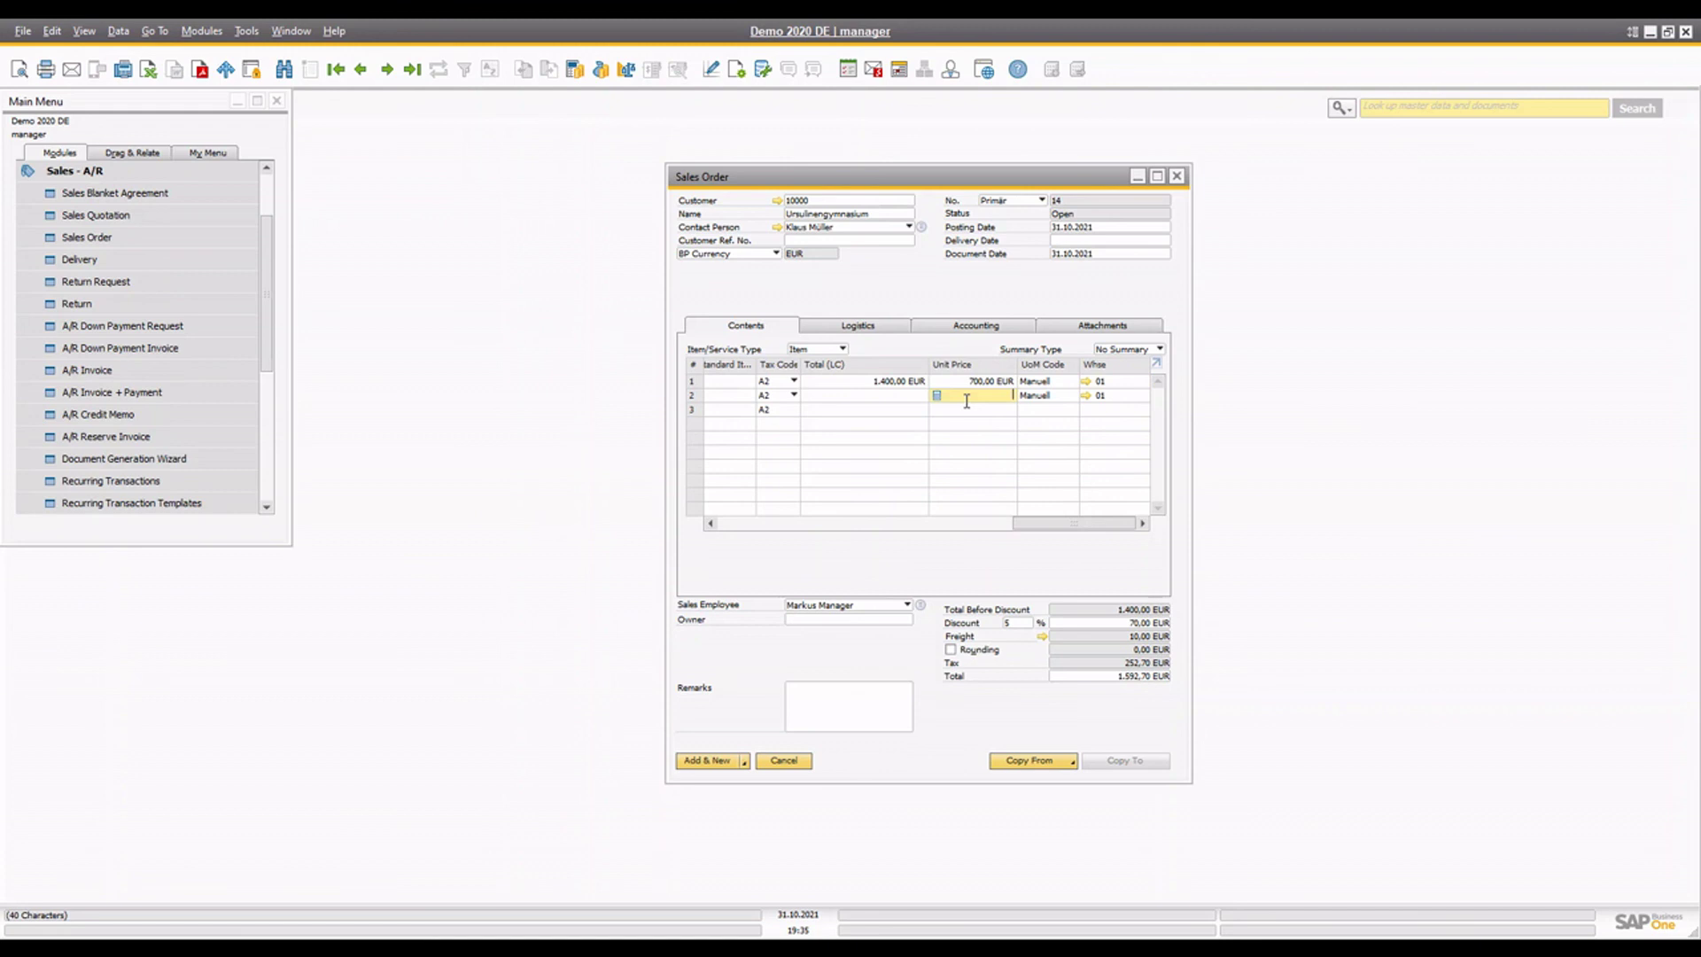
pyautogui.write('45,00 EUR')
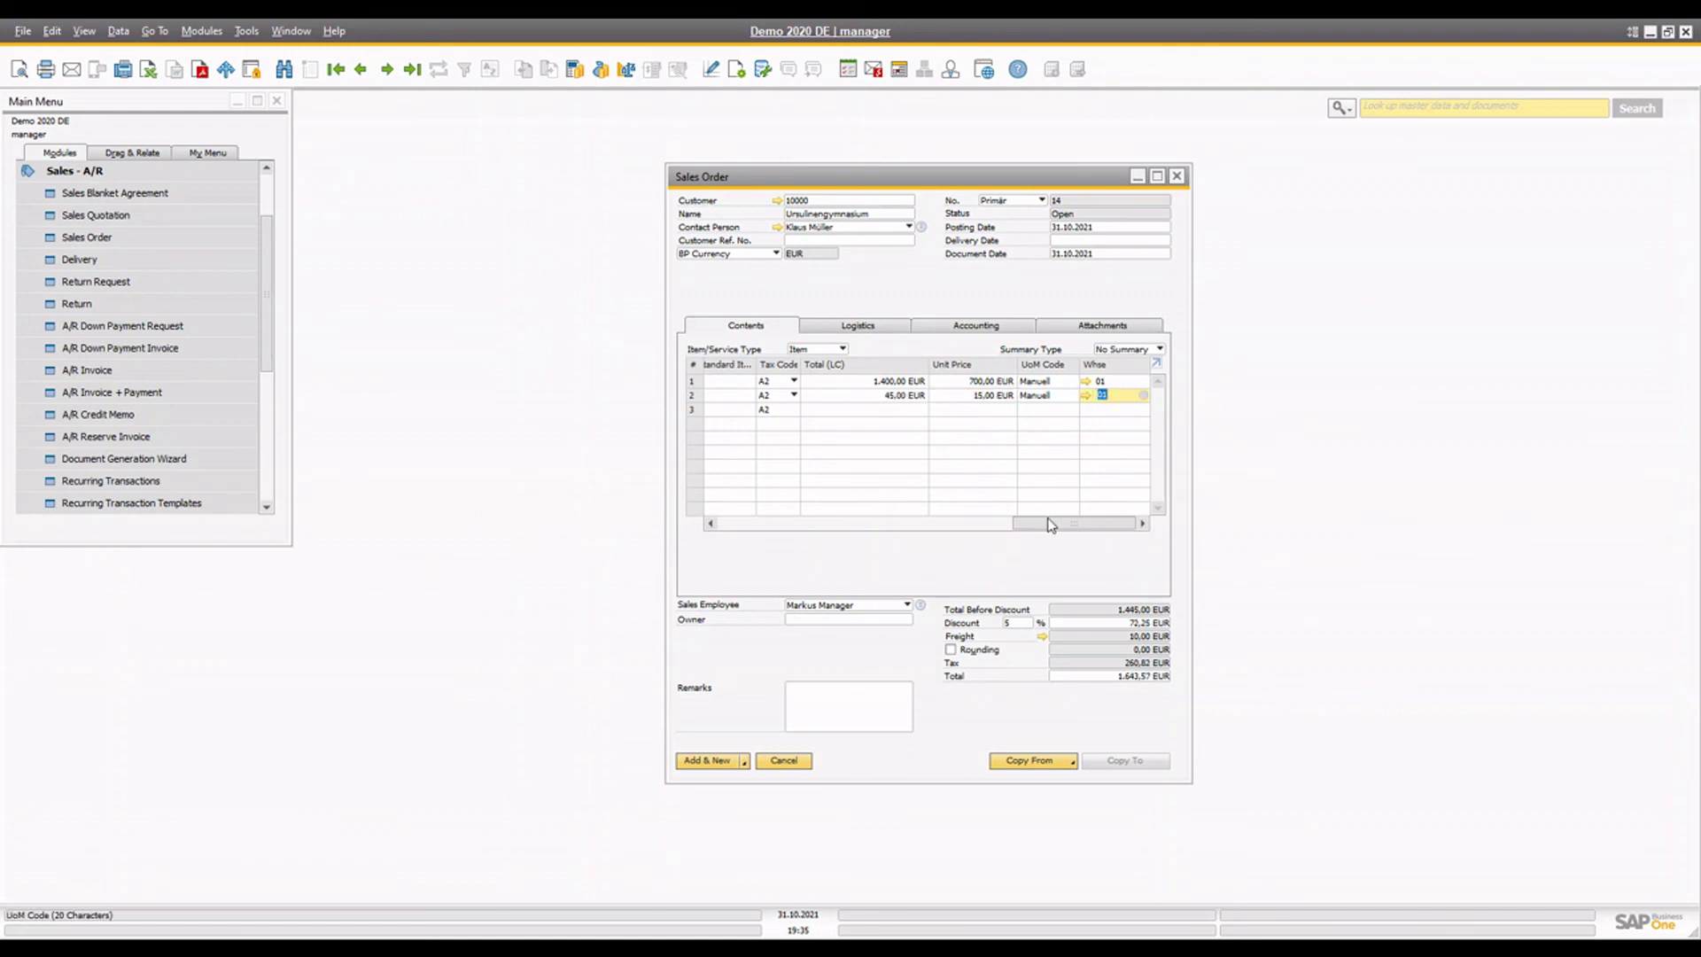
pyautogui.press('Tab')
# Step: Set the delivery date to 31.10.2021 and add the sales order
pyautogui.click(727, 762)
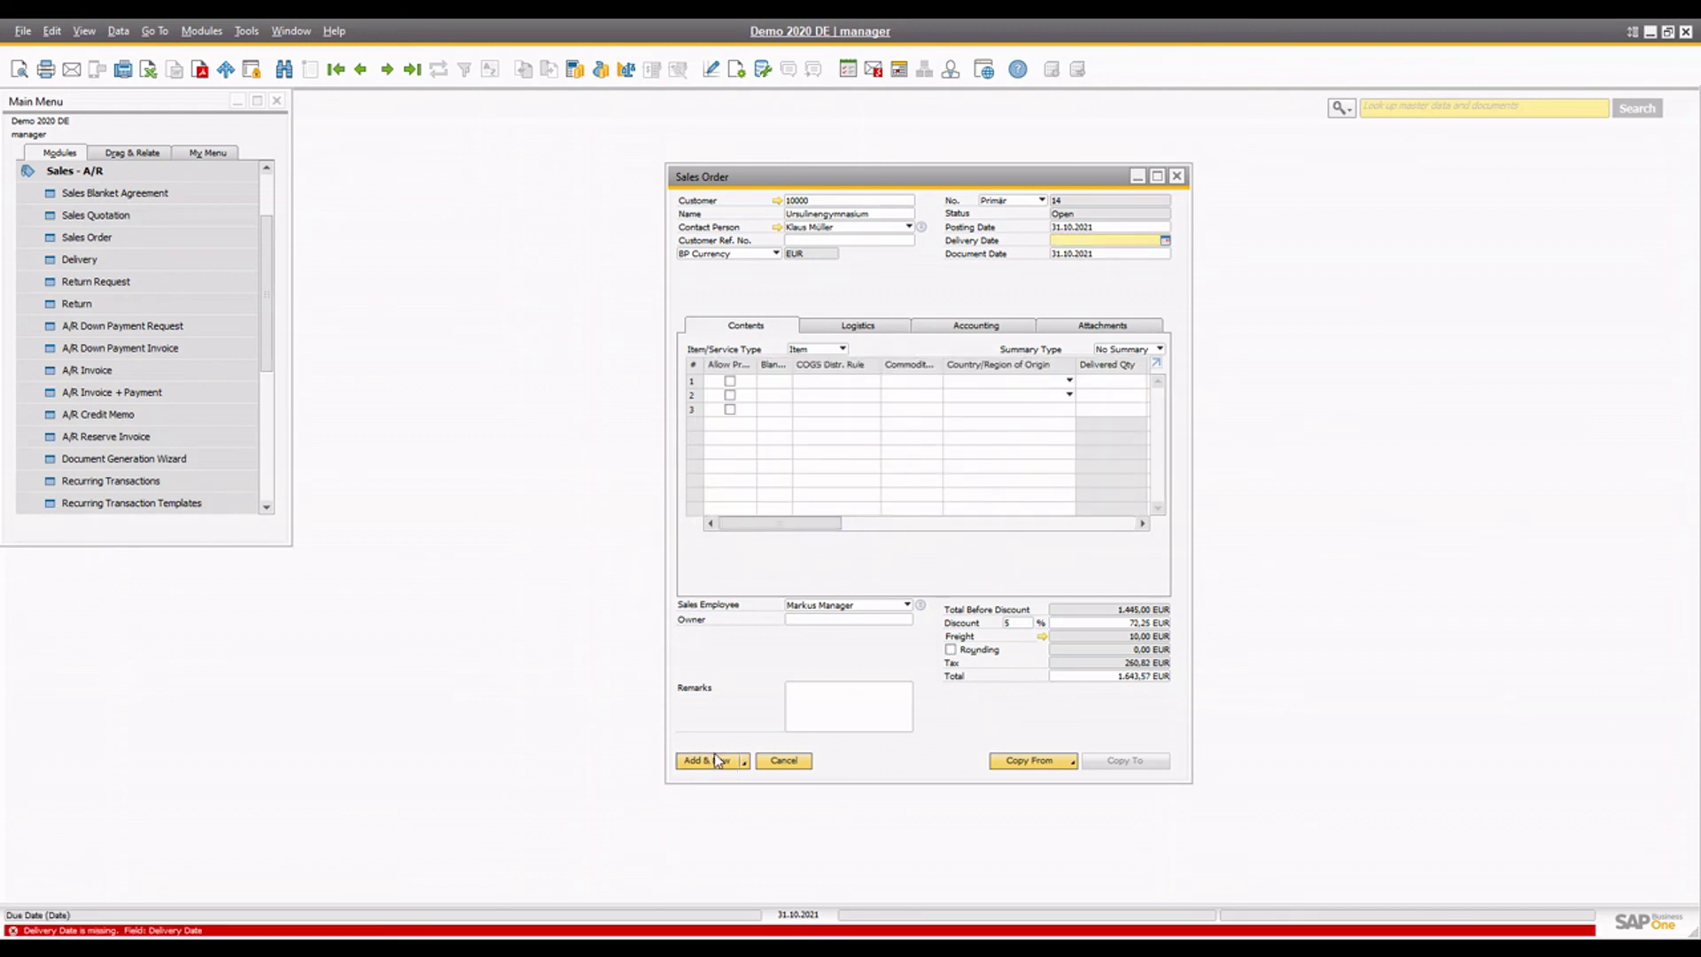
pyautogui.click(1165, 240)
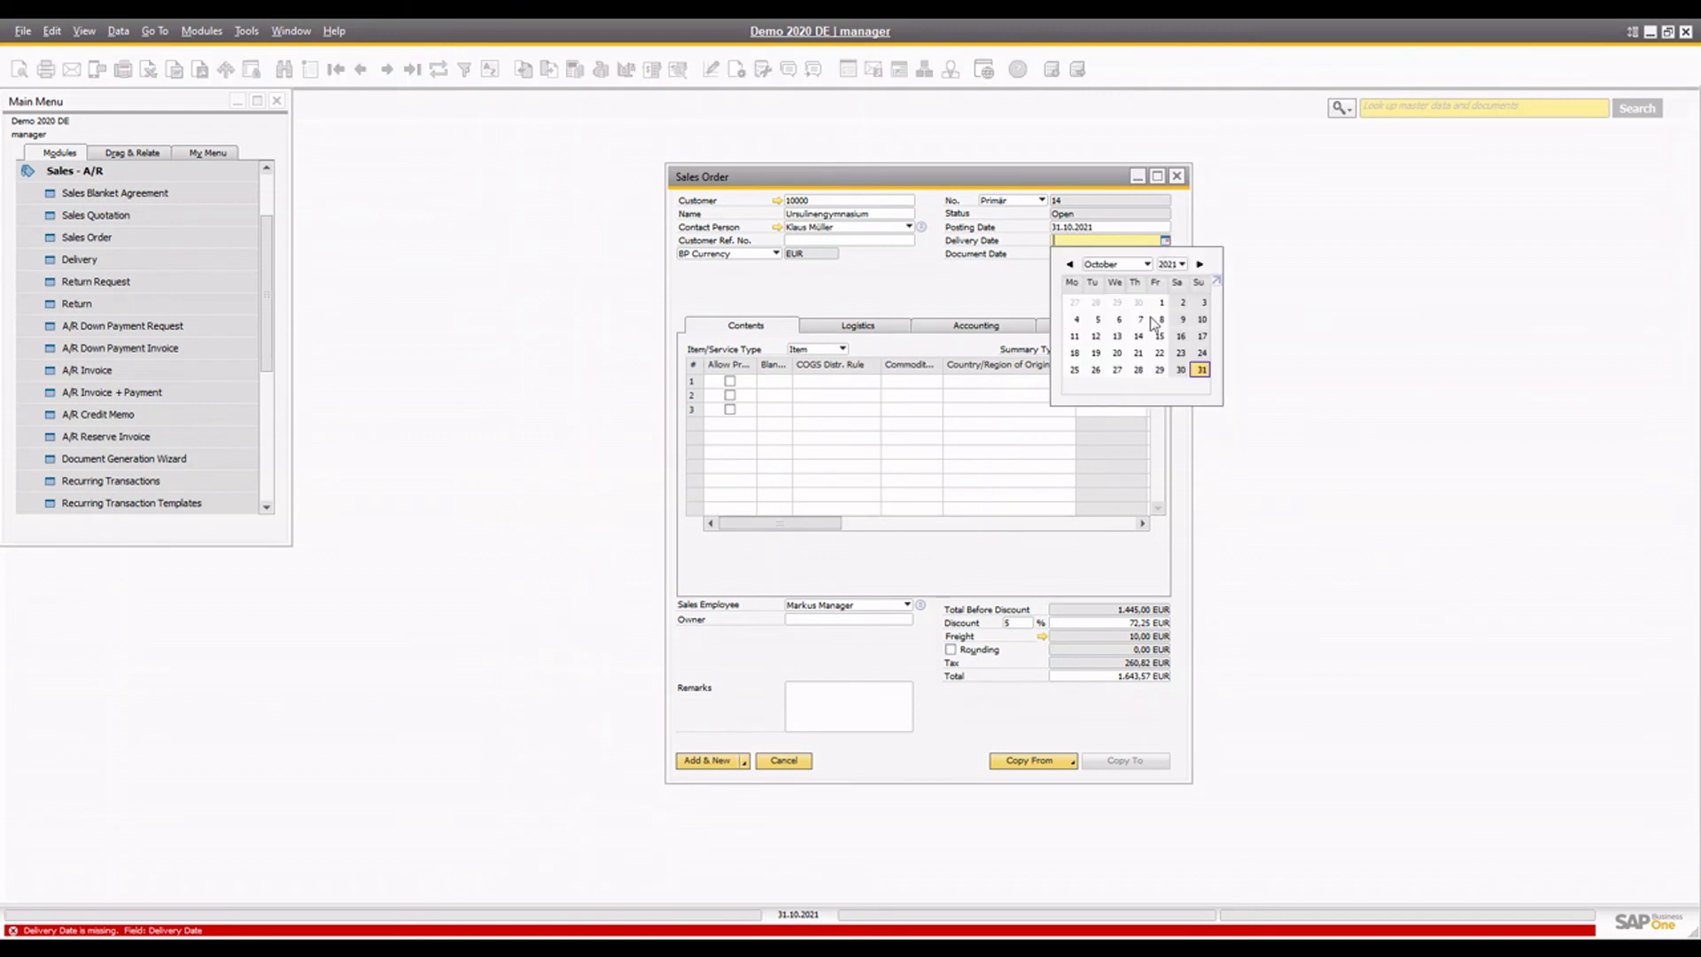
pyautogui.click(1201, 371)
pyautogui.click(716, 759)
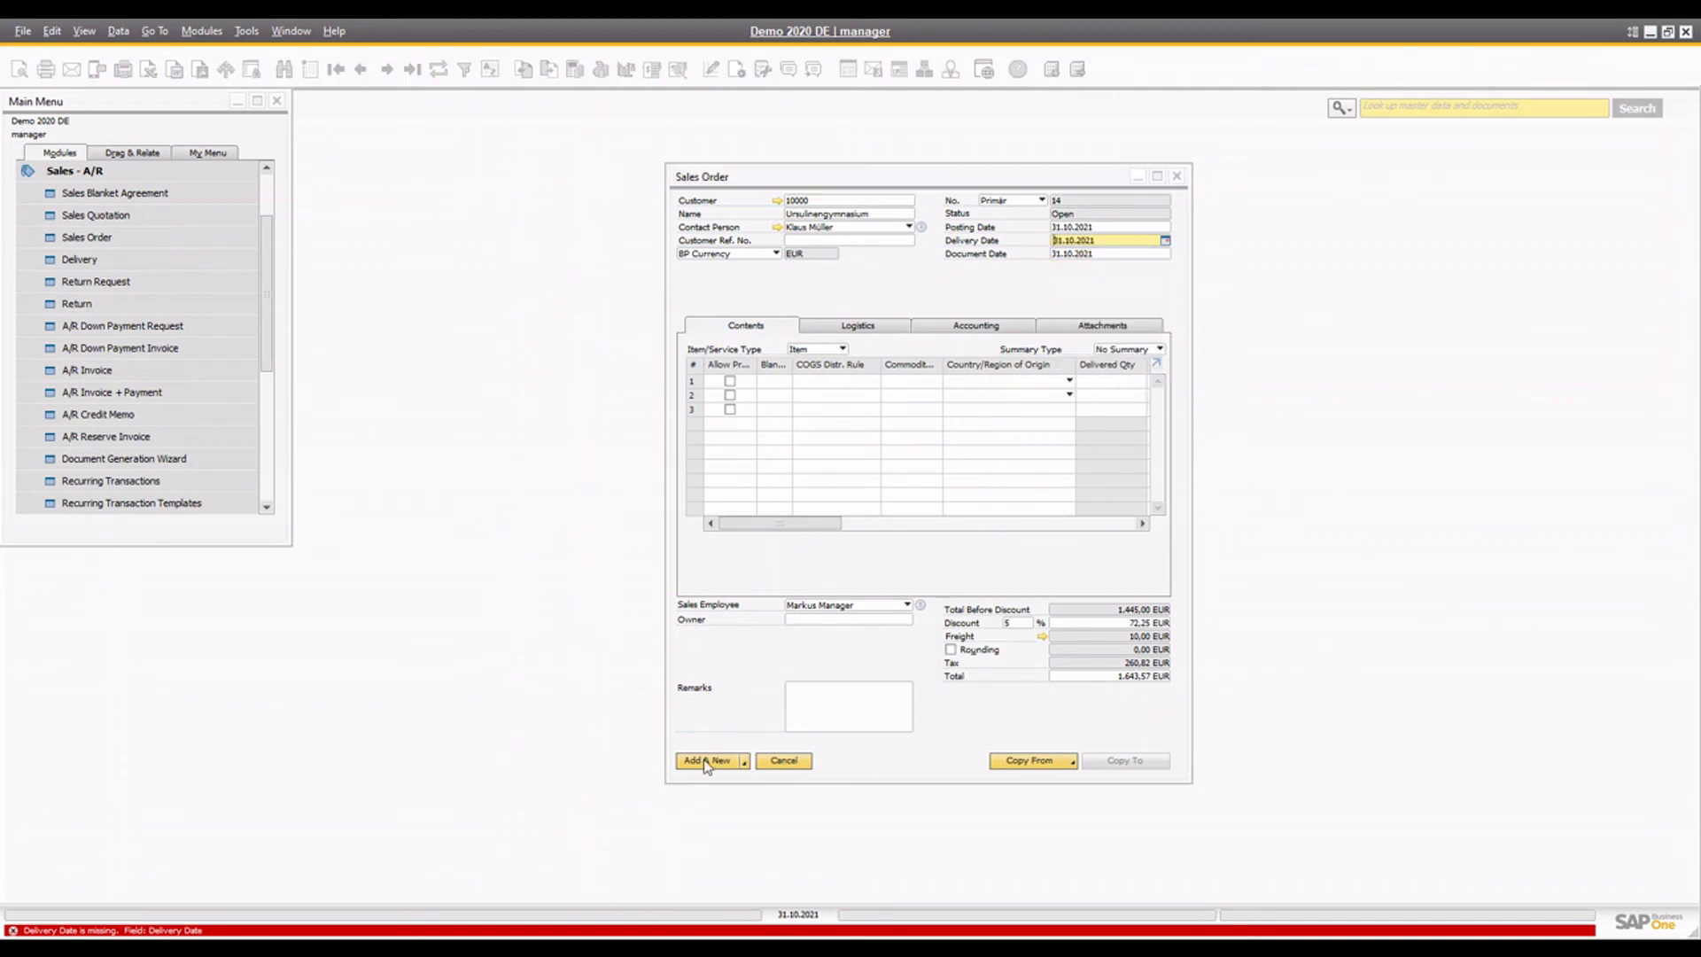
pyautogui.click(684, 538)
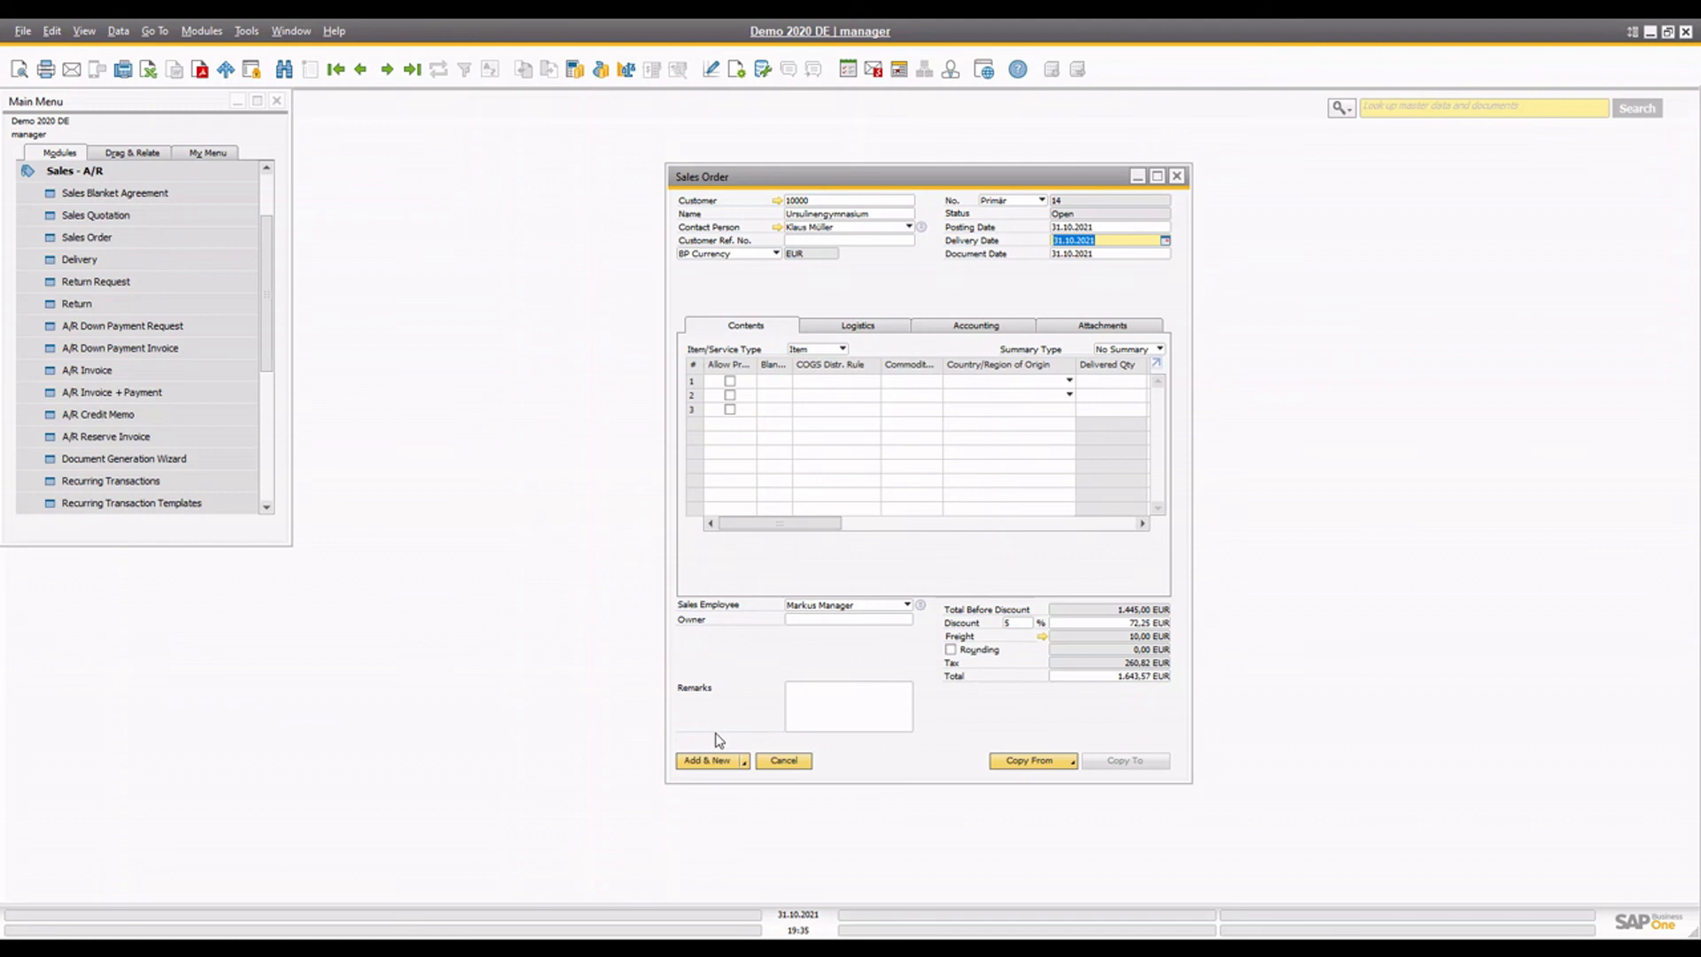
pyautogui.click(701, 767)
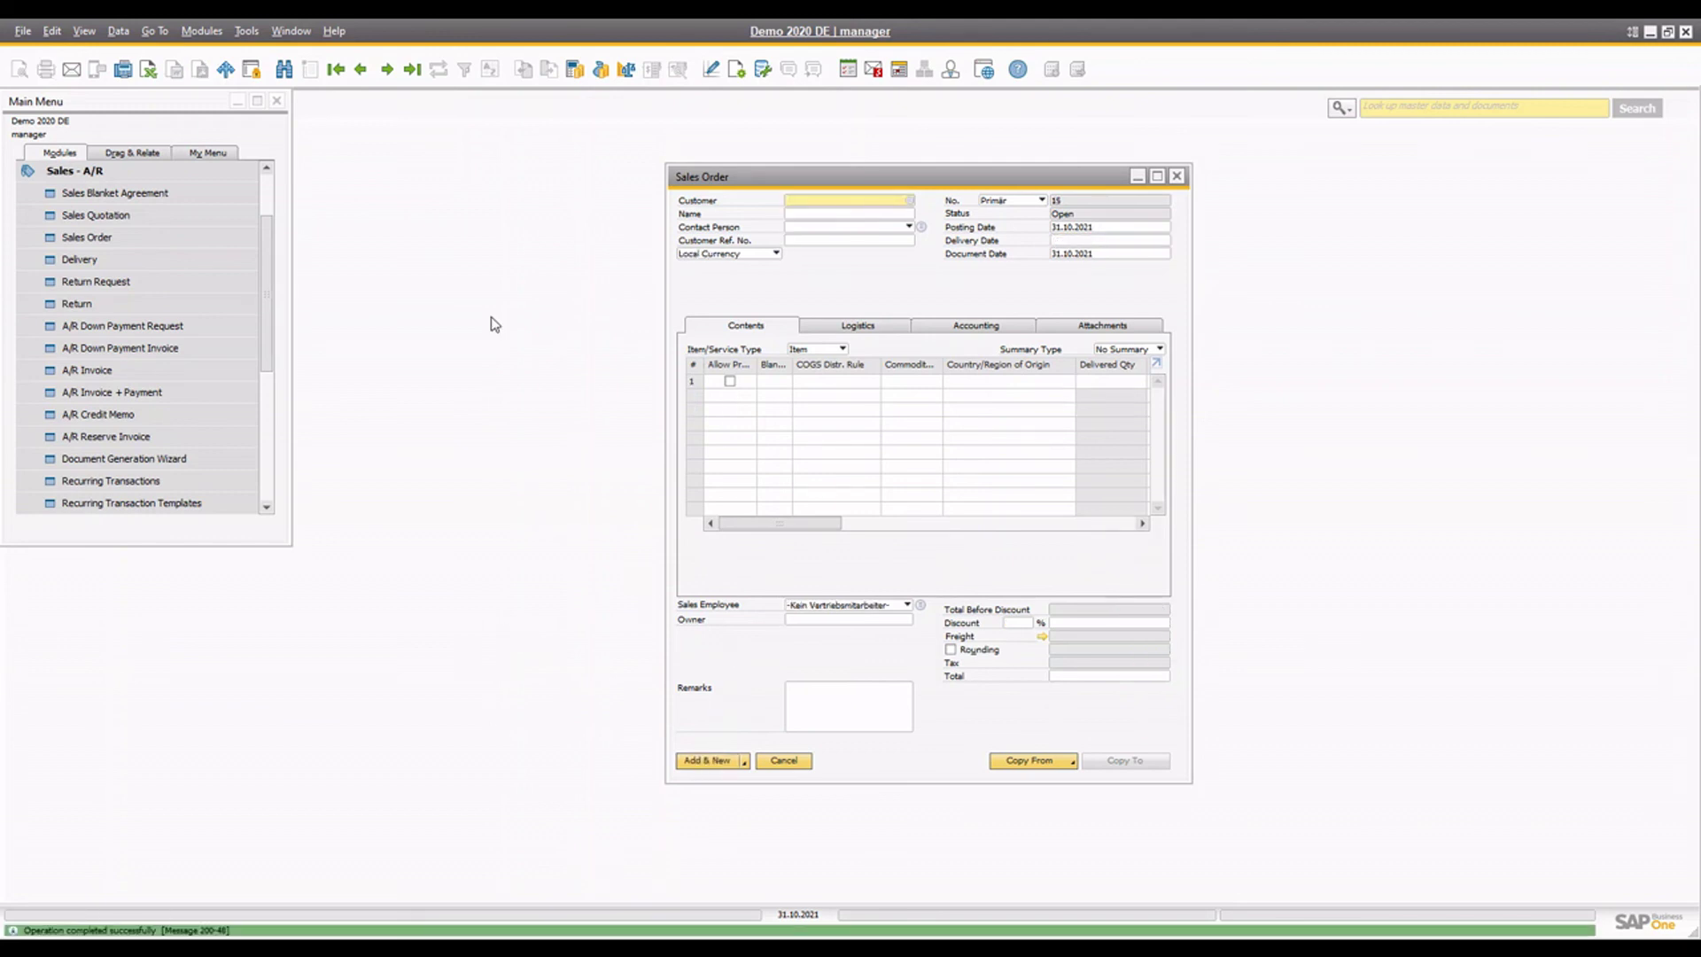
# Step: Bring up the last added sales order and copy it to a delivery
pyautogui.click(413, 70)
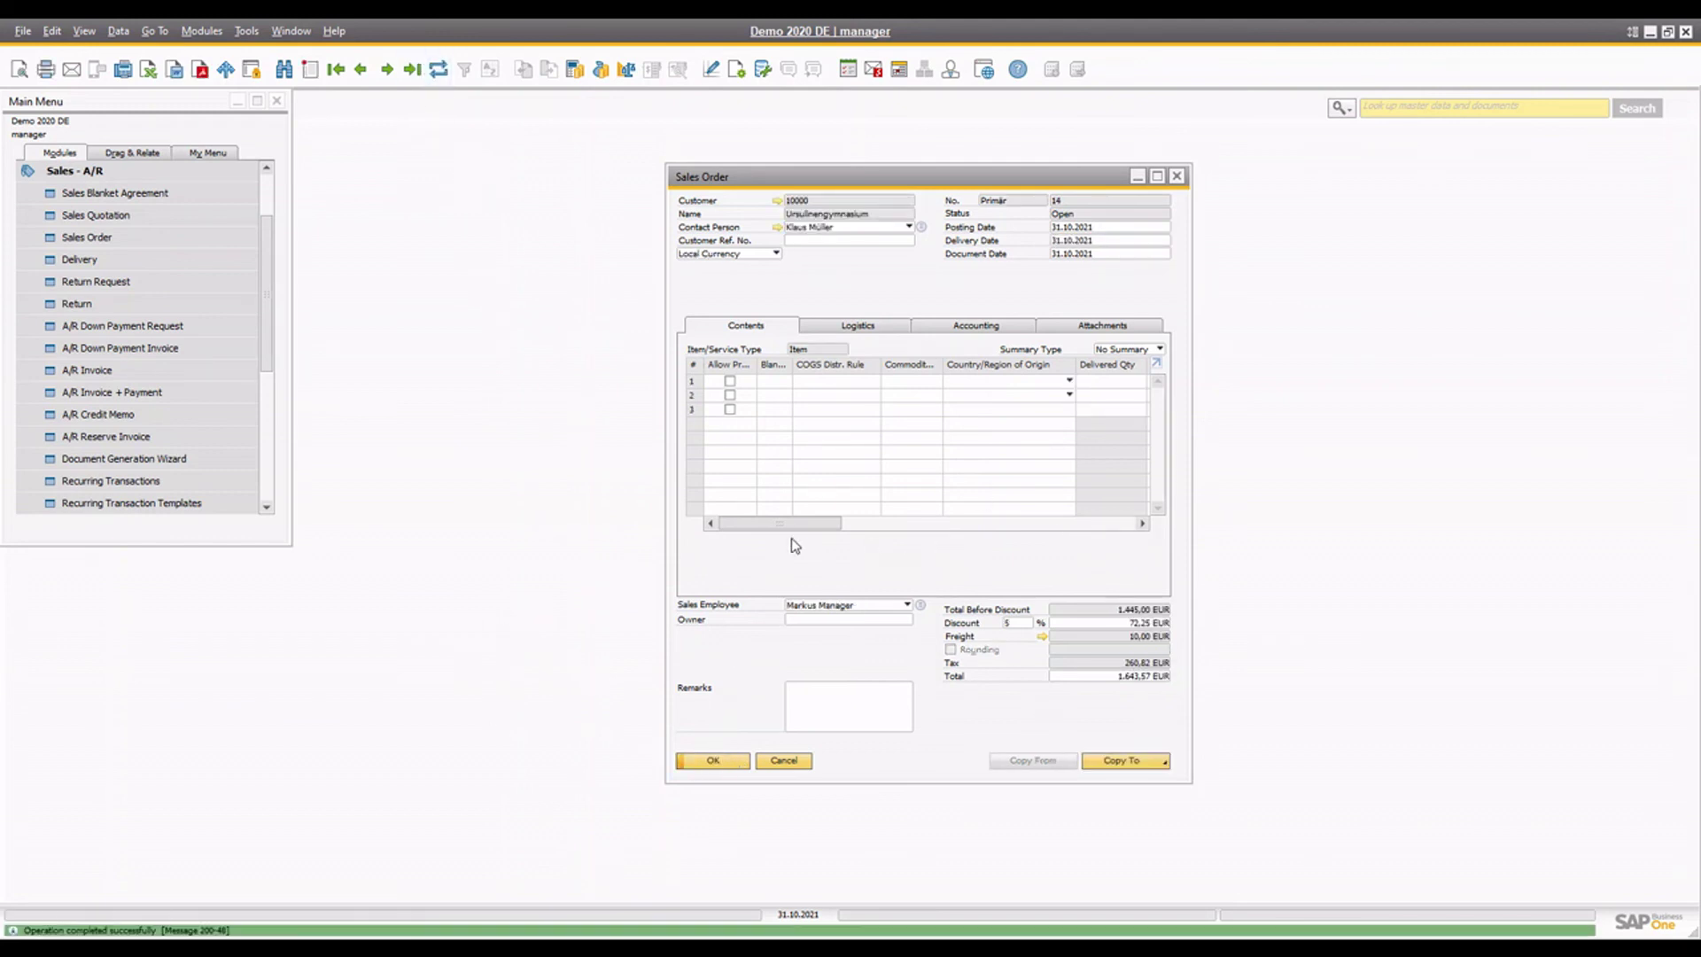
pyautogui.moveTo(794, 525)
pyautogui.mouseDown()
pyautogui.moveTo(1052, 532)
pyautogui.moveTo(779, 523)
pyautogui.moveTo(821, 527)
pyautogui.mouseUp()
pyautogui.click(1139, 760)
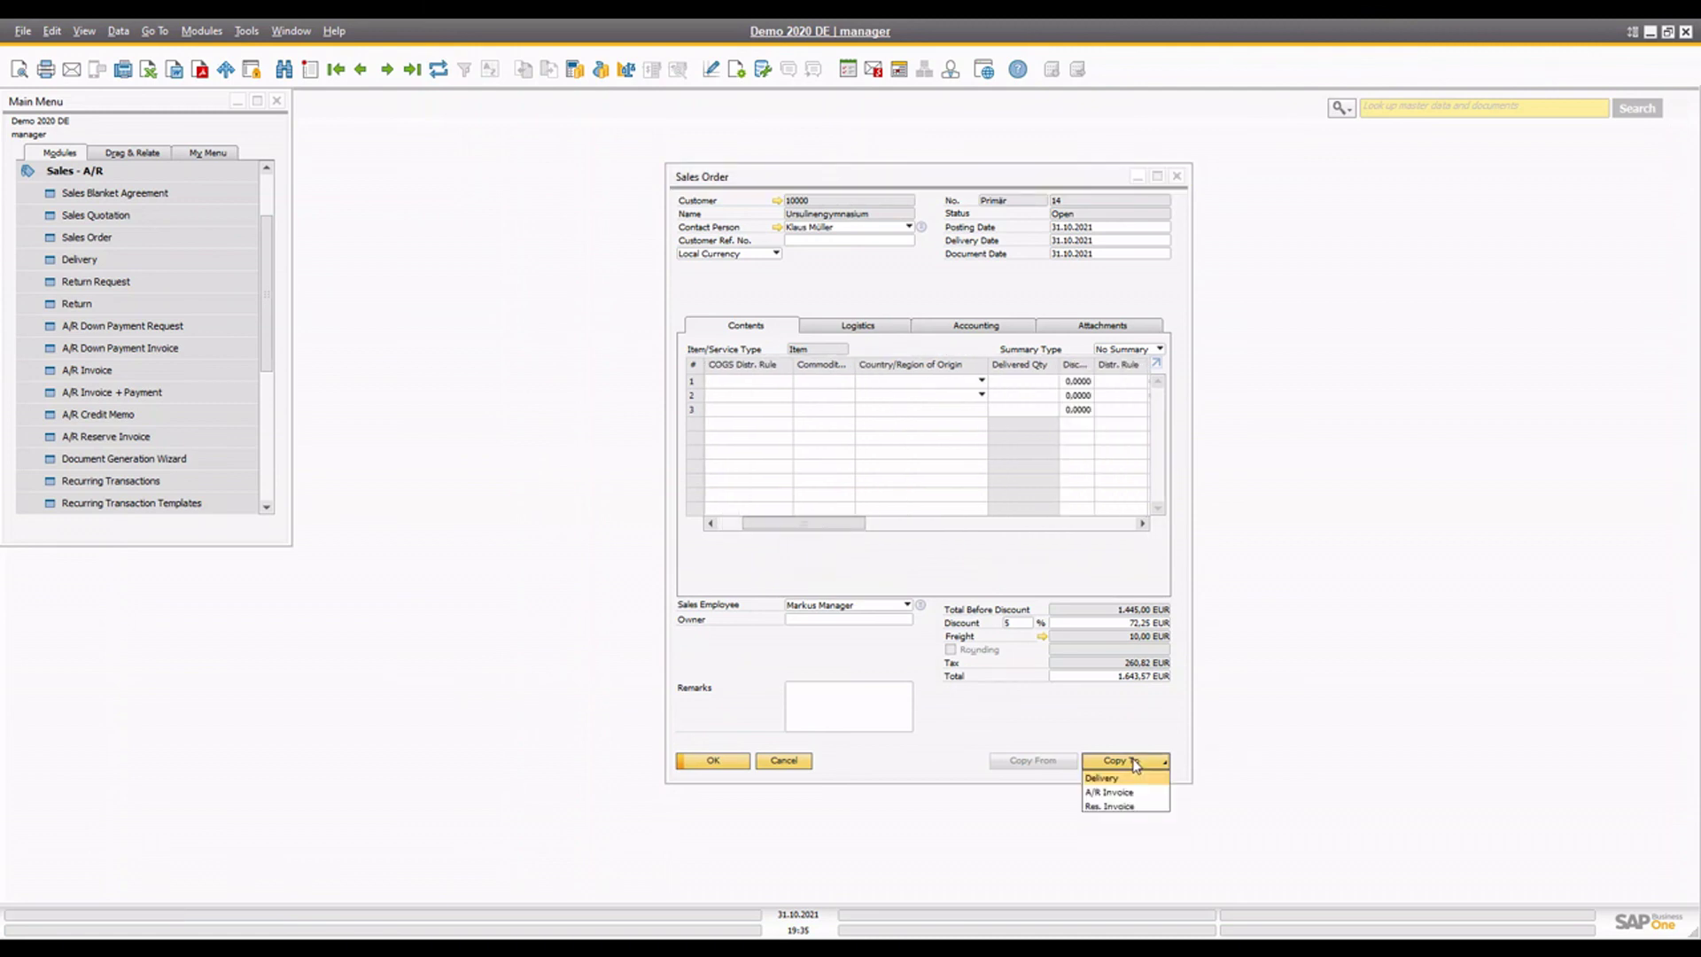
pyautogui.click(1107, 778)
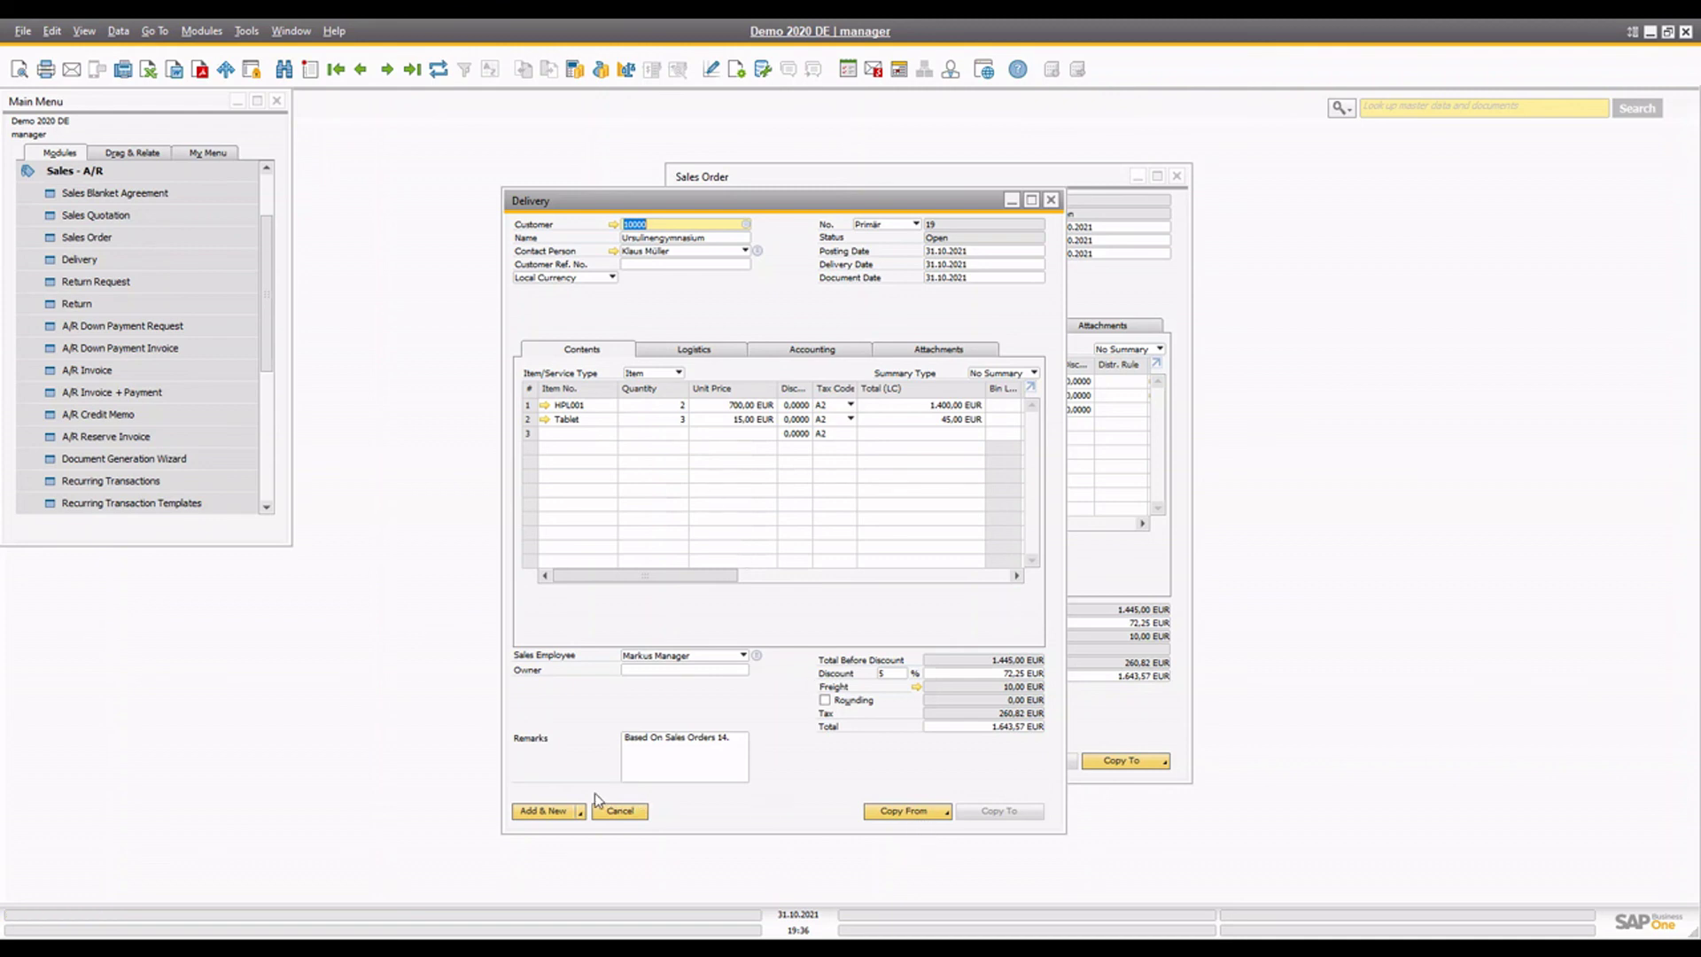
# Step: Start adding the delivery and automatically select serial numbers for the 2 HPL001 laptops
pyautogui.click(551, 812)
pyautogui.click(670, 506)
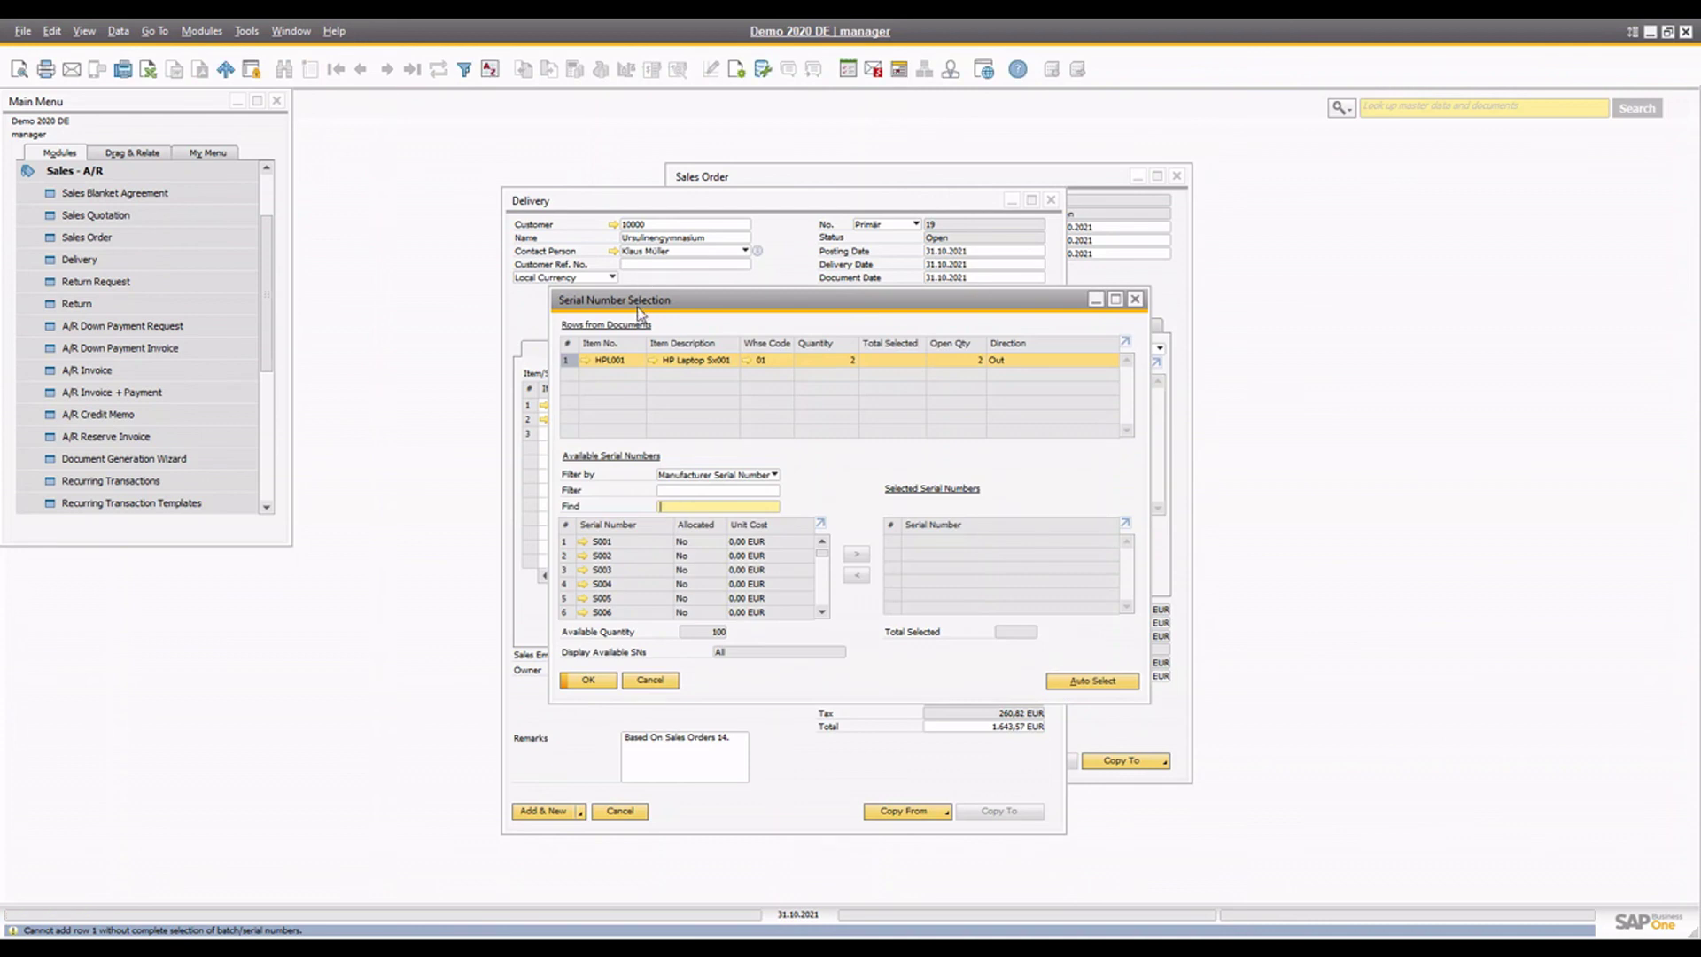
pyautogui.click(567, 555)
pyautogui.click(567, 585)
pyautogui.click(567, 612)
pyautogui.click(1092, 681)
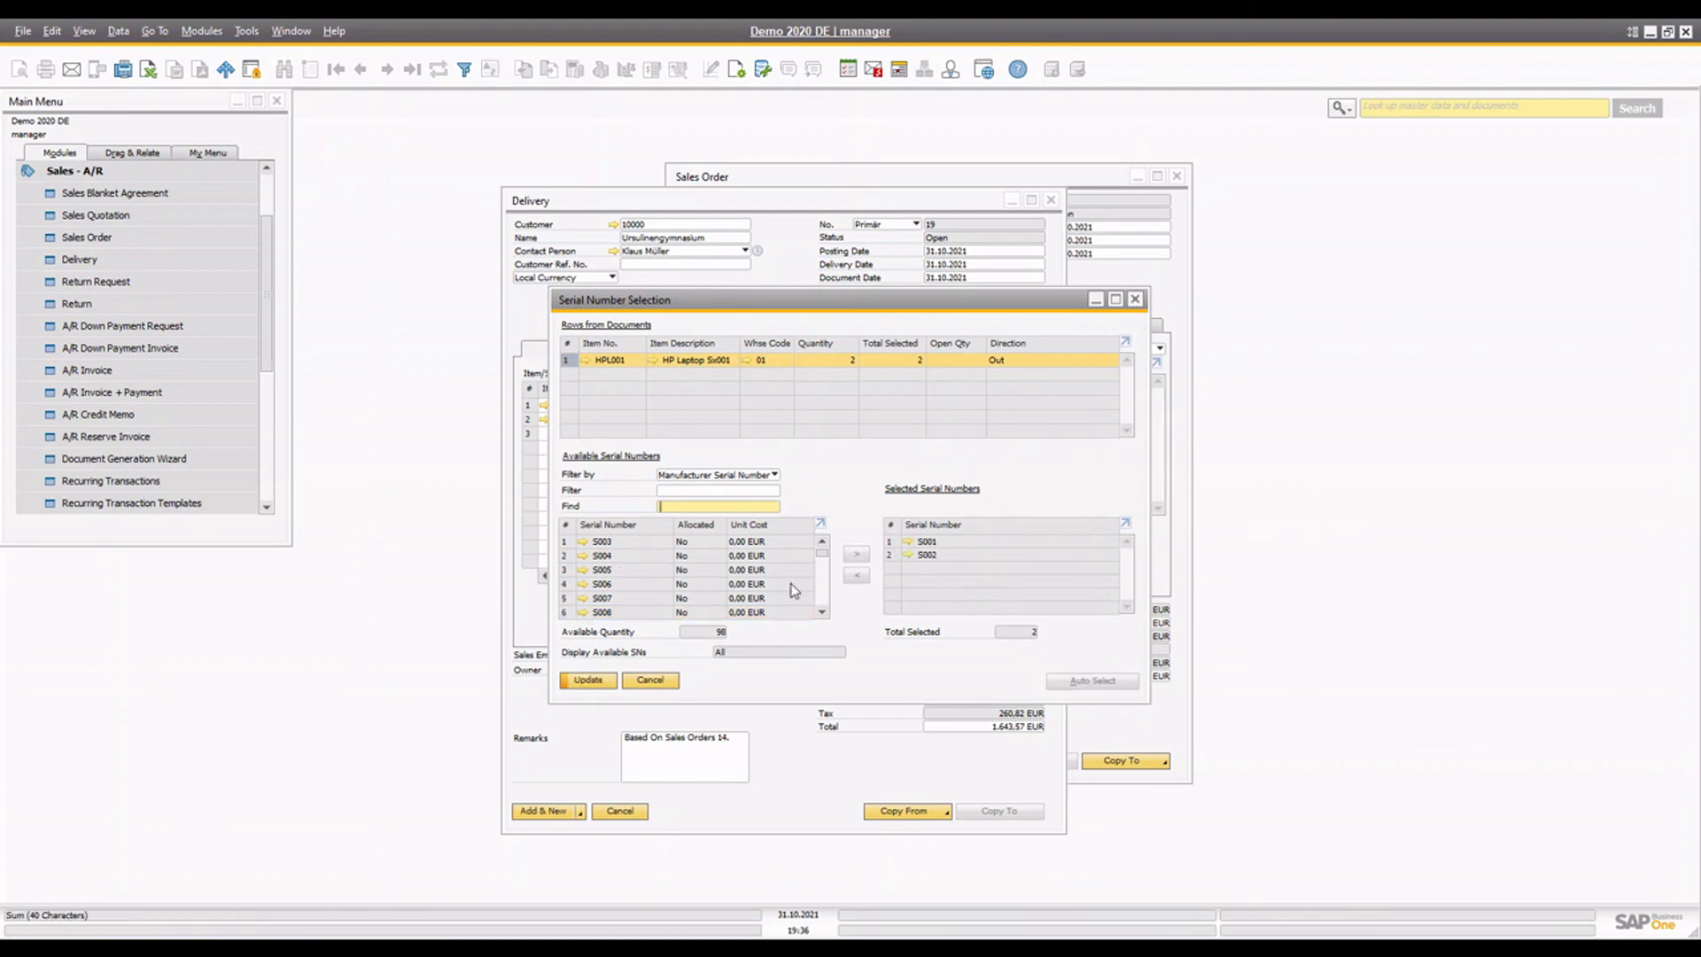
pyautogui.click(574, 678)
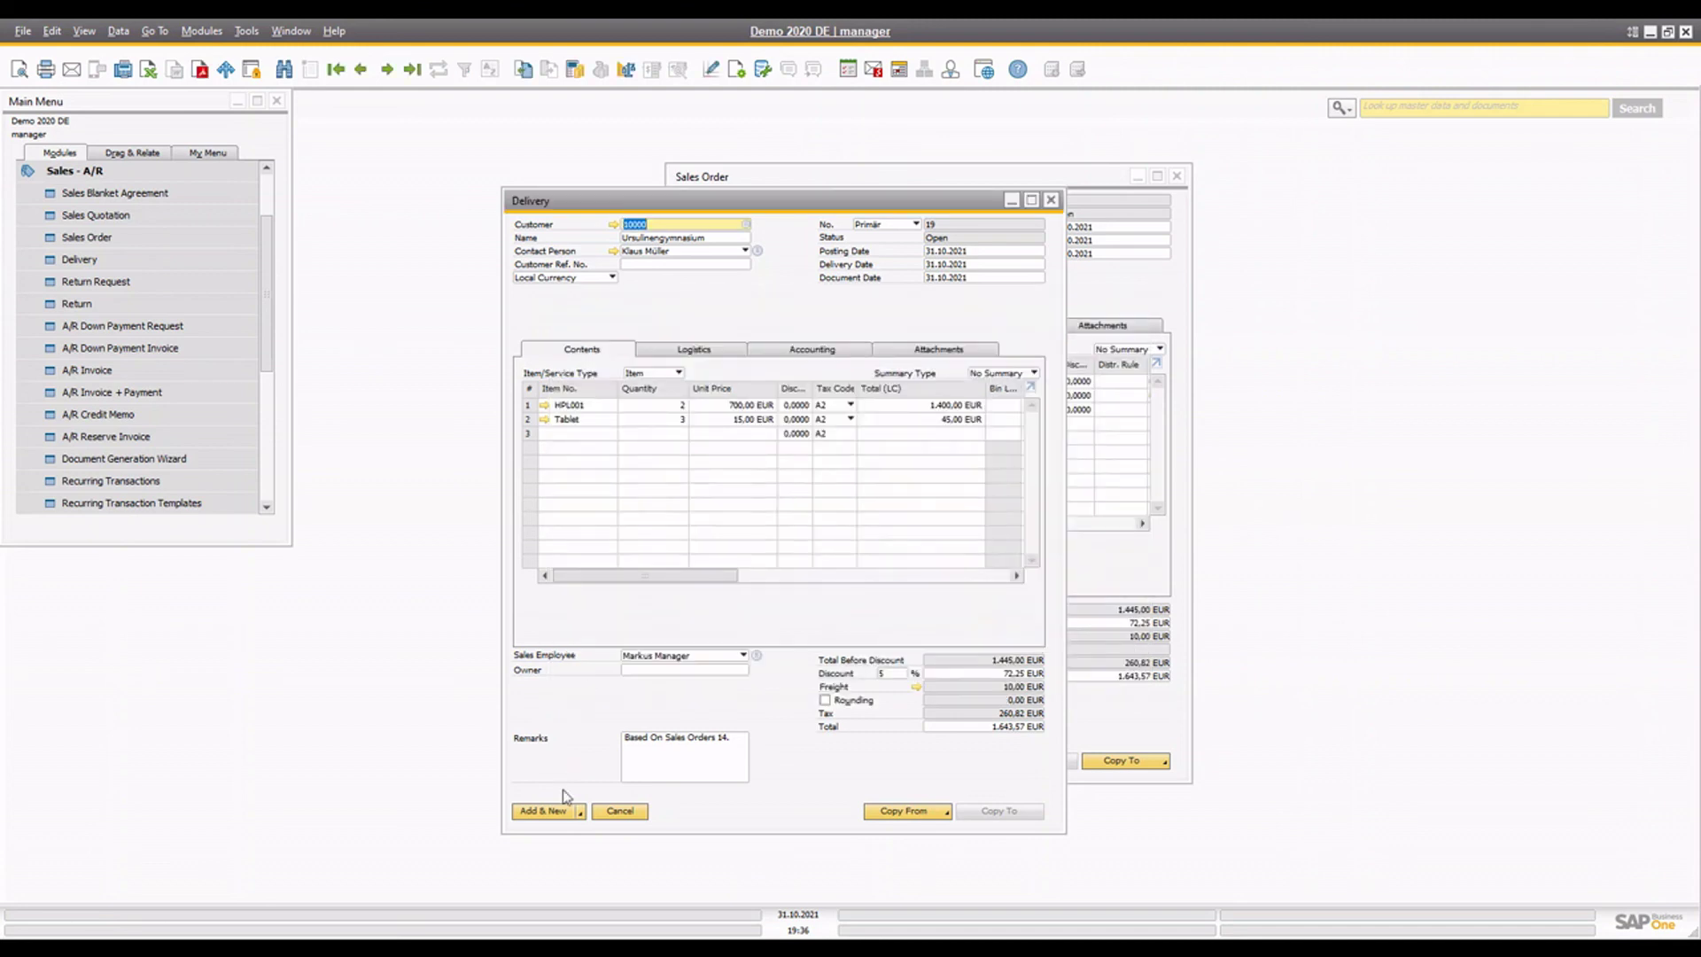
# Step: Add the delivery again to bring up the batch number selection for the Tablet row
pyautogui.click(558, 810)
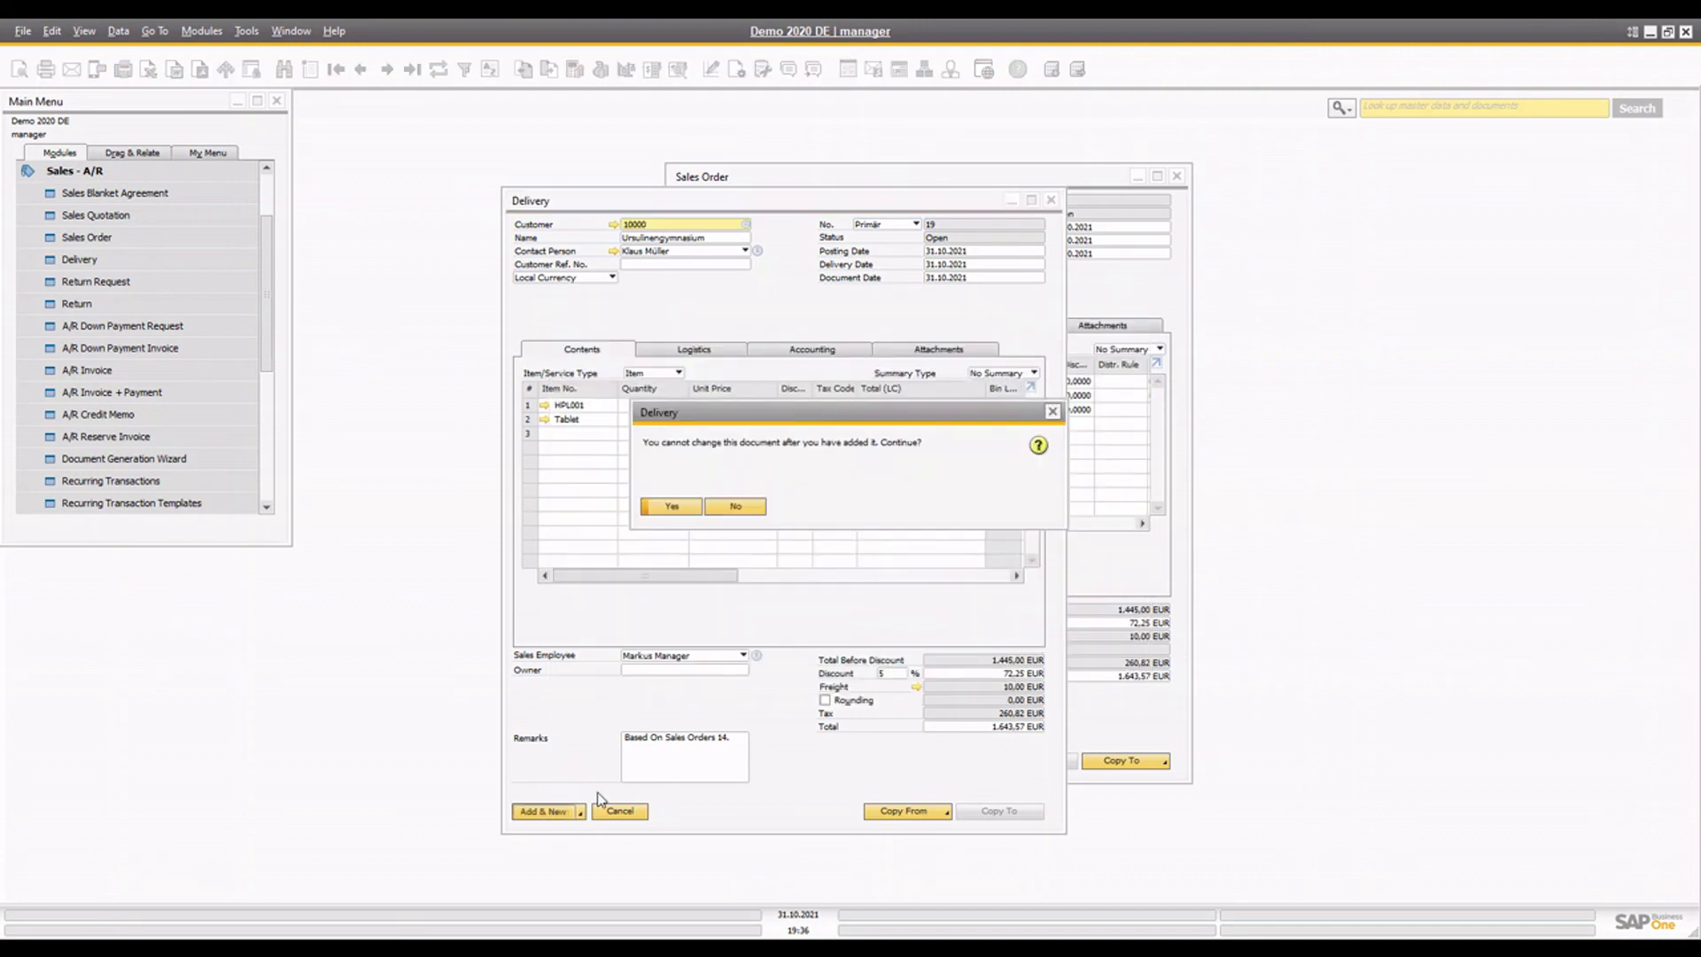
pyautogui.click(673, 507)
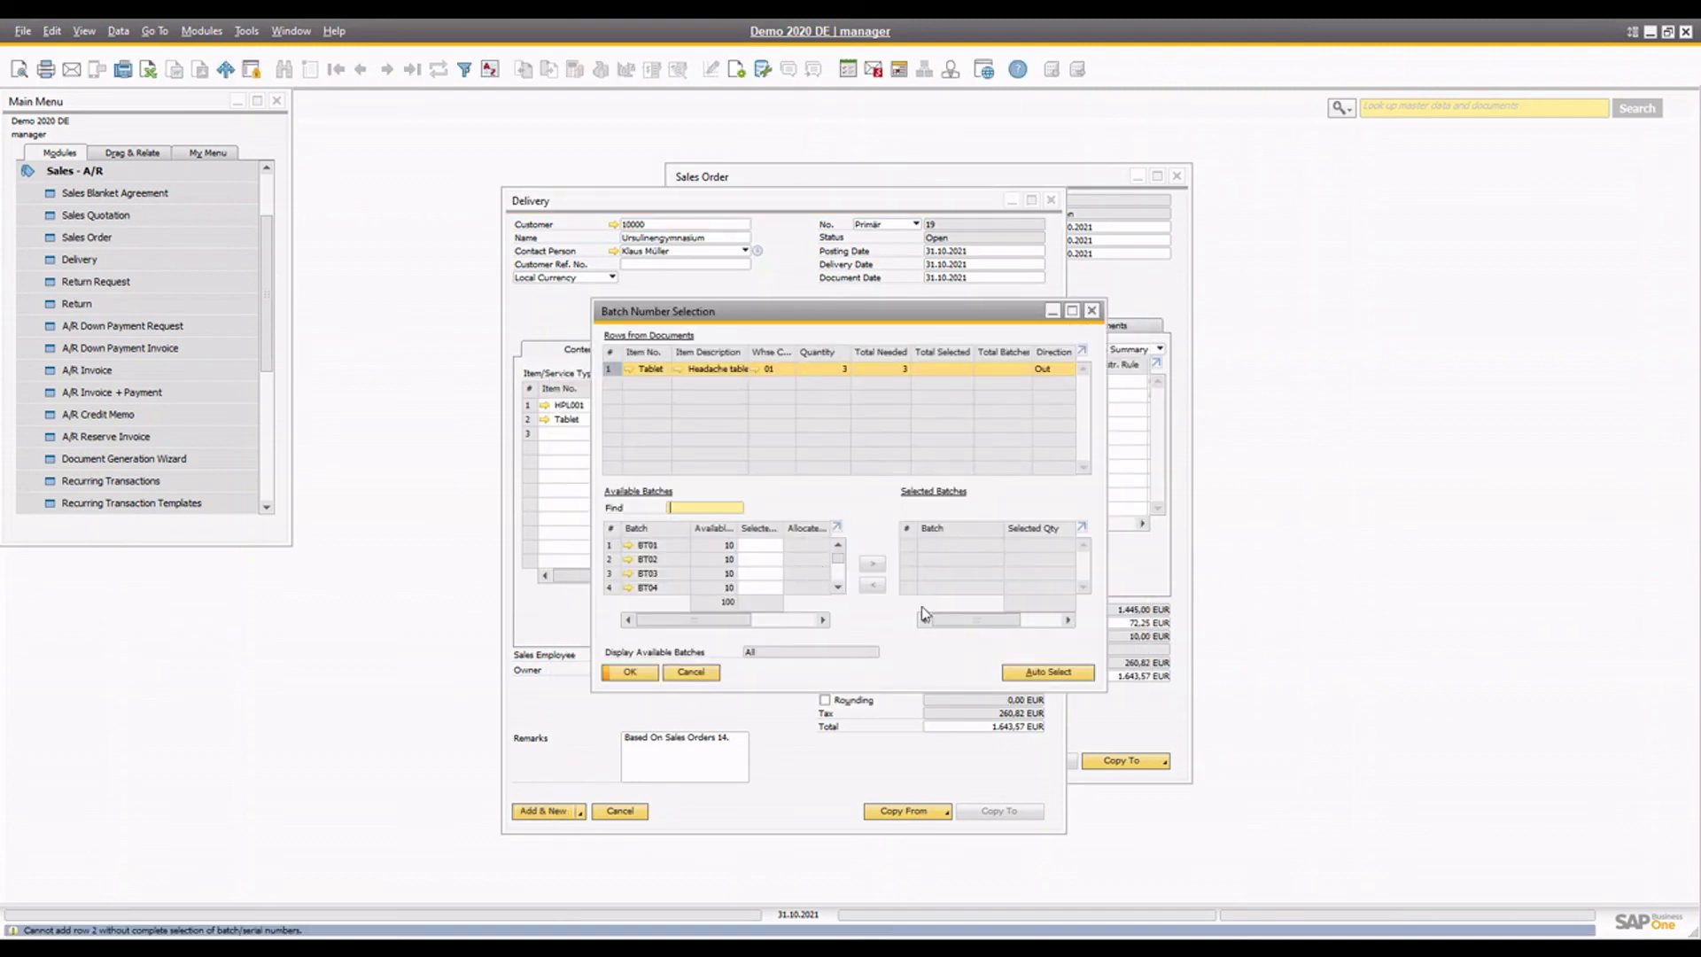
# Step: Try allocating 3 units from batch BT02 to the Tablet row, and remove the allocation again
pyautogui.click(761, 573)
pyautogui.scroll(-1, 764, 592)
pyautogui.scroll(1, 764, 592)
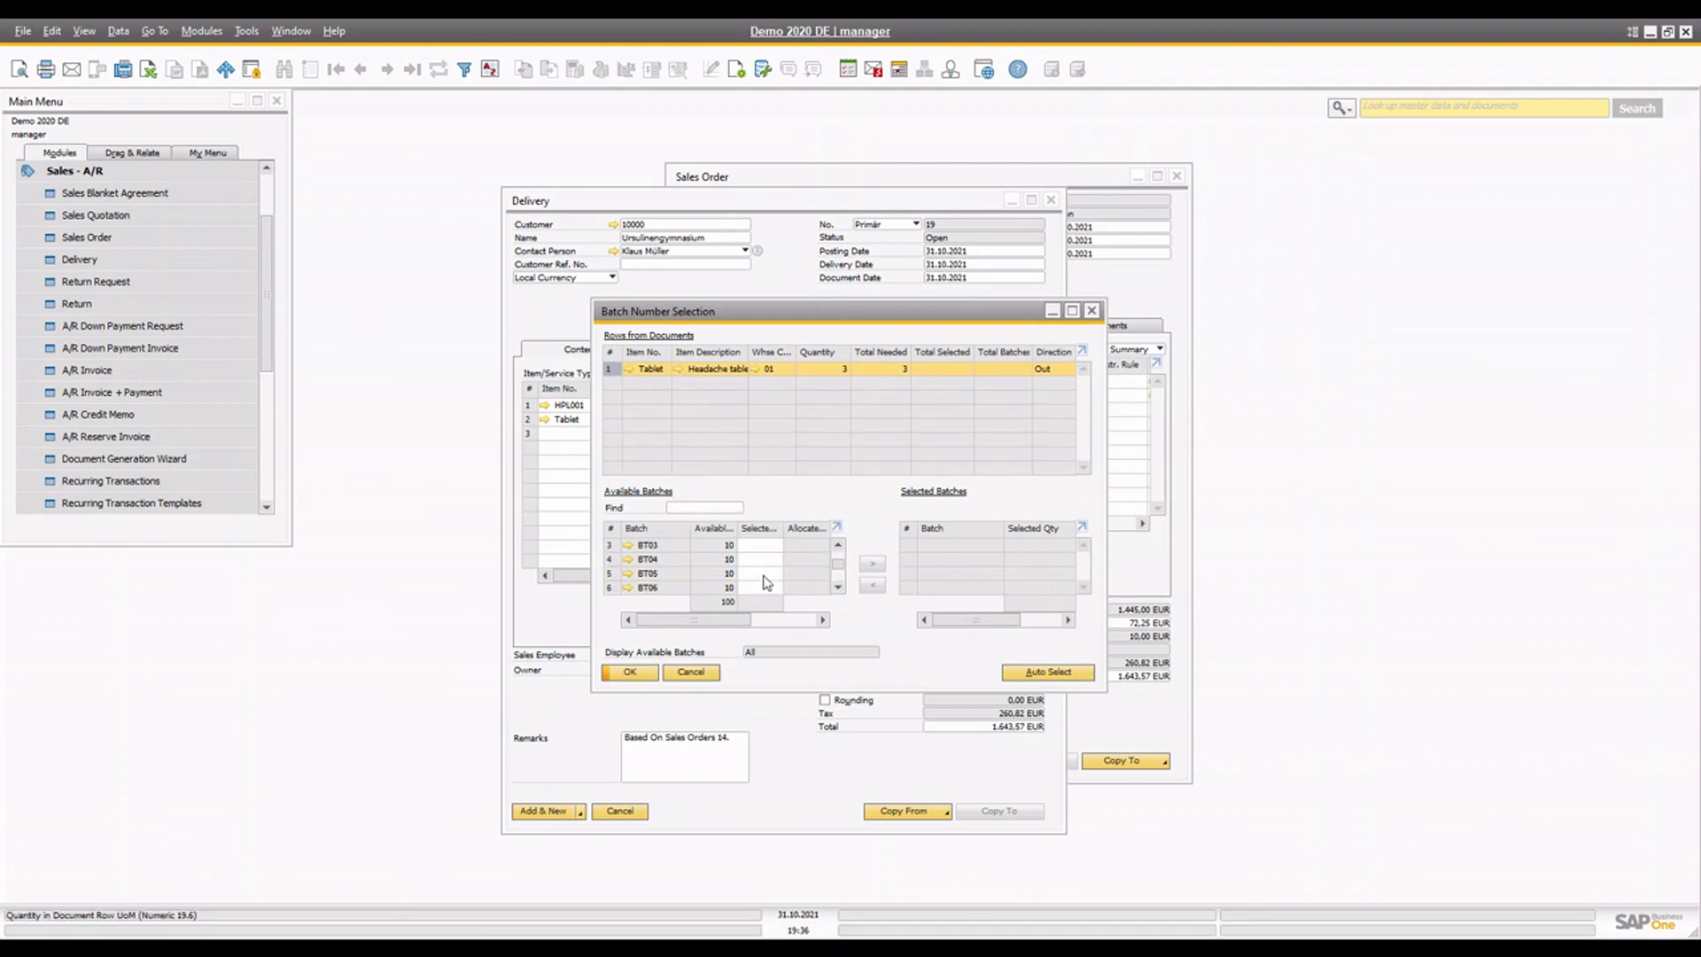
pyautogui.click(763, 560)
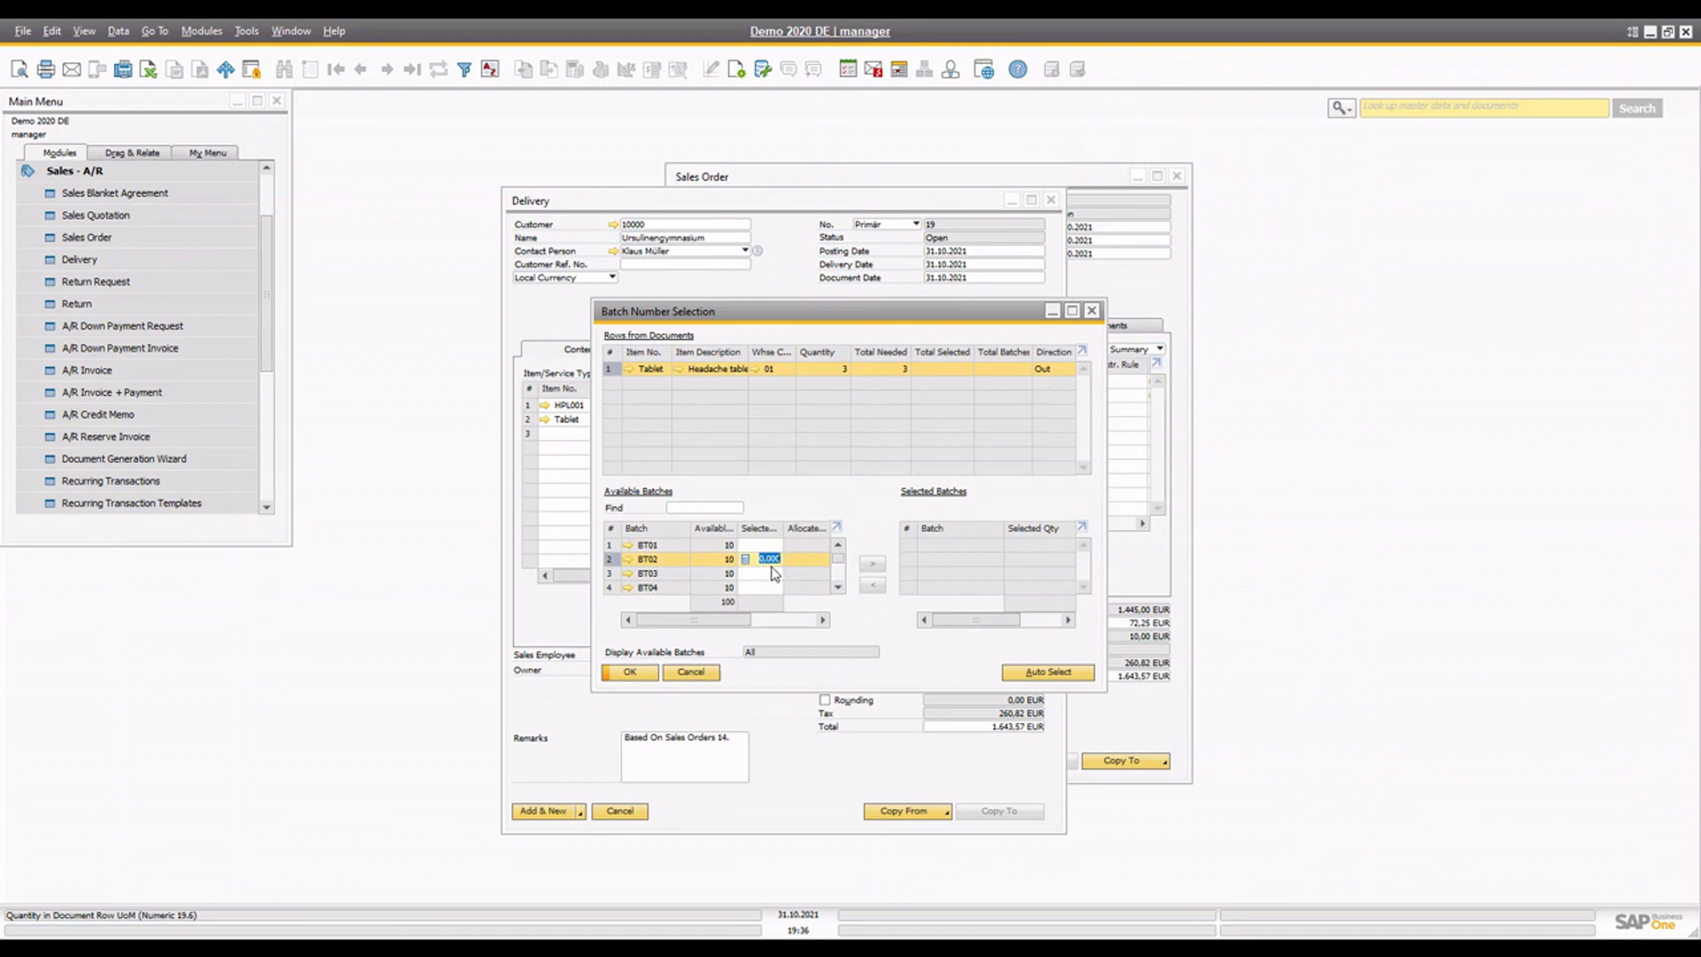
pyautogui.write('3')
pyautogui.click(769, 573)
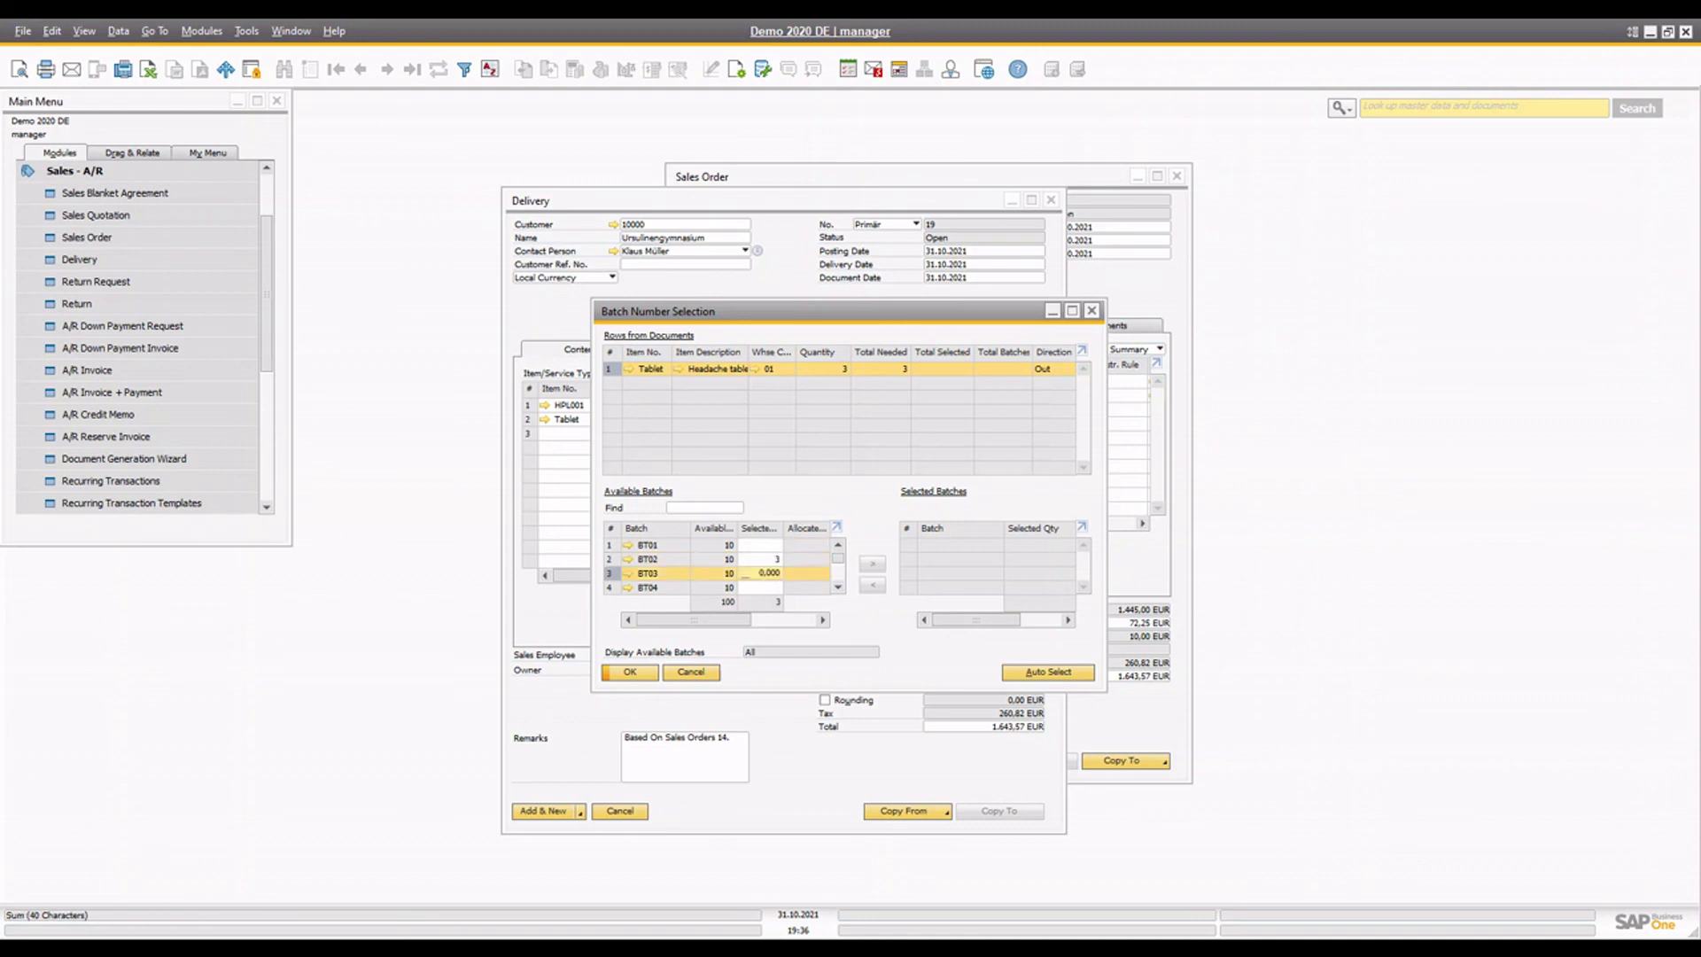
pyautogui.press('Up')
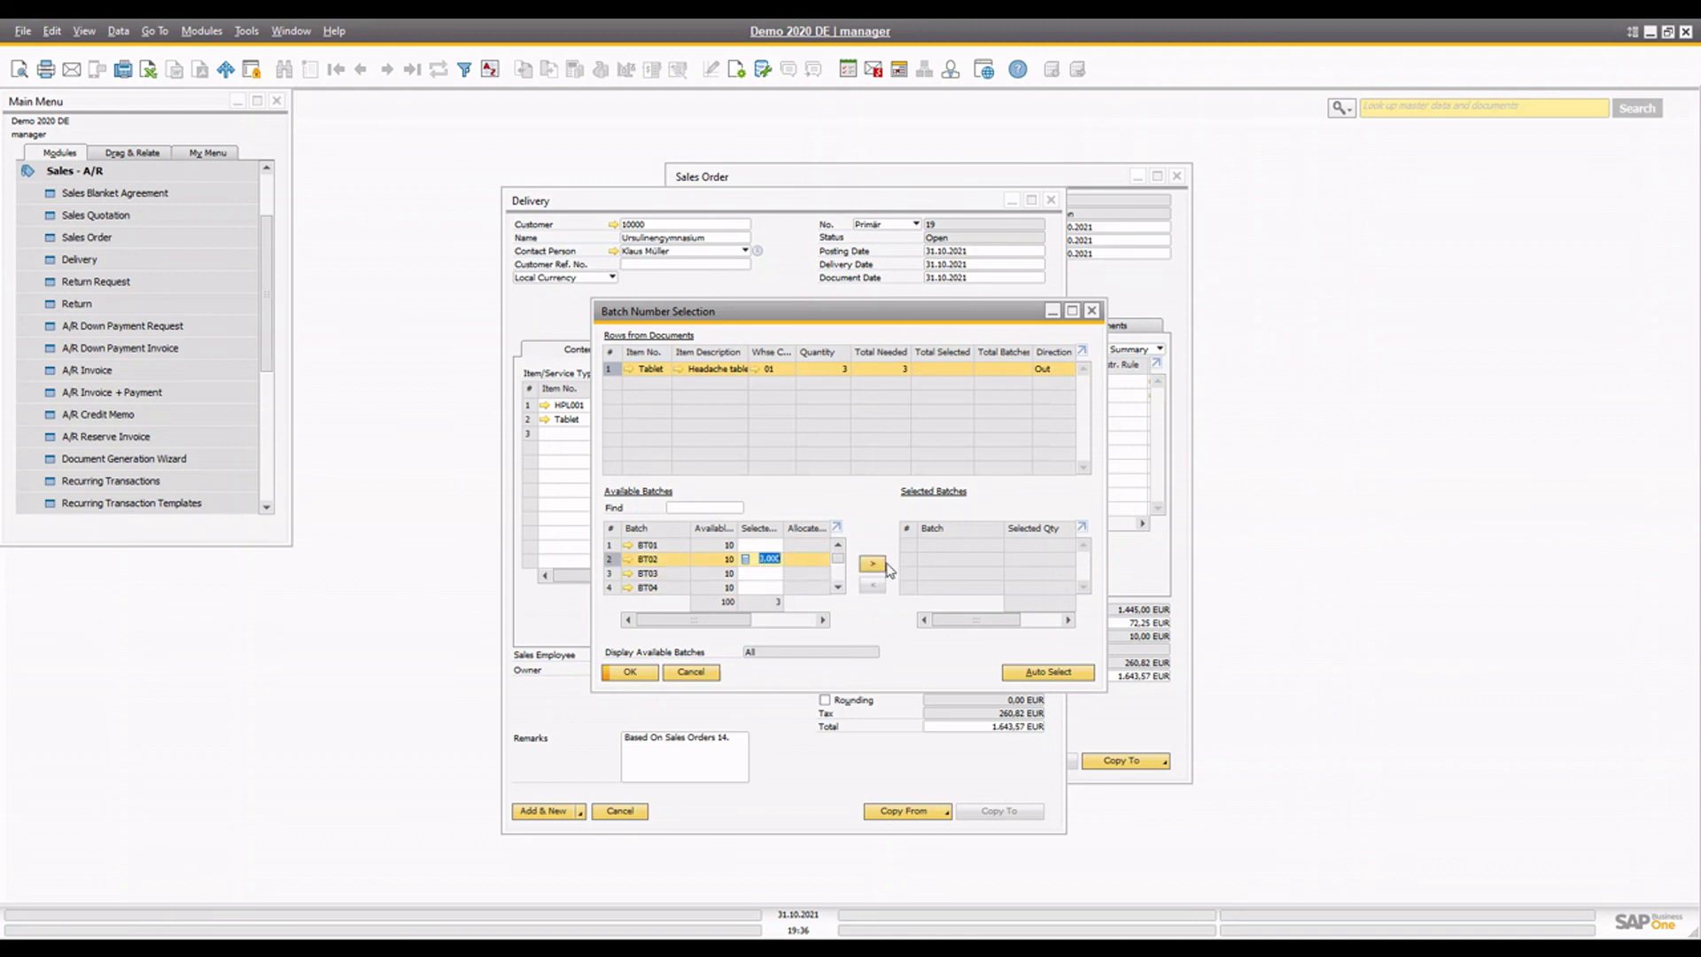
pyautogui.click(884, 565)
pyautogui.click(921, 546)
pyautogui.click(872, 585)
# Step: Try allocating 1 unit each from batches BT02 and BT03, and remove both allocations
pyautogui.write('1')
pyautogui.click(873, 564)
pyautogui.click(784, 575)
pyautogui.write('1')
pyautogui.click(873, 564)
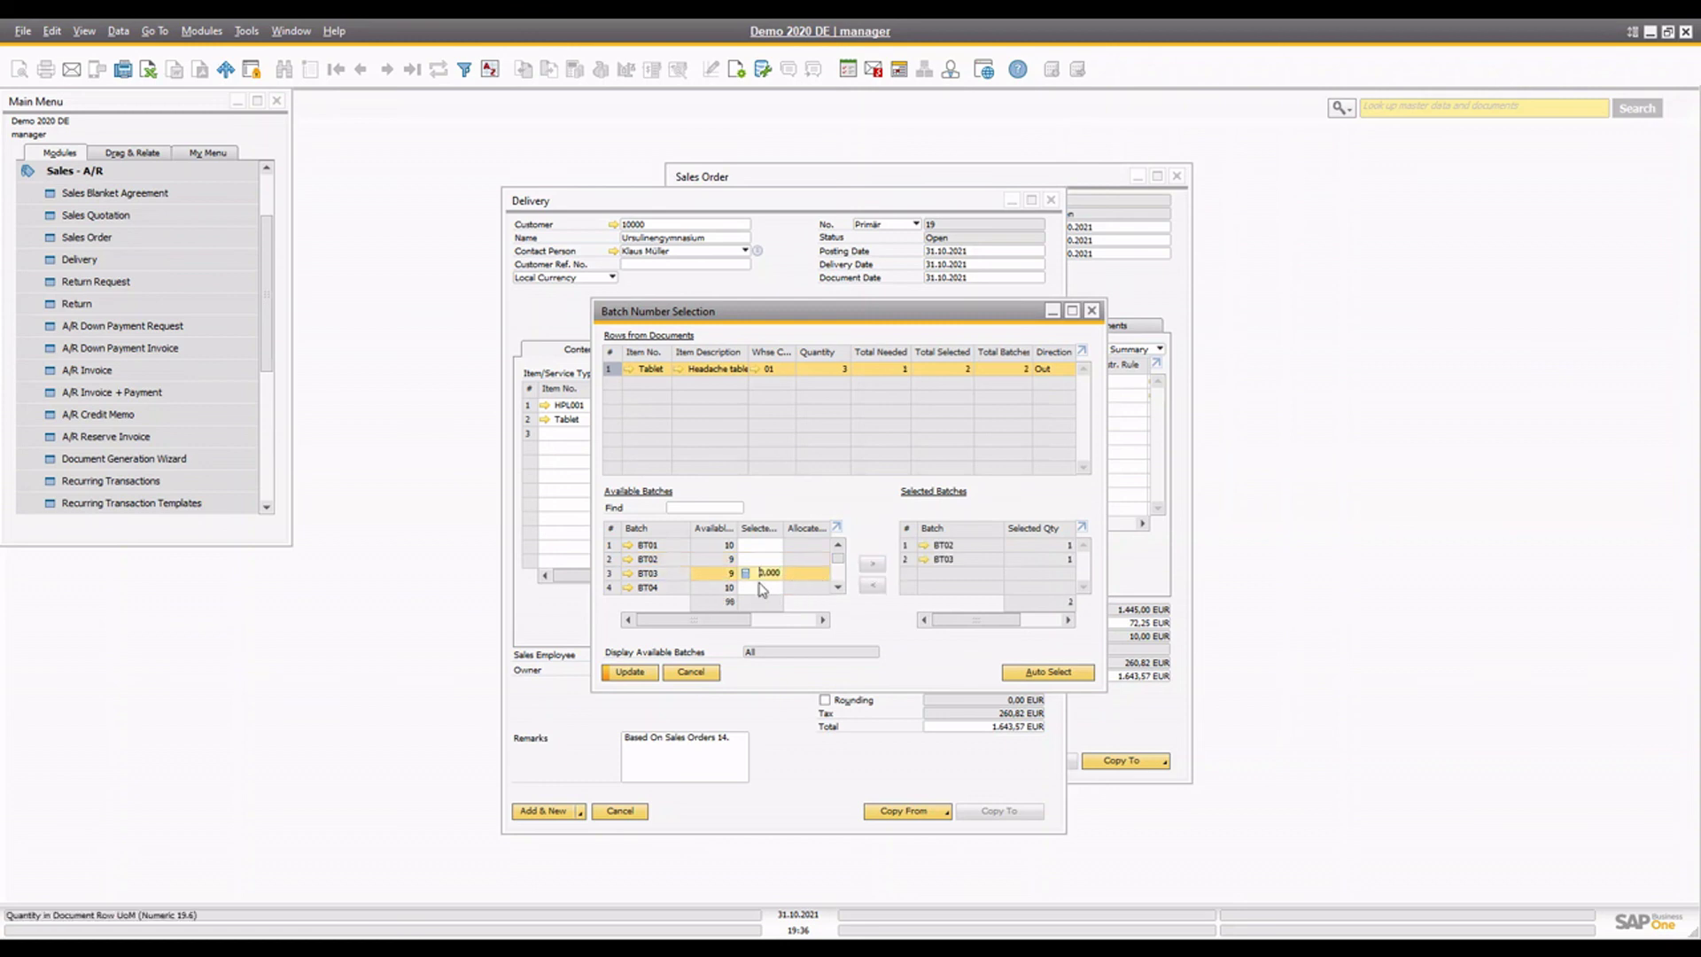
pyautogui.click(873, 585)
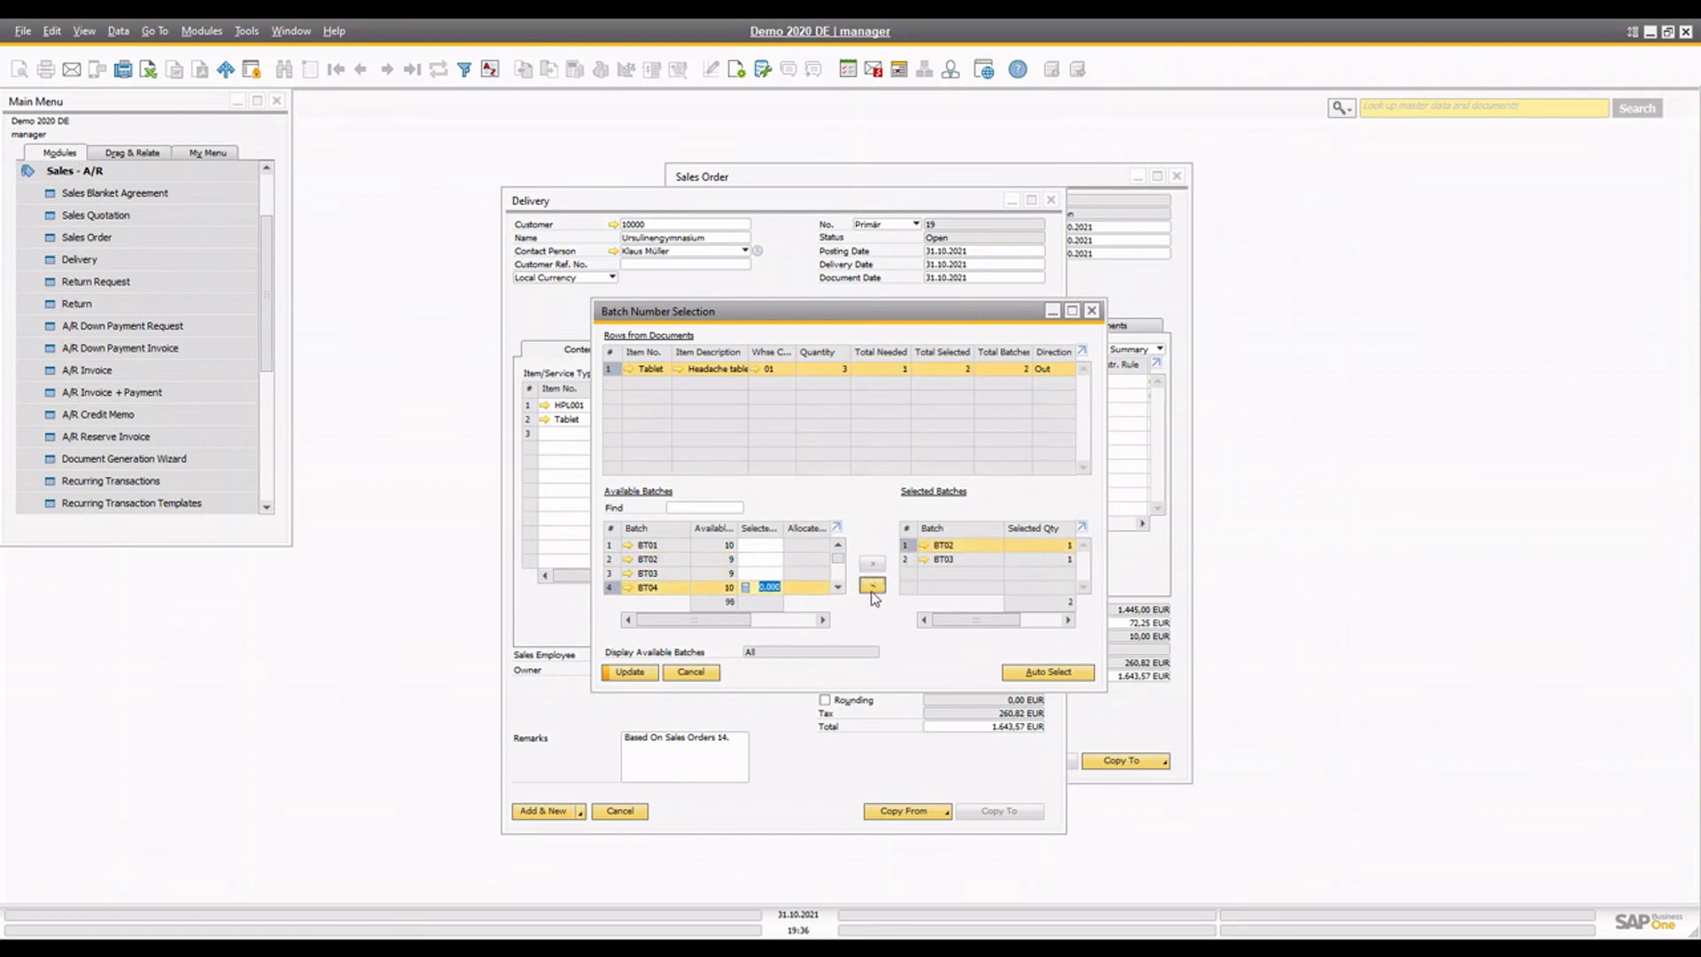
pyautogui.click(873, 586)
# Step: Automatically select the batch for the 3 Tablet units and add the delivery
pyautogui.click(1048, 672)
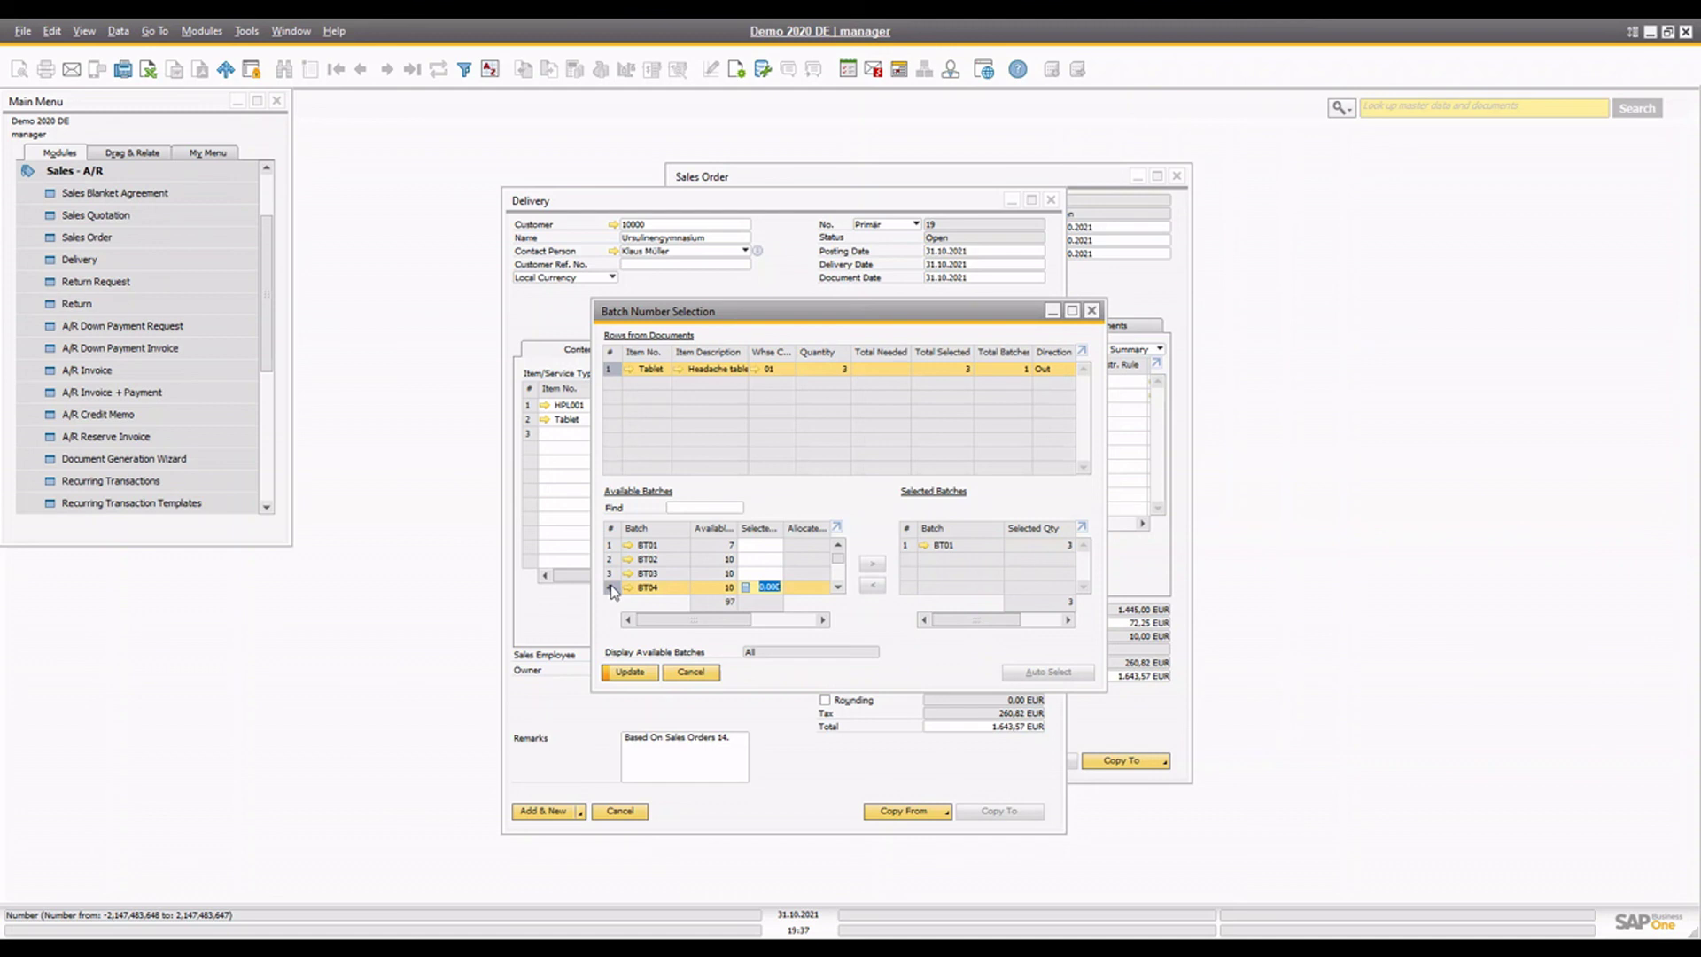
pyautogui.click(653, 676)
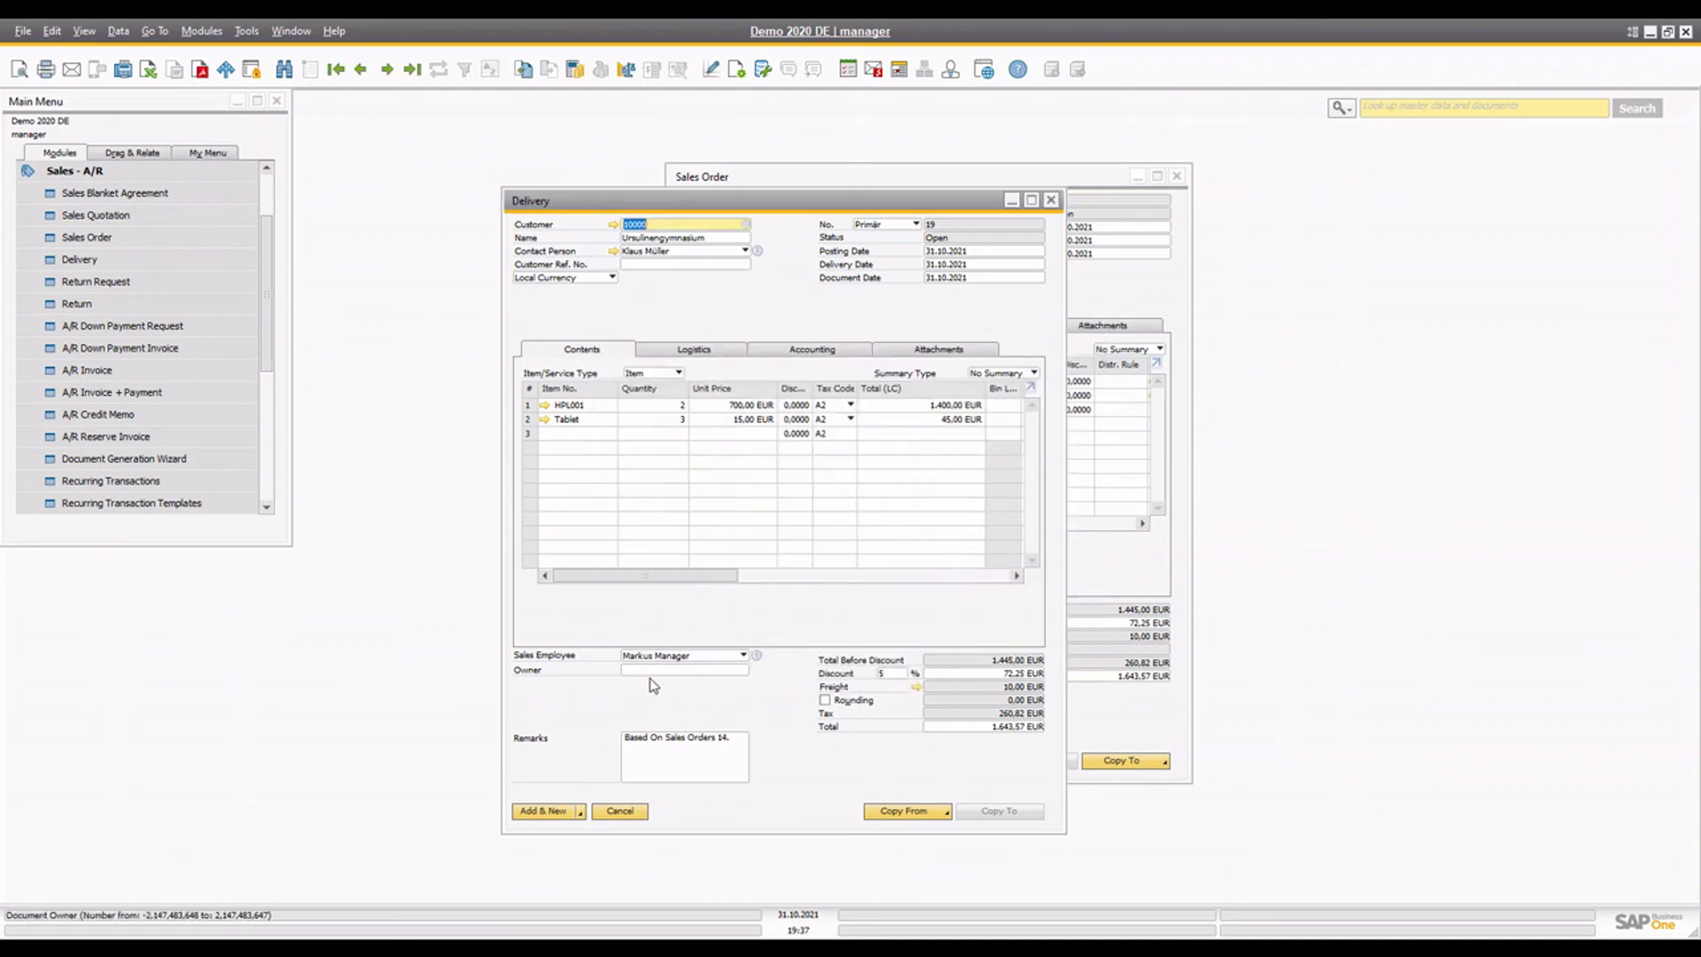
pyautogui.click(557, 814)
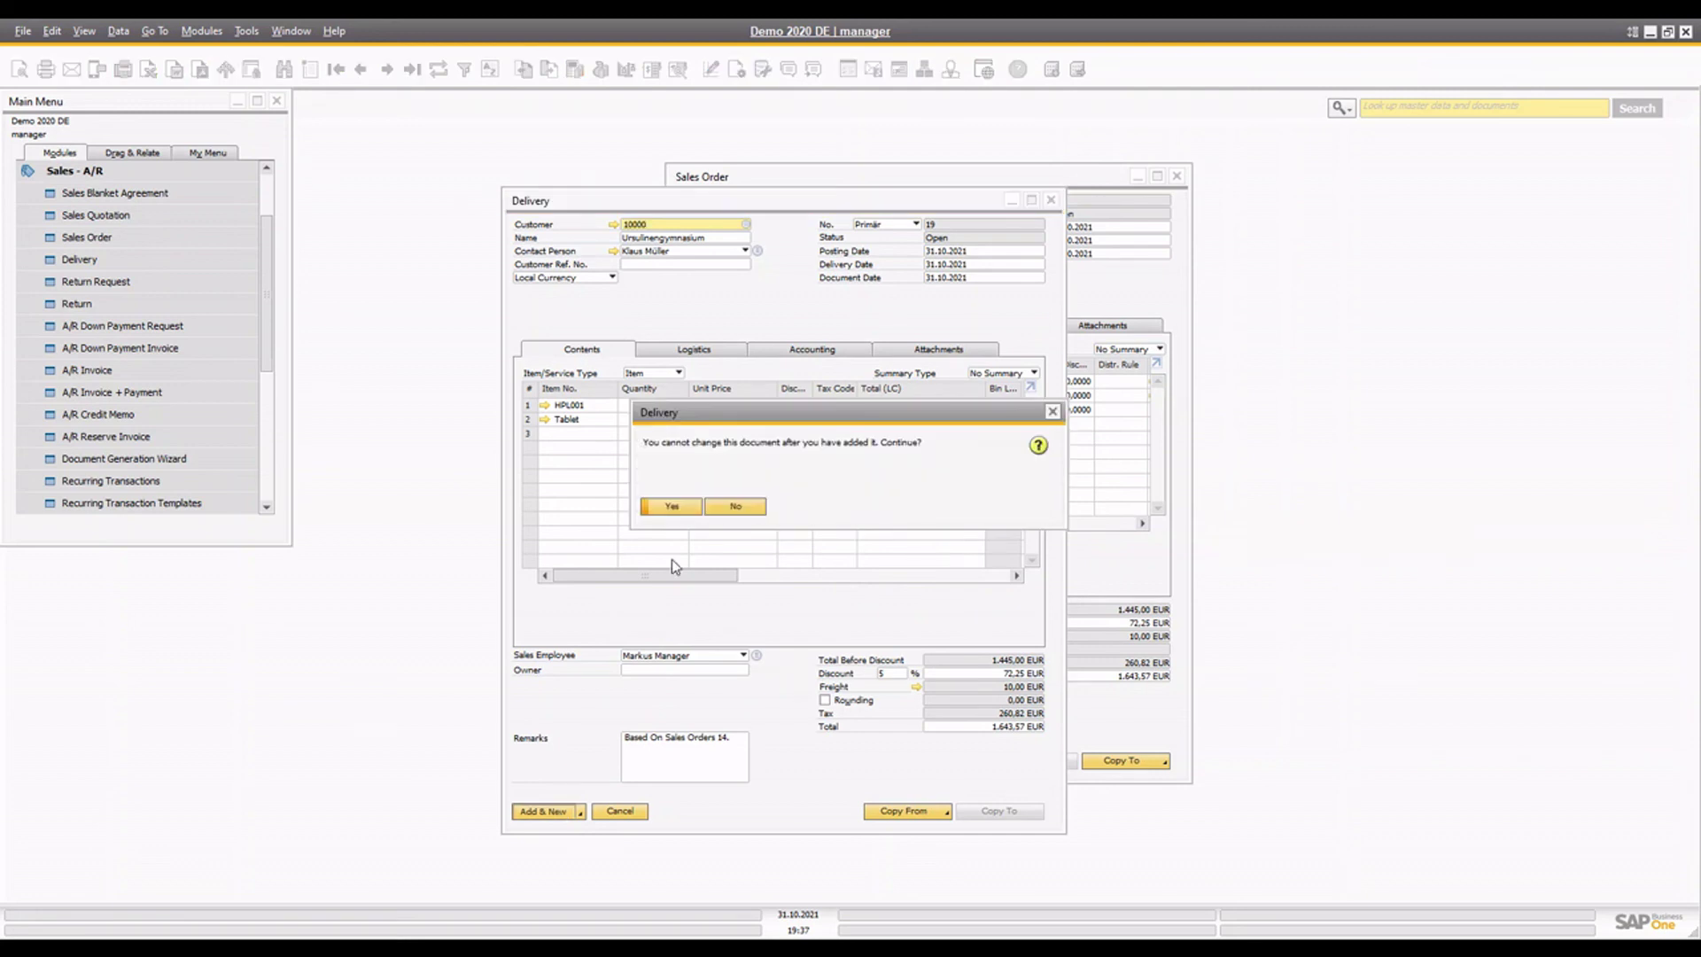
pyautogui.click(676, 510)
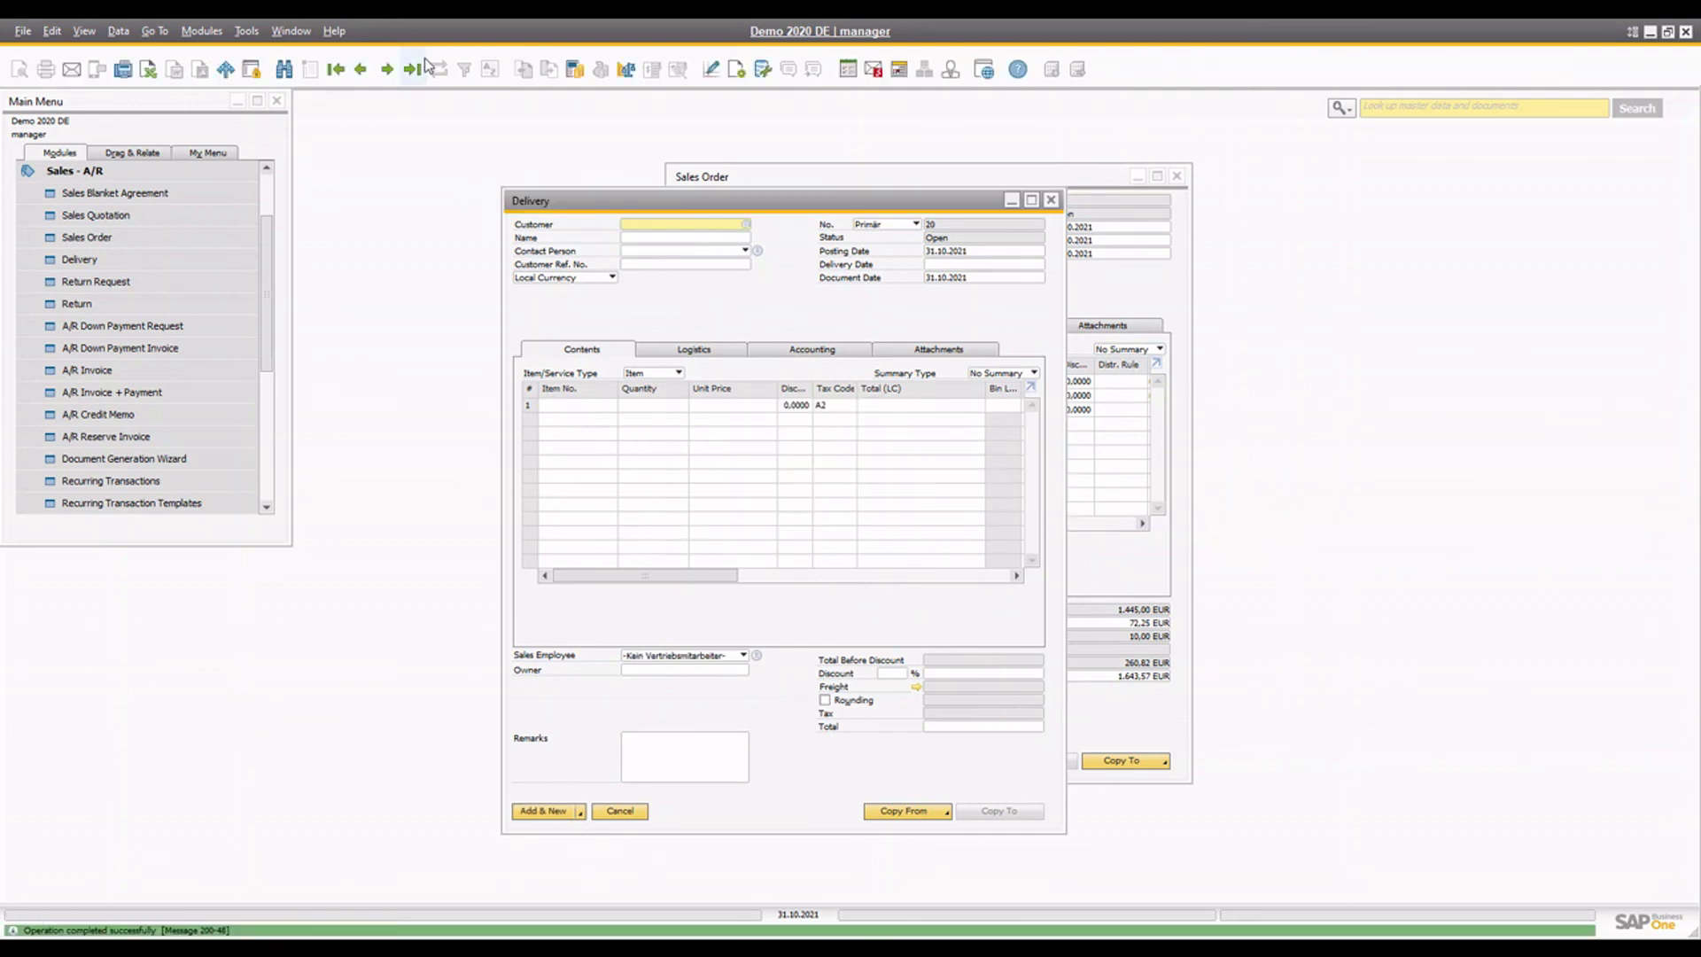
# Step: Bring up the last added delivery and open the Serial Number Transactions Report for the HPL001 row
pyautogui.click(421, 62)
pyautogui.moveTo(630, 582); pyautogui.dragTo(585, 581)
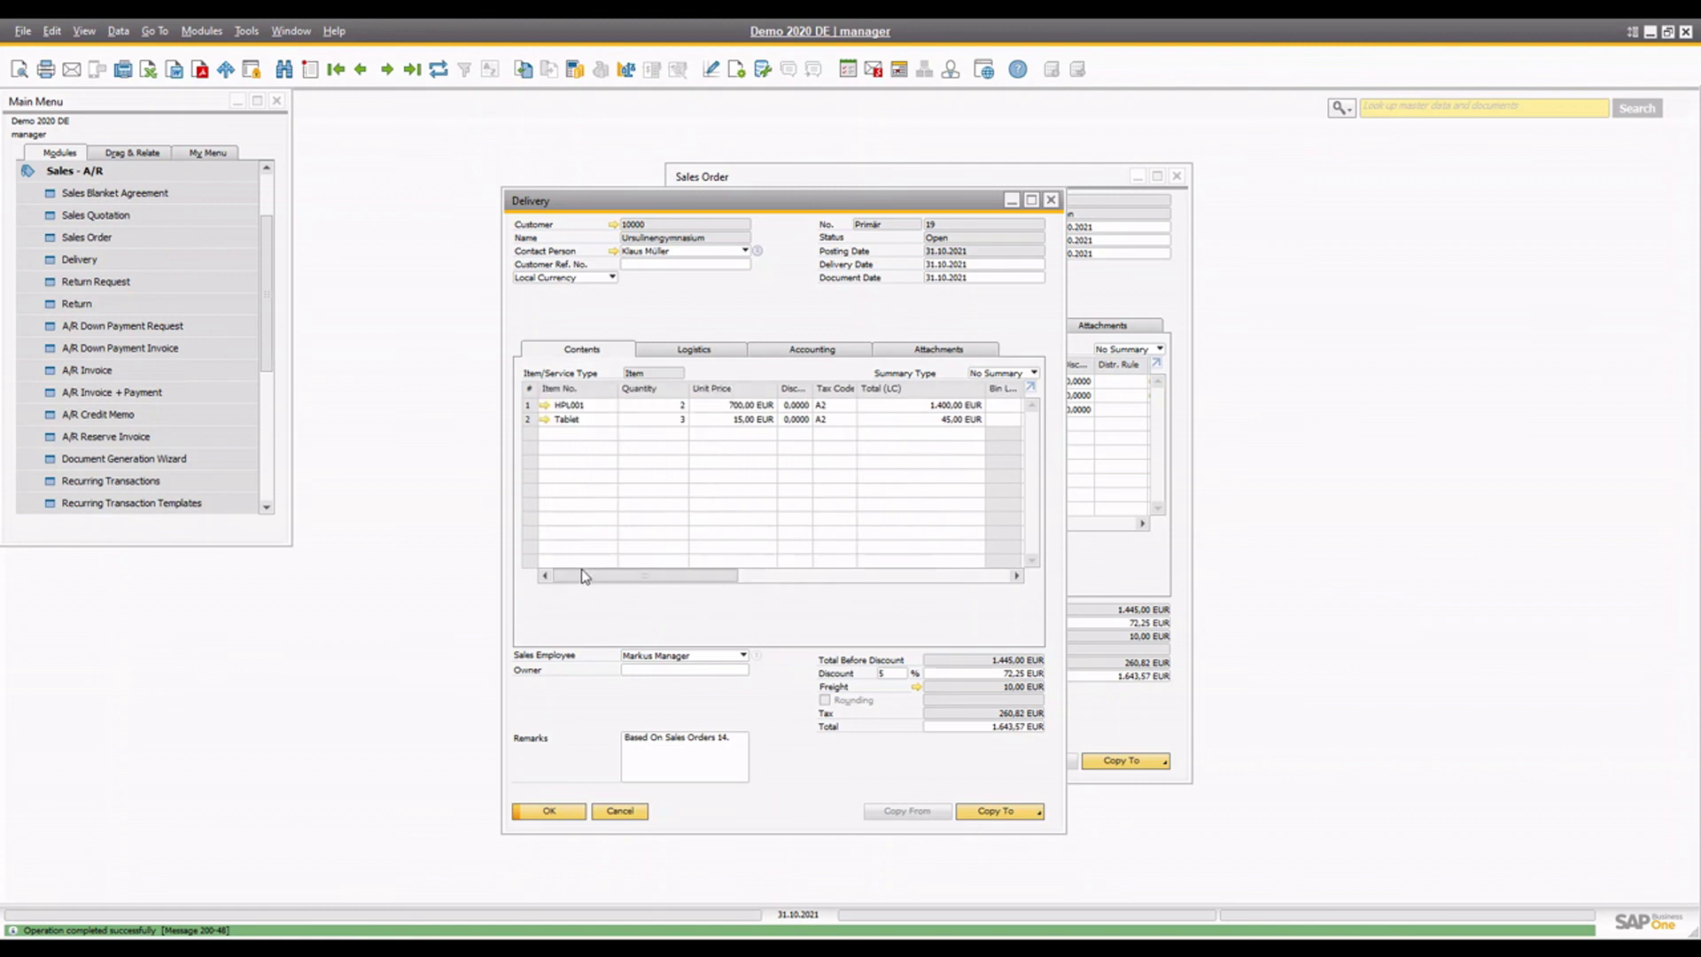
pyautogui.rightClick(534, 405)
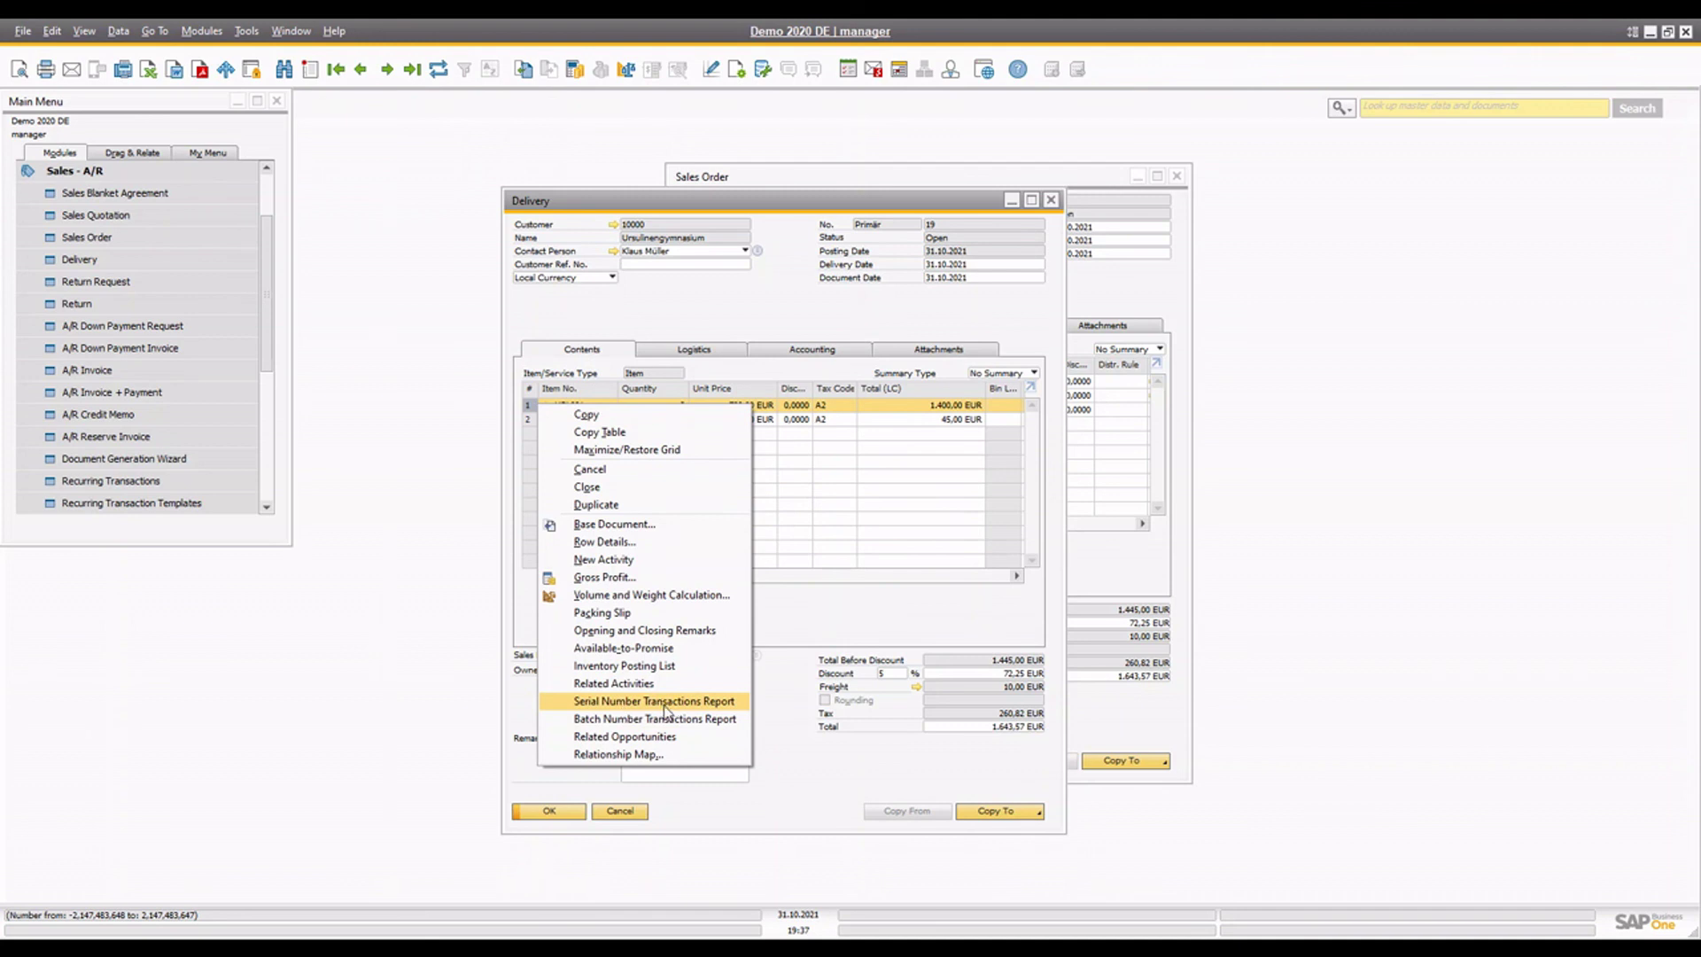
pyautogui.click(700, 700)
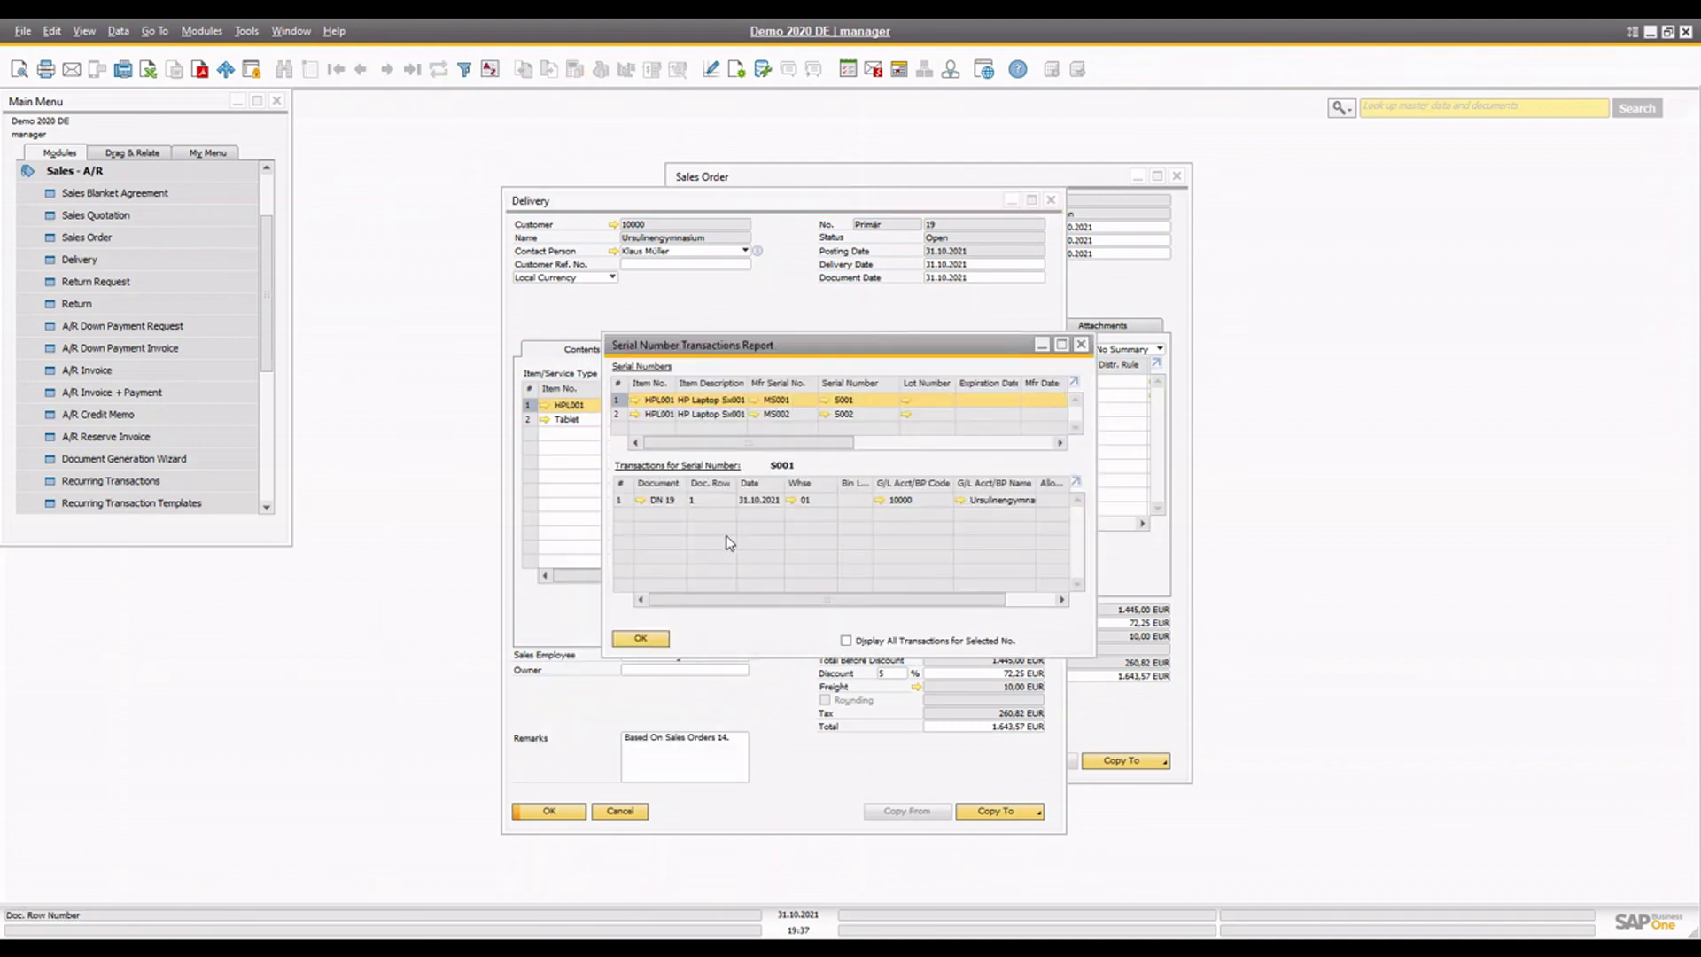
# Step: Open the Batch Number Transactions Report for the delivery's Tablet row
pyautogui.click(527, 419)
pyautogui.rightClick(523, 418)
pyautogui.click(638, 737)
# Step: Arrange the delivery and both reports apart from each other and view the transactions for serial number S002
pyautogui.moveTo(808, 324); pyautogui.dragTo(1143, 354)
pyautogui.moveTo(853, 199); pyautogui.dragTo(314, 214)
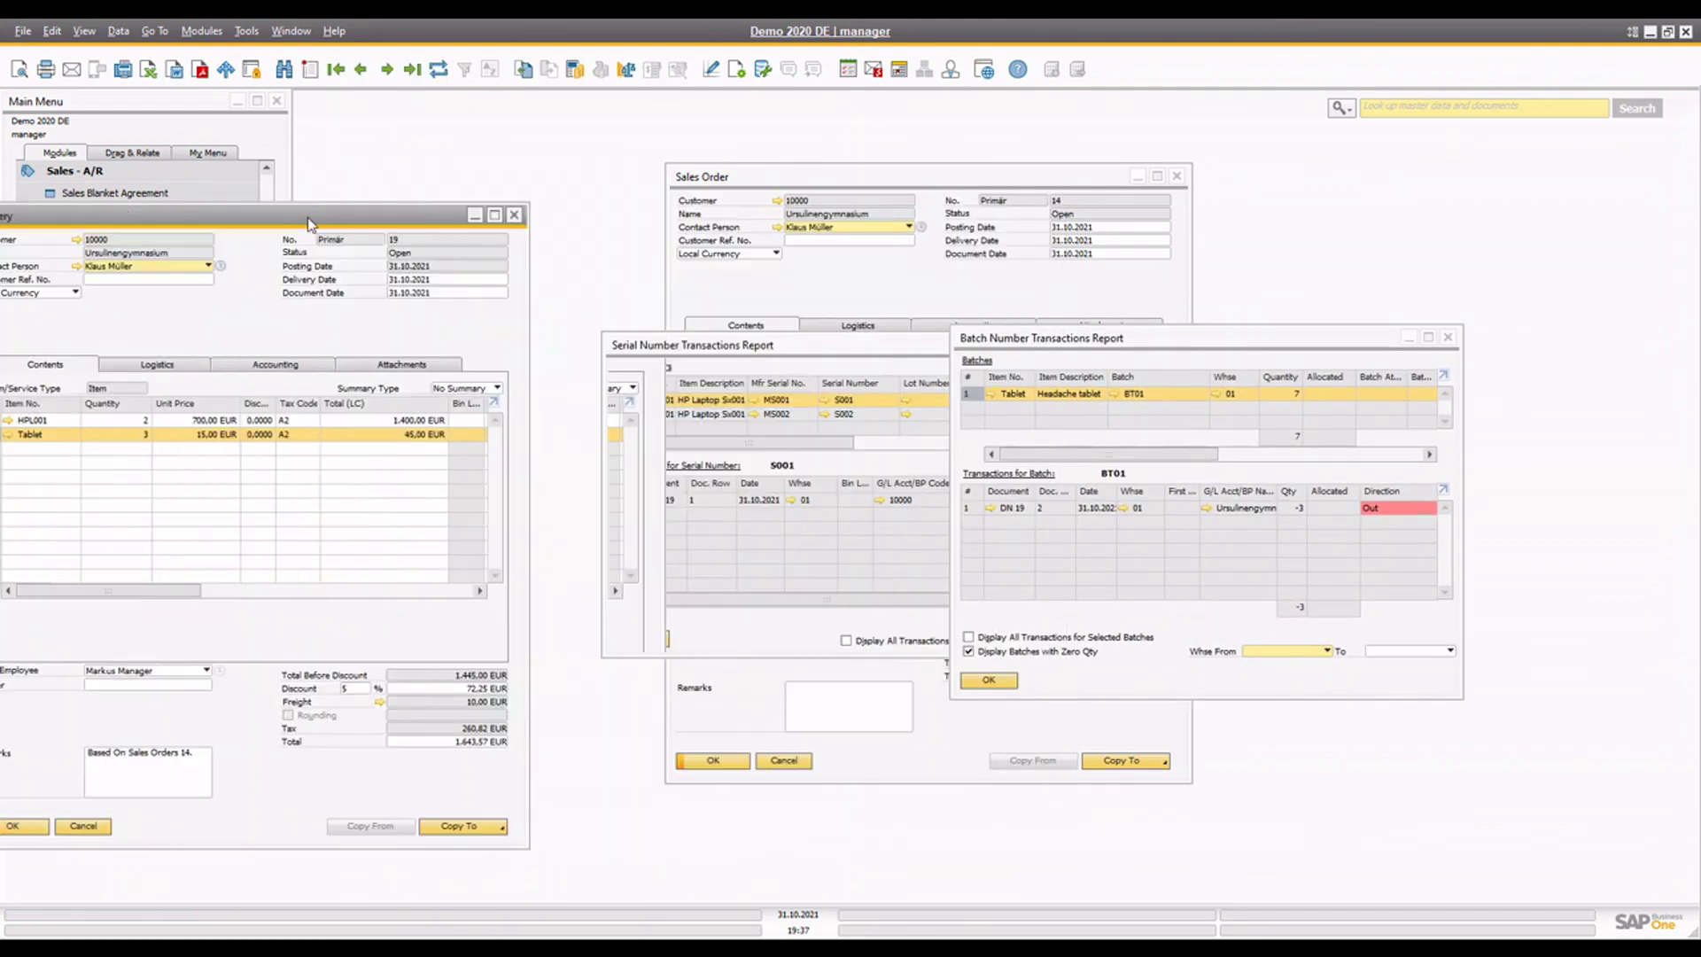
pyautogui.click(778, 638)
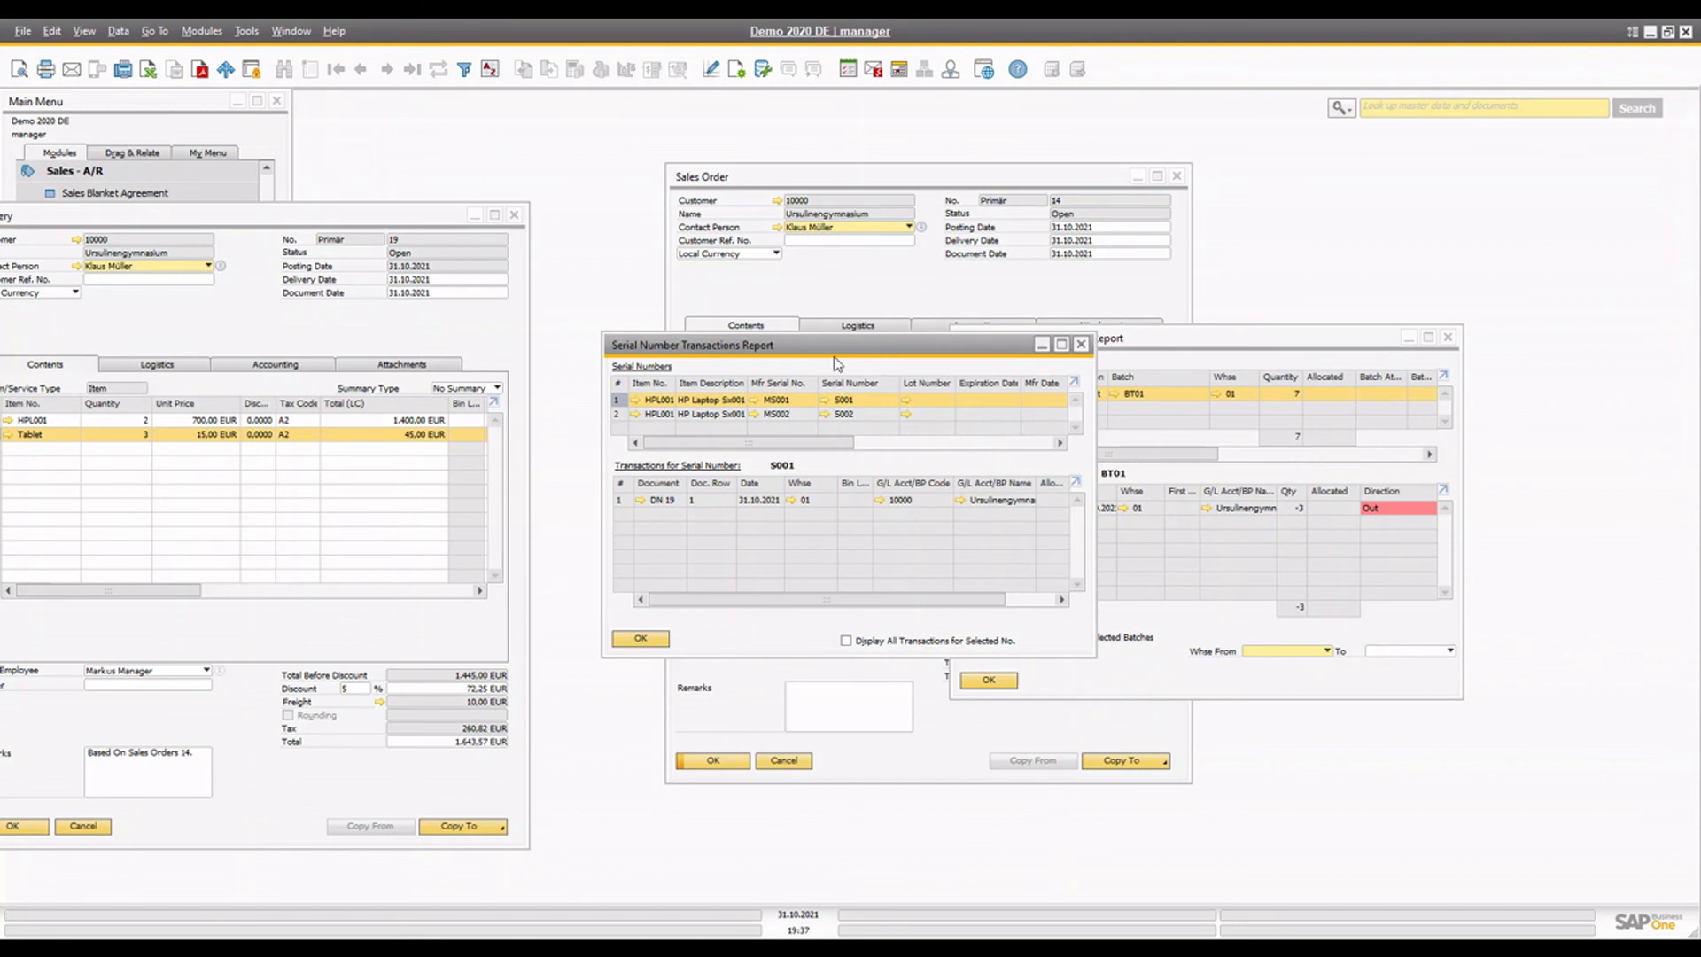
pyautogui.moveTo(828, 359); pyautogui.dragTo(570, 341)
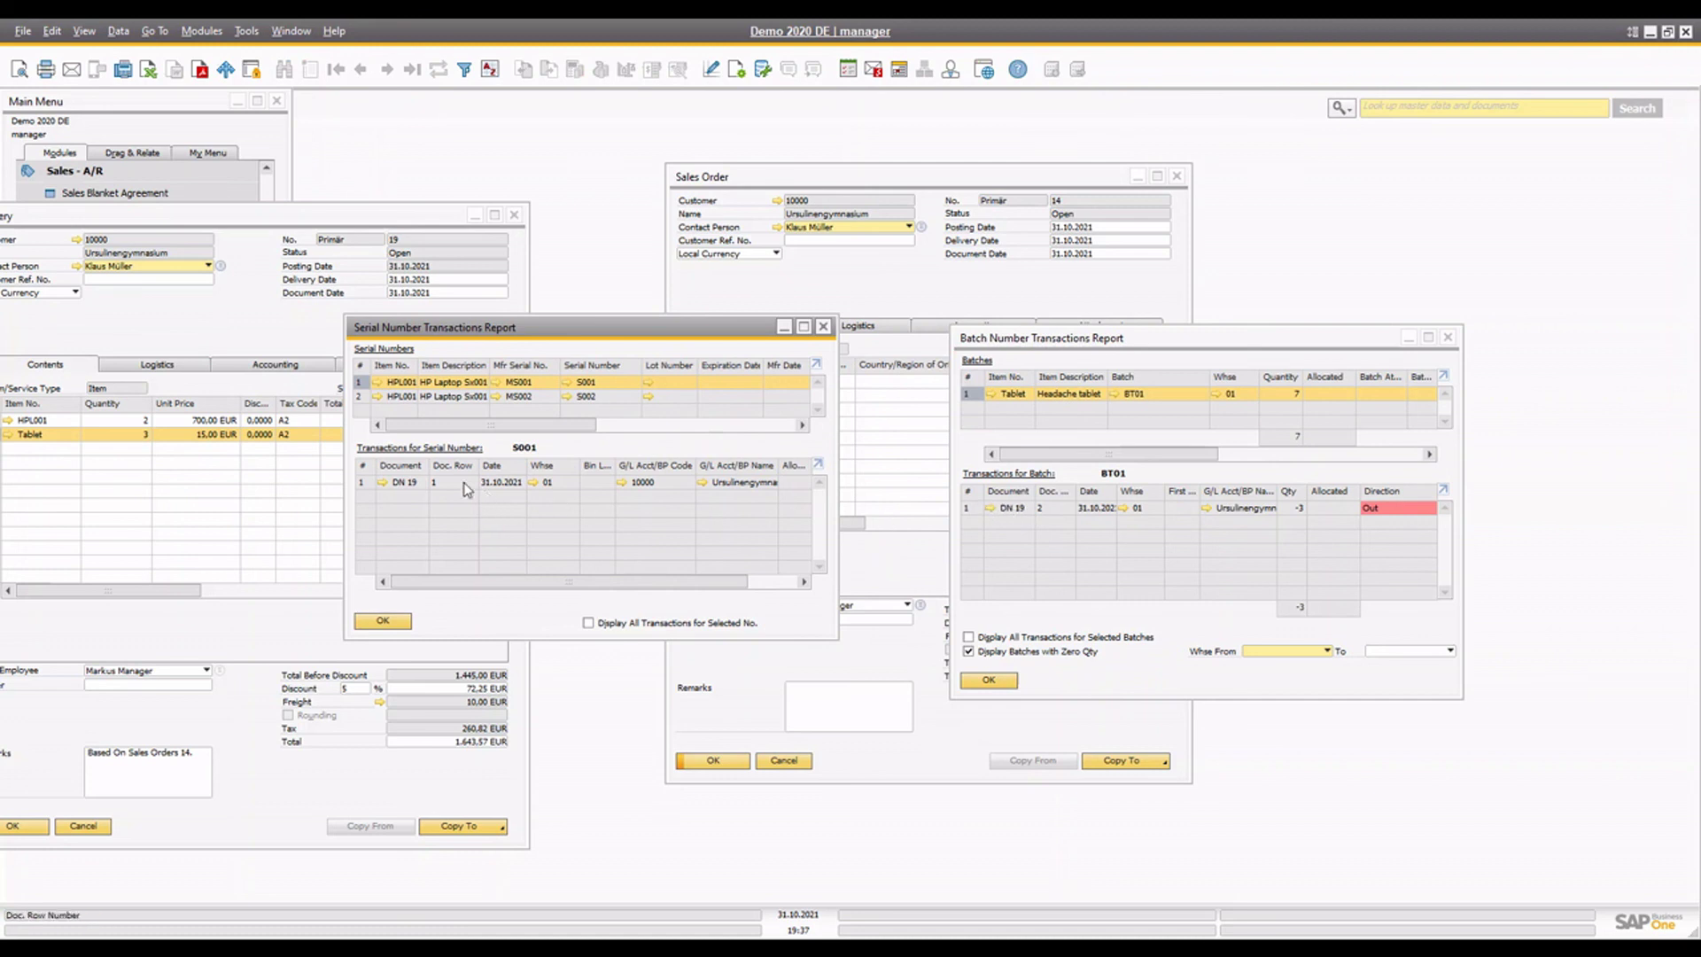
pyautogui.click(360, 398)
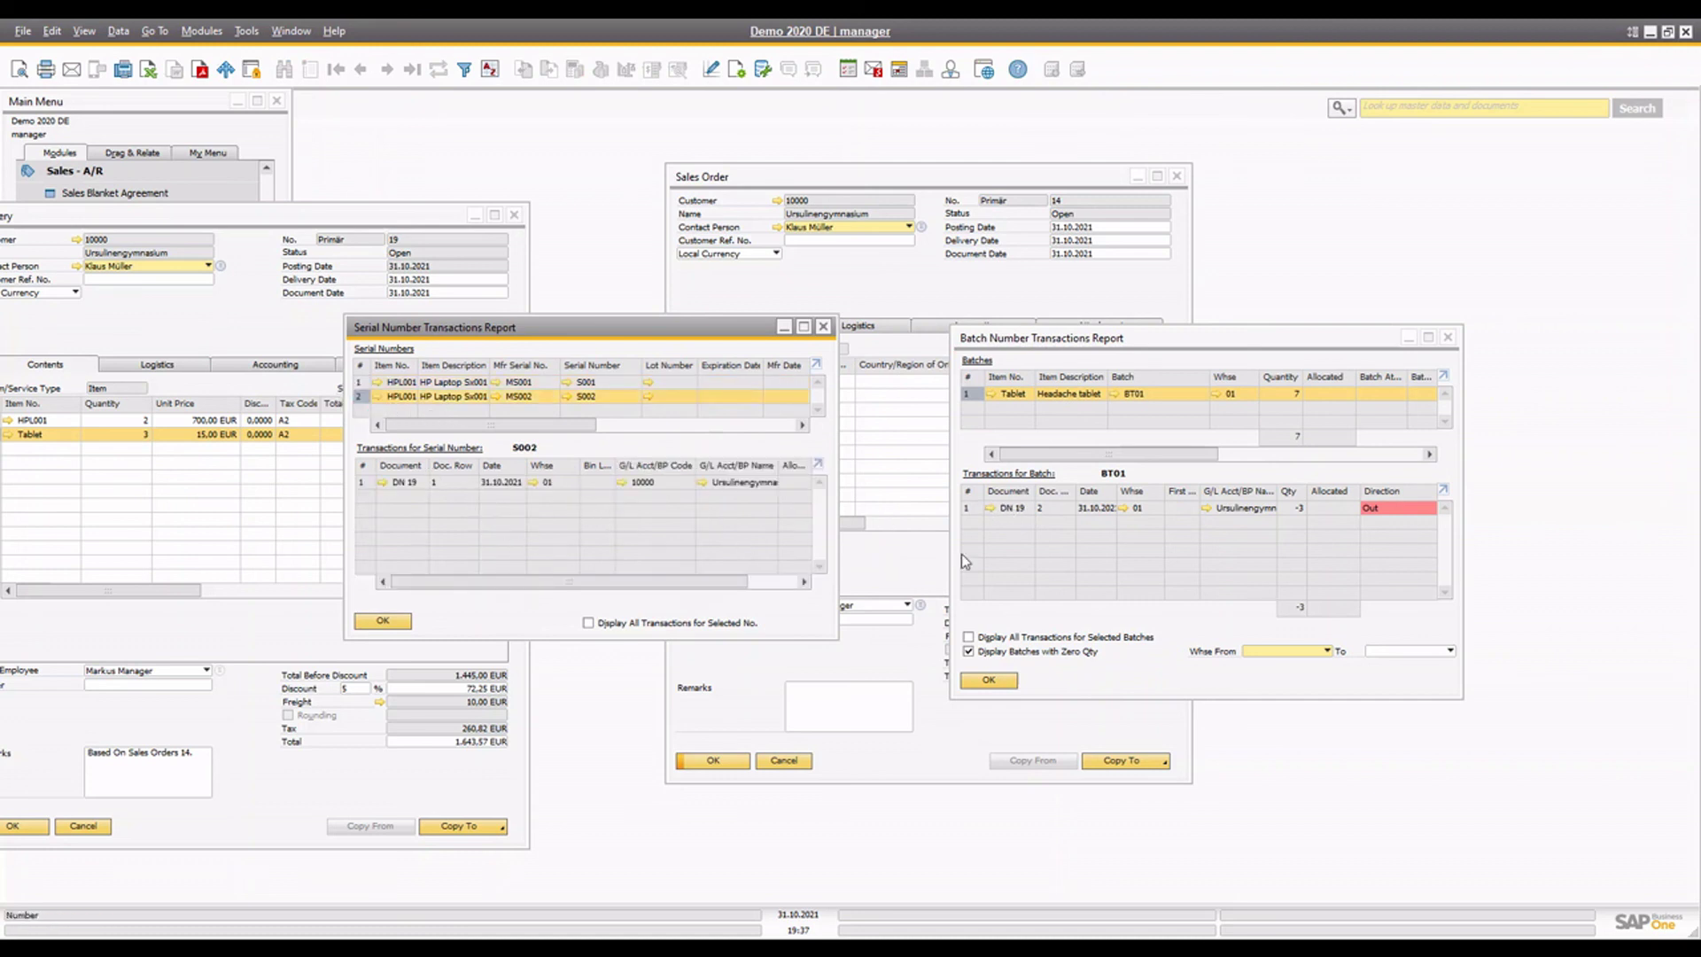
# Step: Close both transaction reports, the delivery and the sales order, and collapse the Sales - A/R module
pyautogui.click(1008, 683)
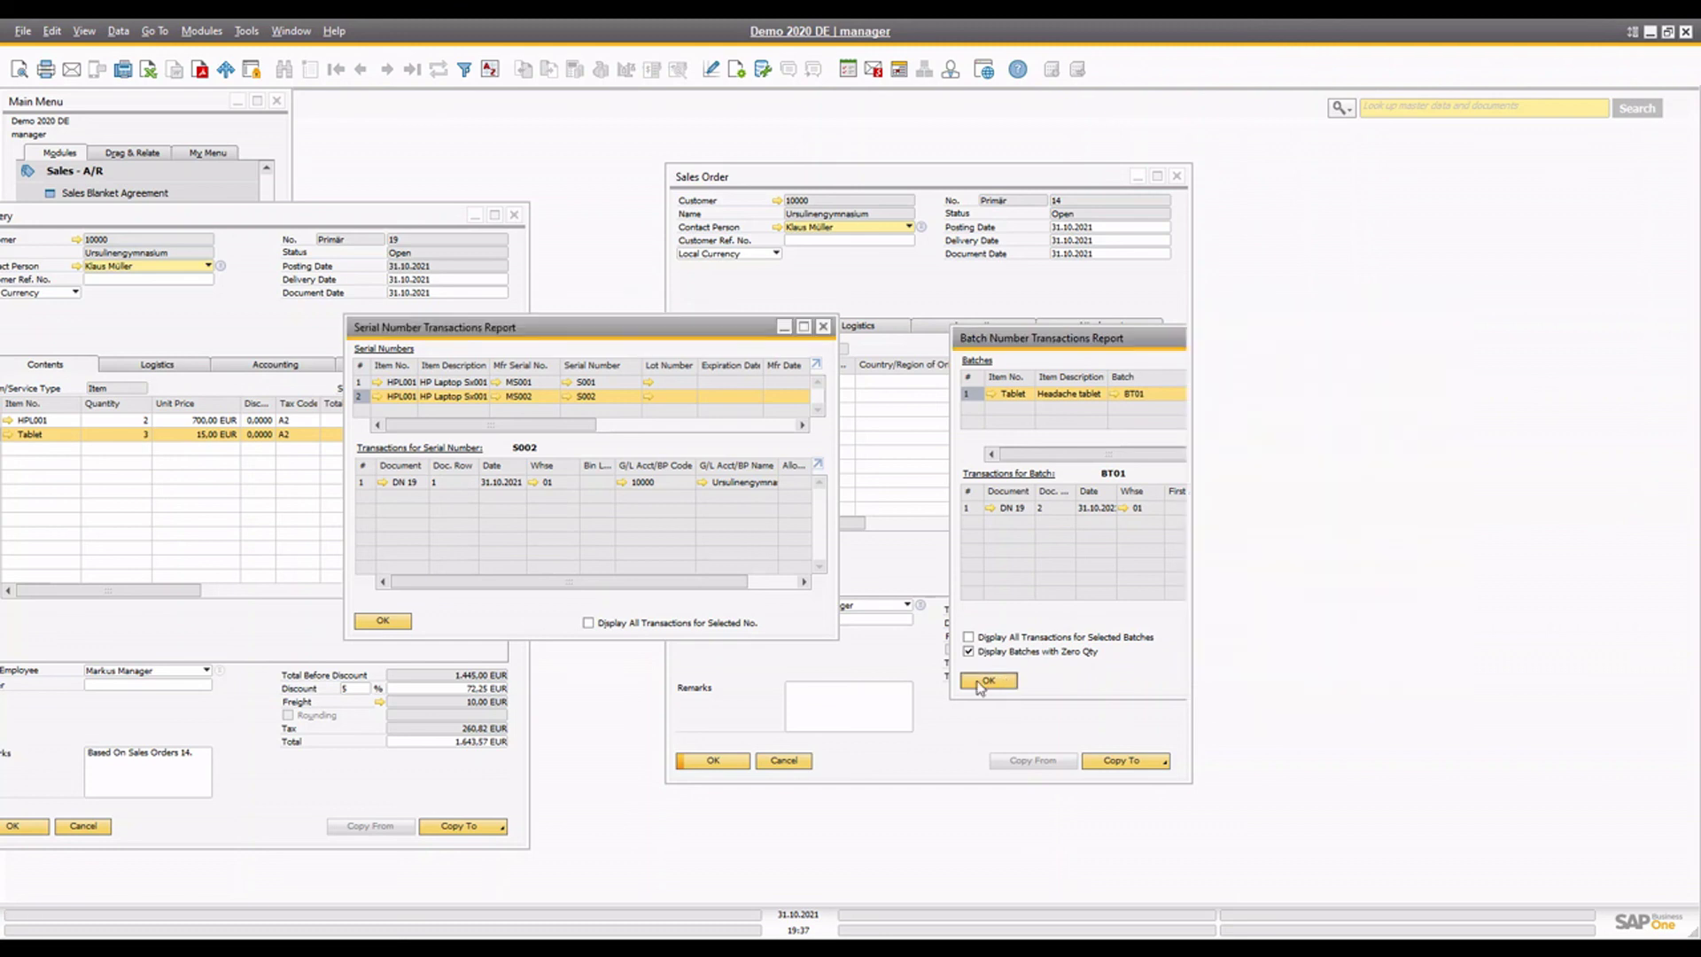
pyautogui.click(381, 621)
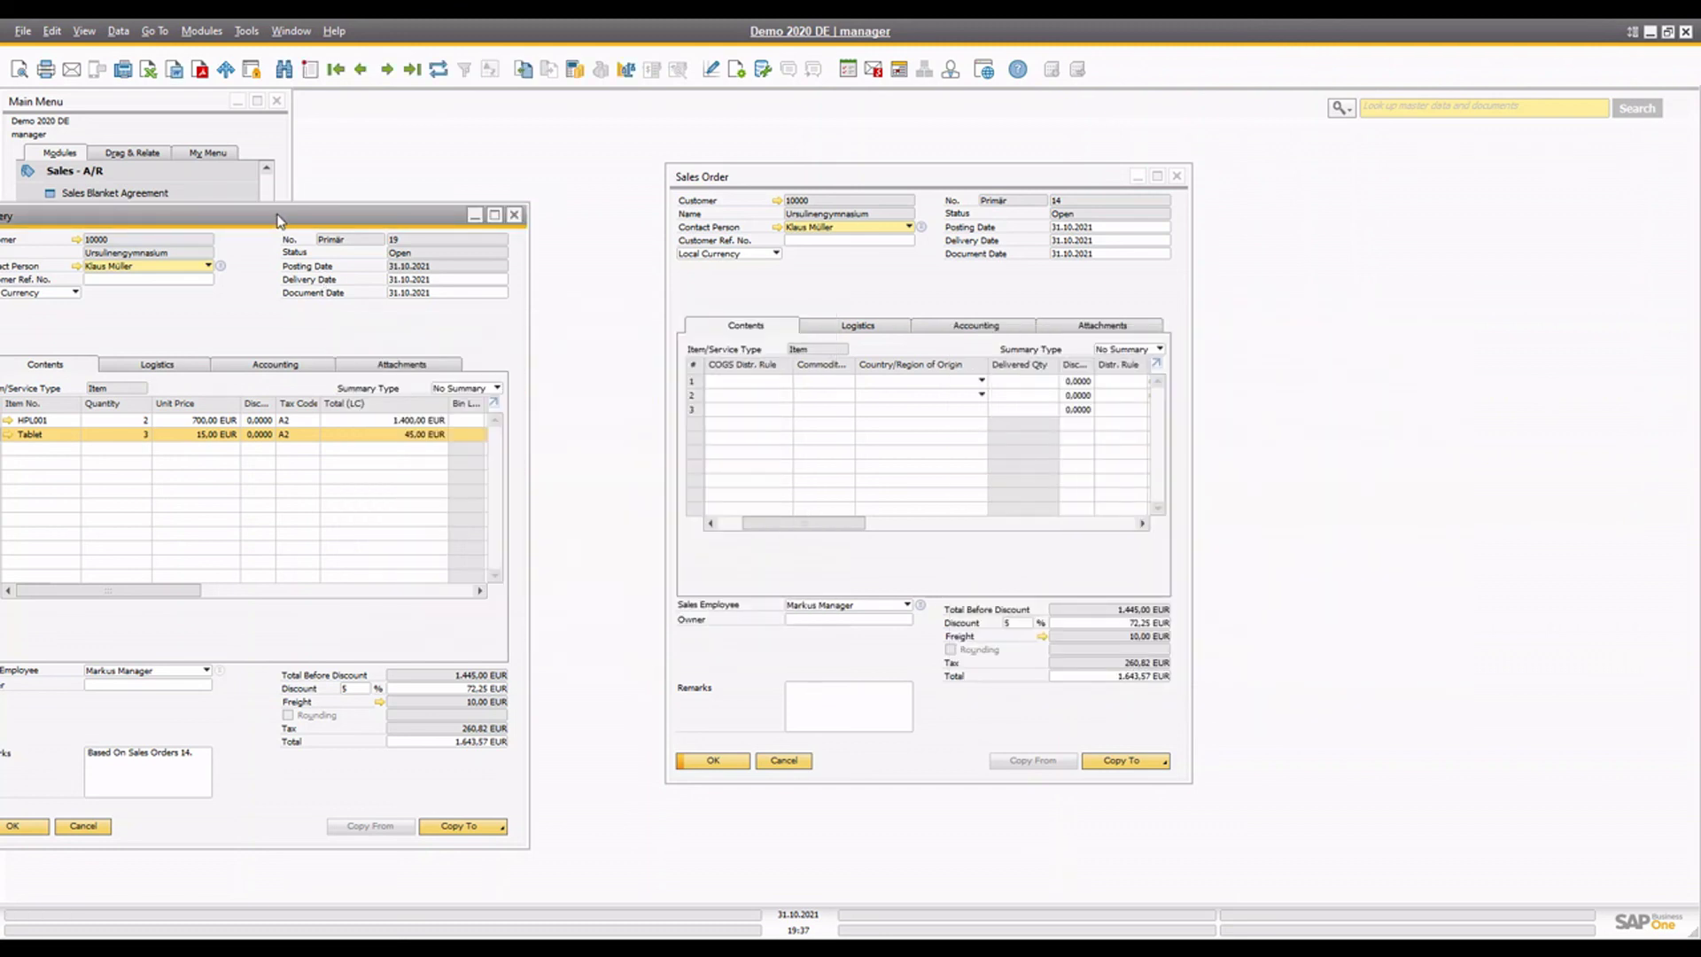
pyautogui.moveTo(277, 220); pyautogui.dragTo(902, 237)
pyautogui.click(1132, 238)
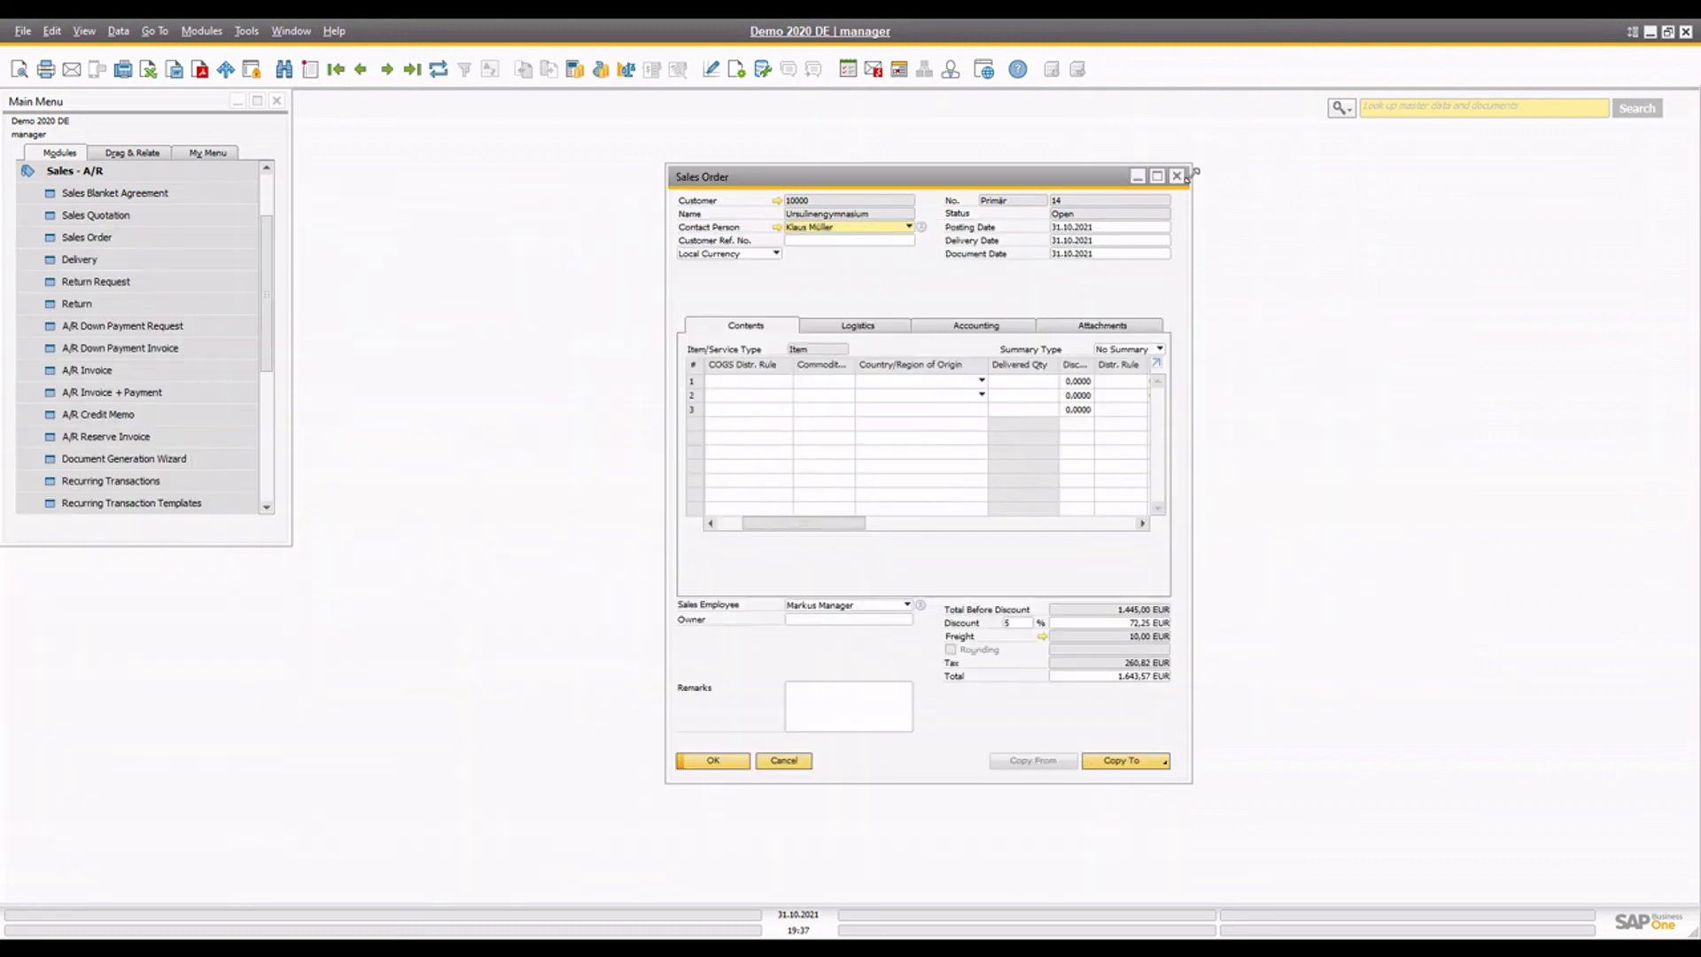
pyautogui.click(1177, 176)
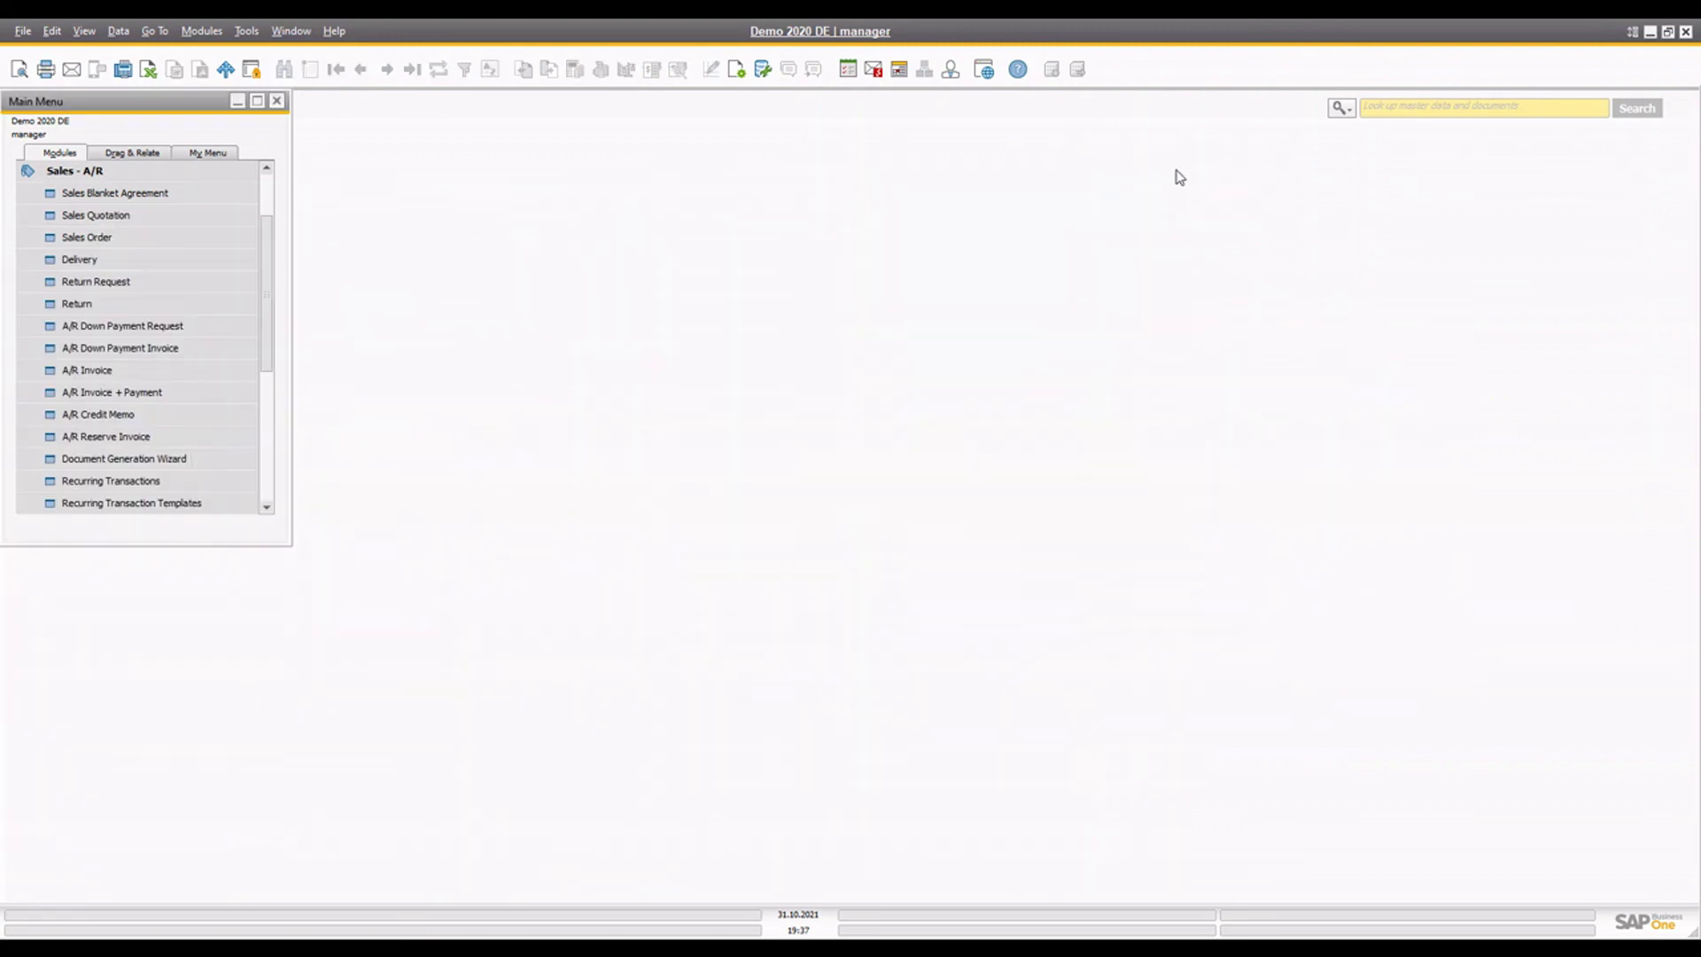
pyautogui.click(61, 174)
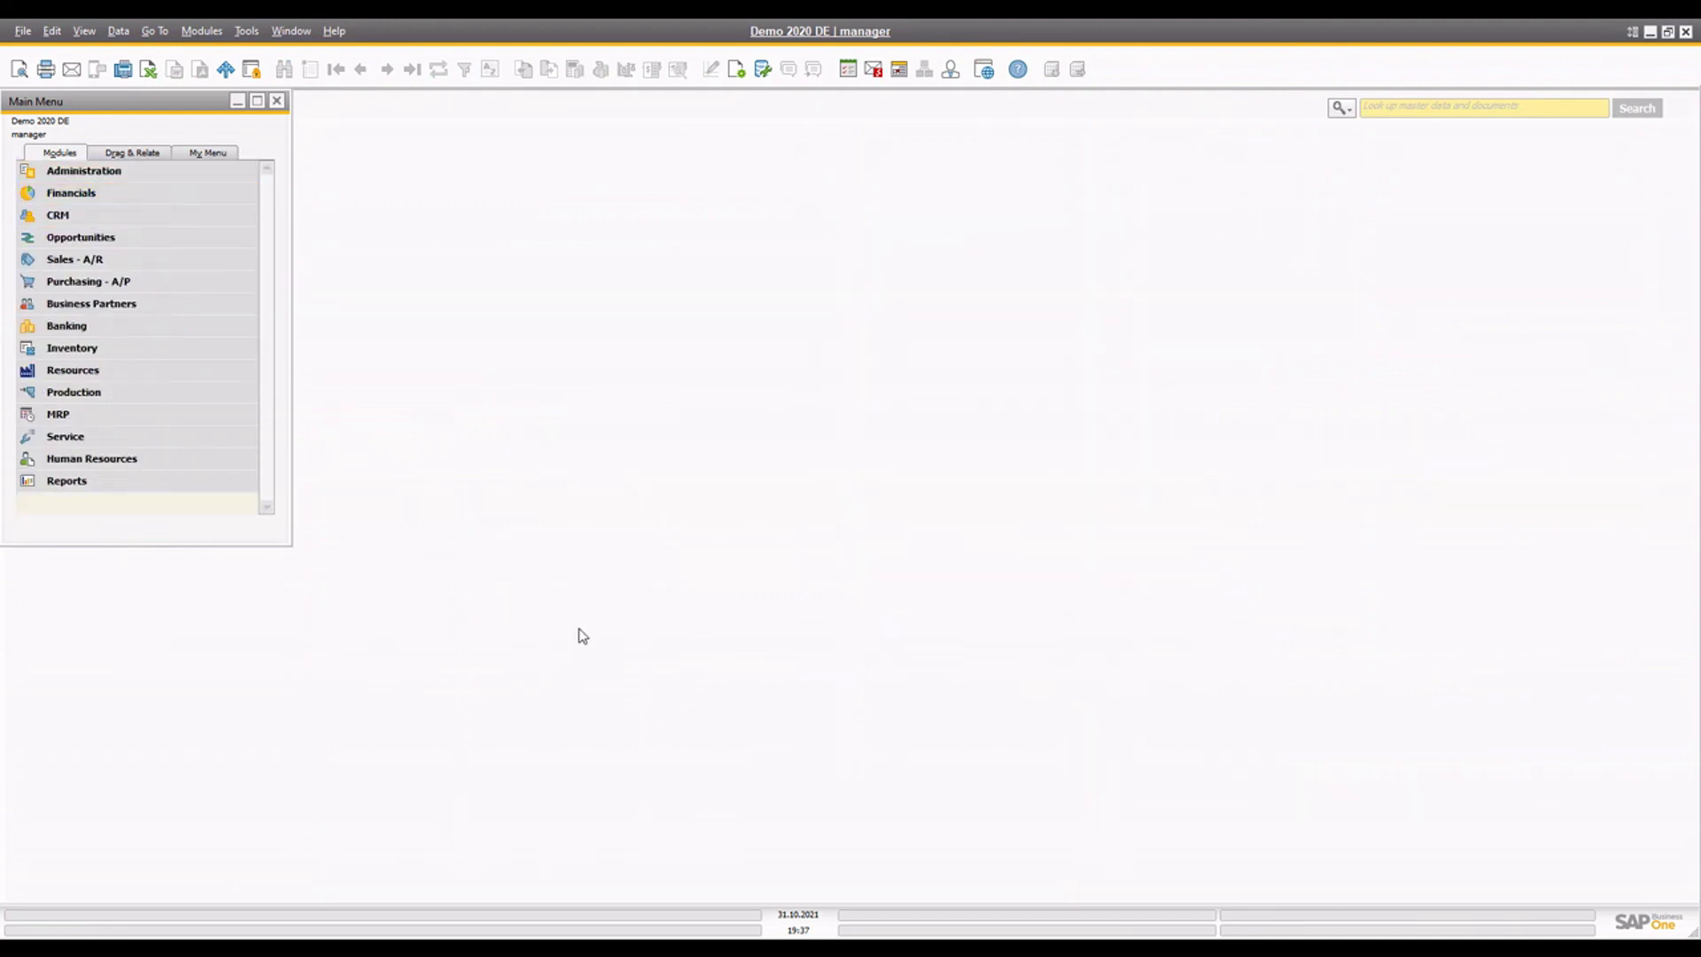